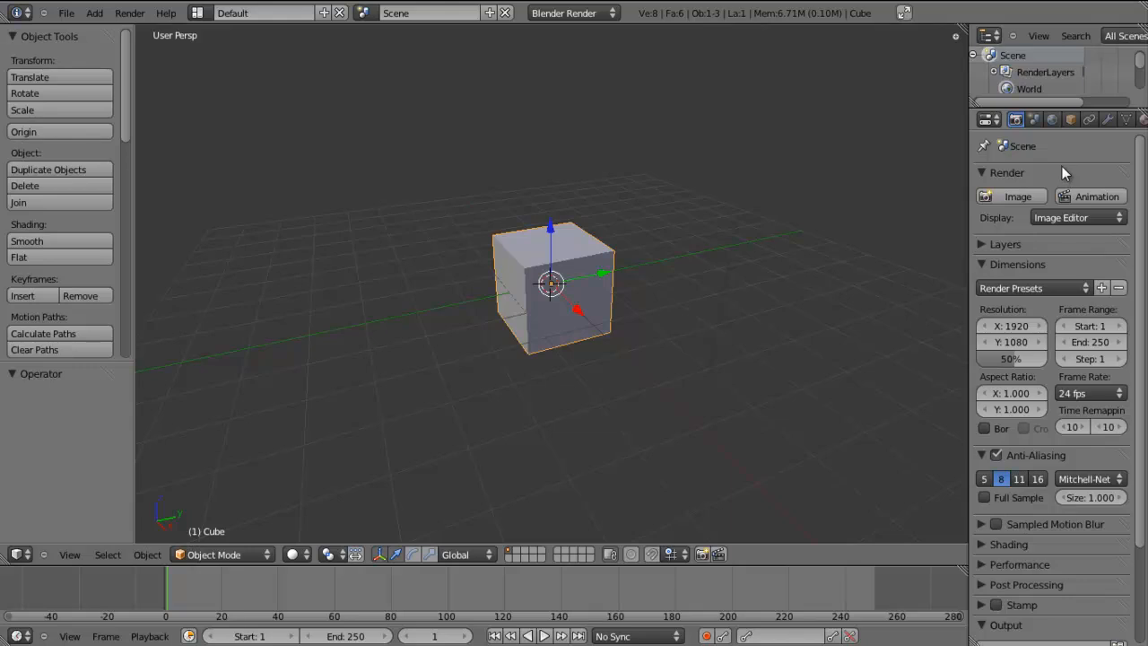
- Enlarge the Outliner to reveal more of its list, and widen the column holding the Outliner and Properties editors
left_click(991, 119)
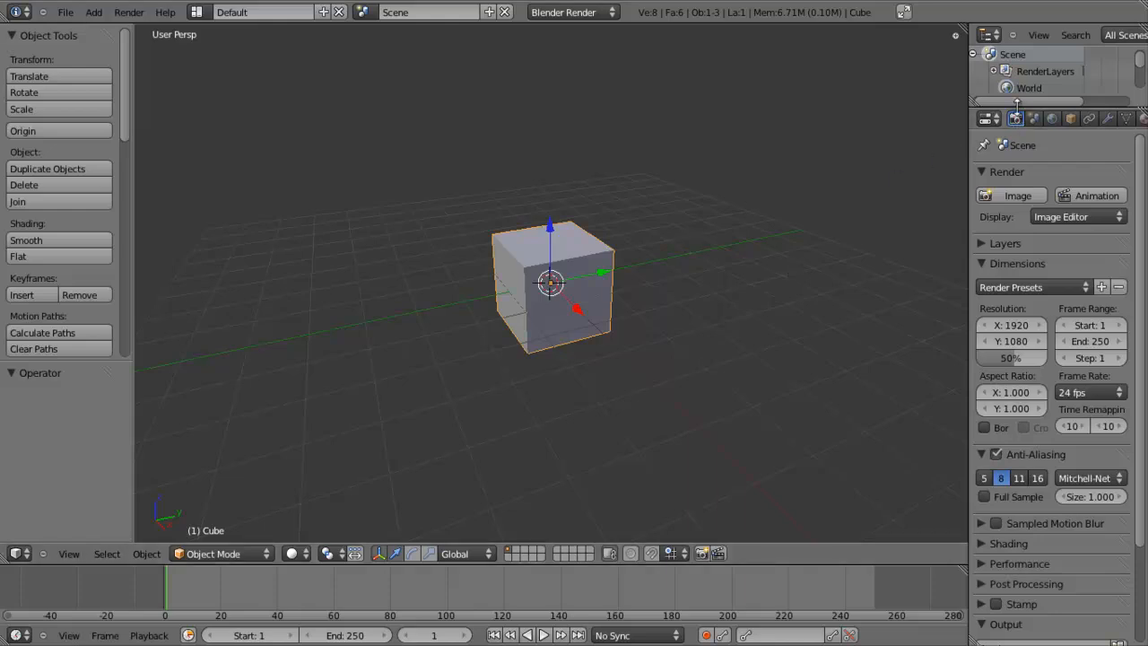
left_click_drag(1063, 107, 1055, 154)
mouse_move(1140, 66)
left_mouse_down()
mouse_move(1139, 93)
mouse_move(1139, 79)
left_mouse_up()
left_click_drag(1095, 154, 1094, 144)
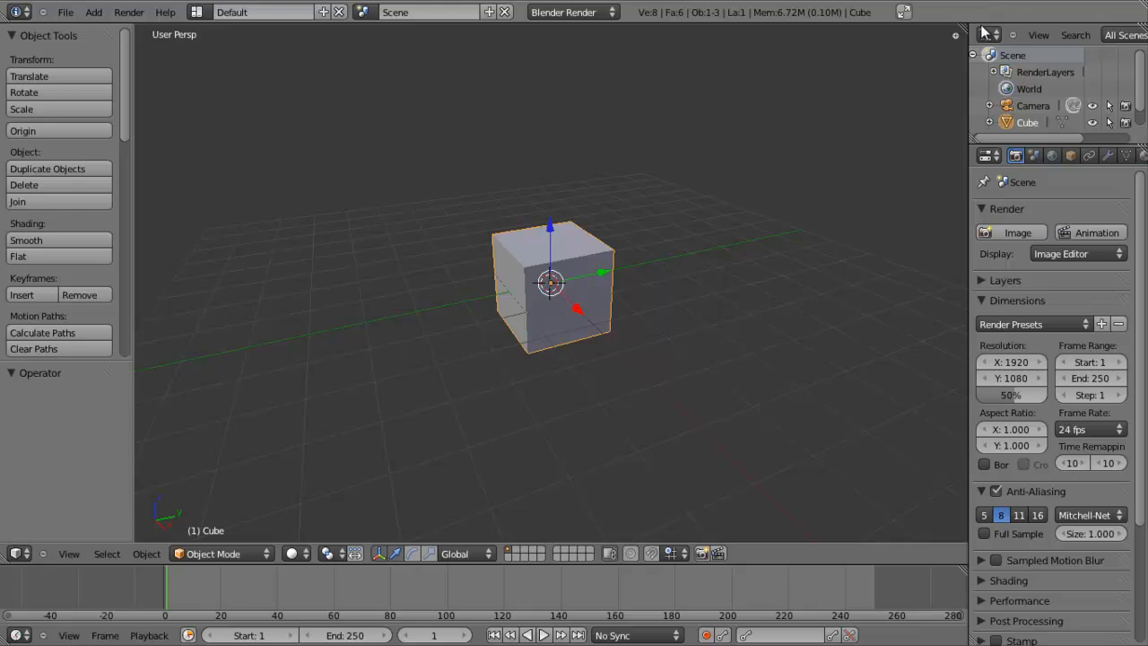
left_click_drag(972, 477, 934, 473)
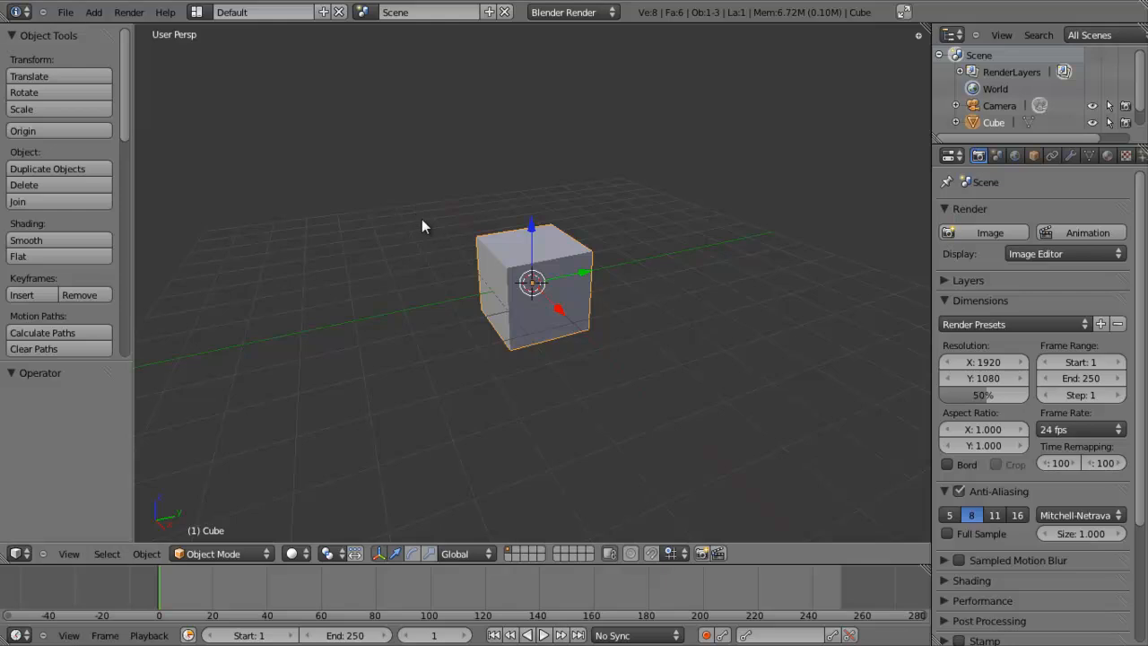
- Orbit the 3D view around the default cube and zoom in and out on it
middle_click_drag(462, 250, 494, 281)
scroll(506, 274, "down", 2)
scroll(506, 274, "up", 4)
scroll(506, 274, "up", 3)
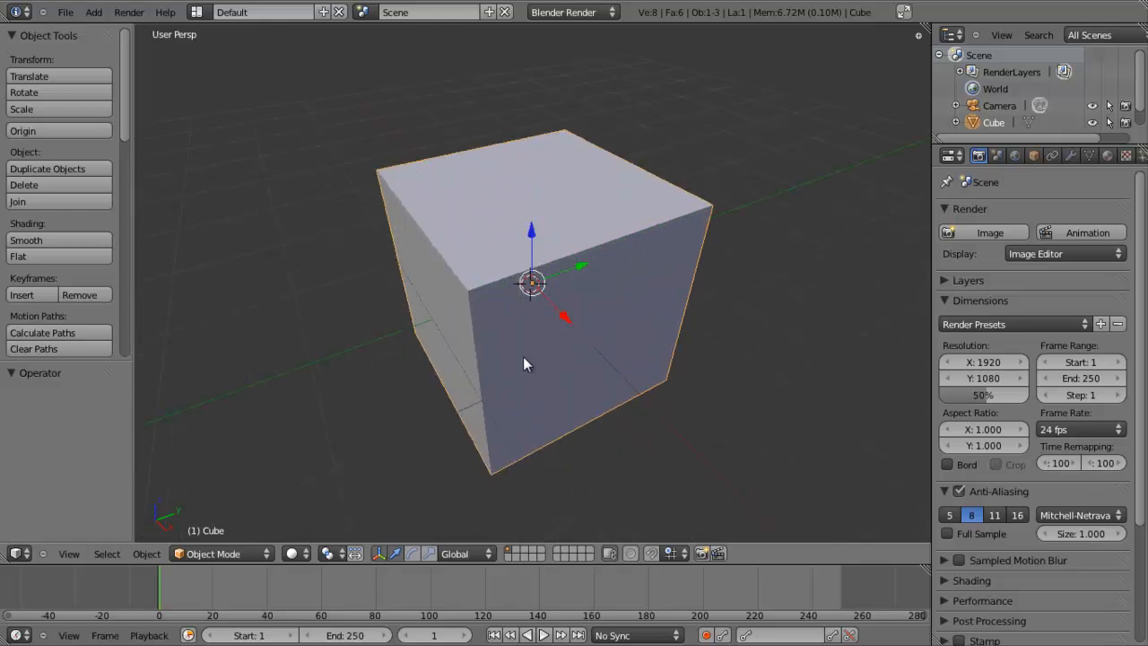
scroll(525, 325, "down", 6)
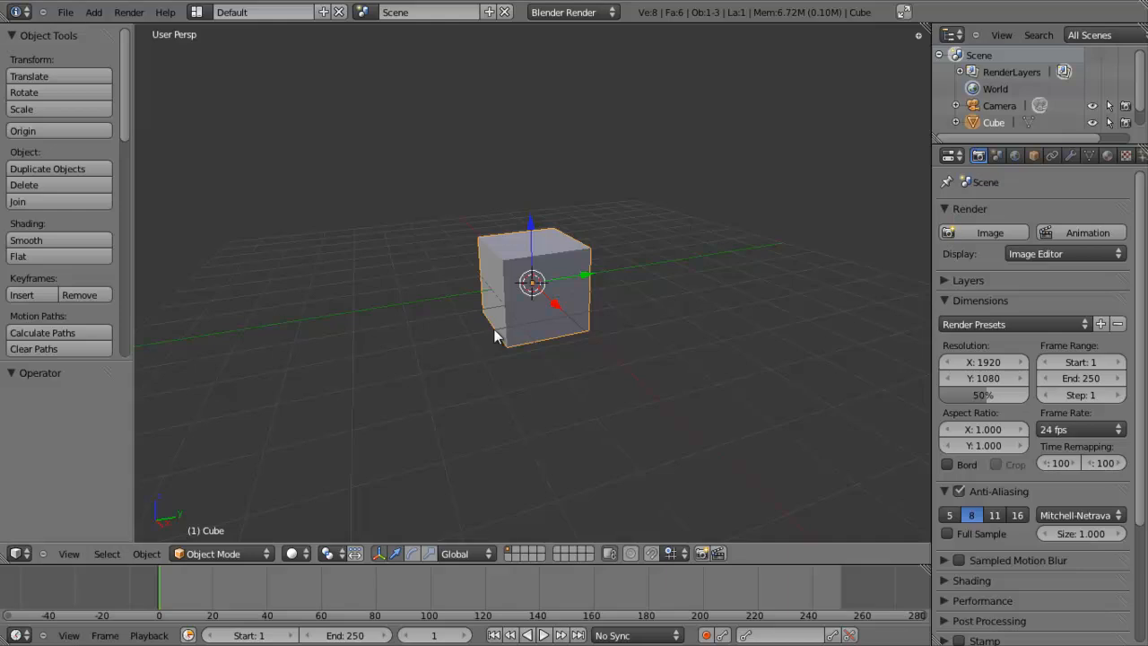
- Review the Input settings in the User Preferences and close the window
left_click(65, 12)
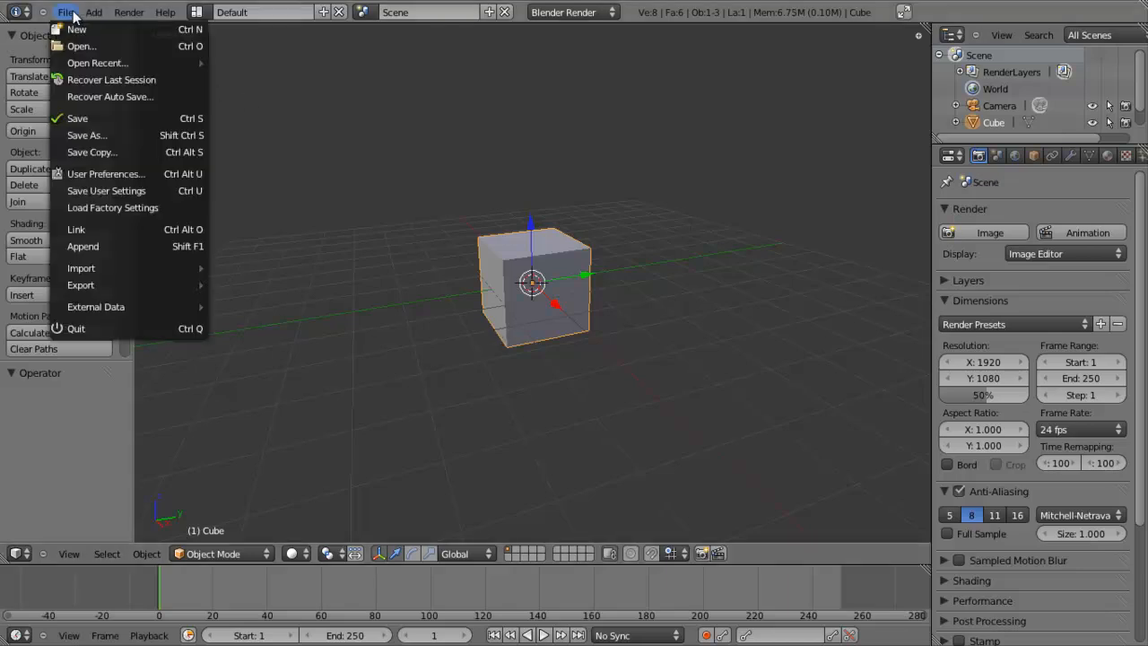
left_click(105, 175)
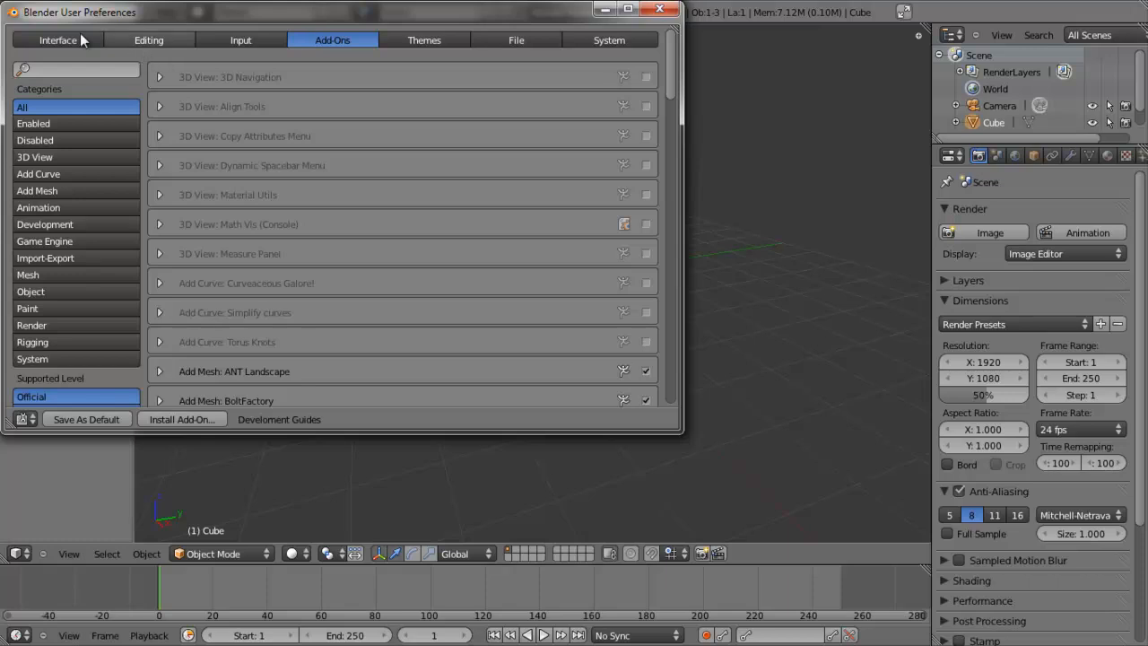
left_click_drag(429, 21, 447, 29)
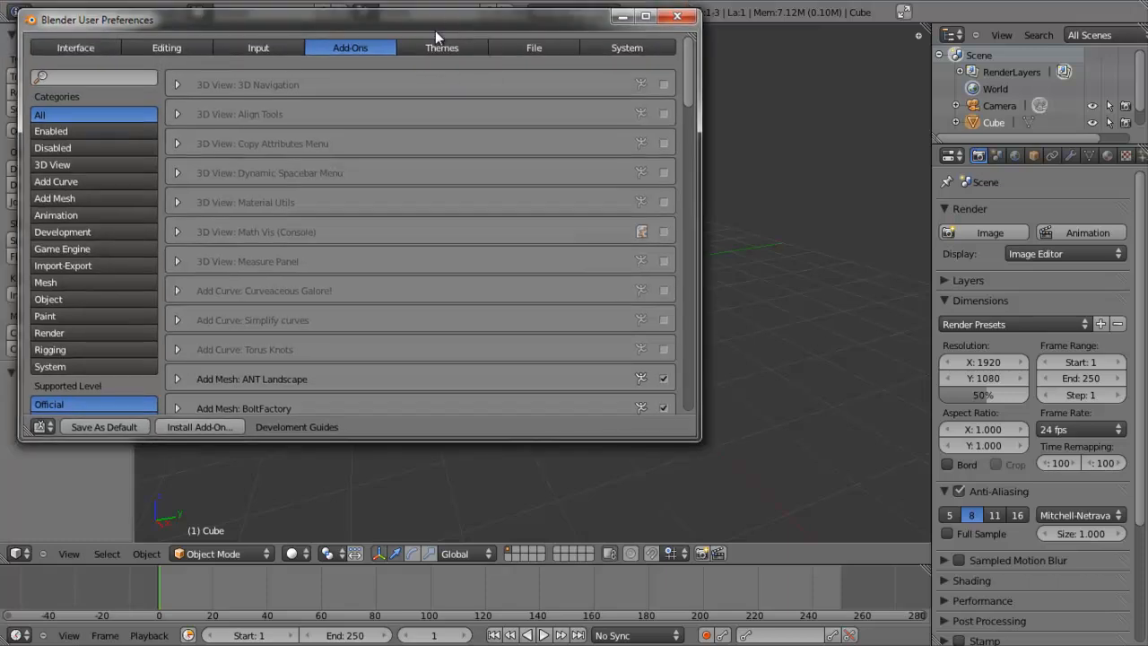
left_click(285, 47)
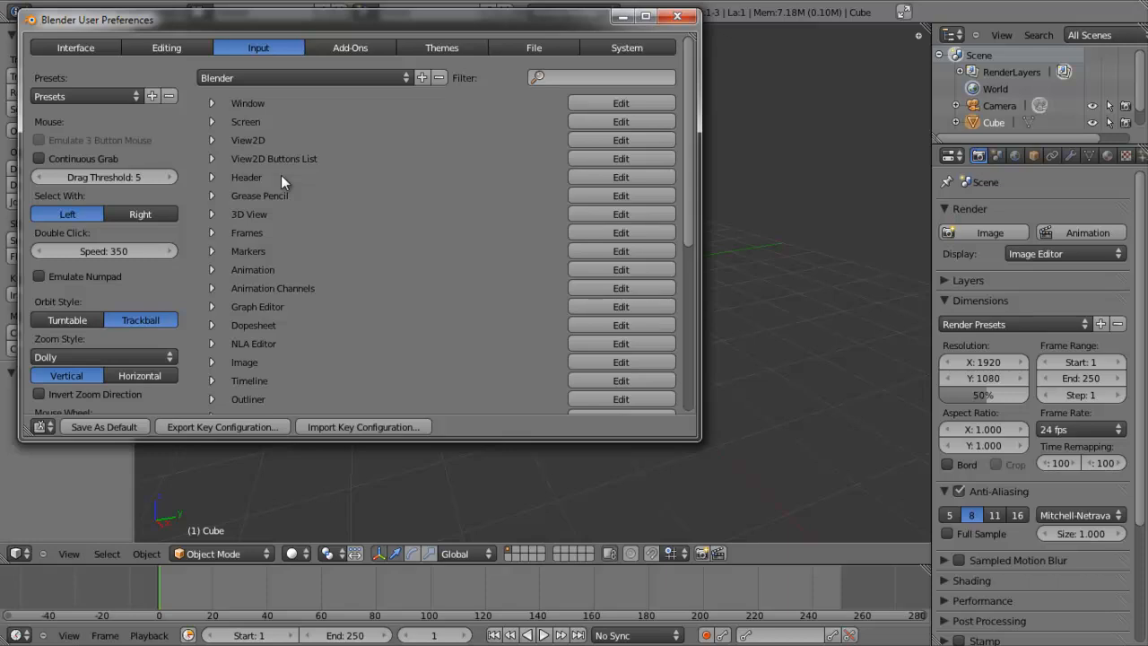
left_click(677, 15)
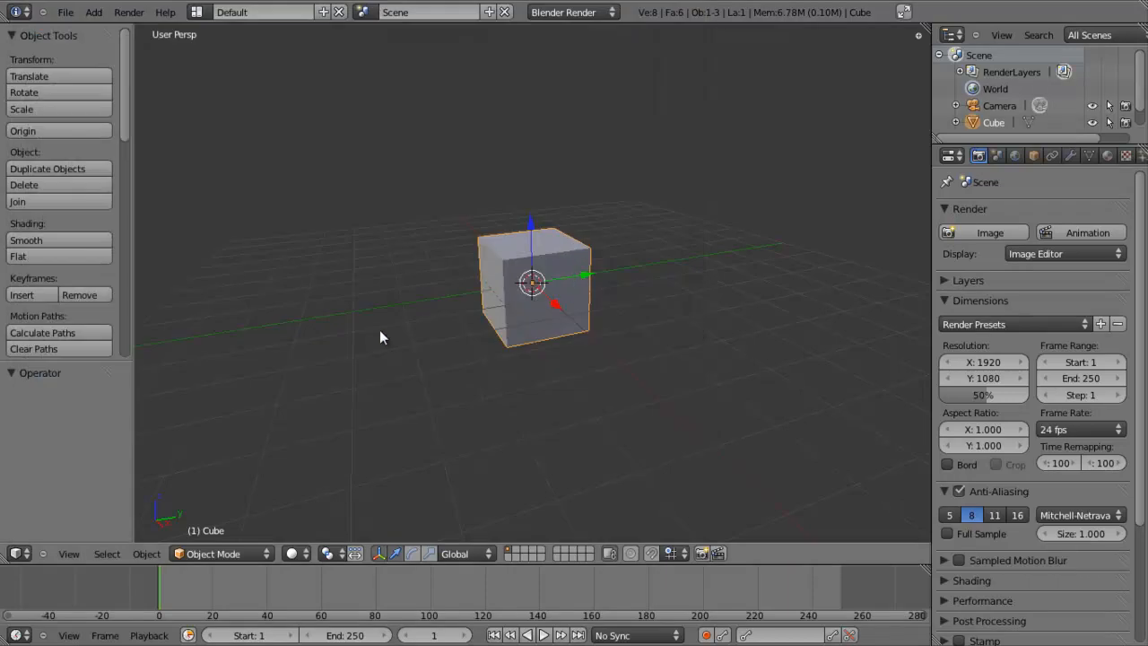
left_click(440, 111)
left_click(680, 203)
left_click(669, 448)
left_click(379, 377)
left_click(539, 225)
left_click(533, 285)
middle_click_drag(515, 275, 522, 293)
- Set Select With to Right and enable Emulate 3 Button Mouse in the Input preferences, and try orbiting with the emulation
left_click(65, 13)
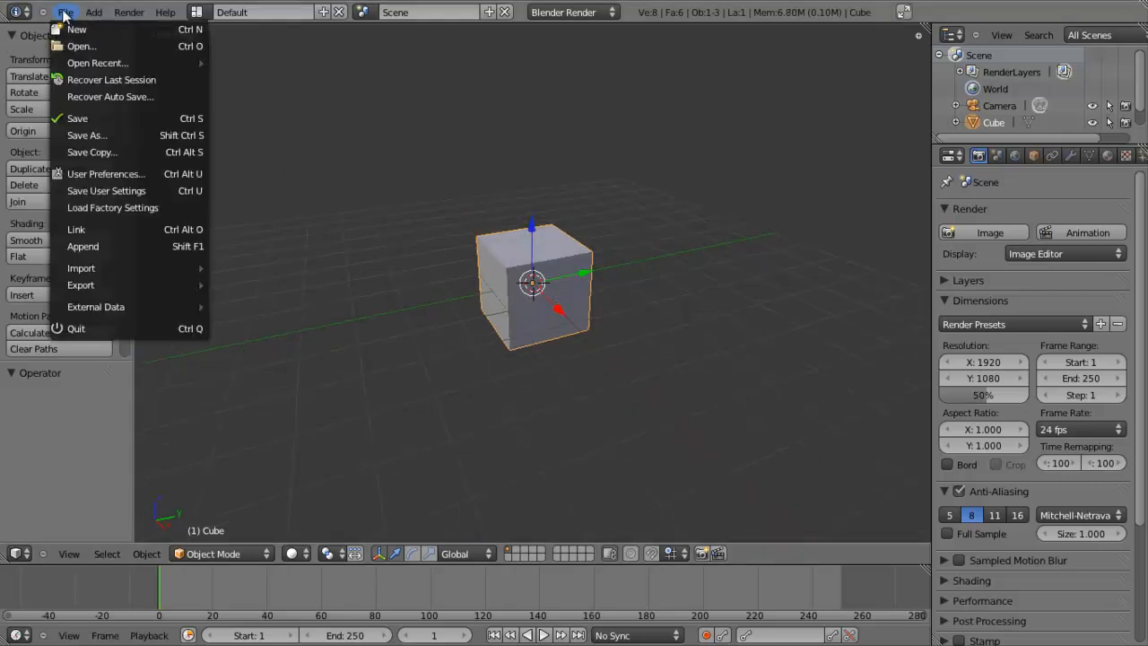
left_click(135, 175)
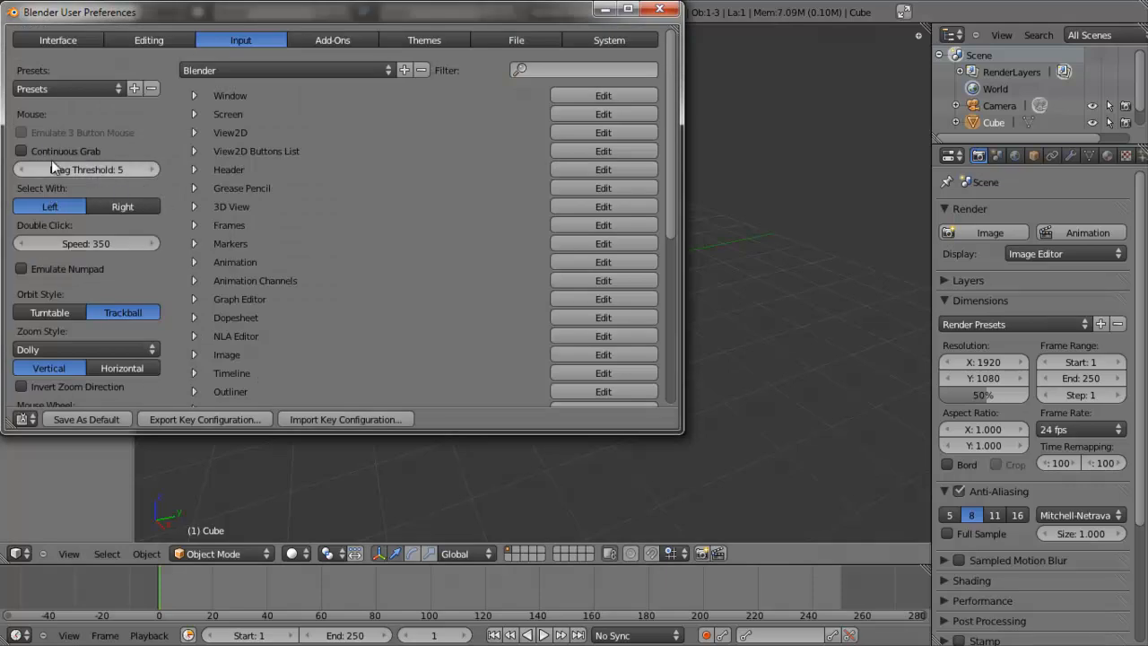
left_click(99, 205)
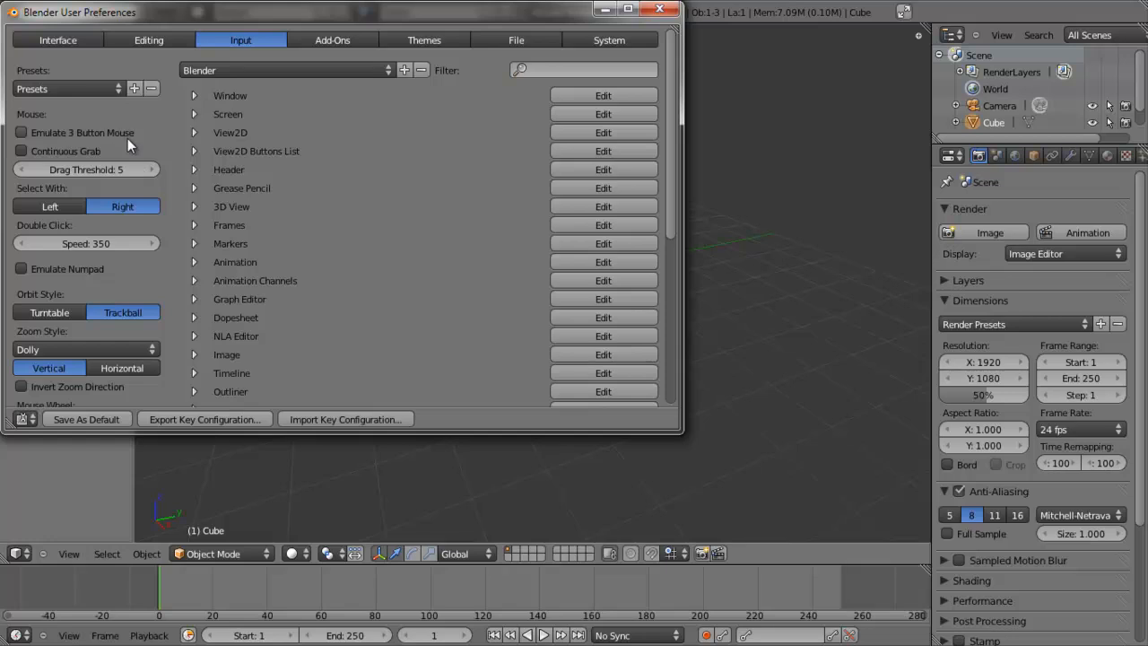
left_click(61, 135)
left_click(655, 11)
left_click_drag(641, 284, 628, 302, "alt")
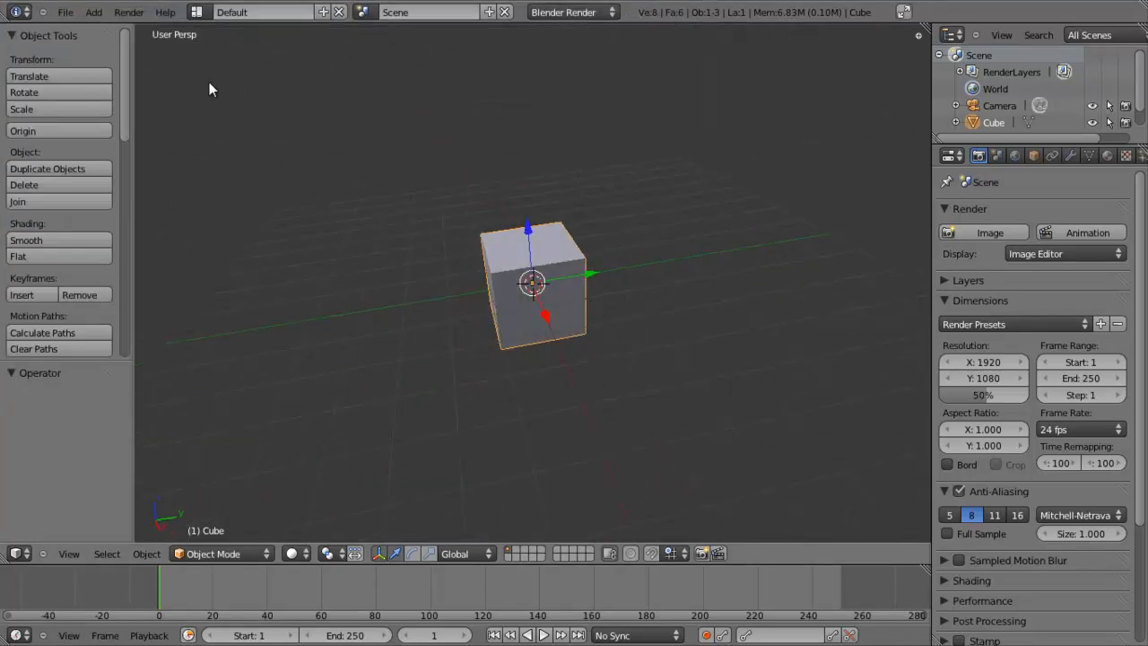
- Restore Select With to Left in the Input preferences and close the User Preferences
left_click(70, 13)
left_click(98, 173)
left_click(78, 208)
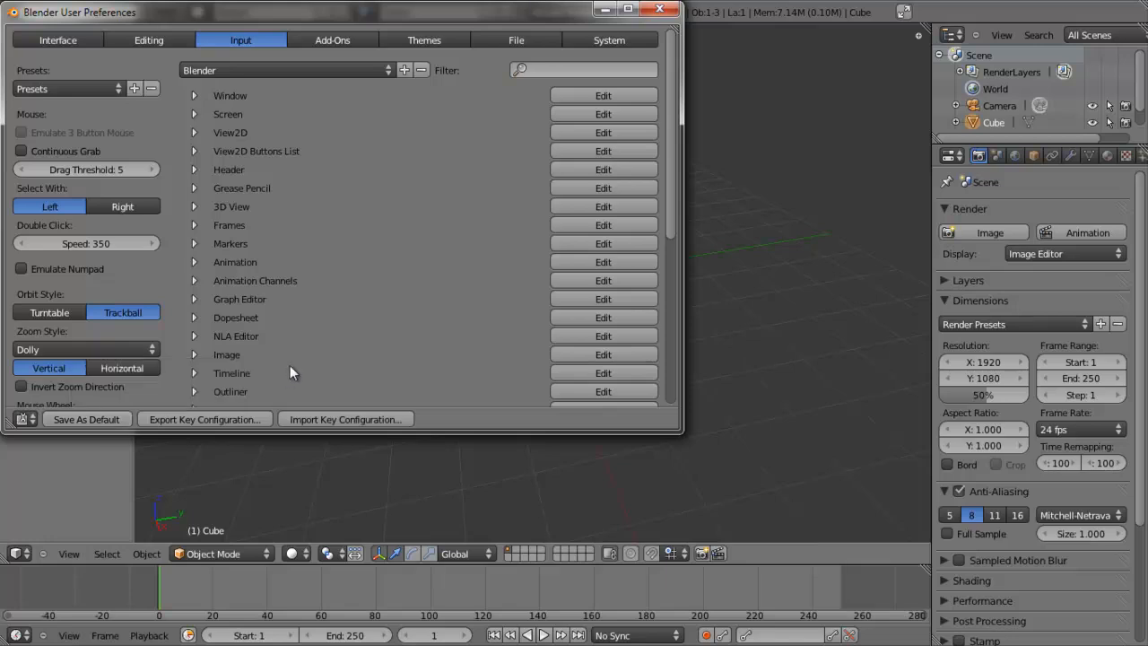
left_click(673, 11)
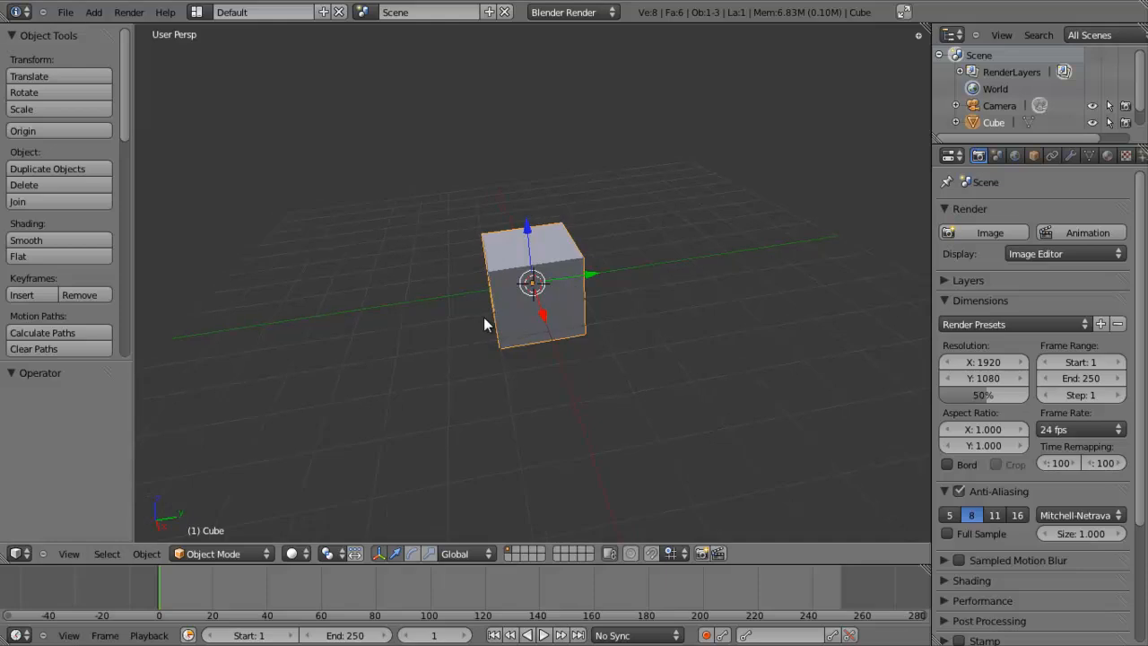
- Orbit the 3D view to look at the cube's other side
middle_click_drag(643, 302, 633, 349)
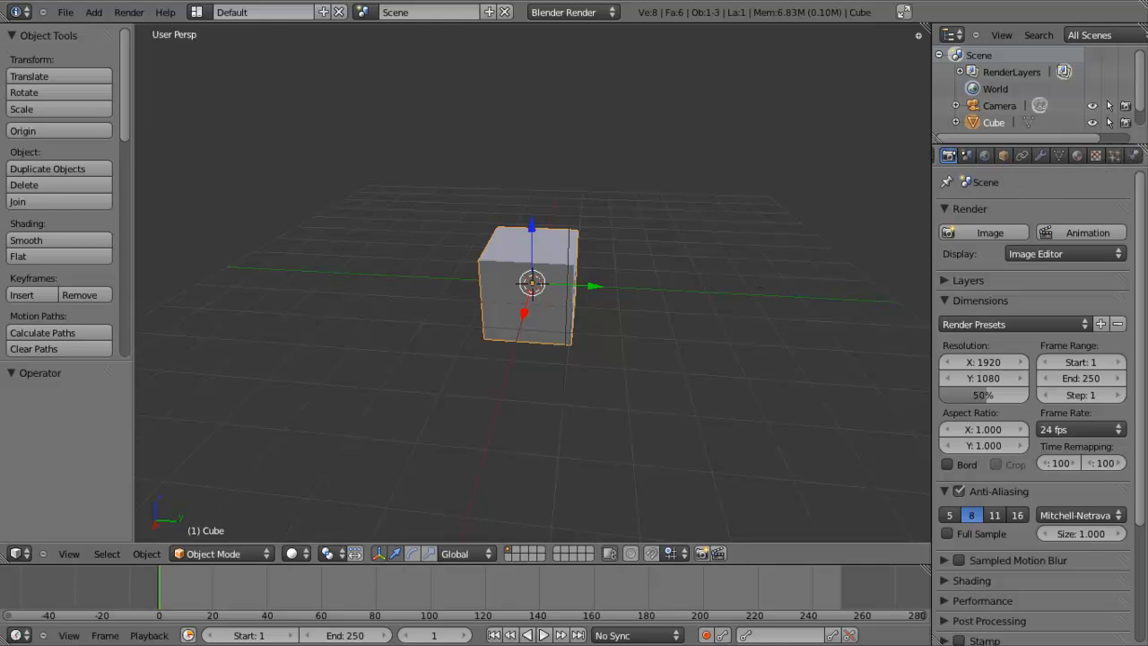
mouse_move(522, 369)
middle_mouse_down()
mouse_move(453, 365)
mouse_move(514, 382)
middle_mouse_up()
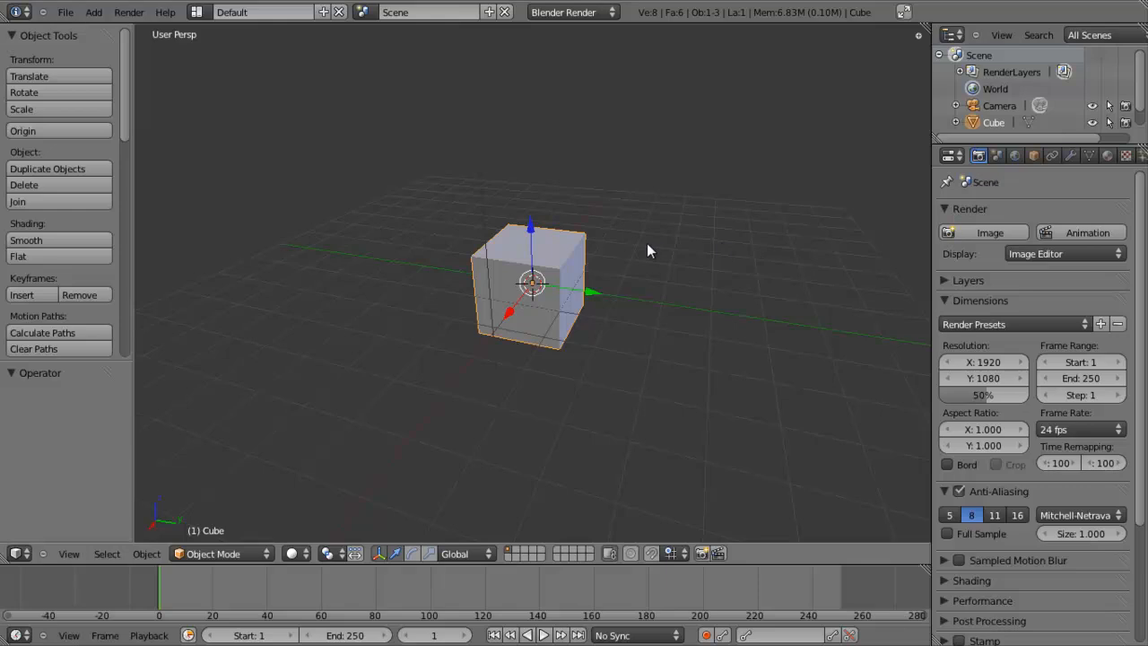
scroll(1065, 156, "down", 2)
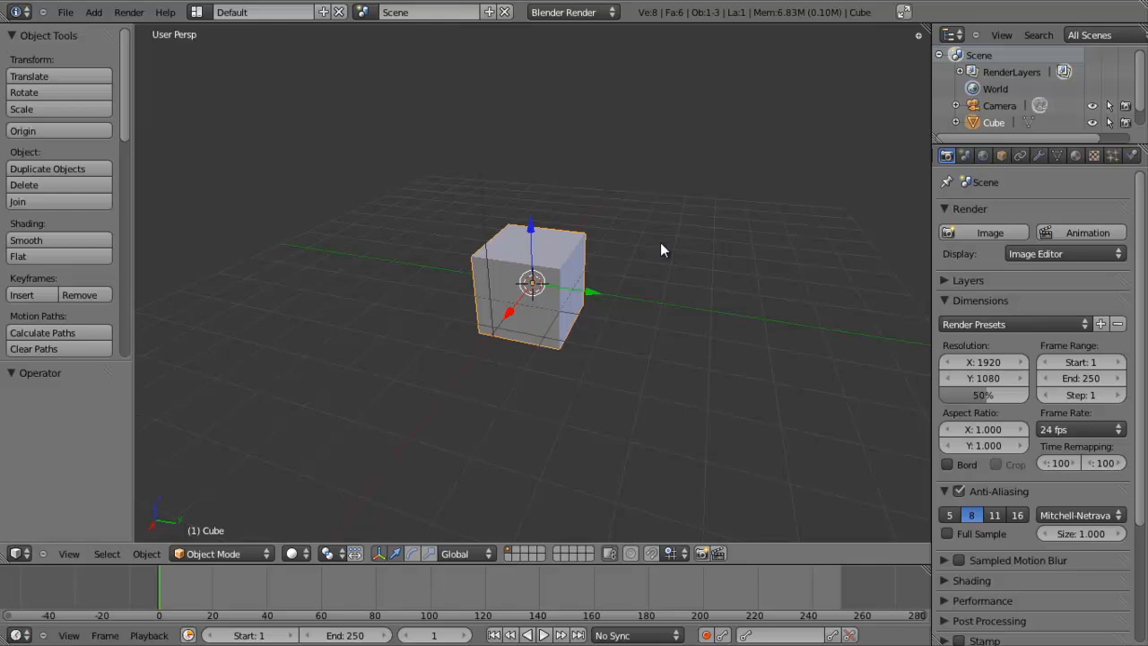
middle_click_drag(454, 302, 450, 289)
middle_click_drag(512, 325, 513, 310)
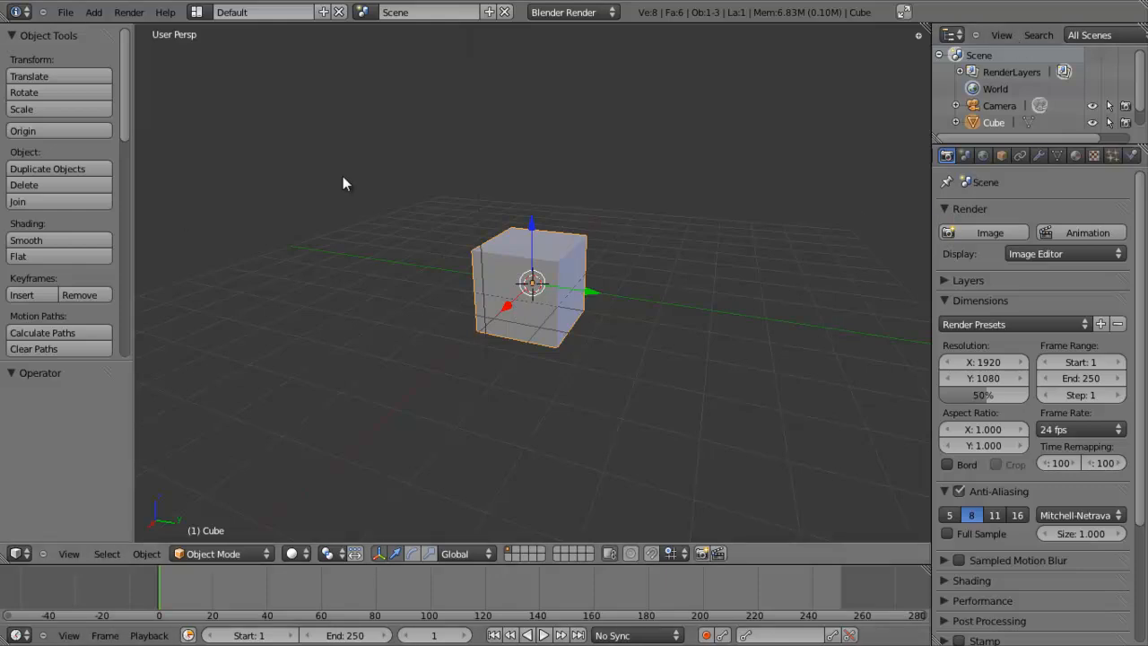
- Split the 3D View horizontally into an upper and a lower area, and lower the border between them slightly
right_click(933, 194)
left_click_drag(933, 212, 929, 218)
right_click(928, 217)
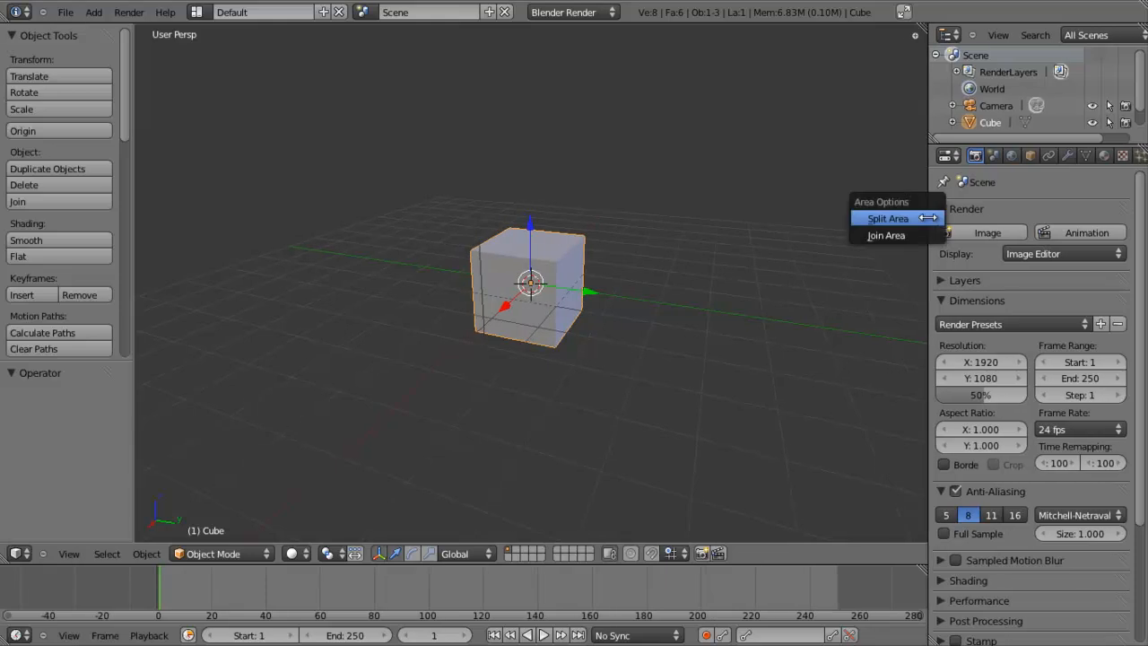
left_click(927, 217)
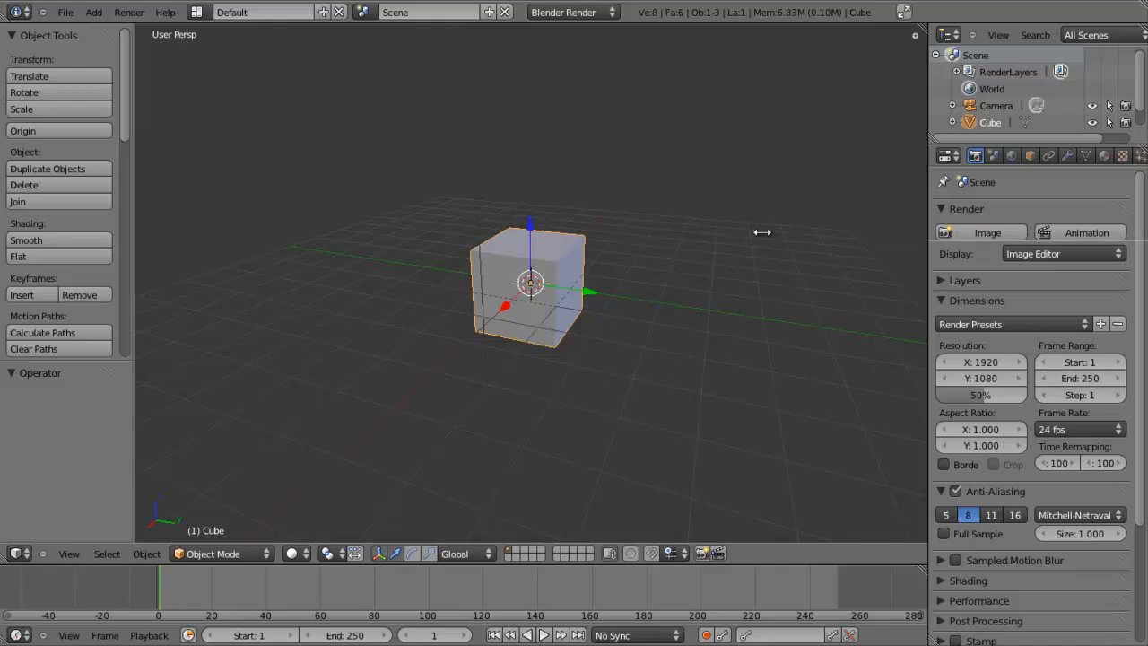
left_click(403, 249)
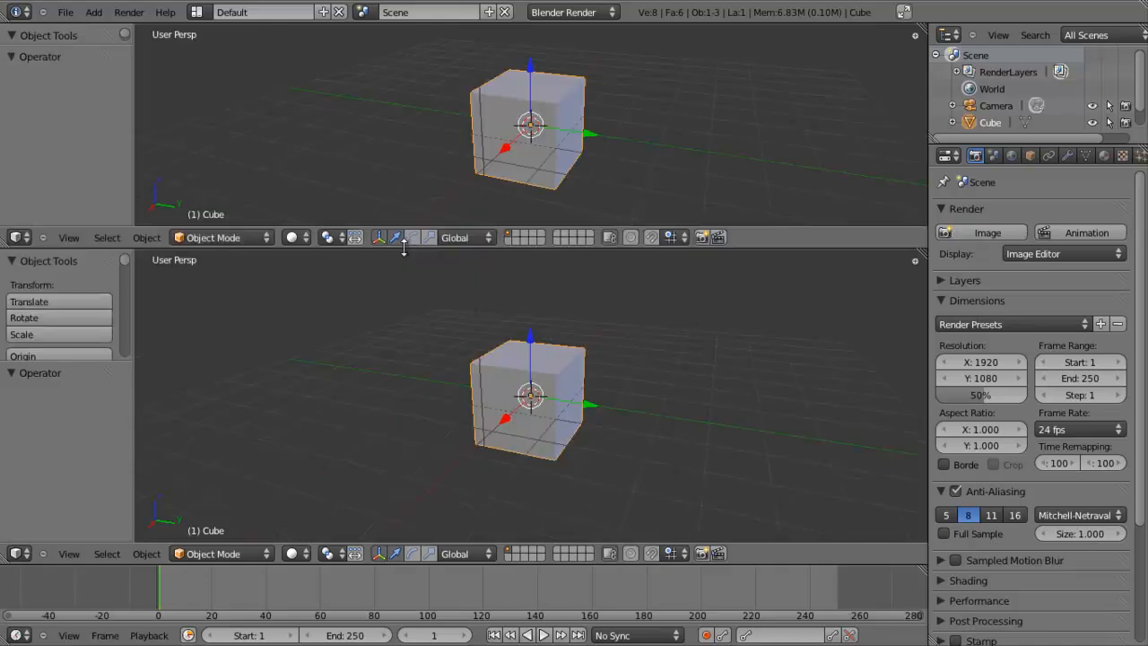
left_click_drag(404, 251, 377, 262)
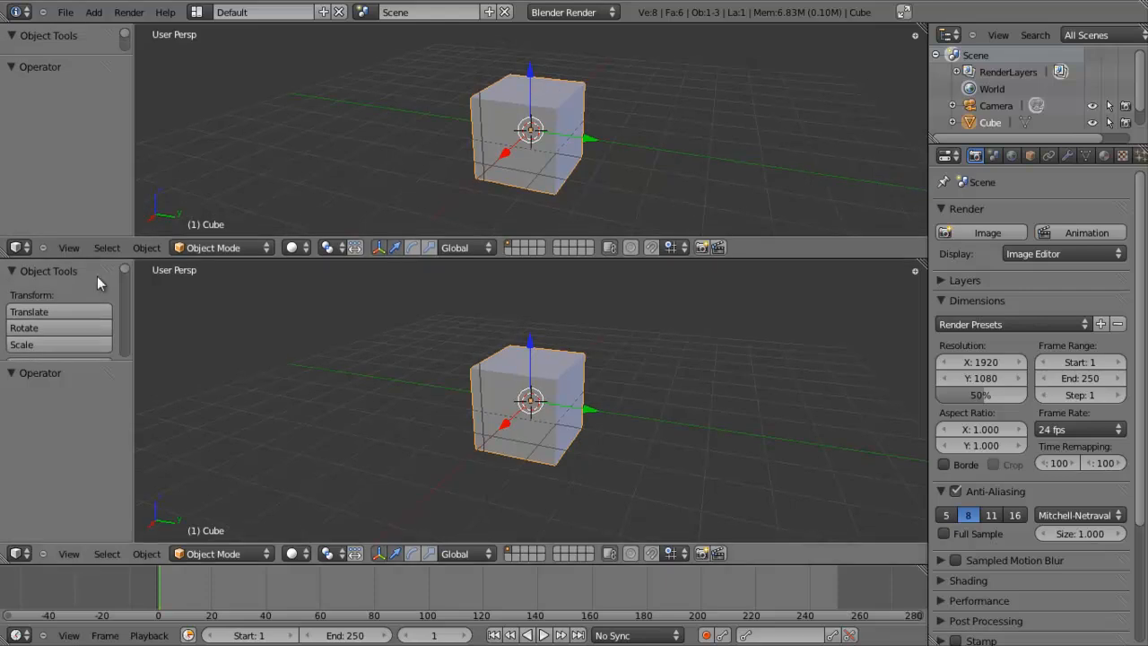
- Change the upper area to the UV/Image Editor and reduce its height
left_click(17, 250)
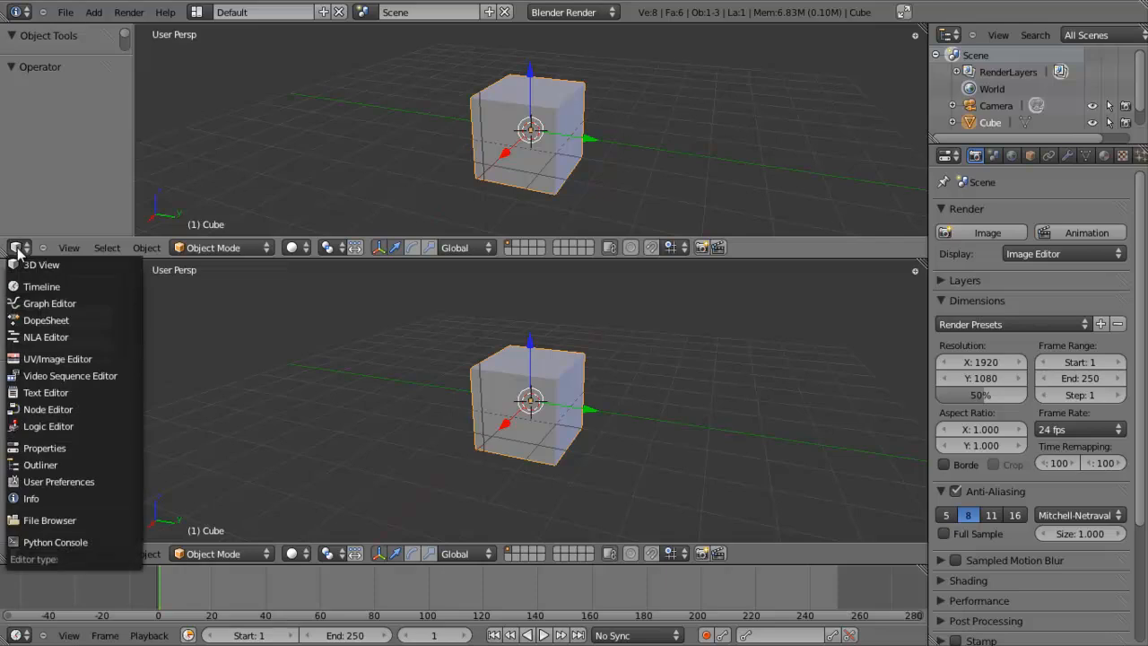
left_click(70, 359)
left_click_drag(358, 259, 358, 209)
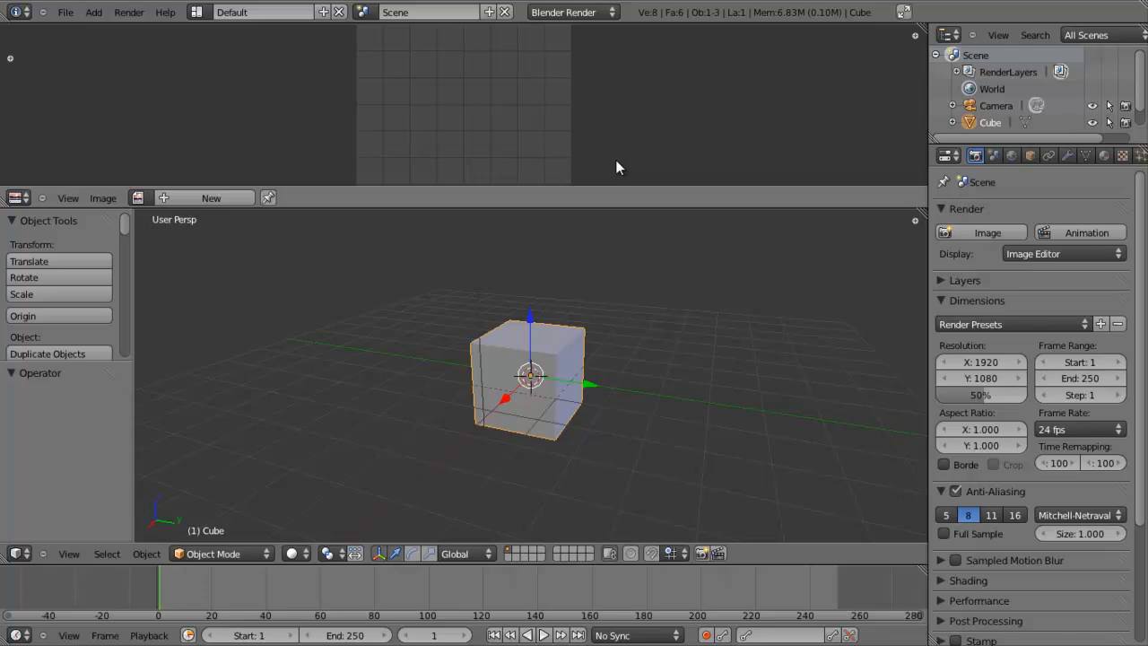
- Join the UV/Image Editor area back into the 3D View so a single viewport remains
right_click(593, 207)
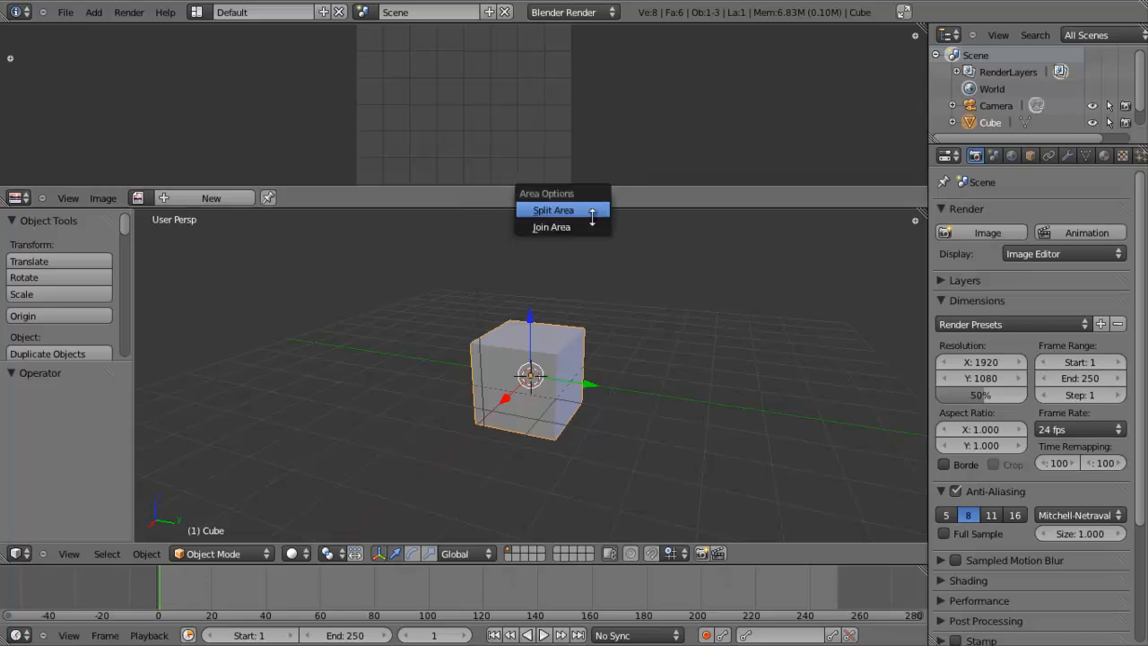
left_click(552, 227)
left_click(475, 110)
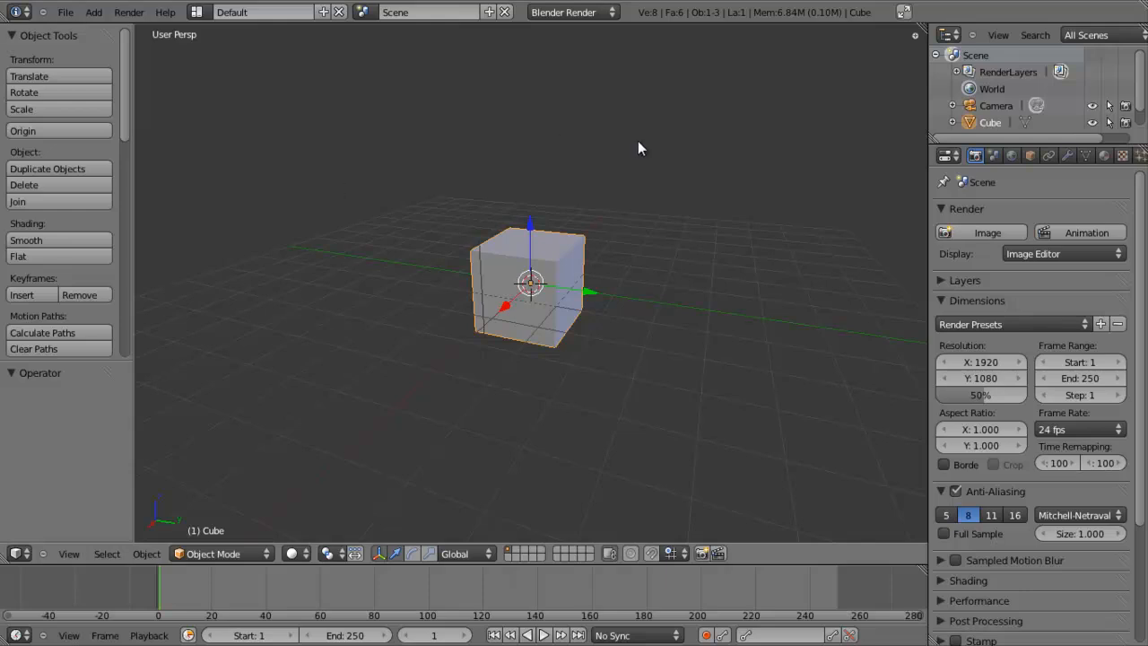
- Orbit, zoom and pan the 3D view to examine the cube from several angles and distances
middle_click_drag(604, 171, 512, 353)
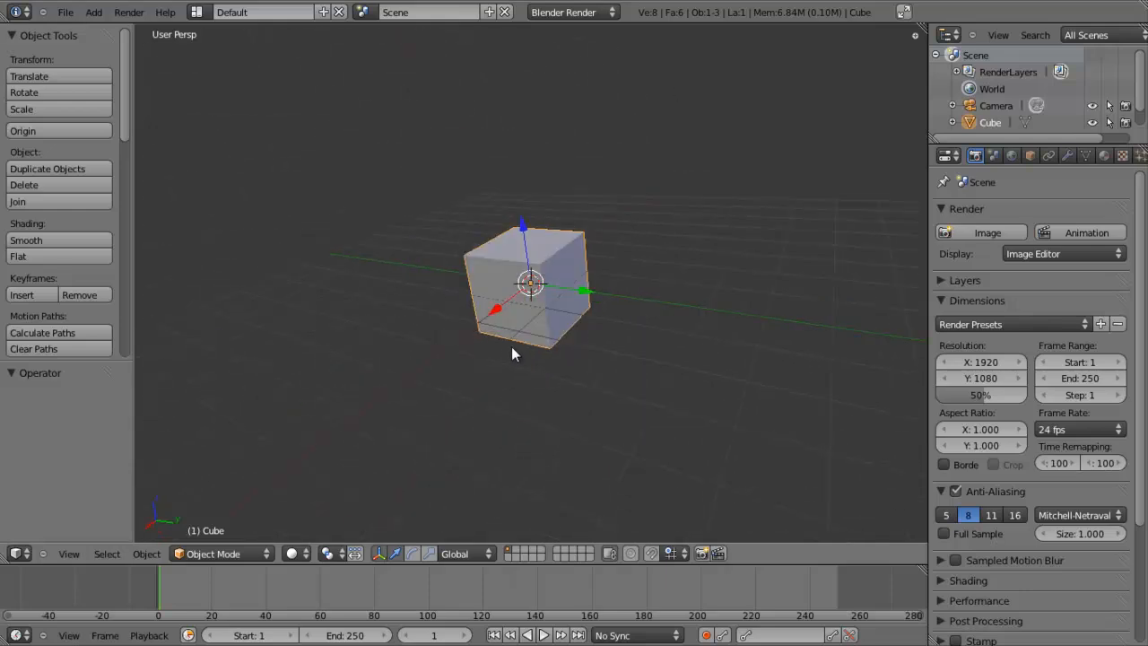
middle_click_drag(430, 241, 466, 265)
scroll(506, 270, "down", 4)
scroll(510, 296, "up", 4)
scroll(504, 325, "down", 4)
scroll(503, 320, "down", 2)
scroll(504, 319, "up", 6)
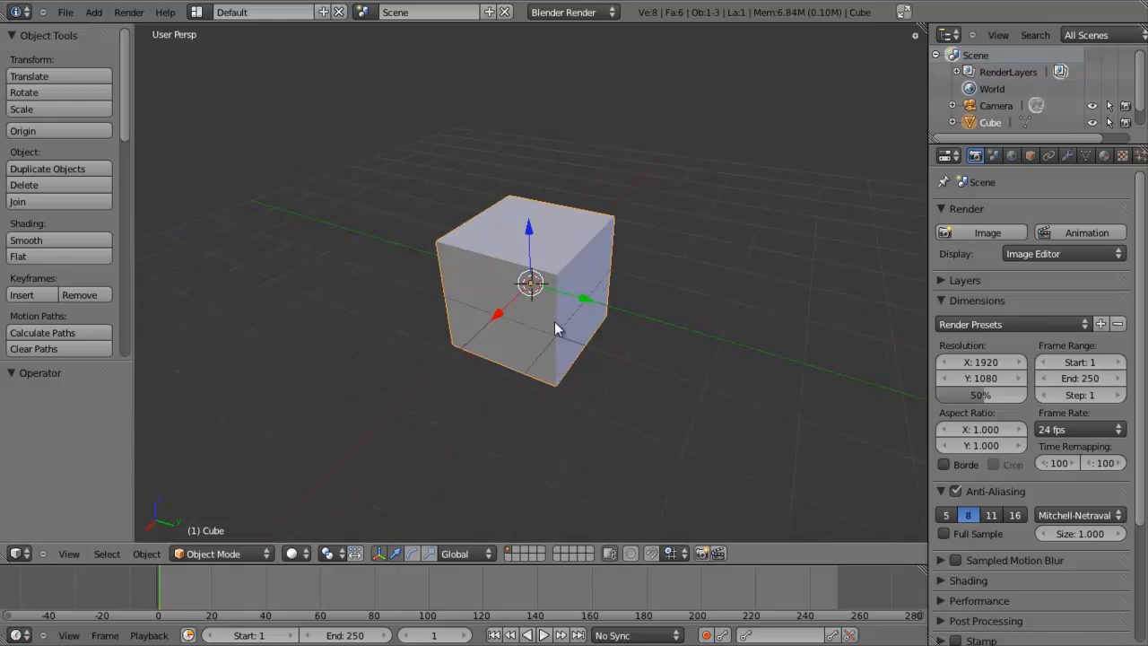
middle_click_drag(555, 322, 503, 244, "shift")
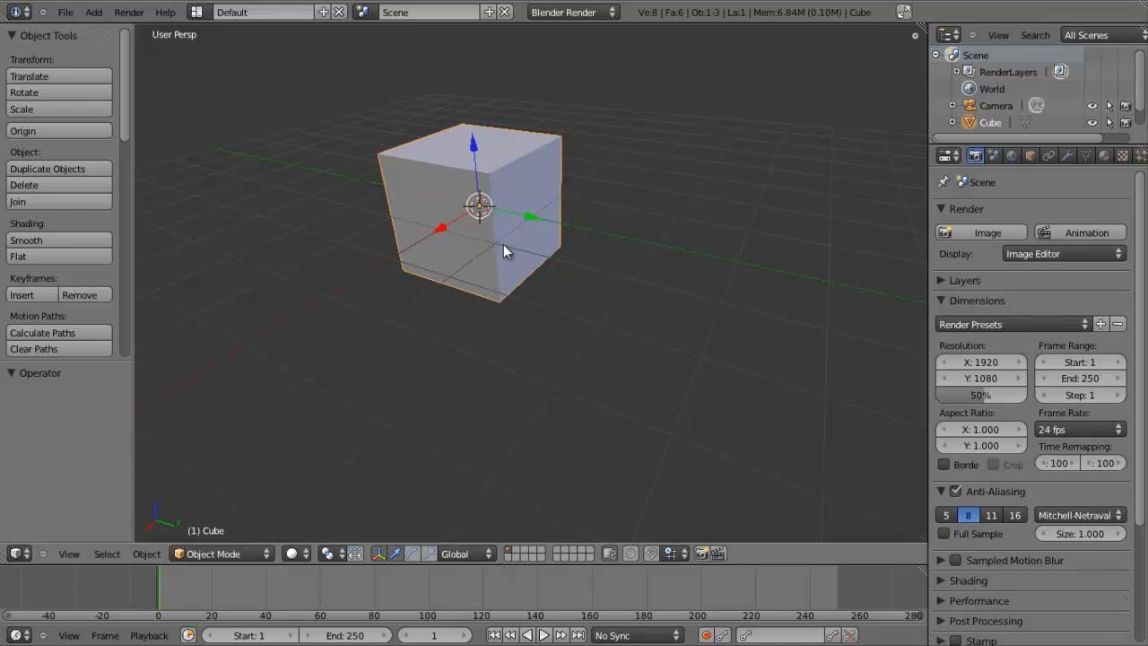
- Look at the cube in the front, right and top views, and centre it in the top view
key("KP_1")
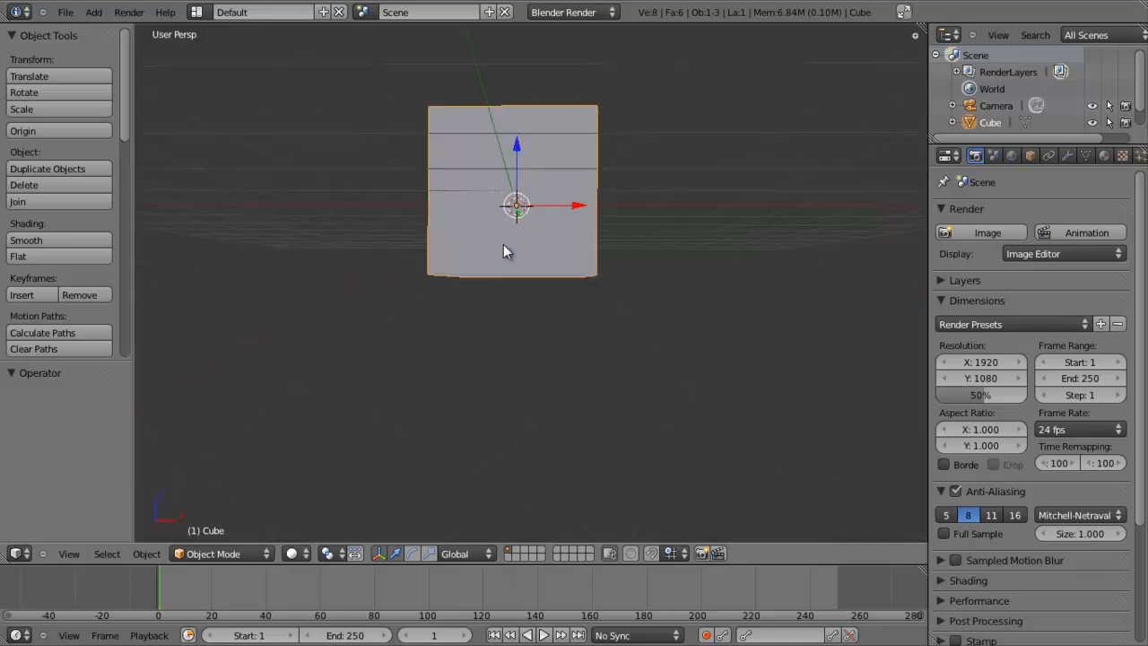
key("KP_3")
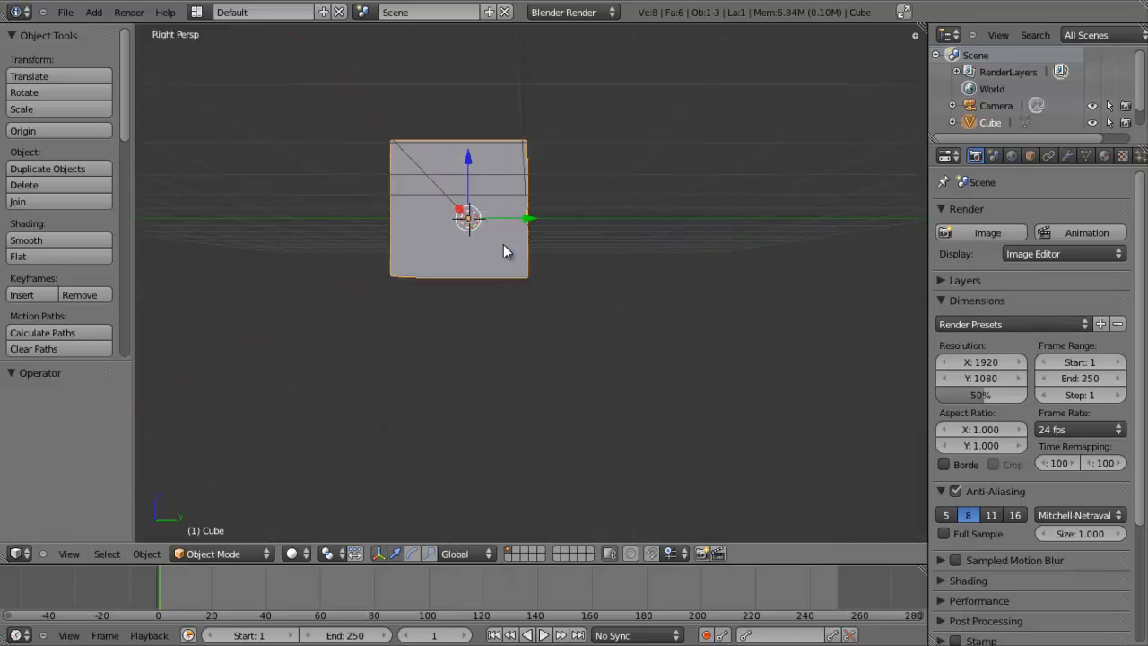
key("KP_7")
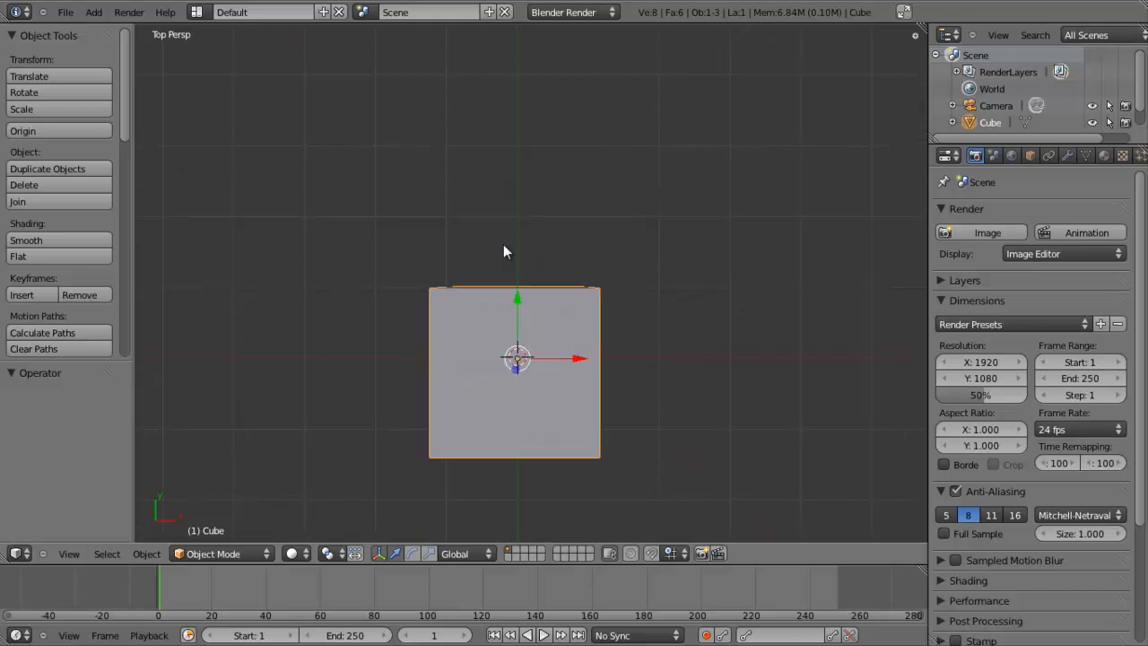
middle_click_drag(530, 283, 540, 217, "shift")
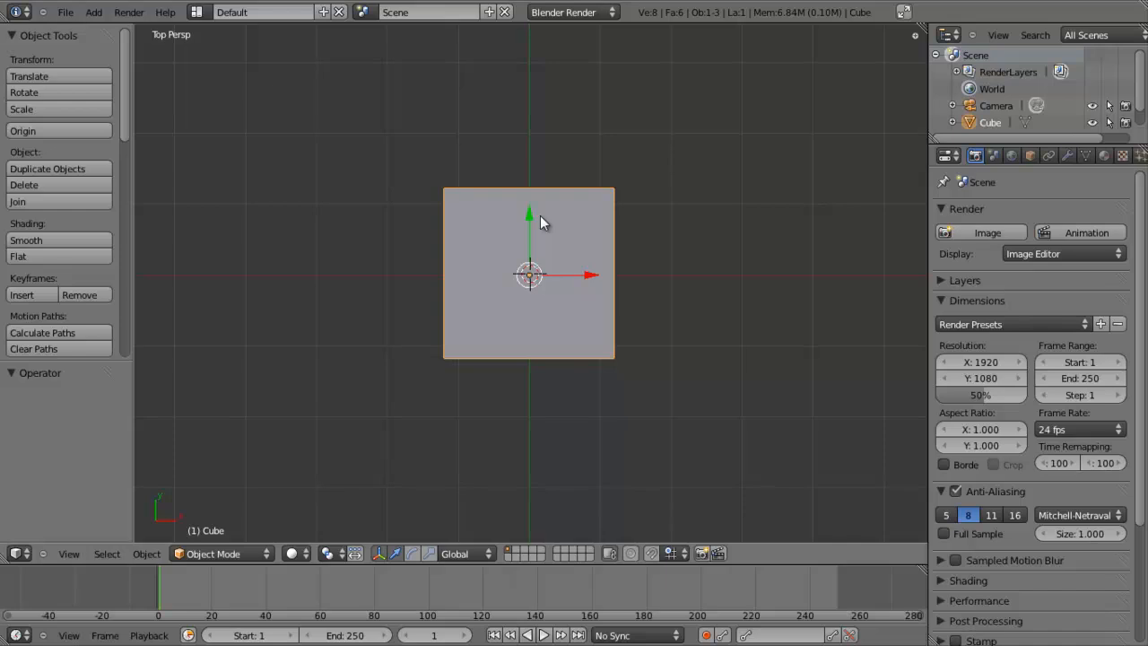
- Look at the cube in the back, left and bottom views, and return to an angled view from above
key("ctrl+KP_1")
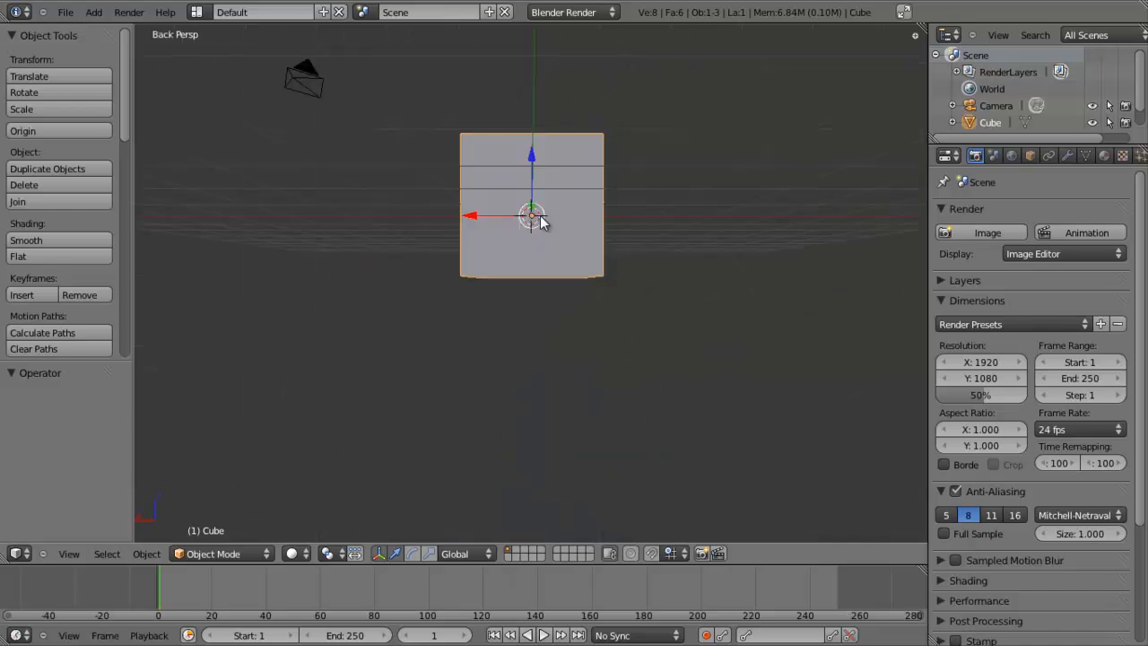
key("ctrl+KP_3")
key("ctrl+KP_7")
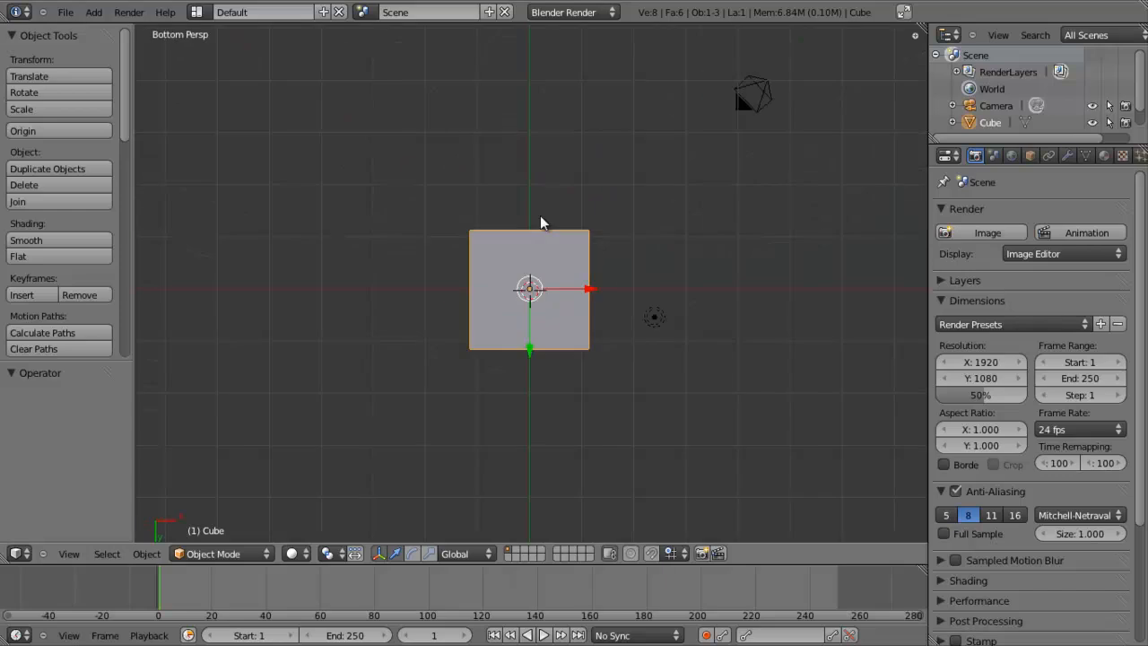
middle_click_drag(542, 220, 687, 287)
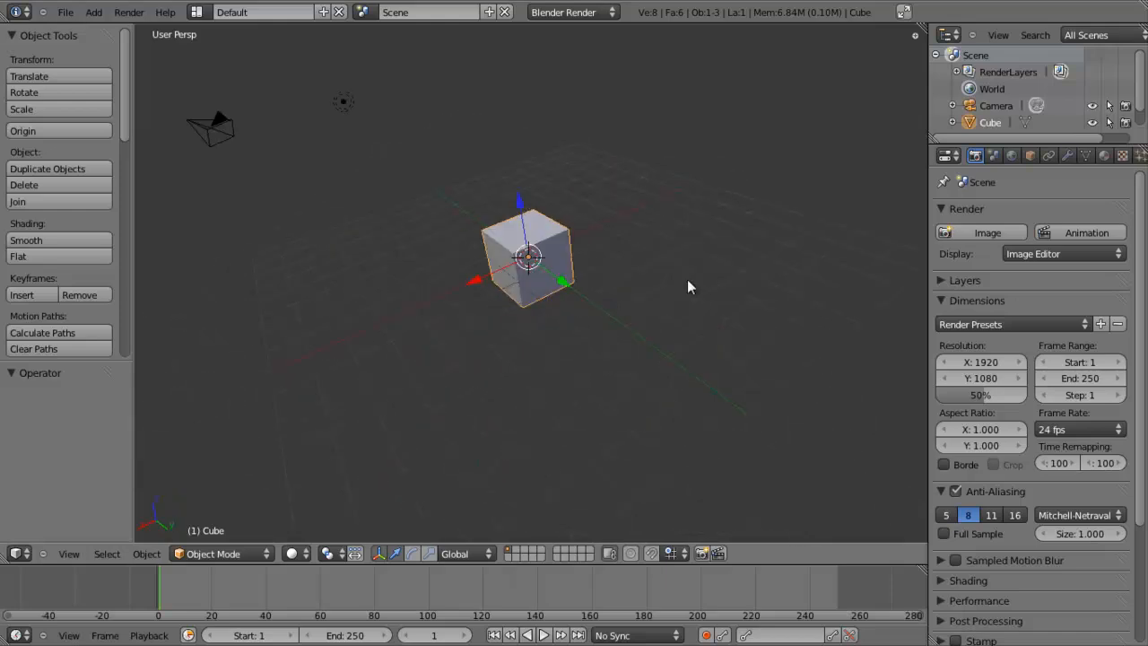
- Compare the cube in orthographic and perspective projection from several angles, ending in an angled orthographic view
key("KP_5")
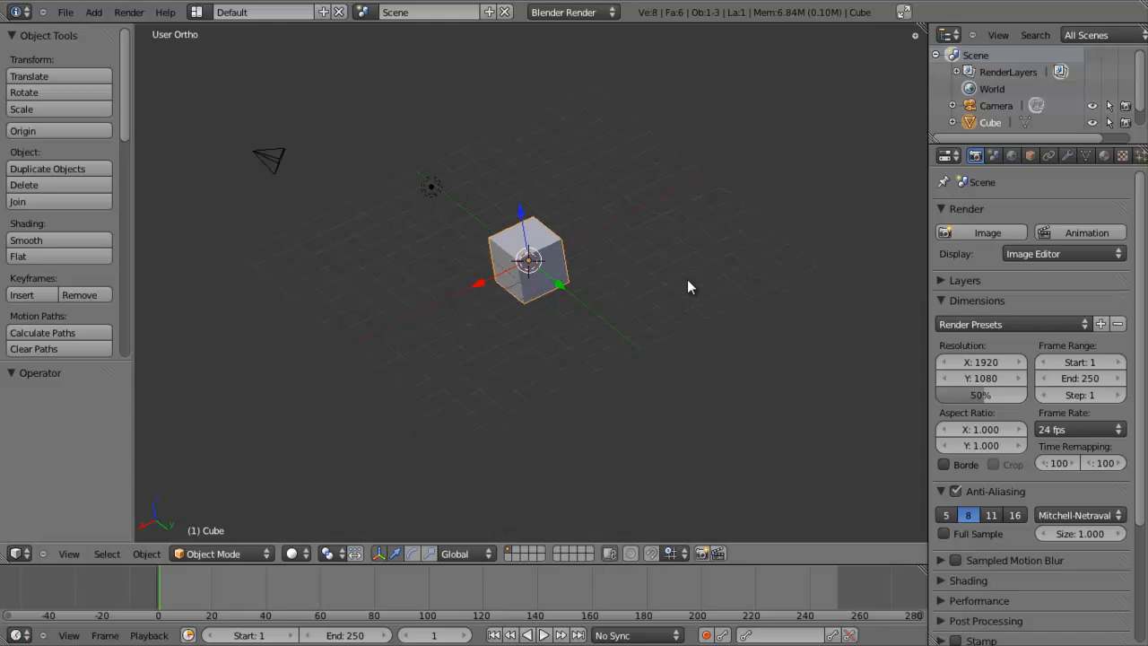
scroll(682, 278, "up", 2)
middle_click_drag(682, 277, 364, 311)
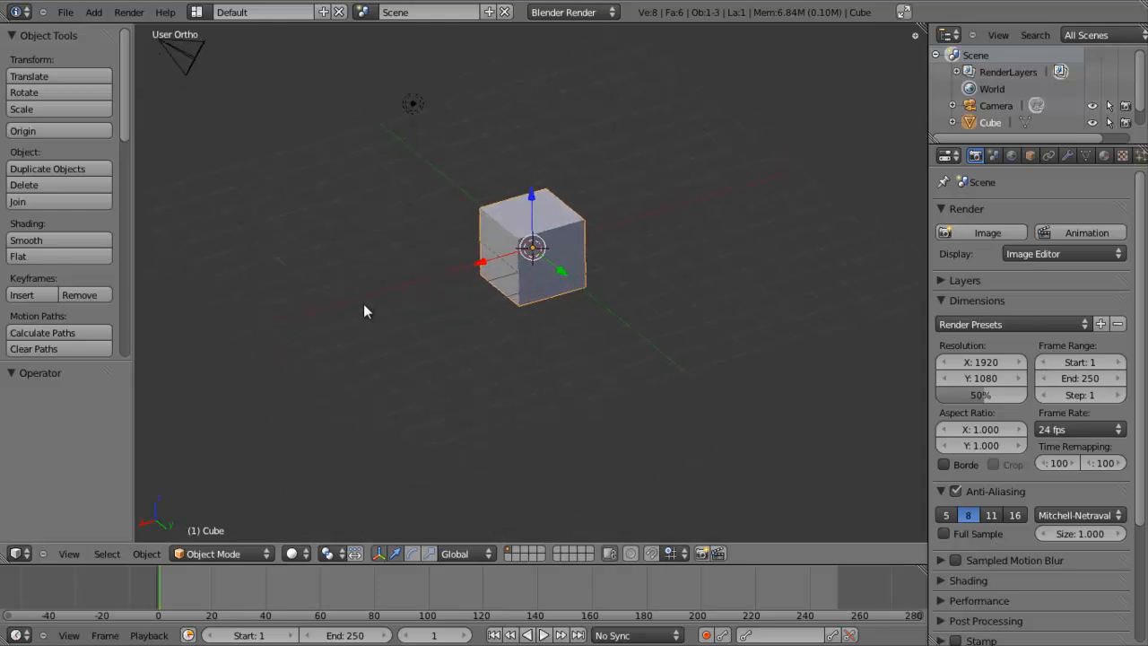
middle_click_drag(540, 239, 514, 285)
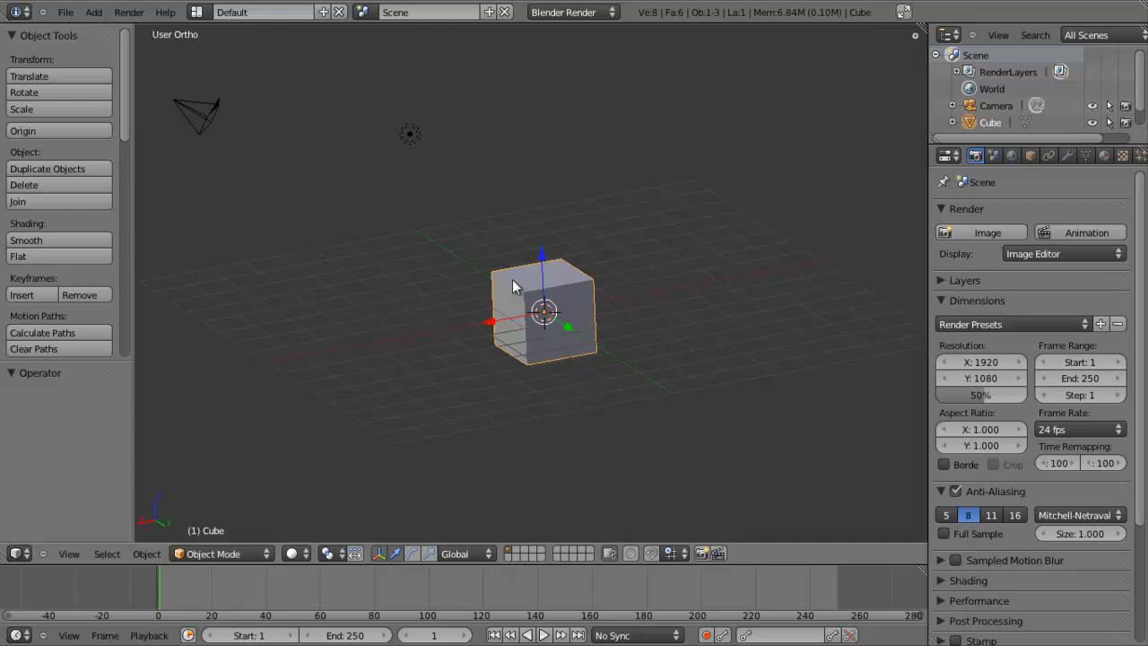
middle_click_drag(512, 305, 541, 376)
middle_click_drag(662, 373, 667, 336)
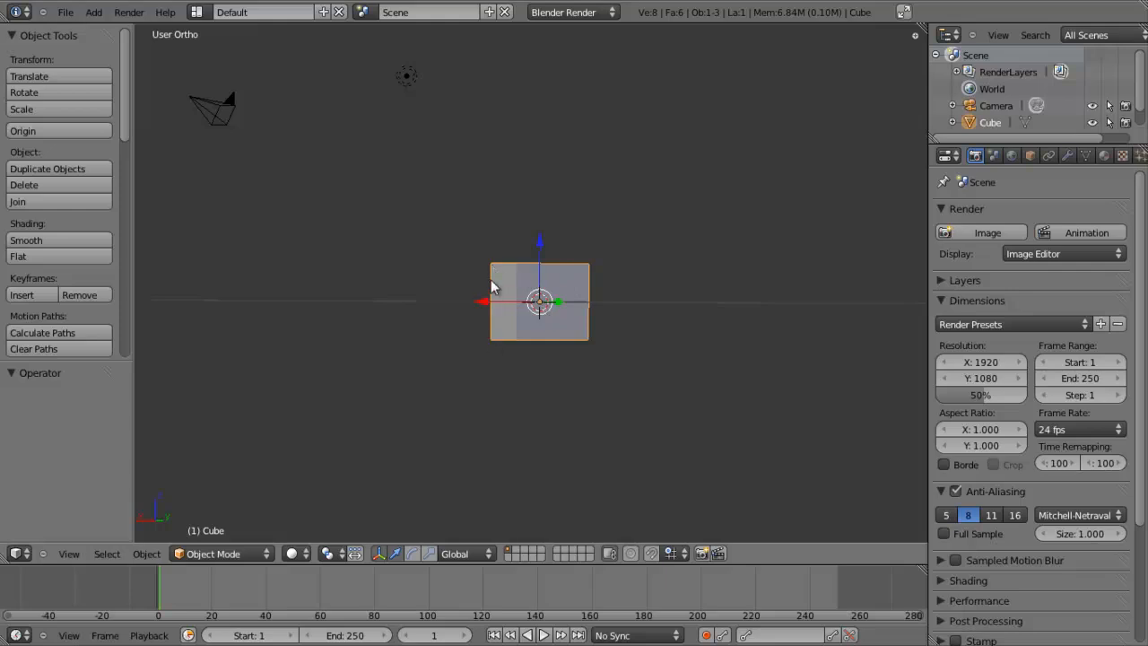
key("KP_5")
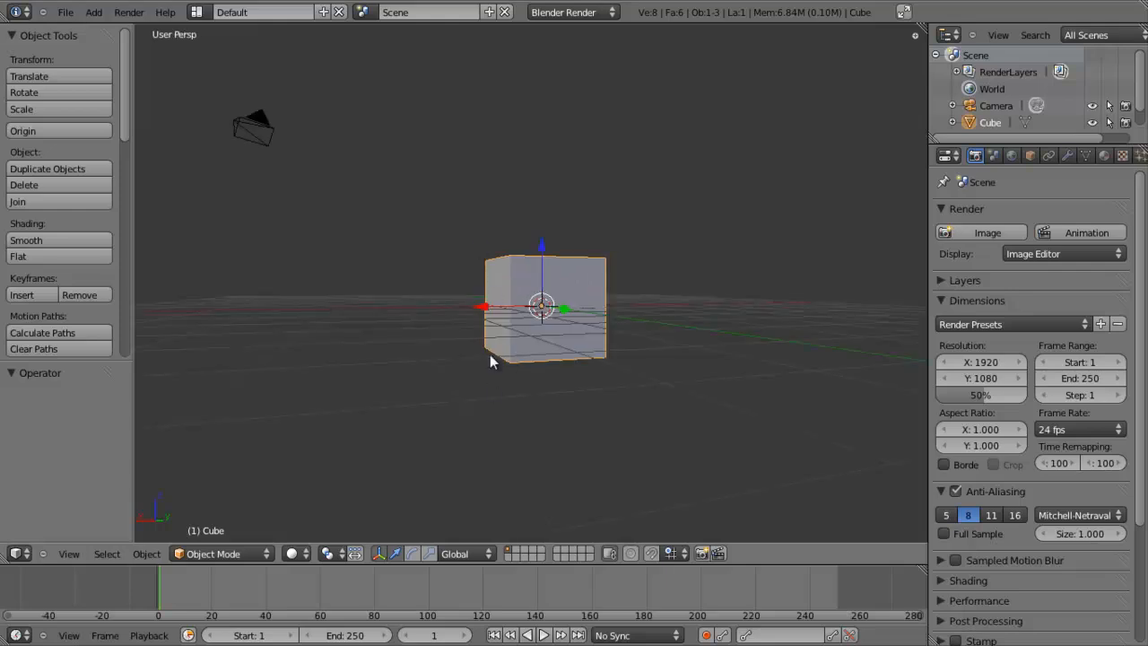
key("KP_5")
middle_click_drag(497, 234, 507, 314)
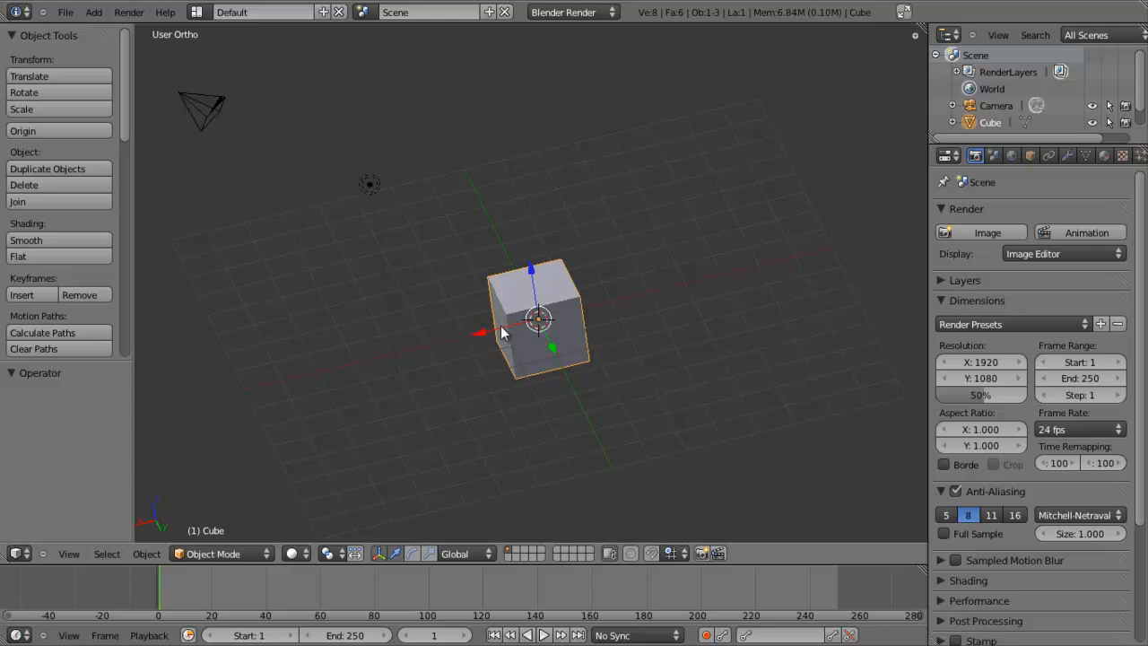
- Duplicate the cube in place, and move the copy along the X axis and about 2.7 units along the Y axis
key("shift+d")
key("Escape")
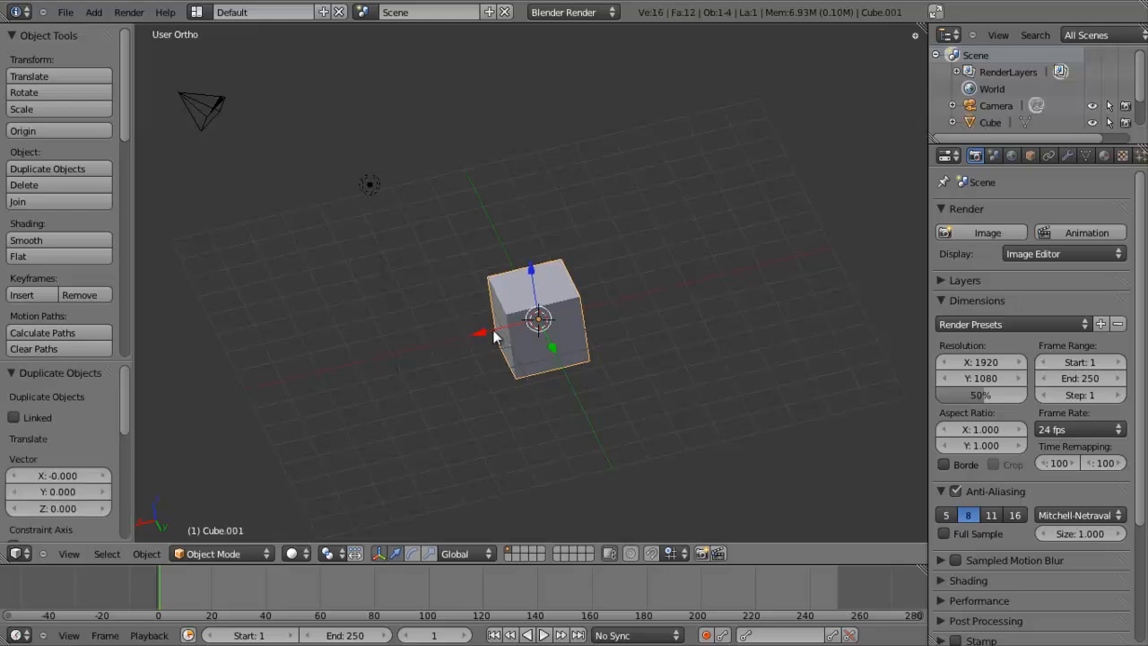
key("g")
key("x")
left_click(435, 380)
key("g")
key("y")
left_click(589, 274)
- Examine both cubes up close and from a distance in orthographic projection, selecting each in turn
middle_click_drag(595, 361, 549, 329)
scroll(576, 295, "up", 3)
scroll(576, 294, "up", 2)
right_click(714, 264)
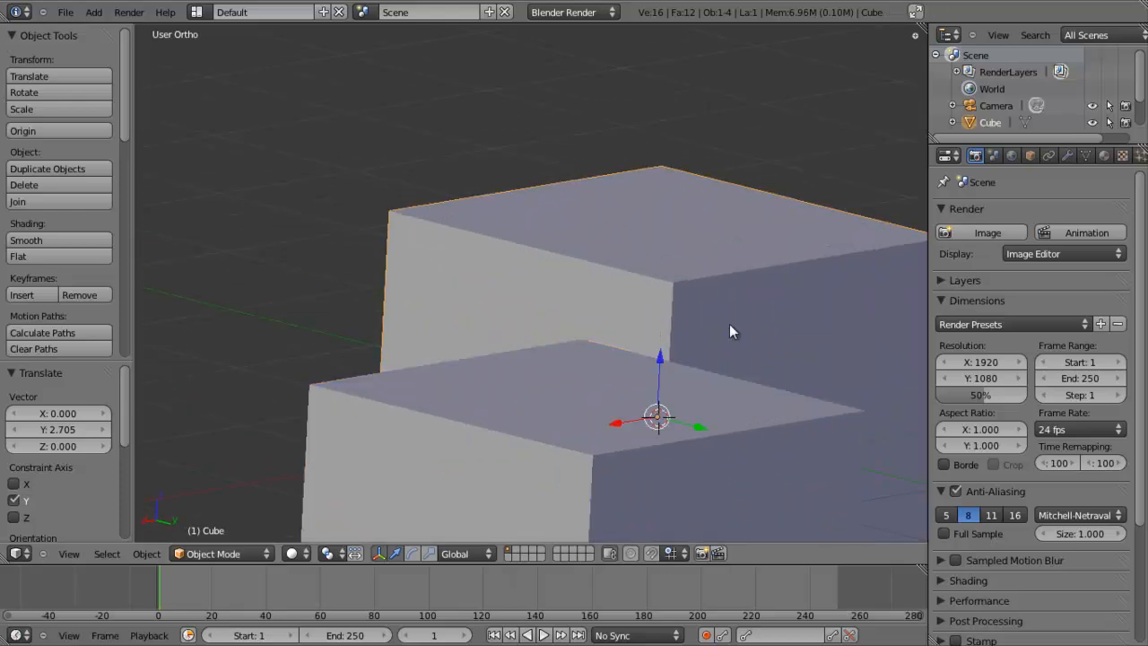
scroll(729, 327, "up", 4)
scroll(704, 314, "down", 5)
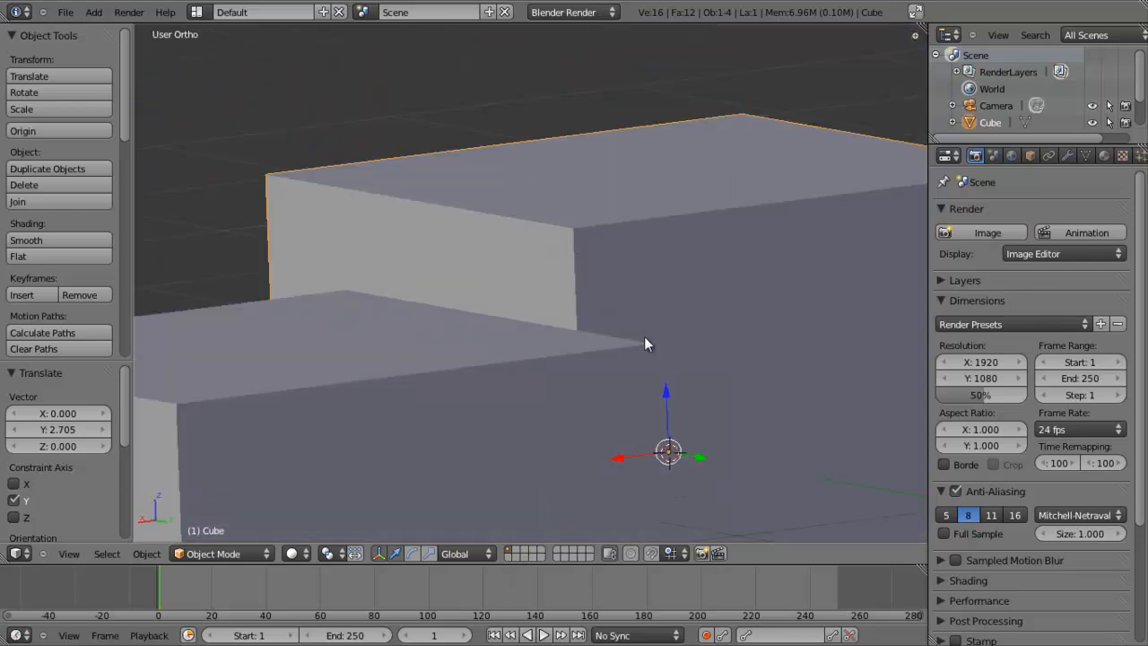
right_click(384, 443)
scroll(522, 352, "up", 5)
middle_click_drag(521, 344, 731, 323)
scroll(742, 300, "down", 3)
middle_click_drag(315, 374, 374, 359)
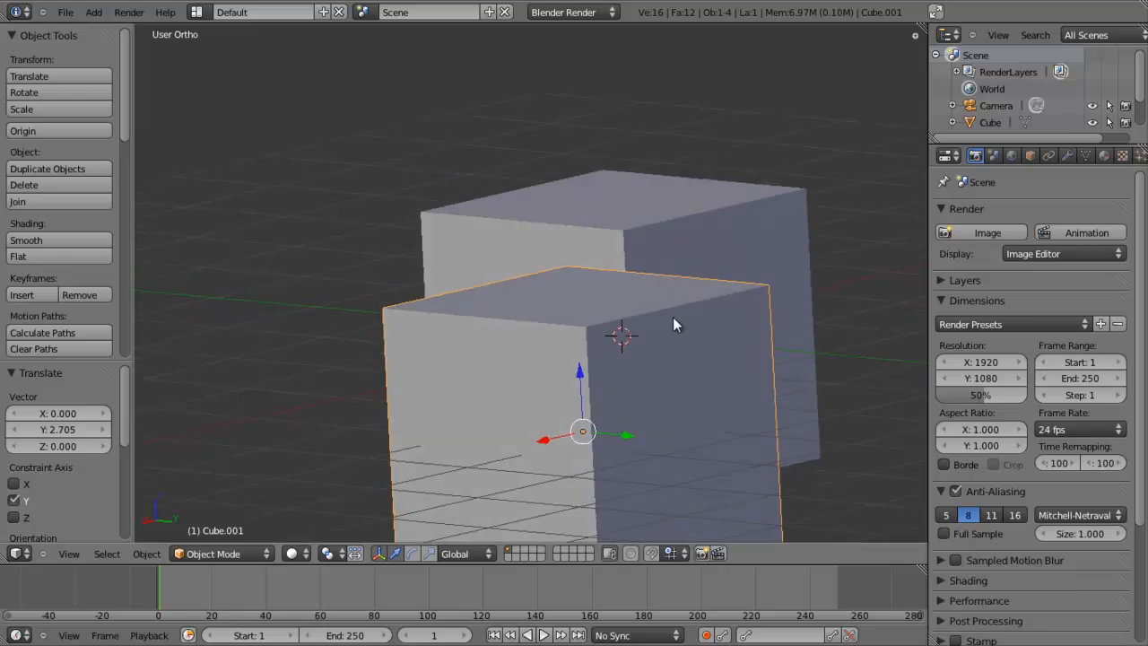
scroll(673, 317, "up", 3)
scroll(673, 317, "down", 6)
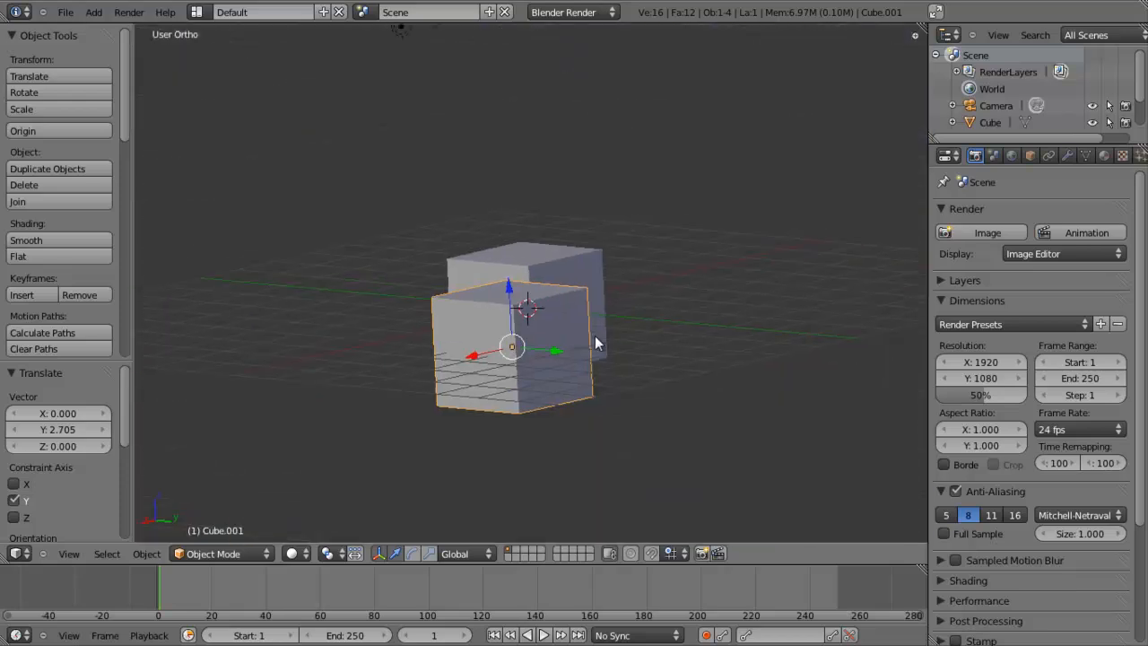
- Switch to perspective projection and examine the two cubes at close and far range, including from inside a cube
key("KP_5")
scroll(596, 337, "down", 3)
scroll(596, 338, "up", 3)
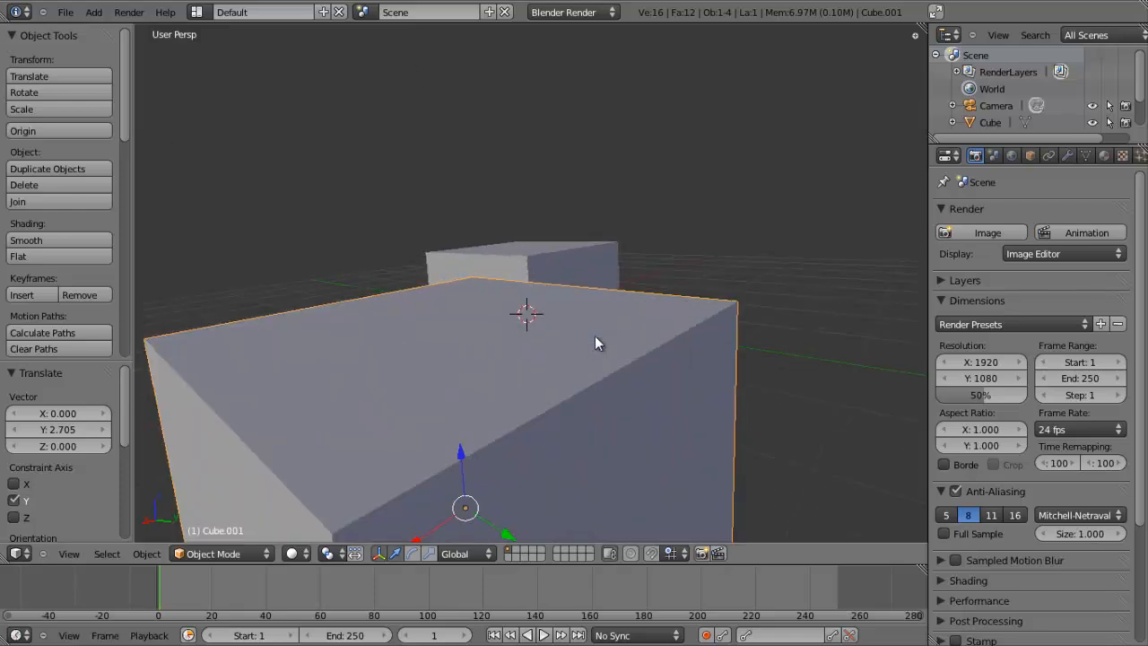
scroll(588, 344, "up", 3)
scroll(580, 351, "down", 1)
scroll(578, 351, "up", 3)
middle_click_drag(554, 346, 562, 315)
scroll(562, 315, "down", 1)
scroll(562, 315, "up", 4)
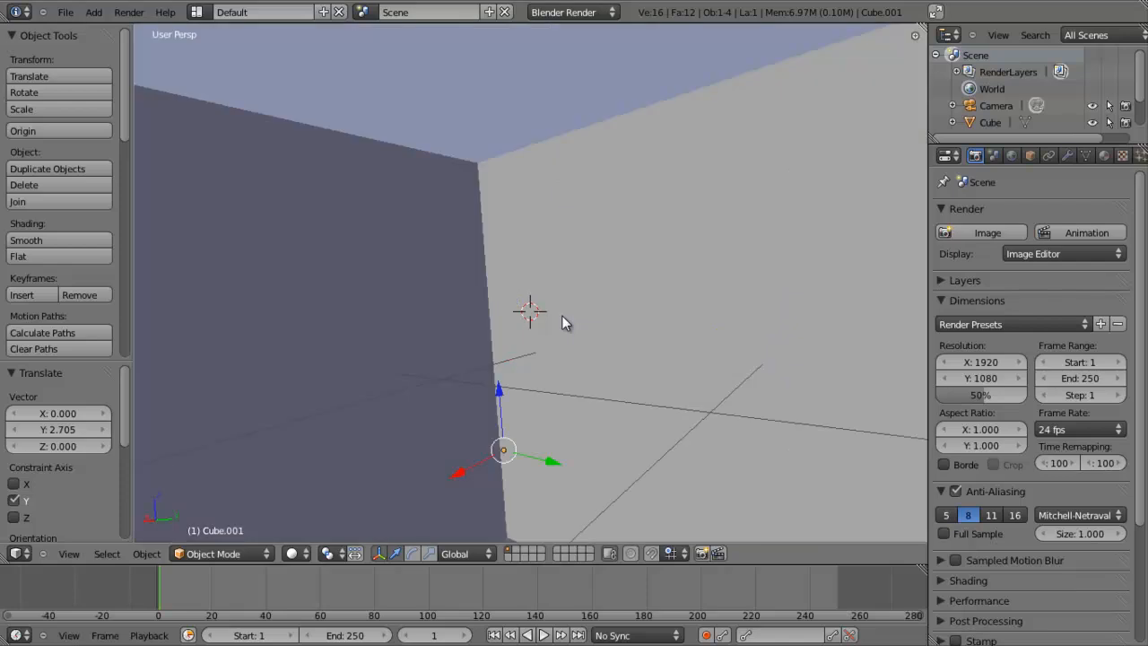
scroll(563, 321, "down", 6)
middle_click_drag(634, 347, 606, 341)
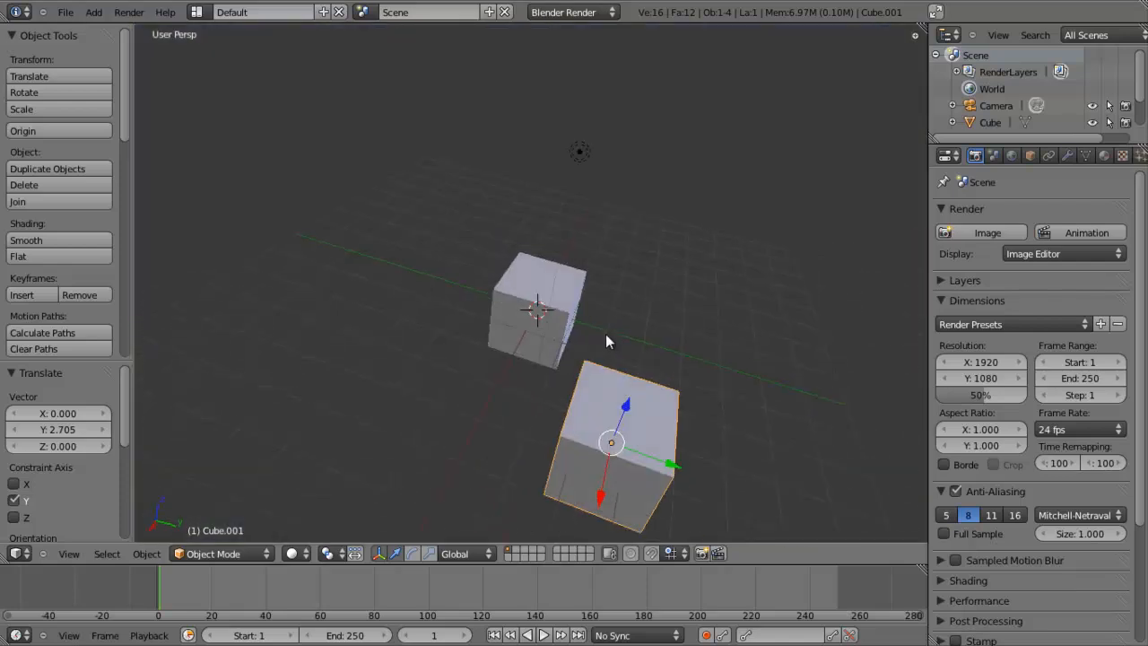
- Compare the two cubes from the top in orthographic and perspective projection, including a check of the front view
key("KP_1")
key("KP_7")
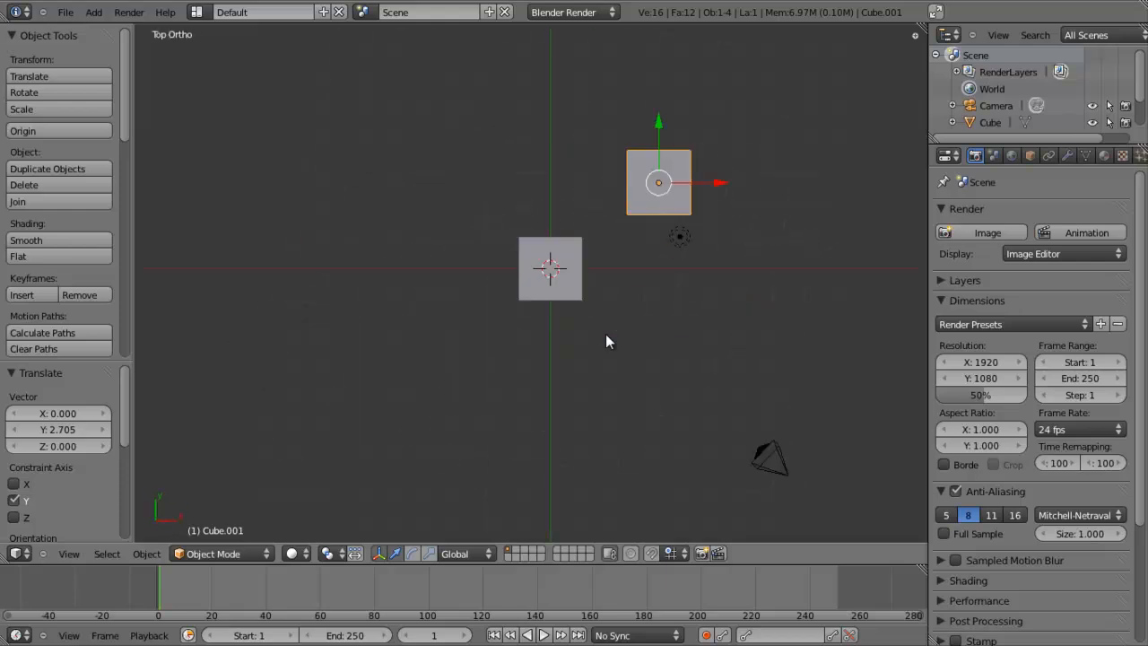
scroll(584, 249, "up", 4)
middle_click_drag(584, 249, 422, 488, "shift")
middle_click_drag(444, 257, 471, 405, "shift")
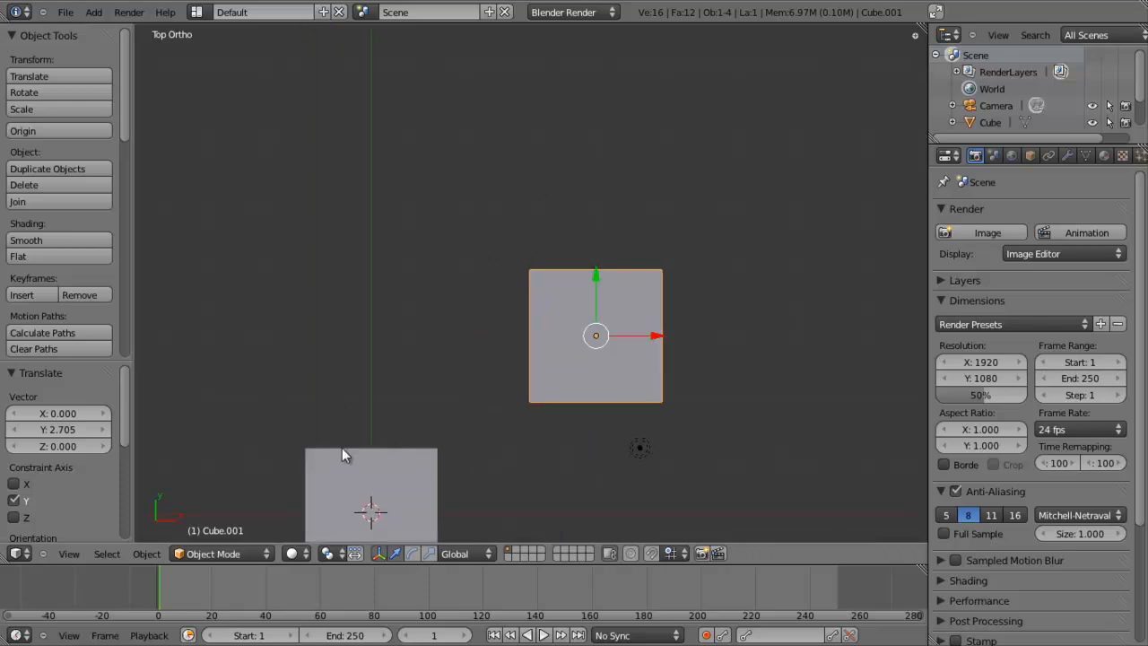
key("KP_5")
scroll(458, 392, "down", 3)
middle_click_drag(472, 351, 558, 371, "shift")
key("KP_1")
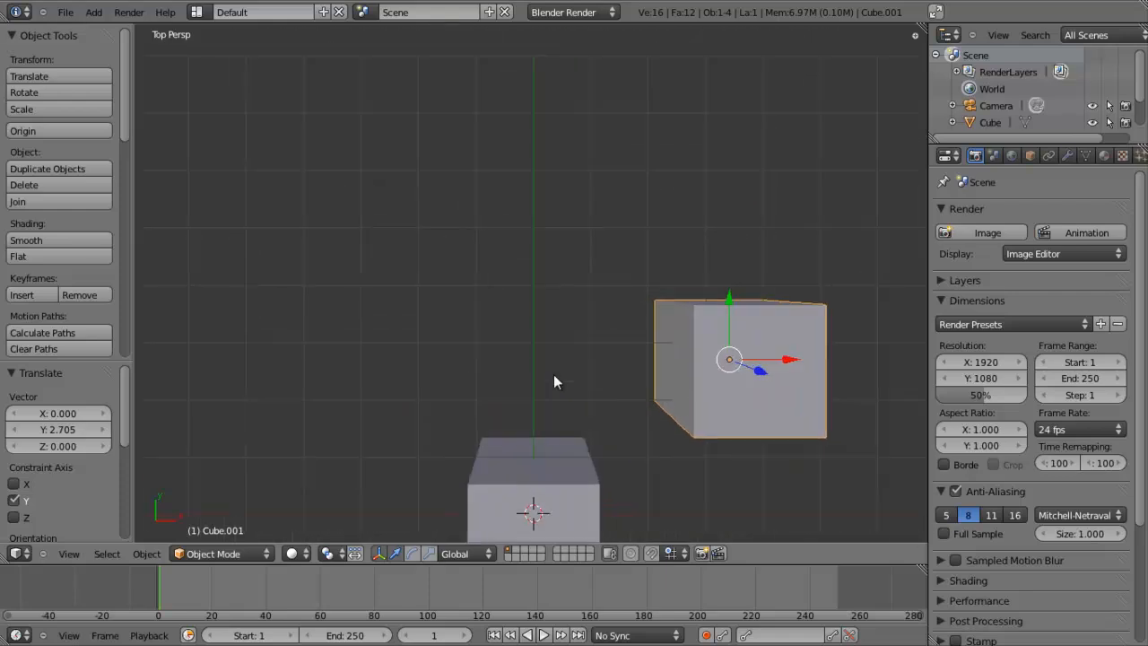
key("KP_7")
middle_click_drag(554, 382, 551, 271, "shift")
key("KP_5")
- Delete the duplicate cube and select the original one
mouse_move(560, 375)
middle_mouse_down()
mouse_move(311, 416)
mouse_move(520, 450)
mouse_move(374, 386)
mouse_move(593, 346)
mouse_move(504, 368)
mouse_move(618, 448)
mouse_move(553, 369)
middle_mouse_up()
key("x")
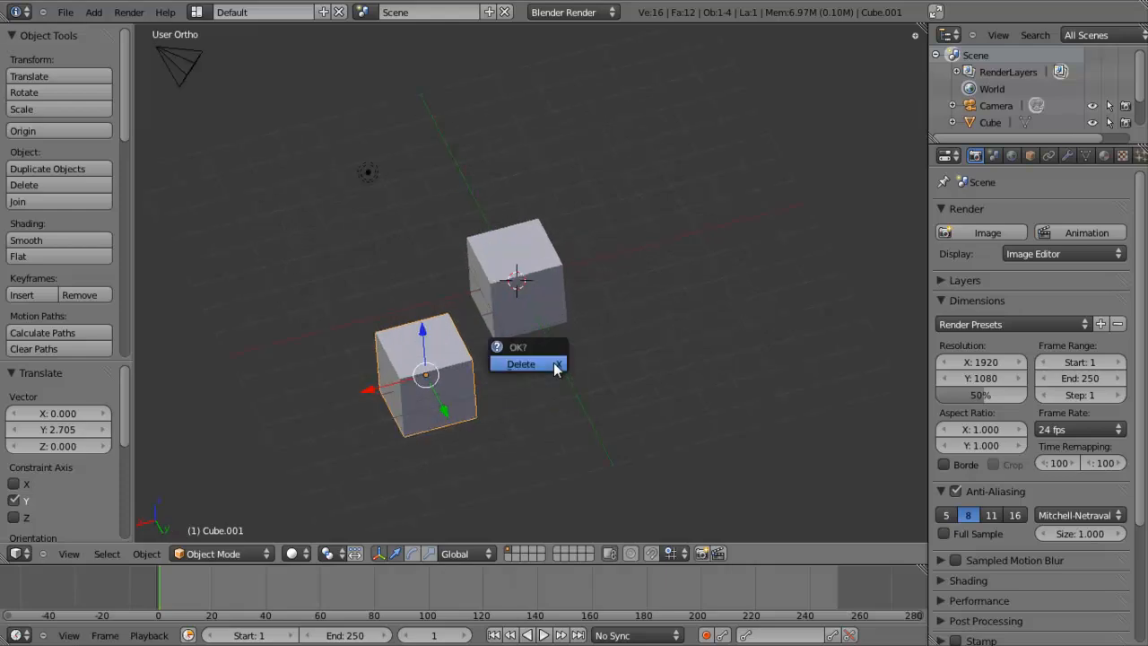
left_click(556, 365)
right_click(480, 249)
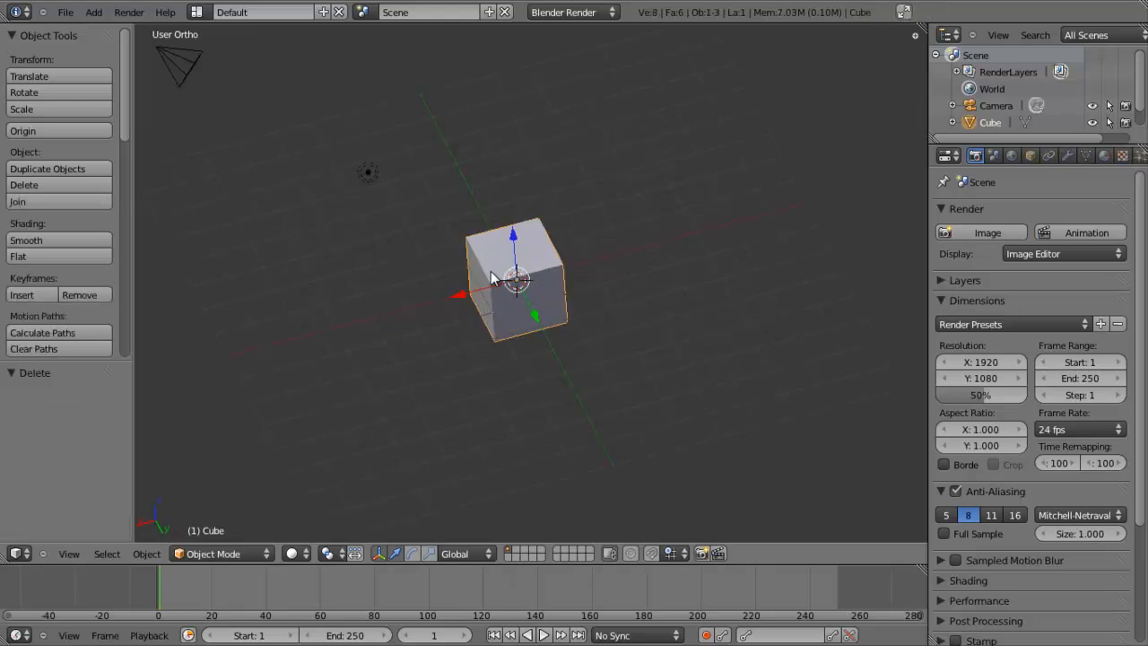
- Orbit the orthographic view around the single cube and zoom repeatedly in and out on it
middle_click_drag(380, 384, 590, 324)
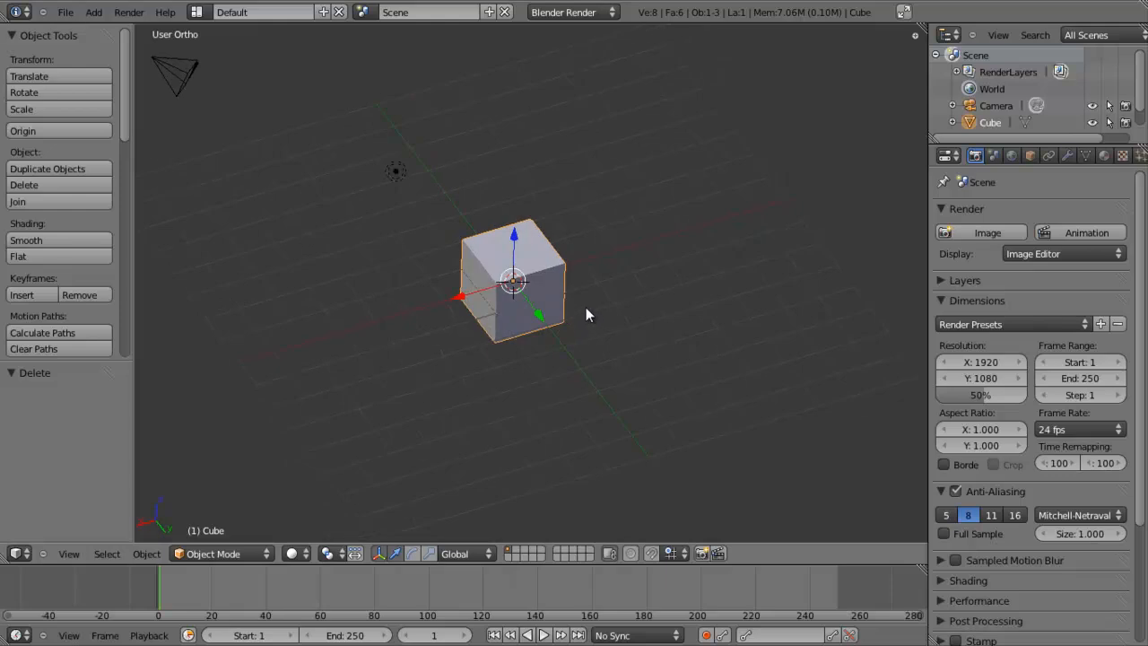
scroll(589, 318, "down", 1)
scroll(585, 328, "up", 2)
middle_click_drag(585, 328, 563, 320)
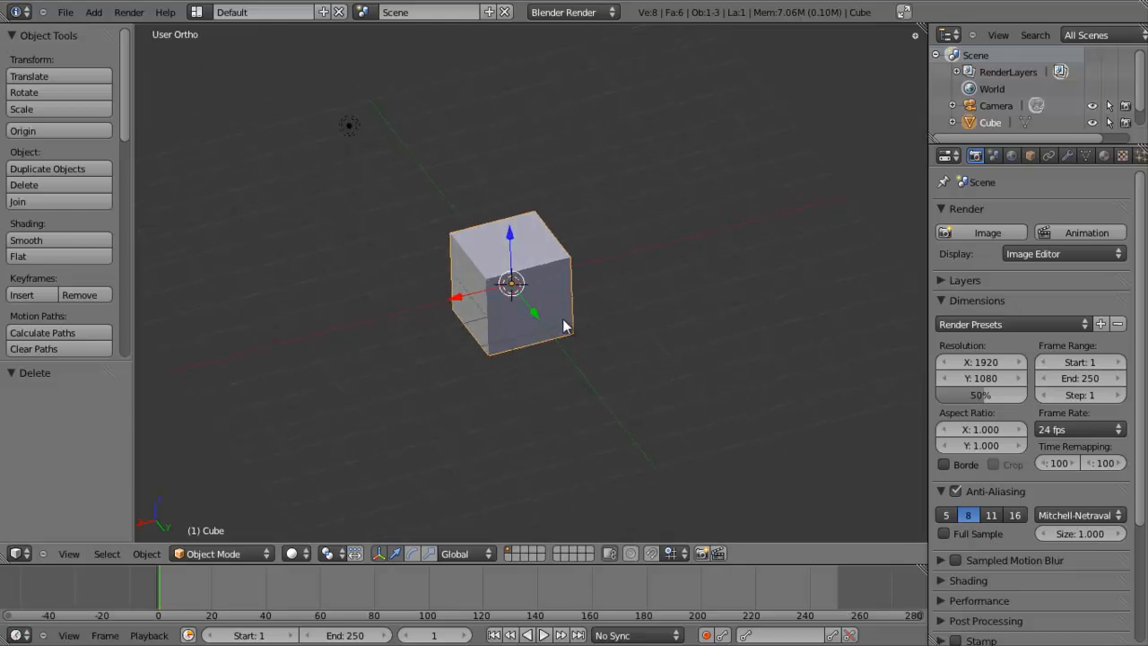
scroll(564, 326, "down", 3)
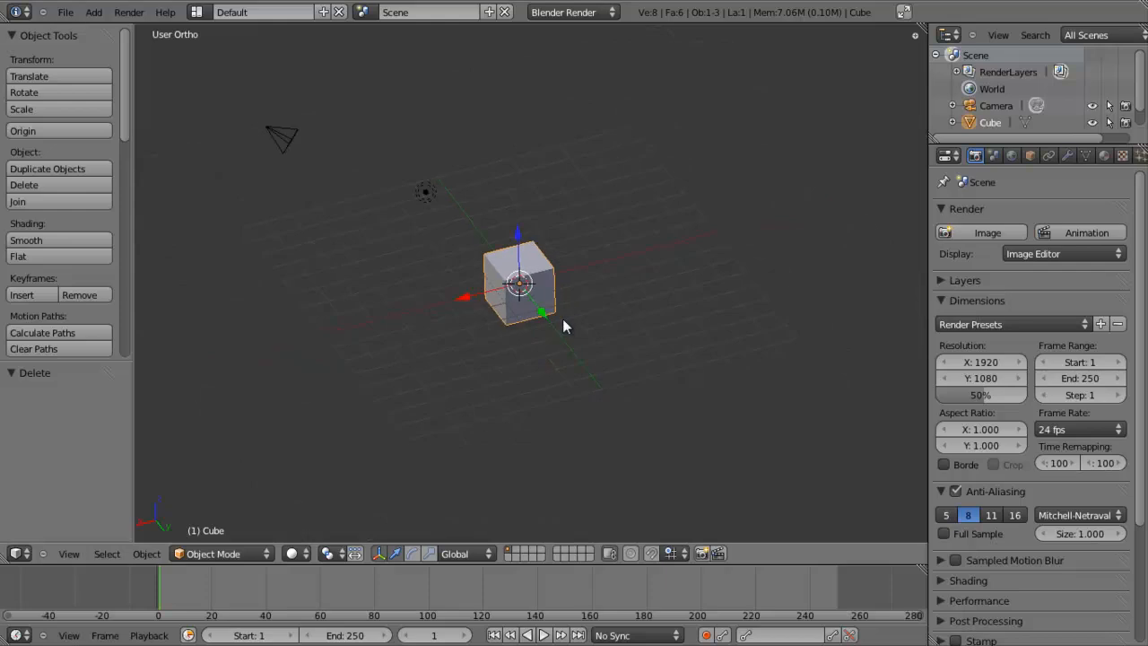
scroll(562, 319, "up", 8)
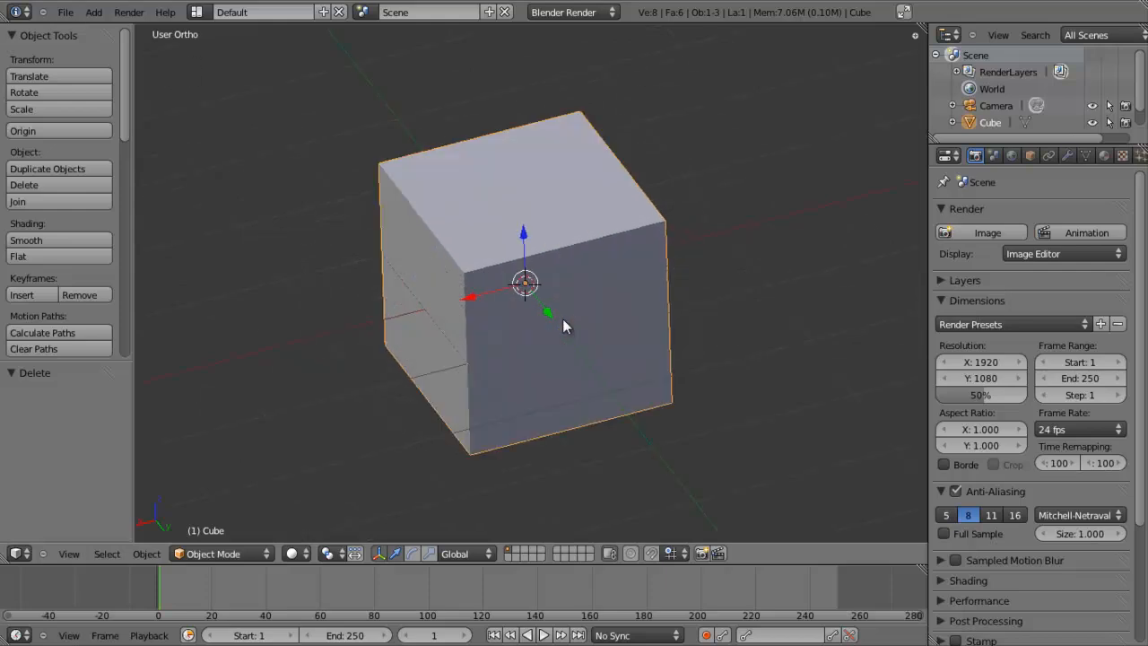
scroll(562, 319, "down", 8)
scroll(562, 319, "up", 2)
scroll(407, 337, "down", 2)
scroll(408, 341, "up", 5)
scroll(407, 341, "down", 7)
middle_click_drag(408, 341, 327, 195)
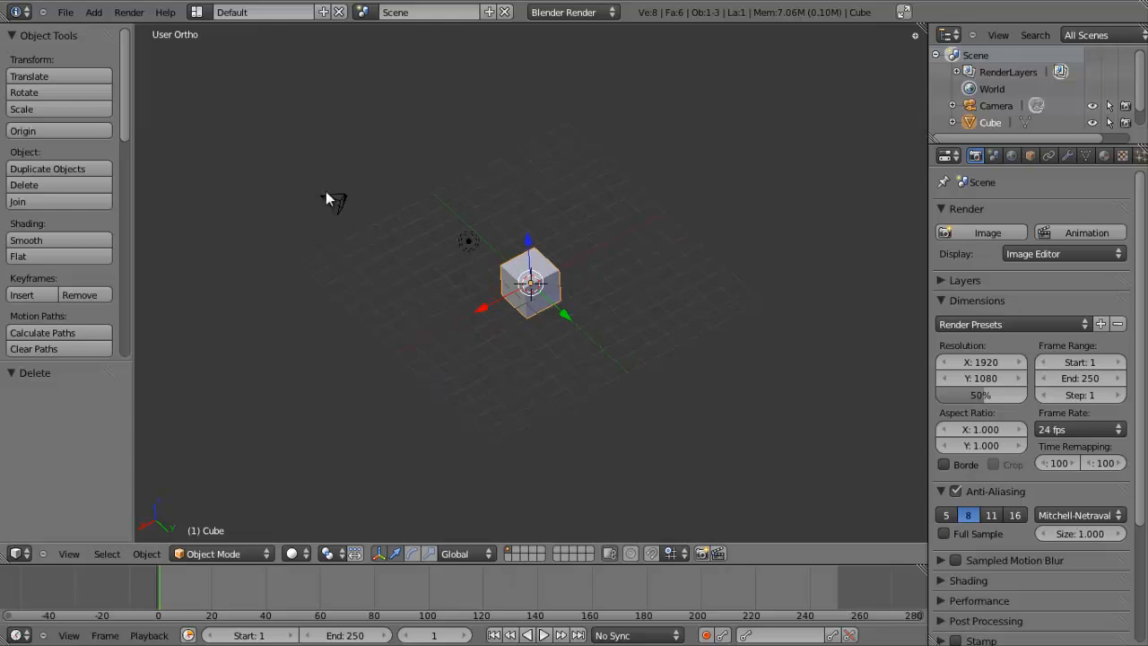
- Select the camera and examine its placement relative to the cube from different angles
right_click(326, 205)
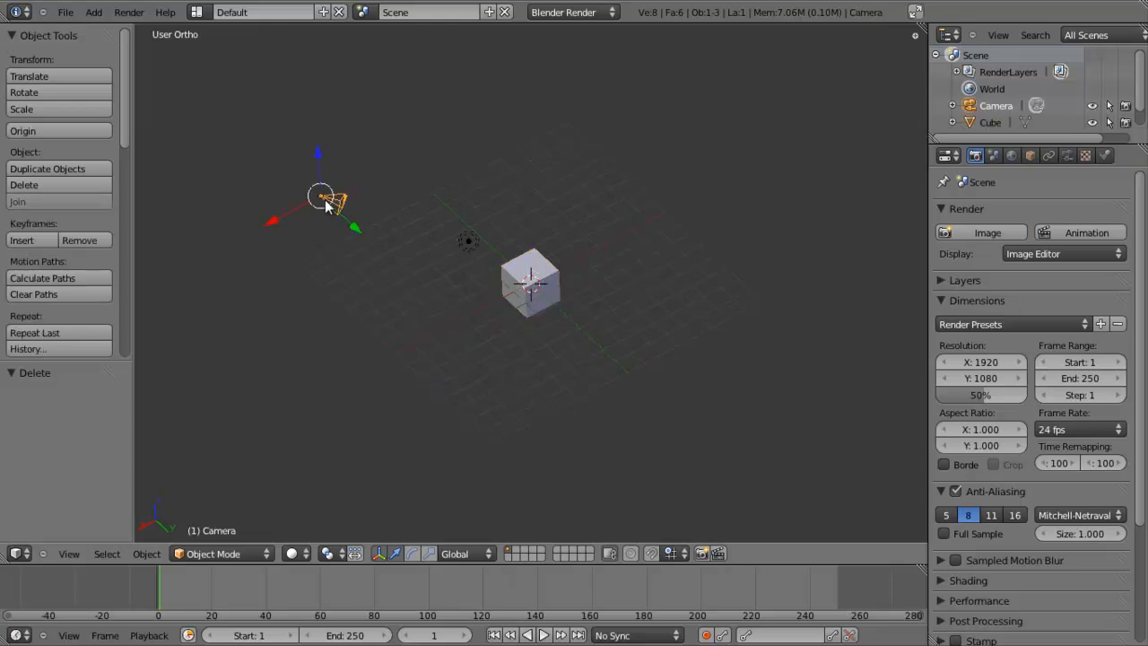
middle_click_drag(326, 205, 344, 229)
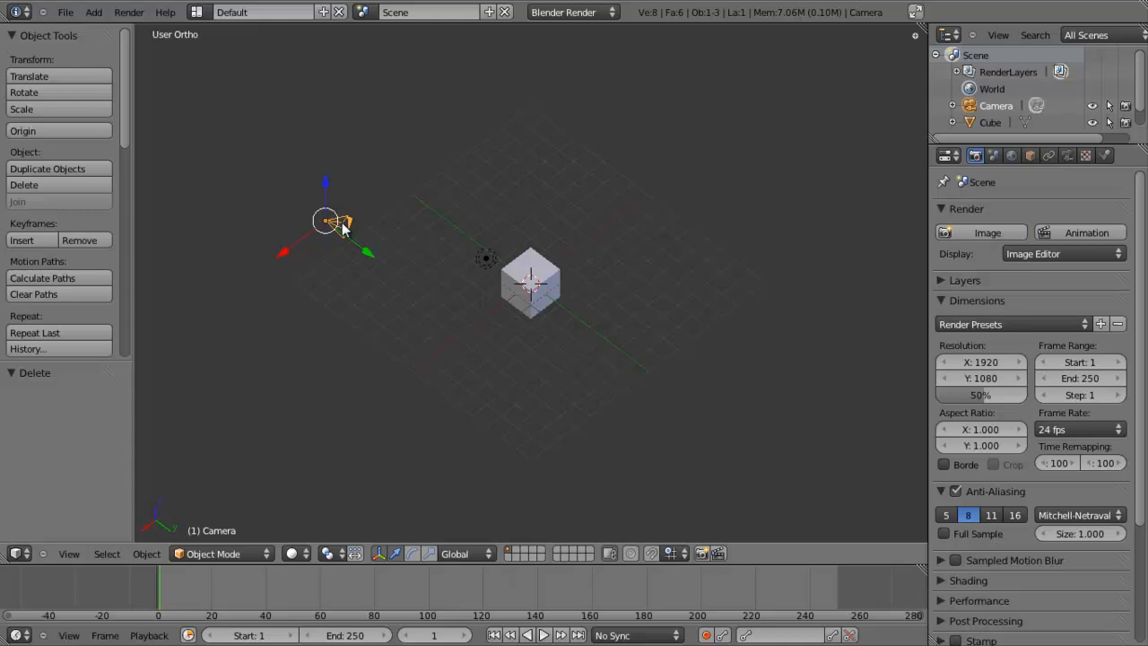
middle_click_drag(513, 257, 592, 347)
scroll(538, 322, "up", 4)
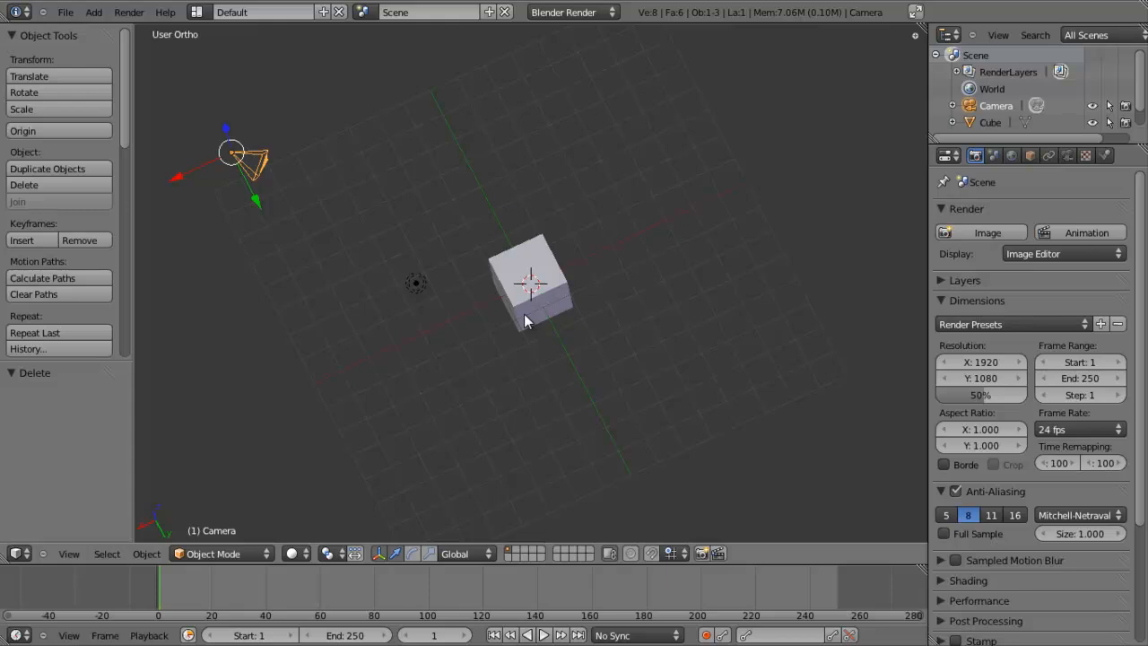
- Look through the camera, render the current frame and return to the camera view
key("KP_0")
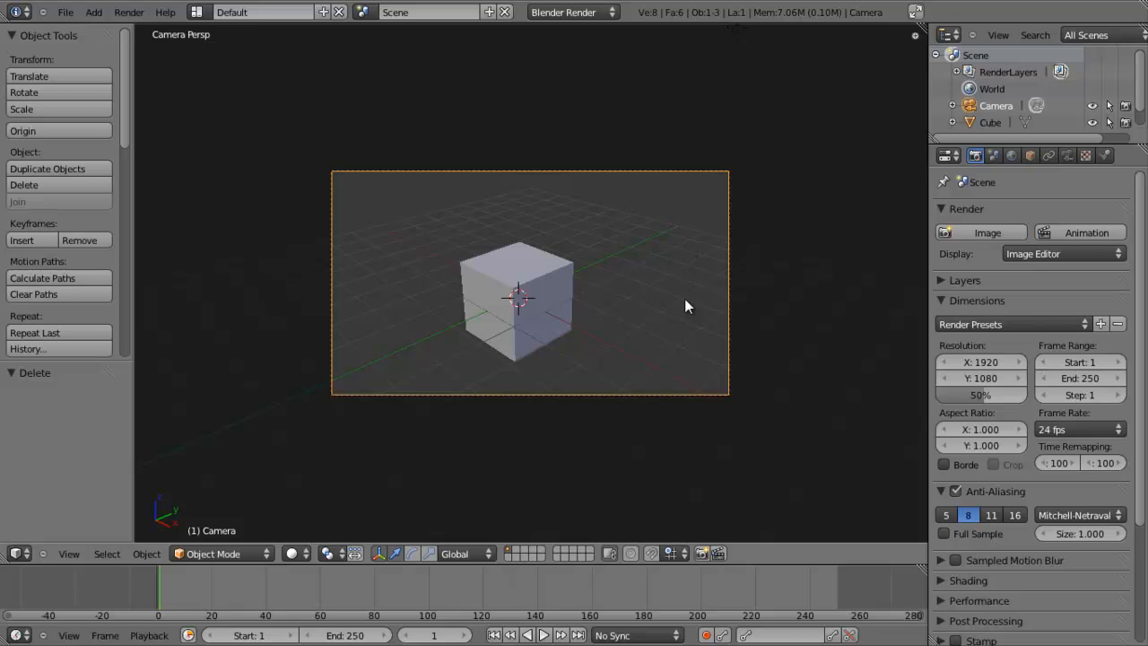
key("F12")
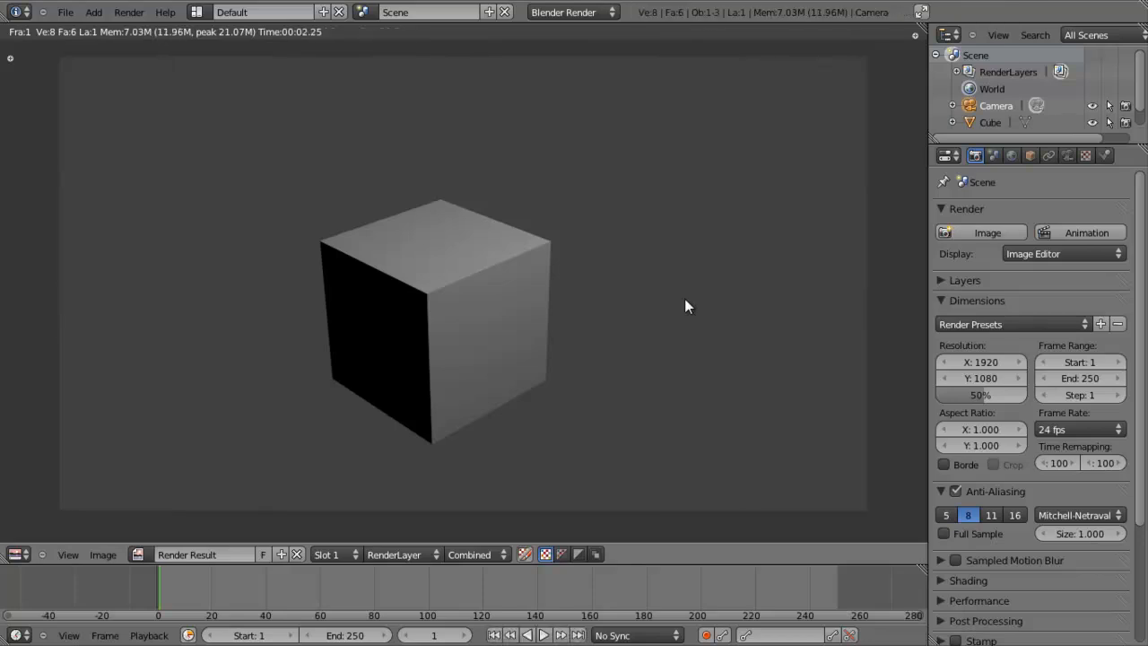
key("Escape")
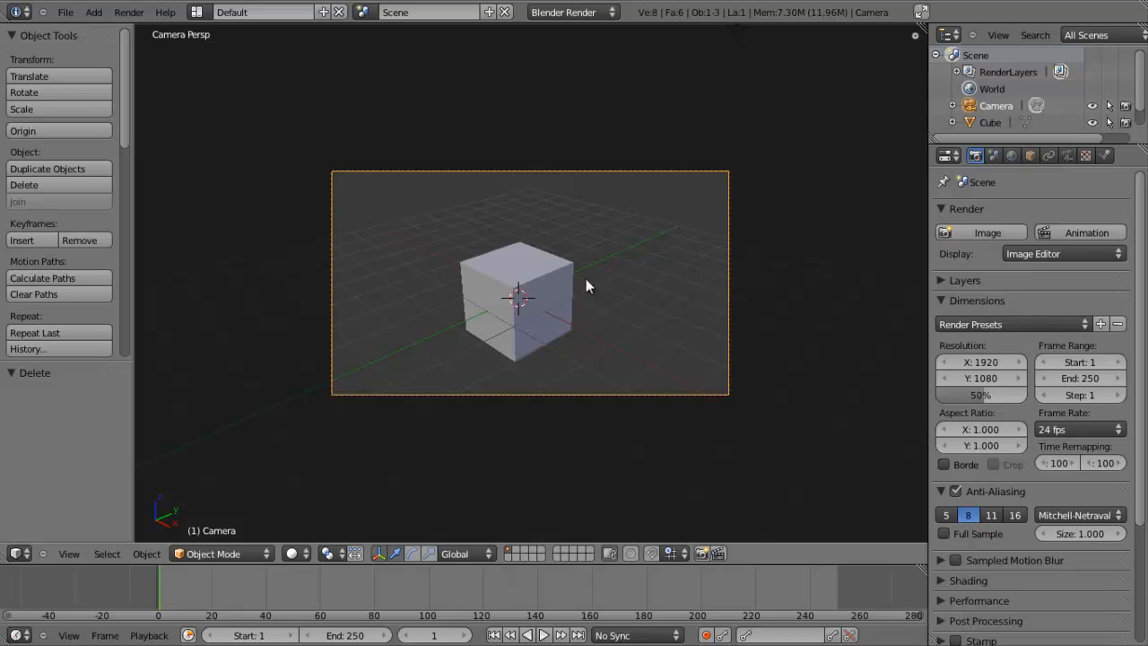
- Move the camera so the cube sits in the upper right of its frame, and render the image again
key("g")
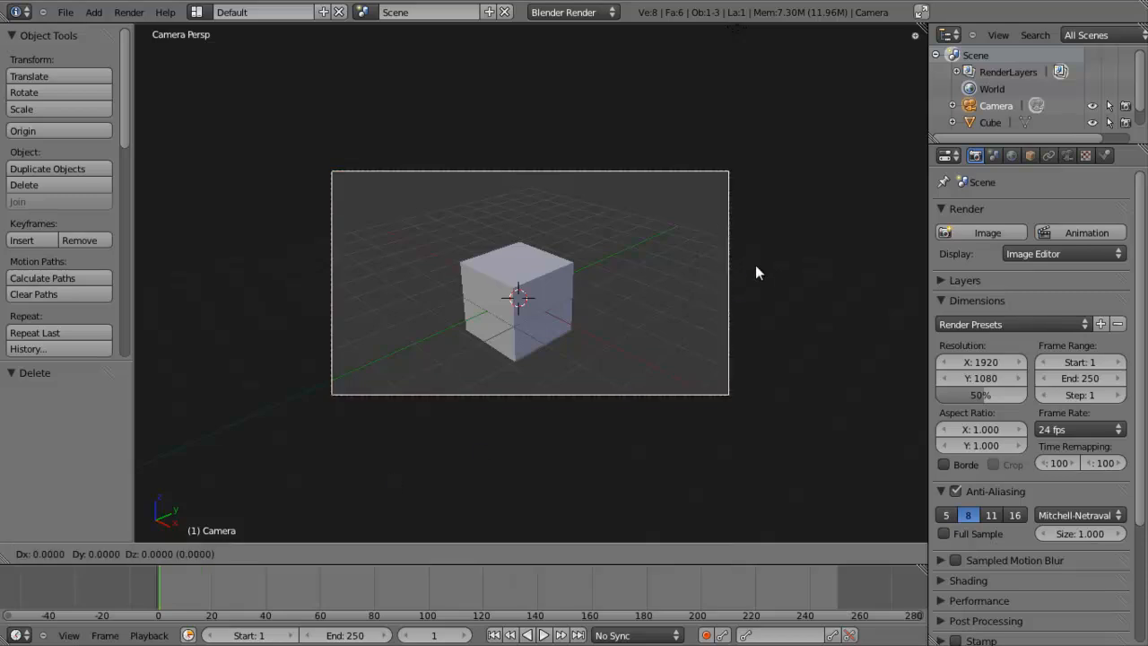
left_click(492, 379)
key("F12")
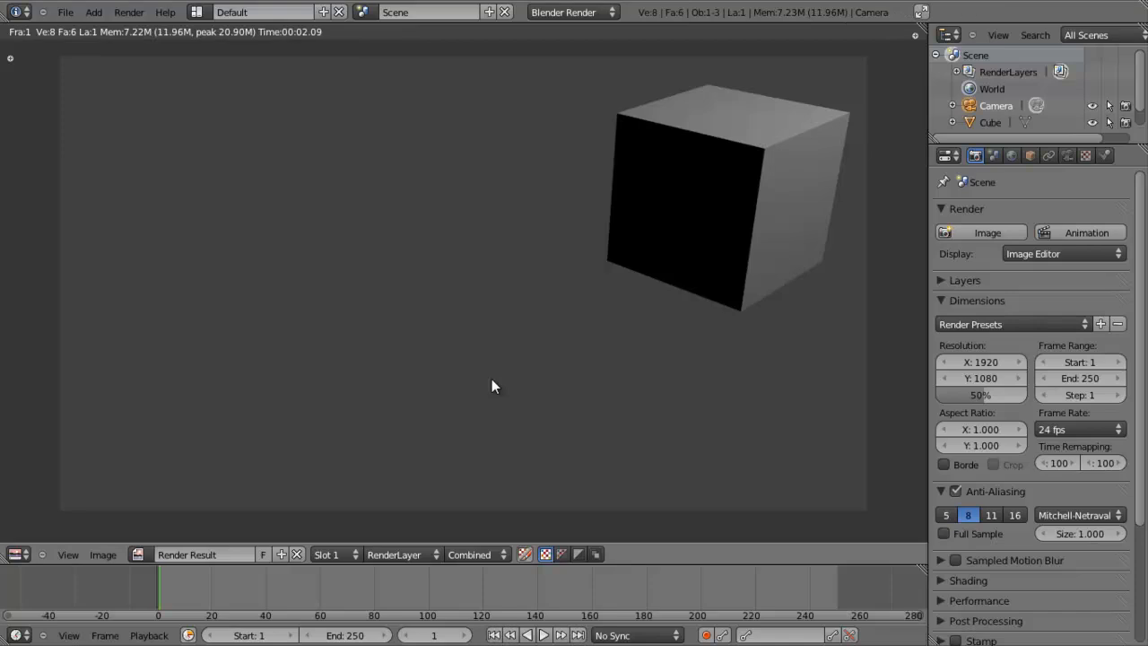
- Move the camera so the cube sits near the middle of its frame, and return to looking through the camera
key("Escape")
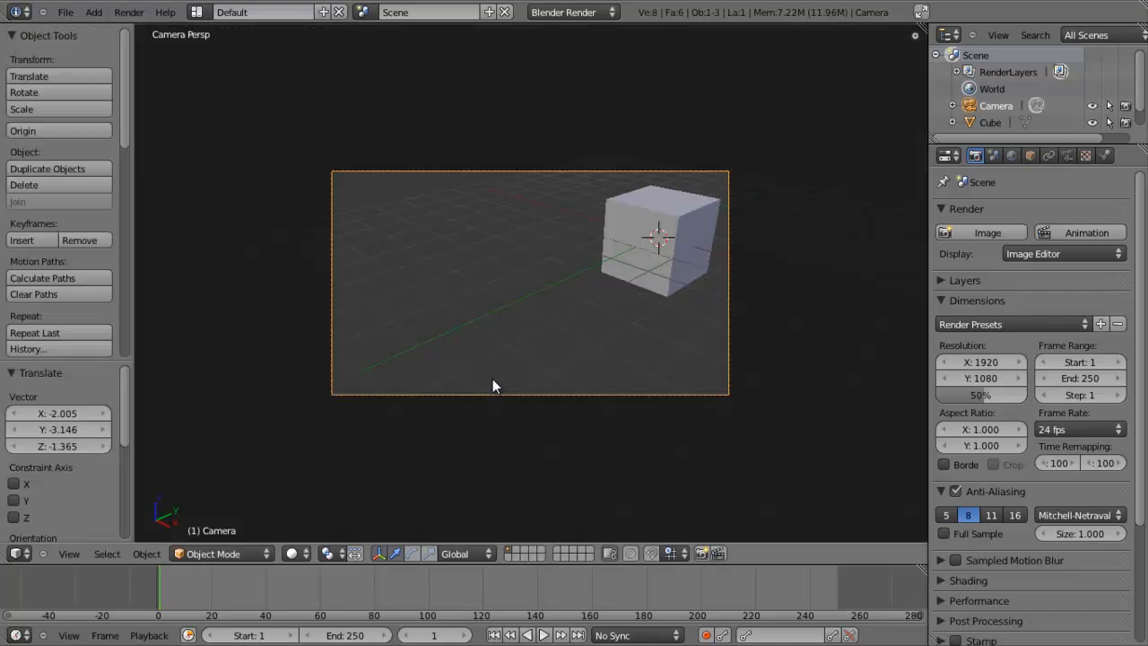
key("g")
left_click(719, 307)
middle_click_drag(718, 300, 453, 337)
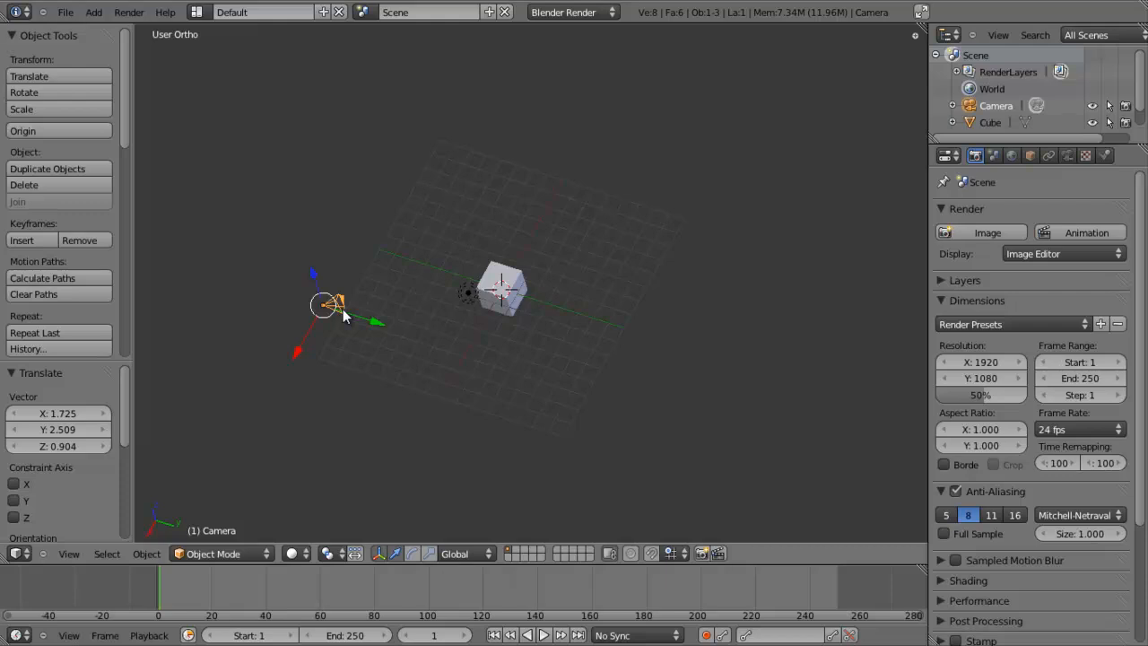
key("KP_0")
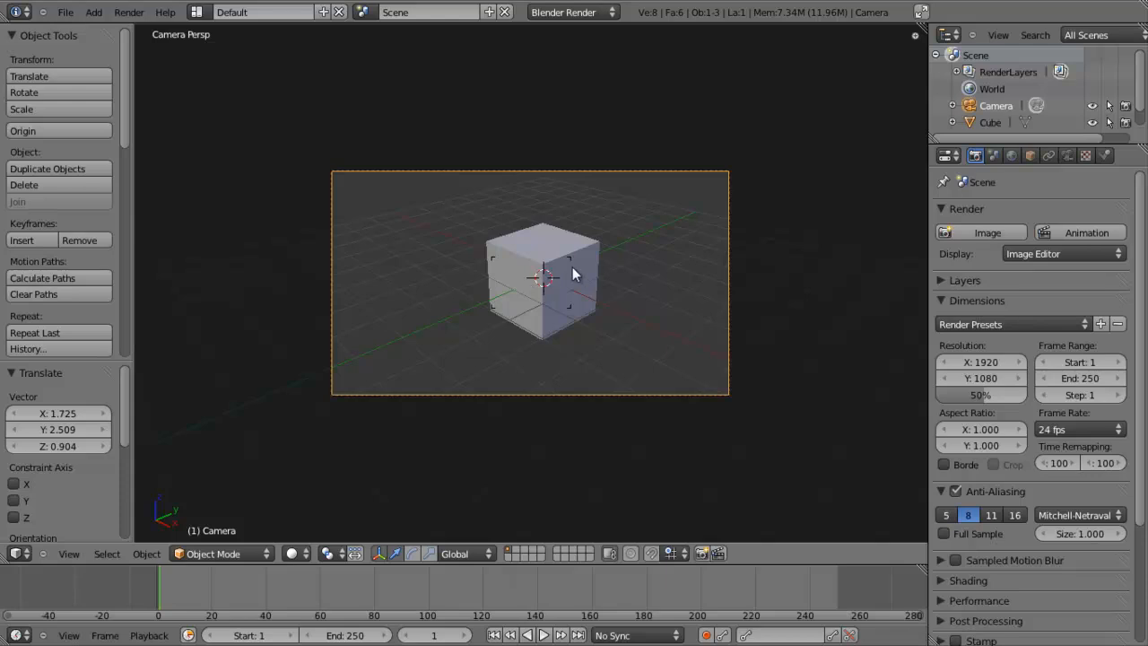
- Fly the camera around the cube at varying speeds and stop facing it from farther away, with the cube inside the frame
scroll(538, 271, "up", 3)
scroll(628, 258, "down", 4)
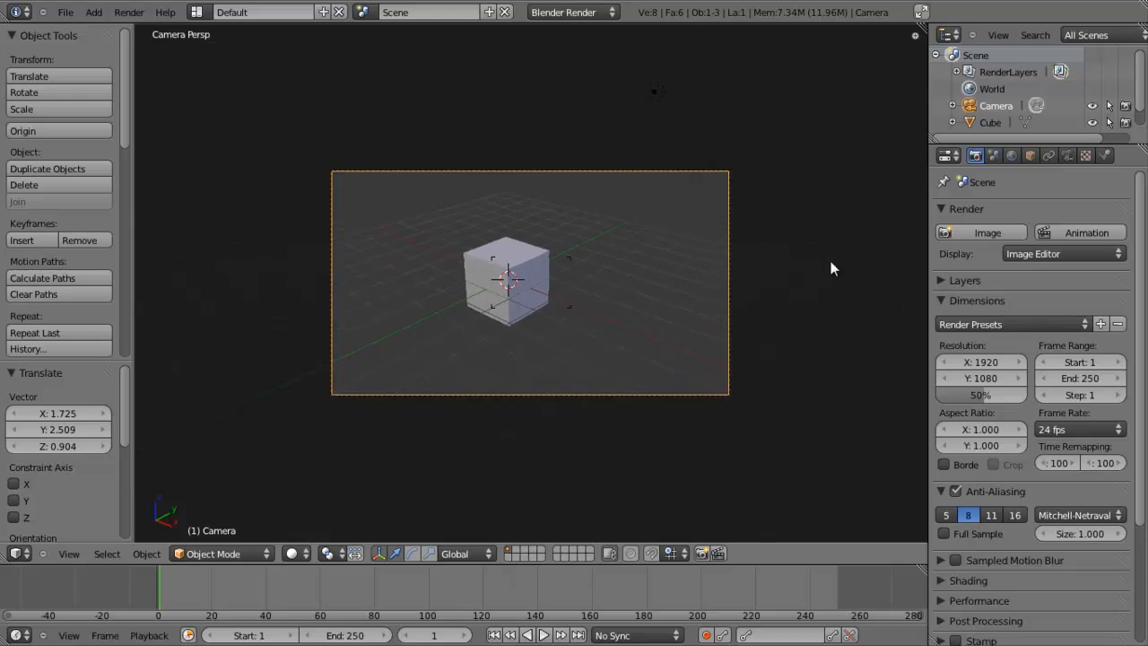
scroll(653, 286, "up", 4)
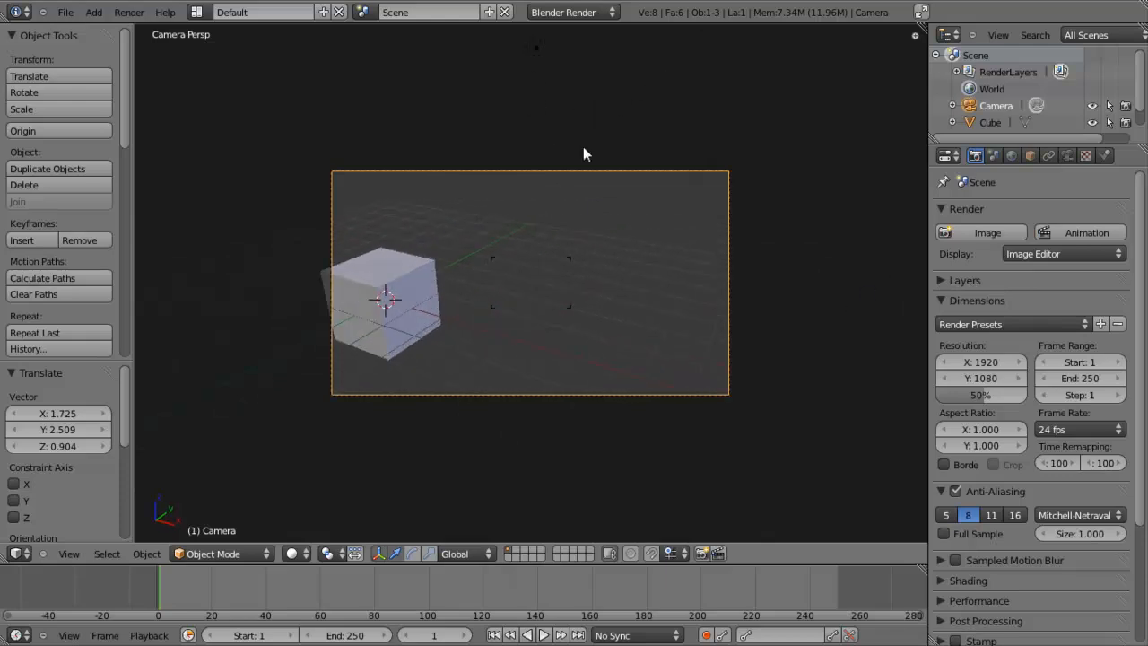
scroll(359, 217, "down", 3)
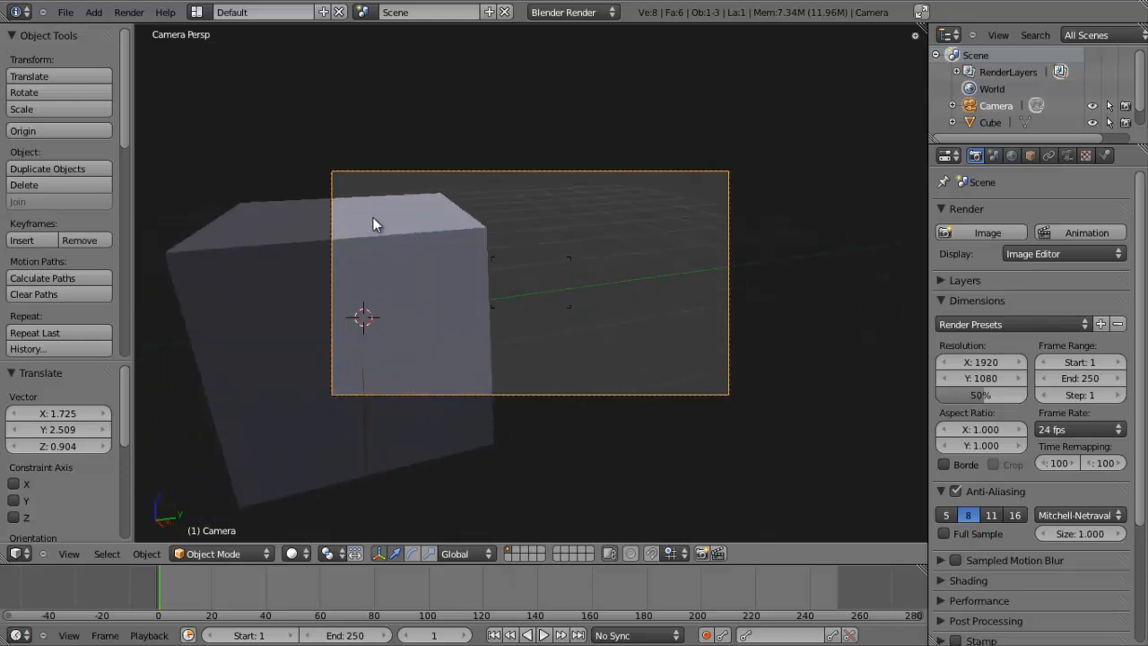
scroll(261, 218, "down", 3)
scroll(533, 301, "up", 3)
scroll(428, 305, "up", 1)
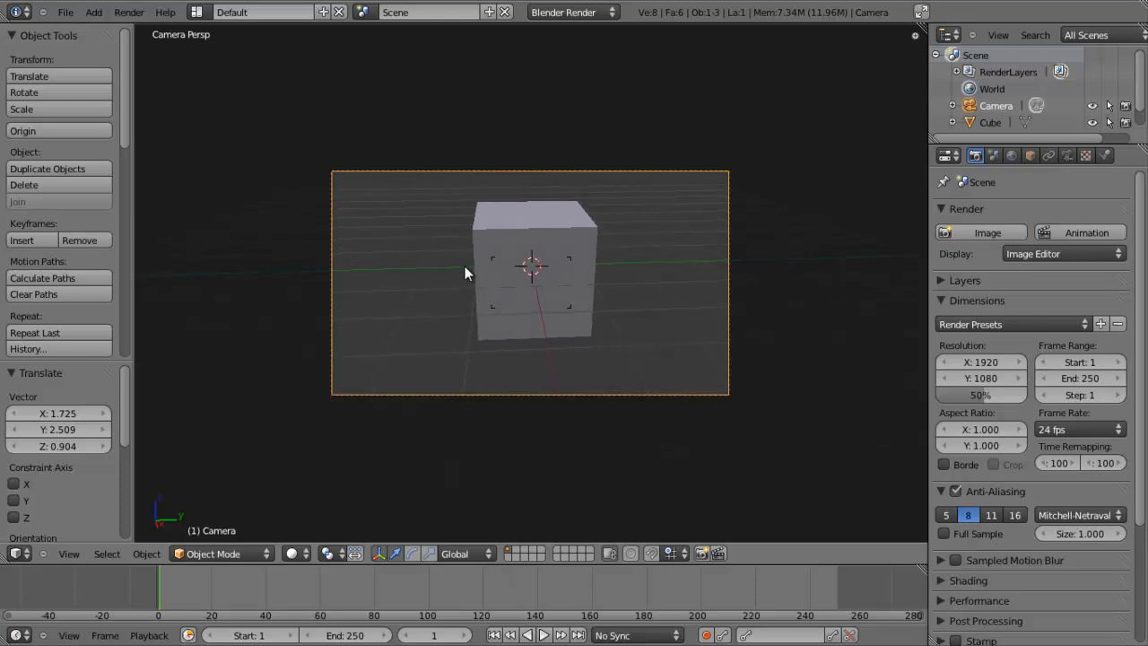
scroll(464, 267, "down", 3)
scroll(503, 275, "up", 3)
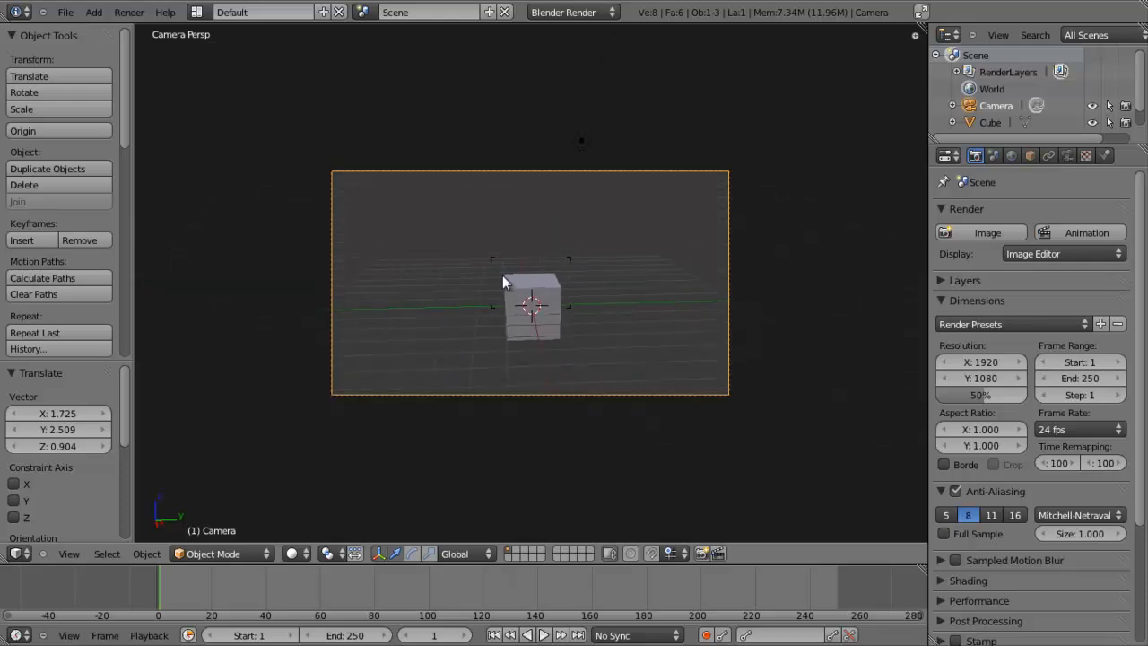
left_click(552, 243)
- Select the cube, leave the camera view and switch the 3D view to perspective projection
middle_click_drag(553, 242, 574, 218)
scroll(519, 305, "up", 2)
scroll(540, 287, "up", 4)
middle_click_drag(552, 285, 587, 288)
scroll(636, 375, "down", 3)
right_click(654, 324)
middle_click_drag(653, 324, 508, 281)
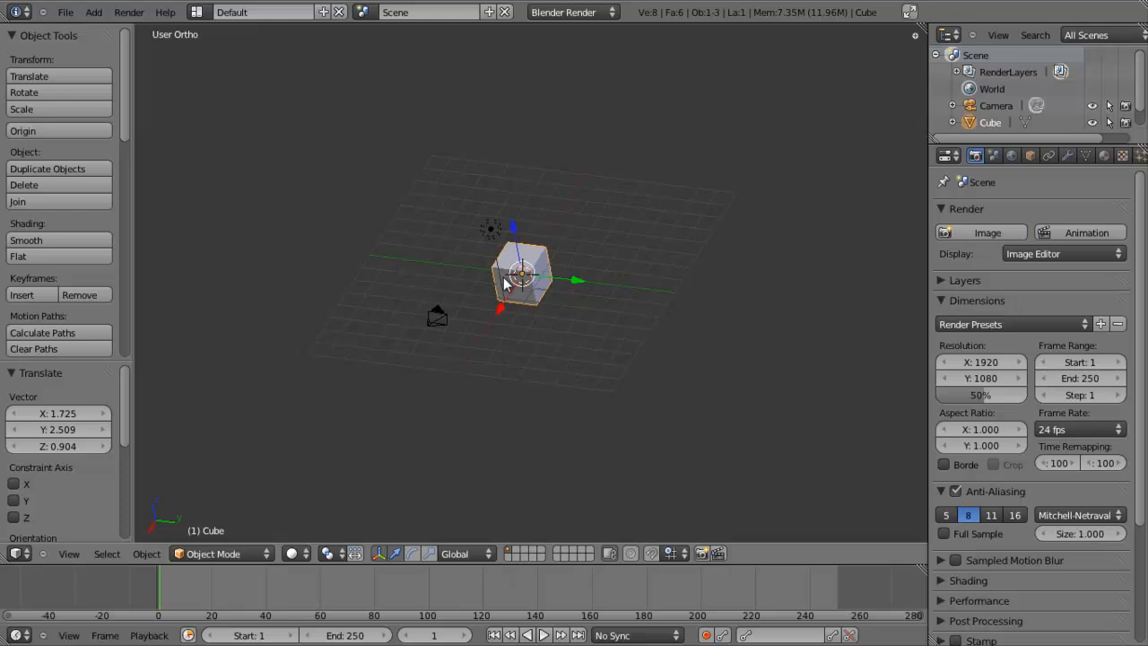
key("KP_5")
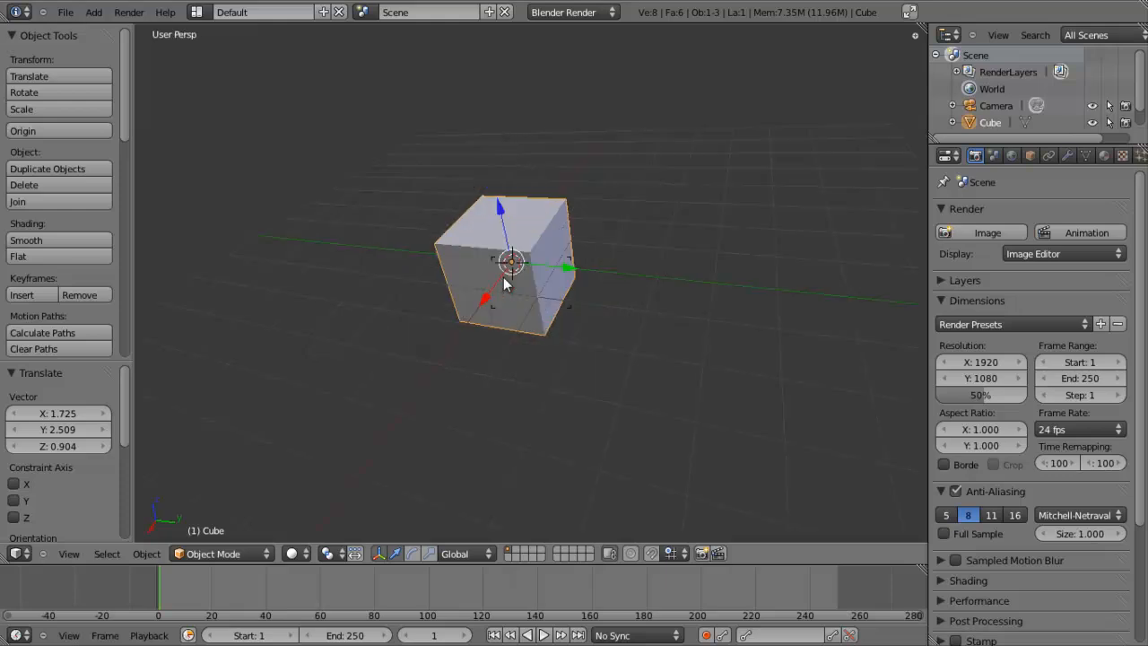
- Zoom repeatedly in and out in the perspective view, orbiting in between to examine how the zoom behaves around the cube
scroll(503, 278, "up", 10)
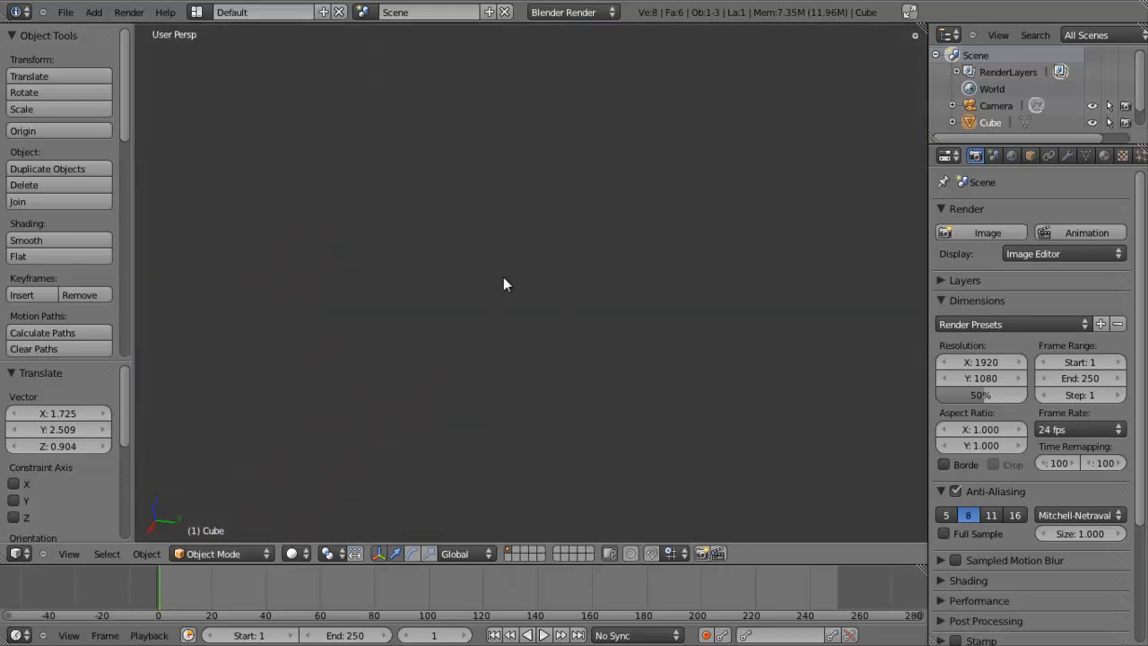
scroll(503, 278, "down", 10)
scroll(503, 277, "up", 8)
scroll(565, 314, "down", 8)
mouse_move(566, 321)
middle_mouse_down()
mouse_move(654, 349)
mouse_move(609, 357)
mouse_move(570, 337)
mouse_move(567, 317)
middle_mouse_up()
scroll(549, 297, "up", 6)
scroll(549, 297, "down", 8)
scroll(548, 297, "up", 8)
scroll(548, 297, "down", 8)
middle_click_drag(549, 297, 627, 321)
scroll(558, 305, "down", 8)
scroll(627, 321, "up", 8)
scroll(618, 344, "down", 15)
middle_click_drag(609, 343, 579, 339)
scroll(539, 341, "up", 10)
scroll(538, 341, "down", 10)
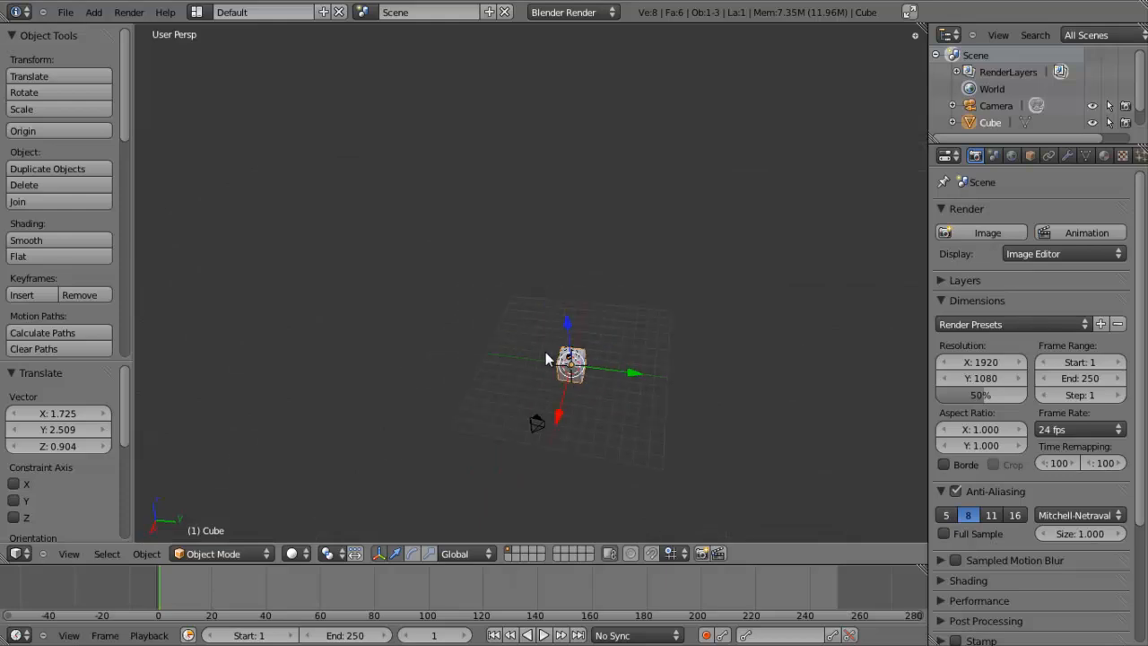
- Centre the view on the selected cube and examine it from several angles and distances
key("KP_Decimal")
scroll(545, 352, "down", 6)
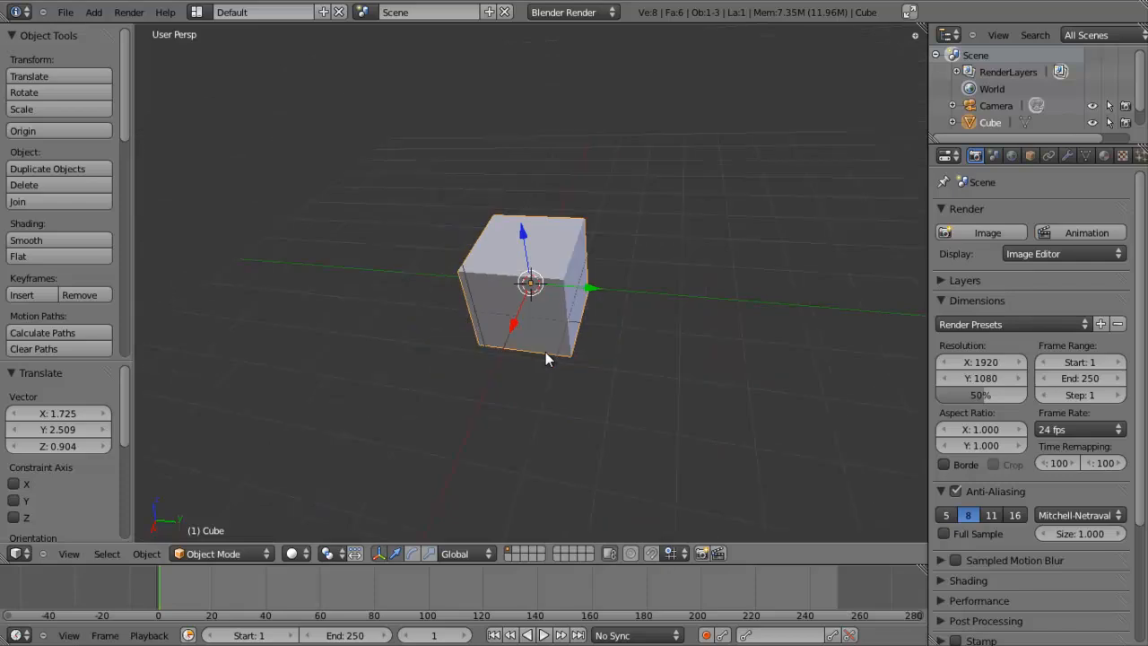
middle_click_drag(545, 376, 507, 219)
middle_click_drag(381, 409, 518, 392)
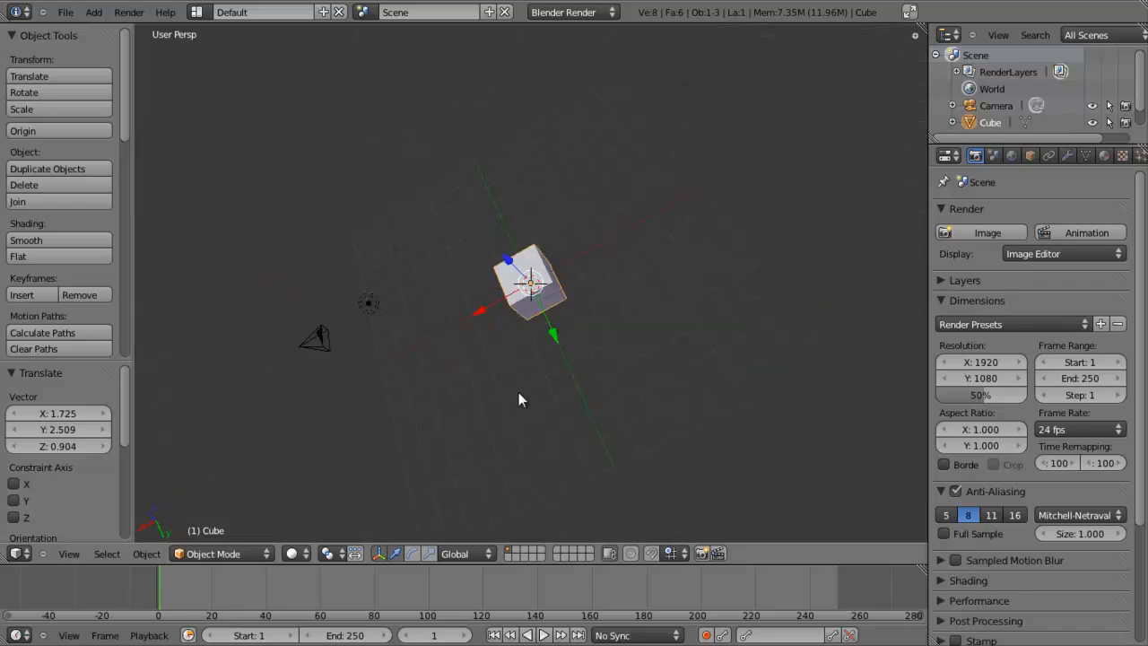
middle_click_drag(431, 281, 536, 257)
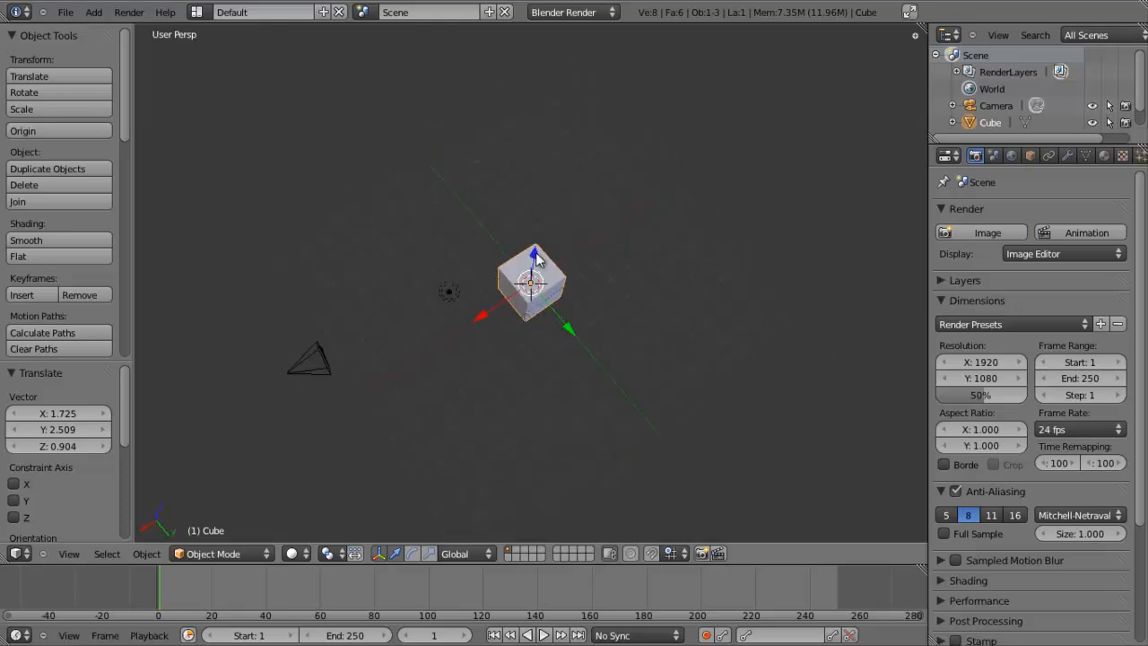
scroll(536, 257, "up", 3)
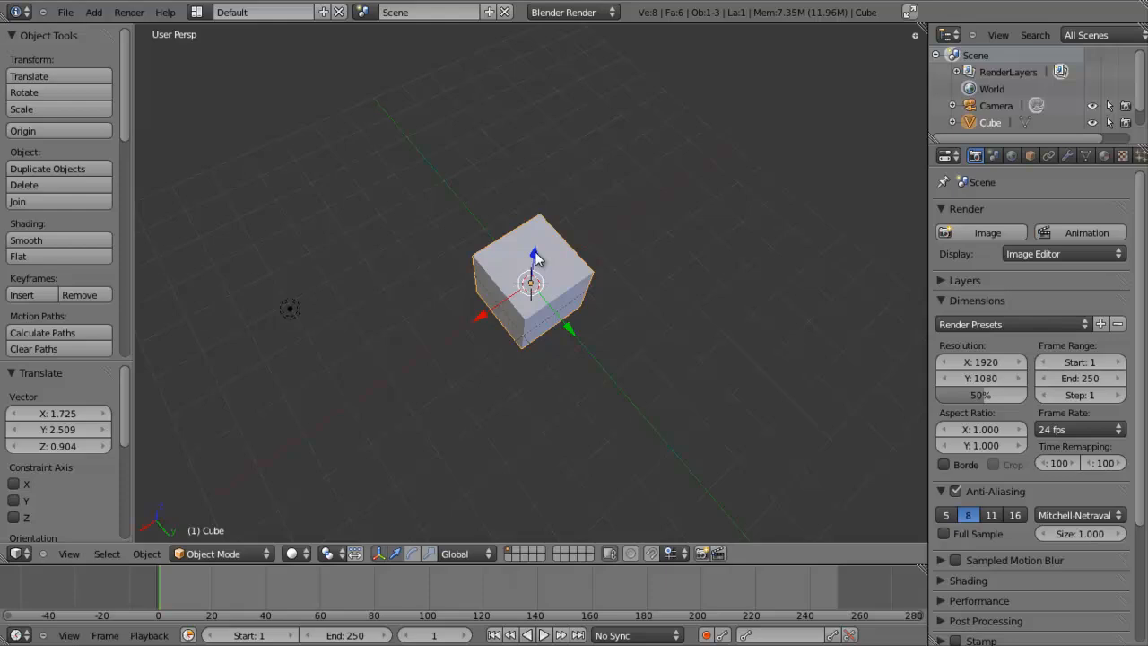
middle_click_drag(535, 260, 463, 286)
scroll(464, 288, "down", 3)
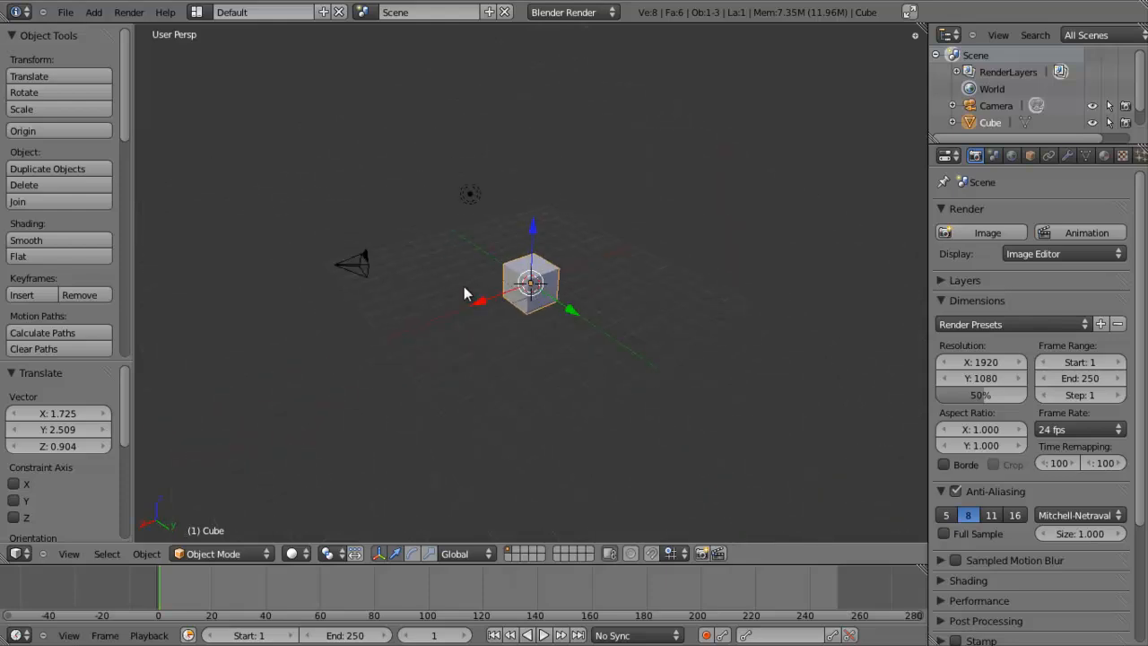
scroll(469, 278, "down", 2)
scroll(470, 279, "up", 3)
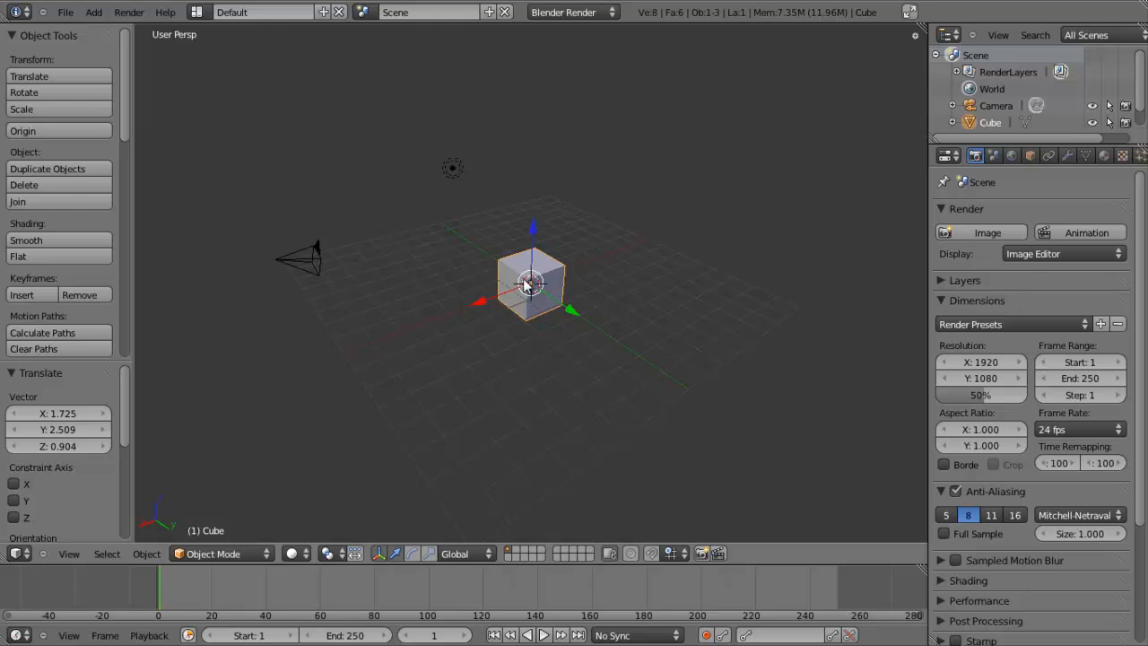
scroll(529, 283, "up", 2)
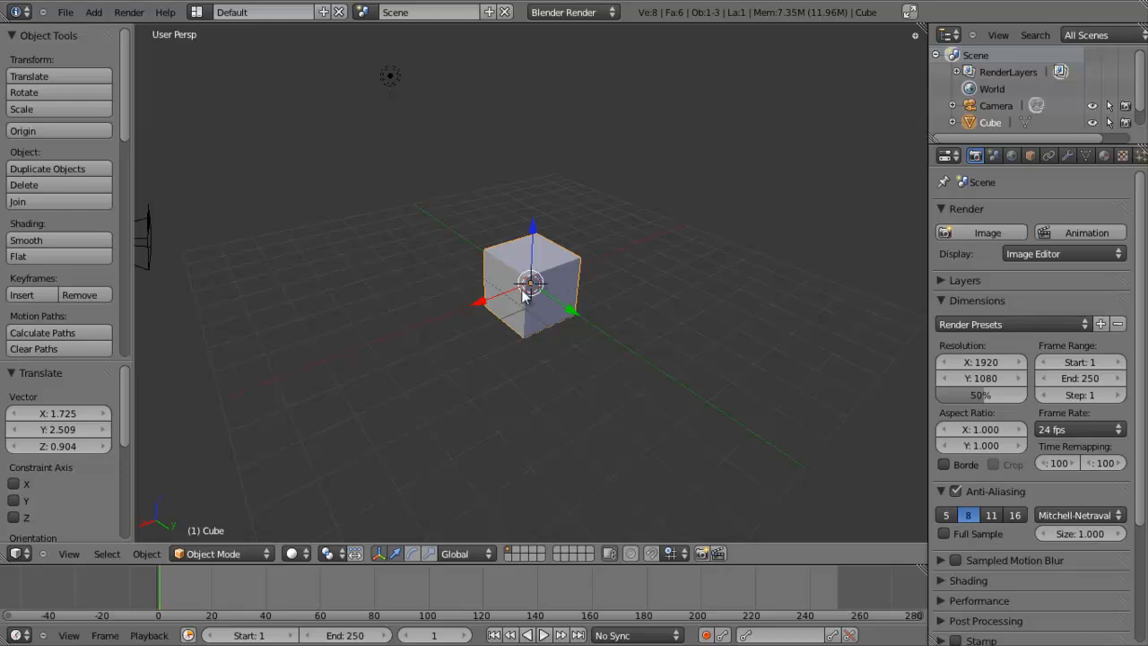
- Move the cube freely by about 0.02 in X, -0.23 in Y and 0.28 in Z
key("g")
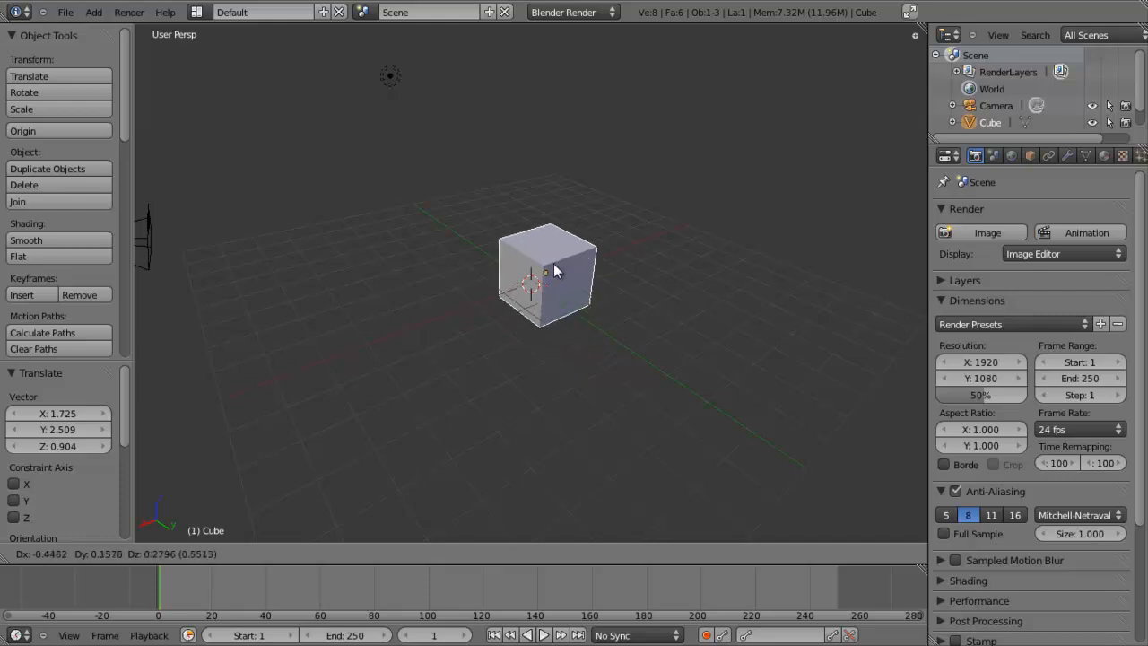
left_click(535, 274)
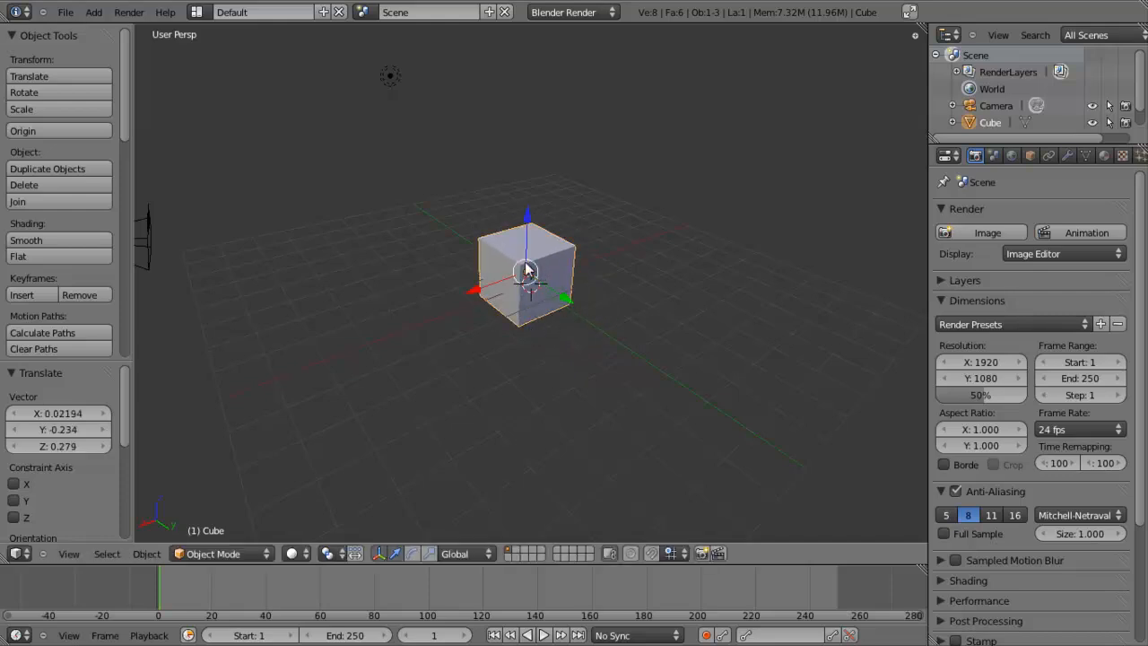
key("g")
key("y")
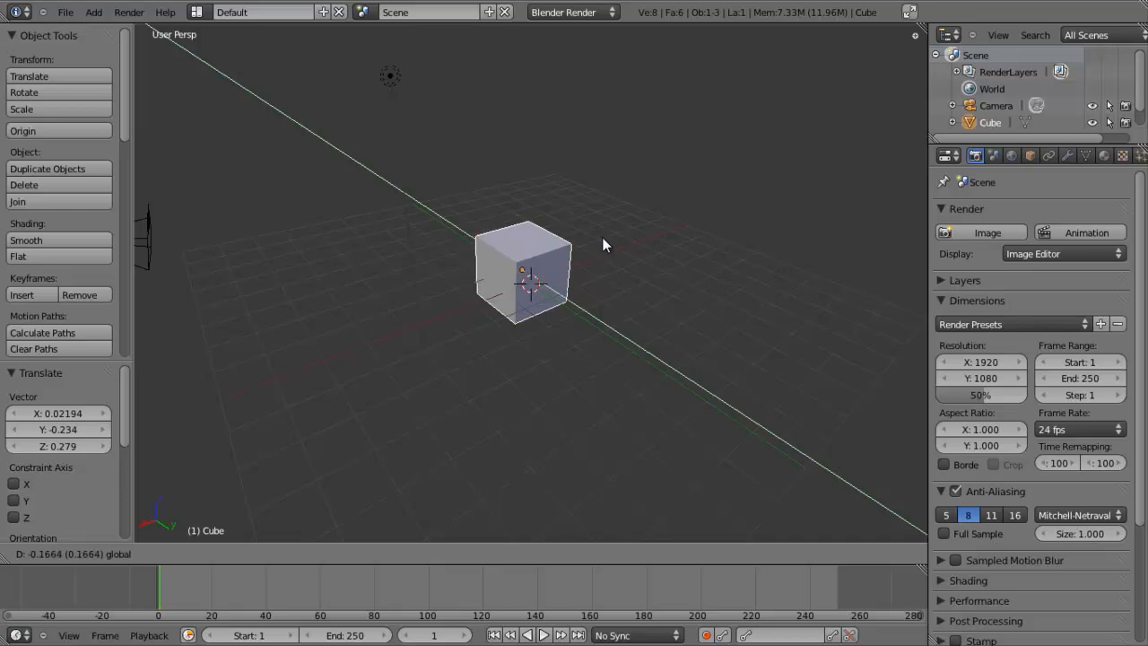
right_click(602, 243)
- Raise the cube along the Z axis with the translation manipulator, and lower it again by about 1.975 units
left_click_drag(527, 222, 530, 160)
mouse_move(482, 221)
left_mouse_down()
mouse_move(424, 233)
mouse_move(496, 215)
left_mouse_up()
left_click_drag(536, 154, 533, 219)
middle_click_drag(424, 206, 406, 308)
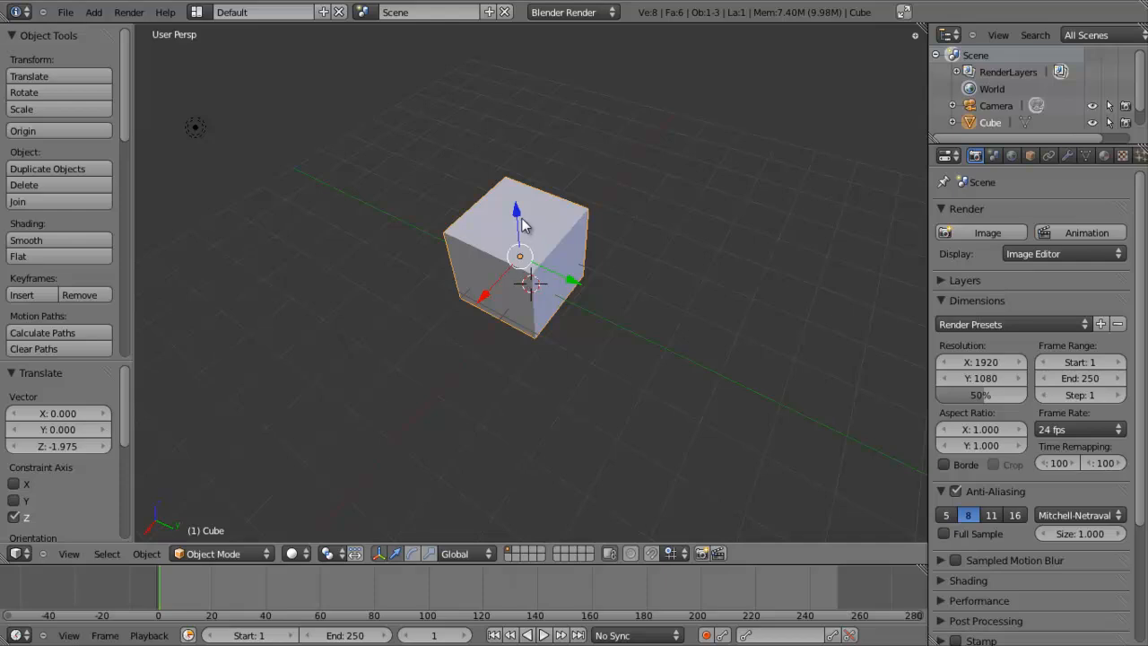
middle_click_drag(516, 261, 495, 269)
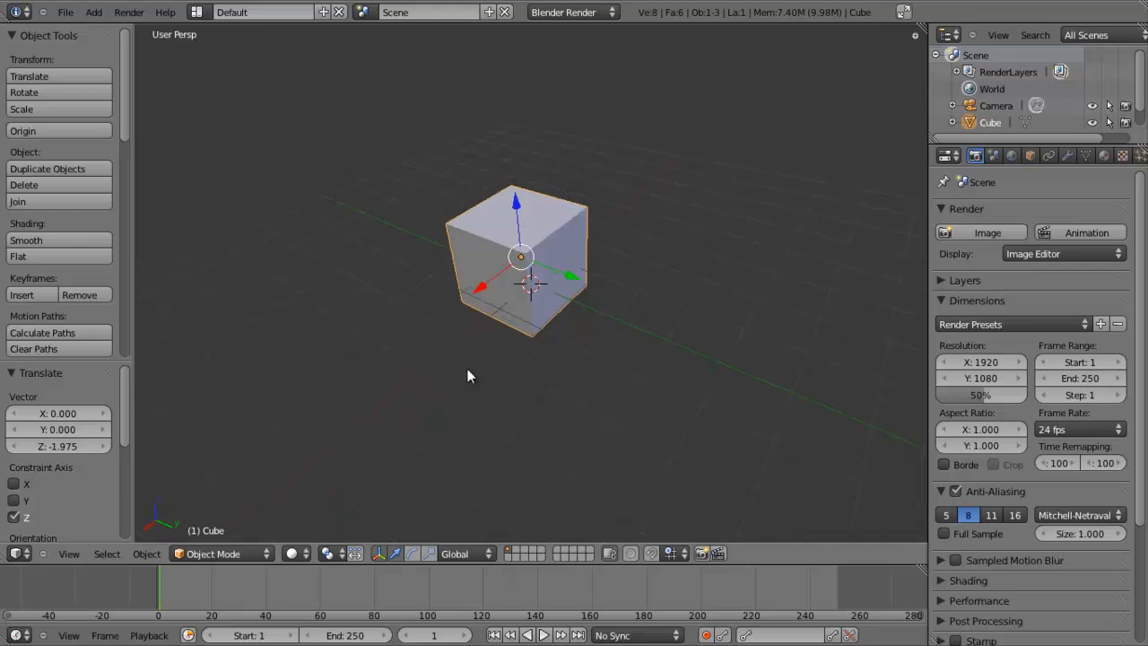
- Switch to the rotation manipulator and rotate the cube about the Y axis by about -22.5 degrees
left_click(412, 556)
left_click(429, 557)
left_click(417, 556)
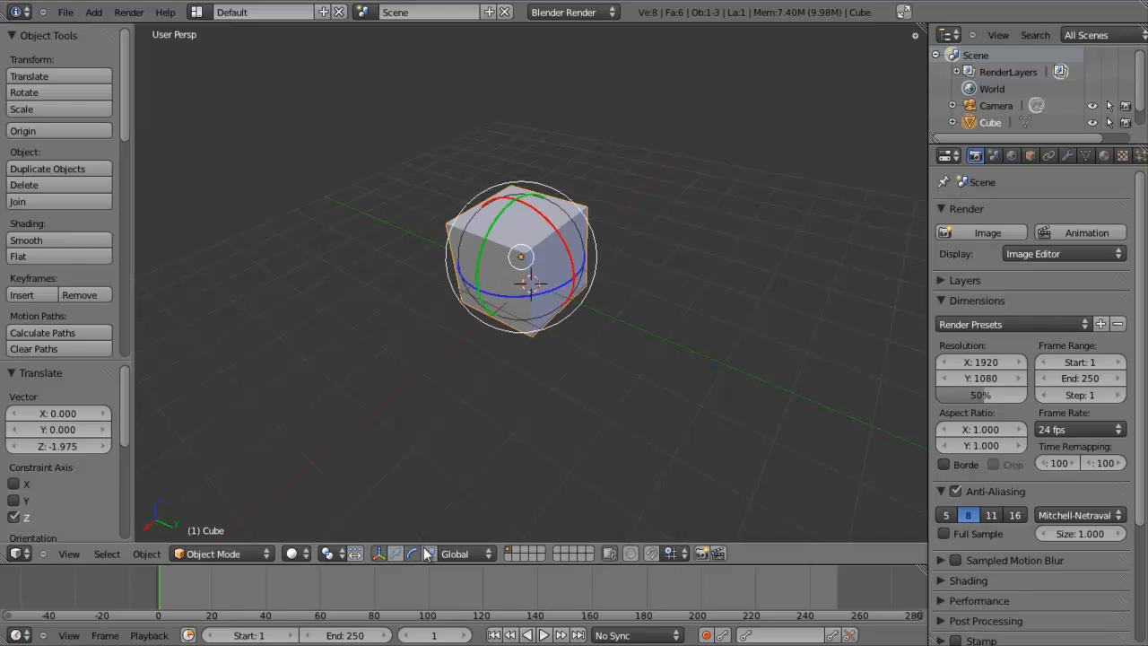
left_click_drag(506, 303, 513, 218)
- Switch to the scale manipulator and resize the cube along its individual axes, using a factor of about 1.285 for Z
left_click(378, 554)
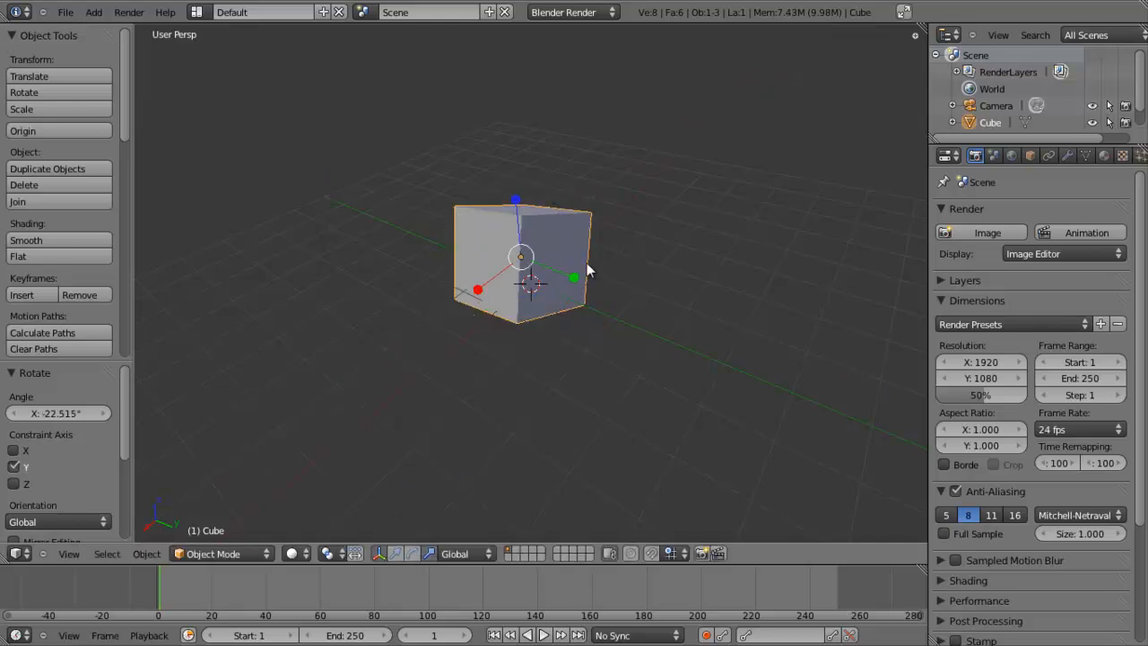
left_click_drag(574, 279, 574, 291)
left_click_drag(489, 287, 518, 192)
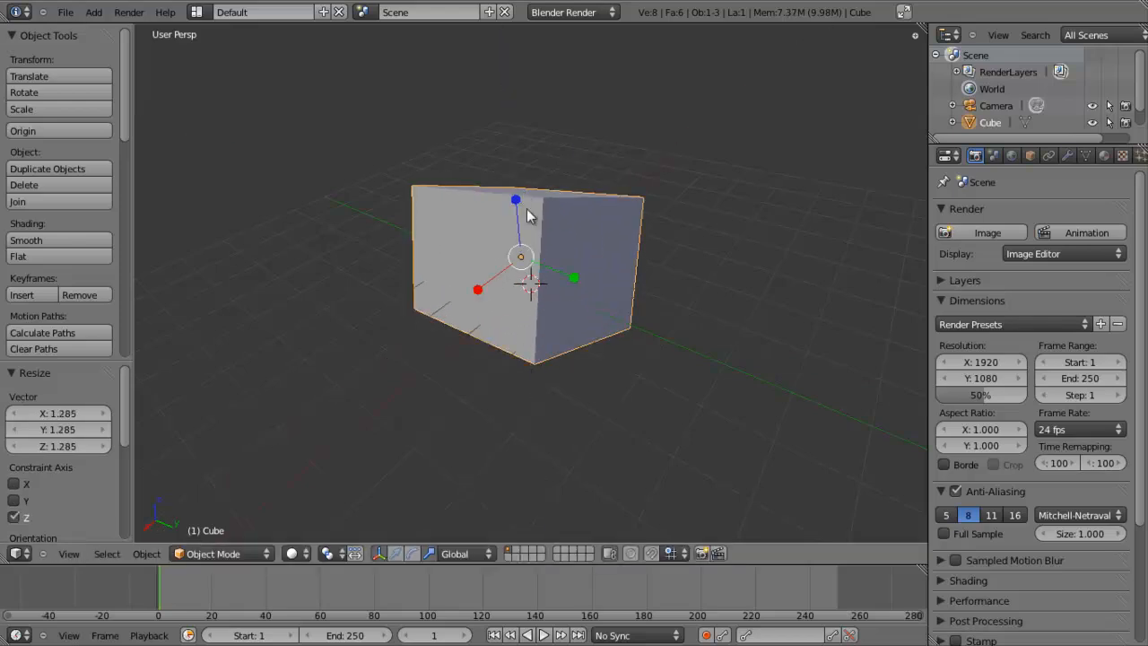
scroll(565, 291, "down", 1)
mouse_move(534, 261)
left_mouse_down()
mouse_move(574, 246)
mouse_move(529, 259)
left_mouse_up()
- Rotate the cube by about 606 degrees without an axis constraint, using the rotation manipulator
left_click(414, 558)
left_click_drag(587, 229, 588, 287)
scroll(592, 296, "down", 5)
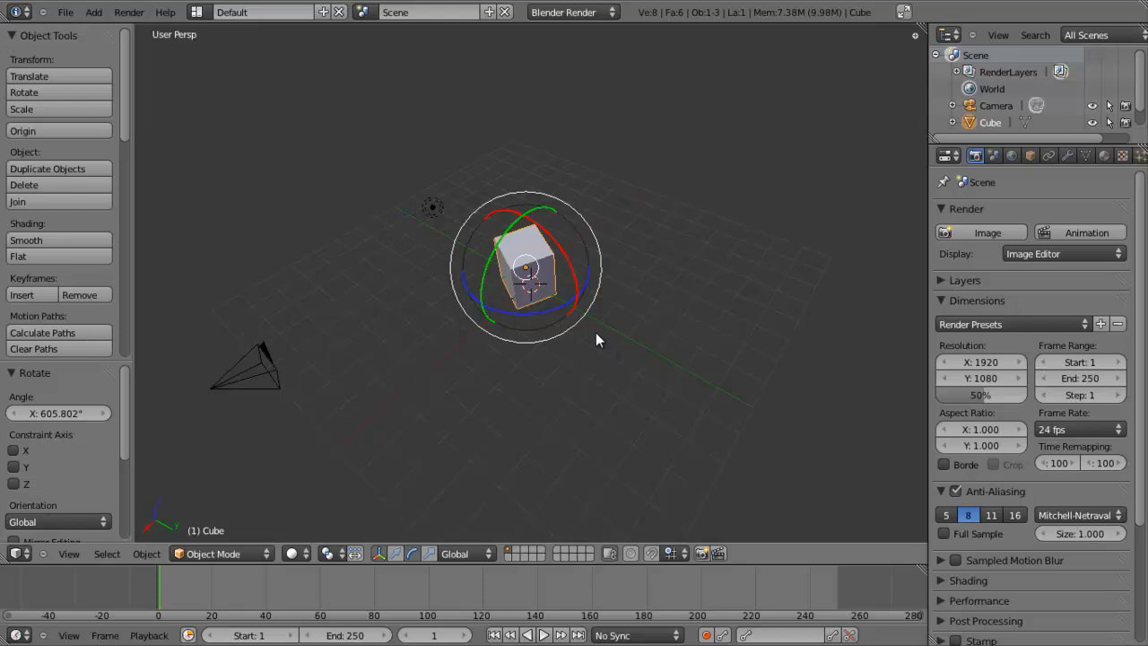
- Undo the cube's recent rotations and scalings
key("ctrl+z")
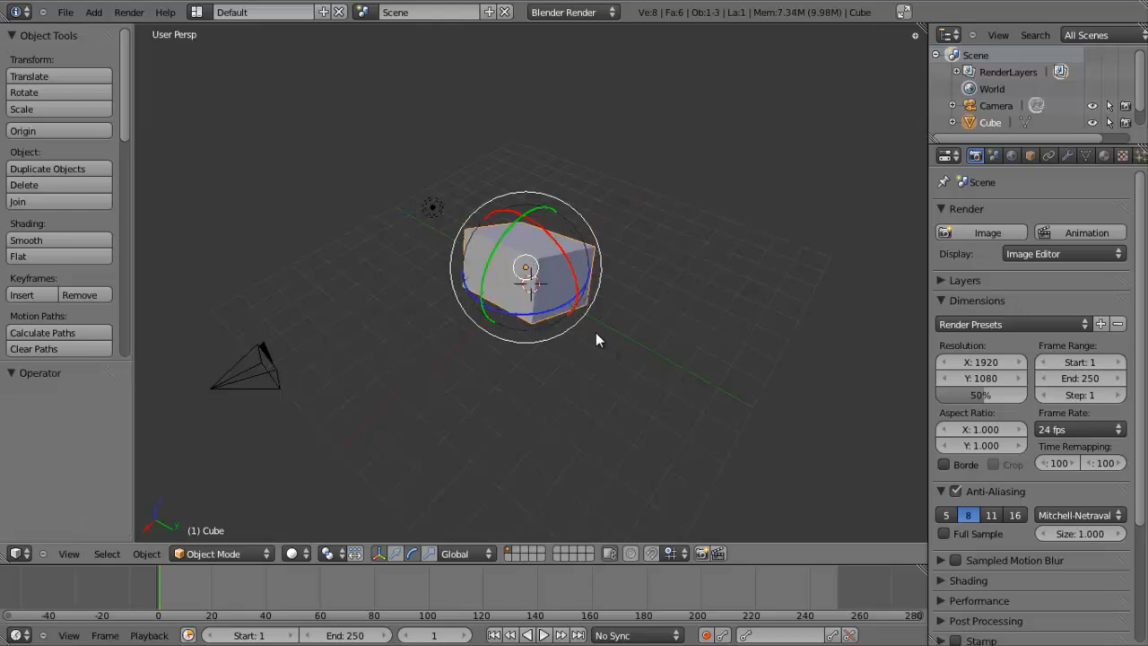
key("ctrl+z")
key("ctrl+z")
key("ctrl+z")
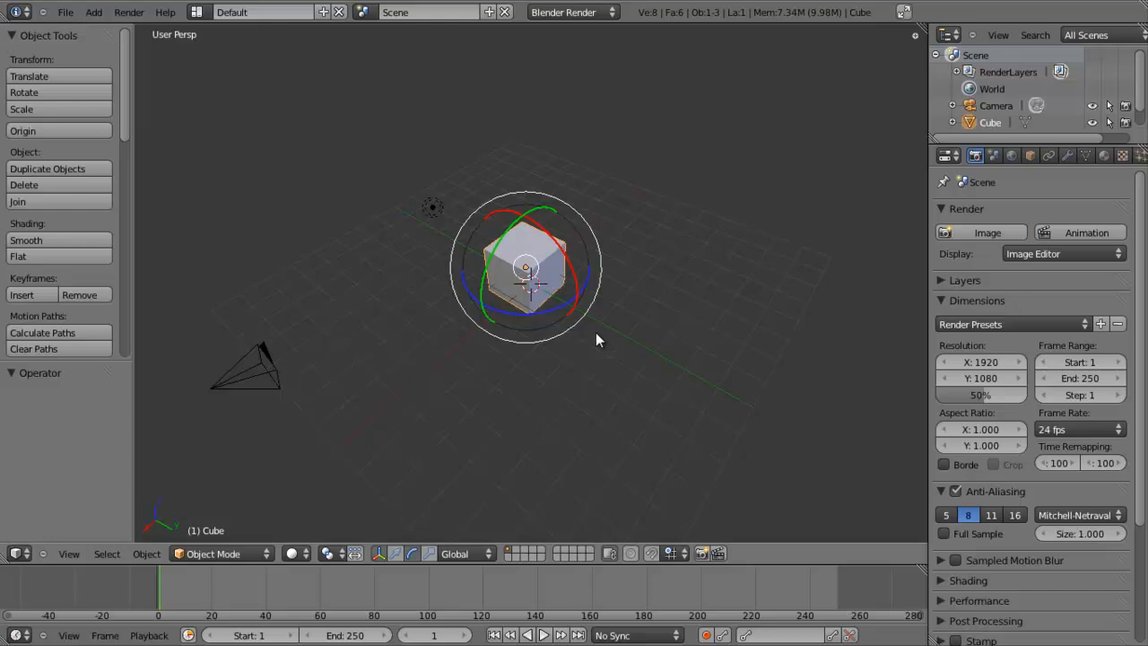
- Switch the cube's transform manipulator back to translation
left_click(380, 554)
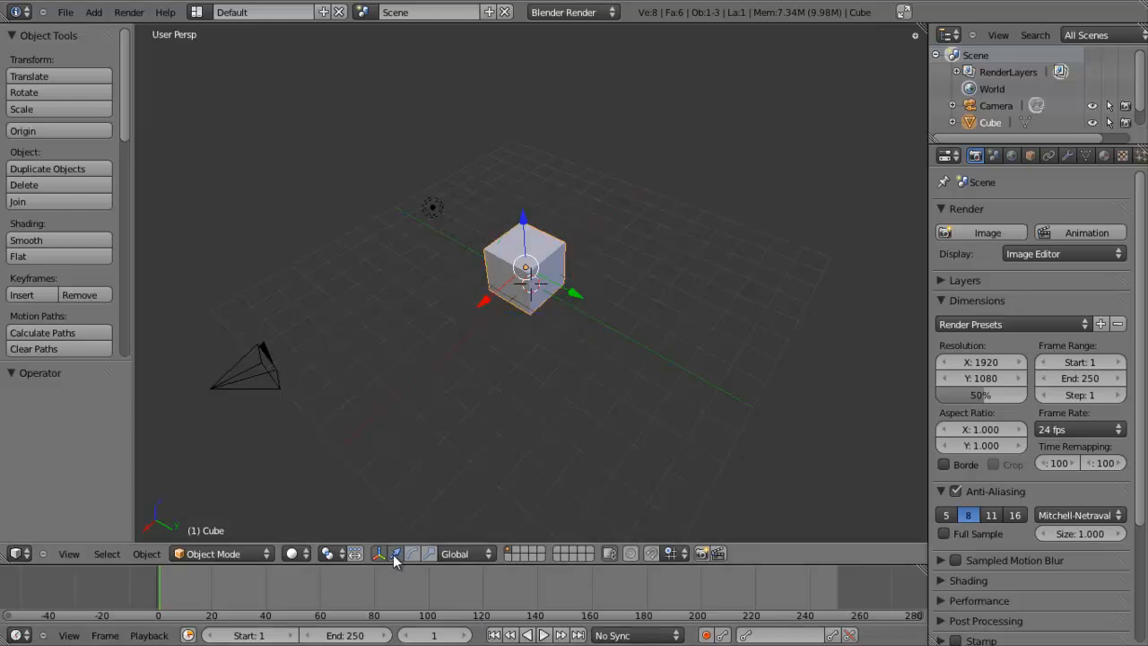
scroll(560, 310, "up", 2)
scroll(560, 306, "up", 1)
mouse_move(438, 402)
middle_mouse_down()
mouse_move(432, 362)
mouse_move(431, 380)
middle_mouse_up()
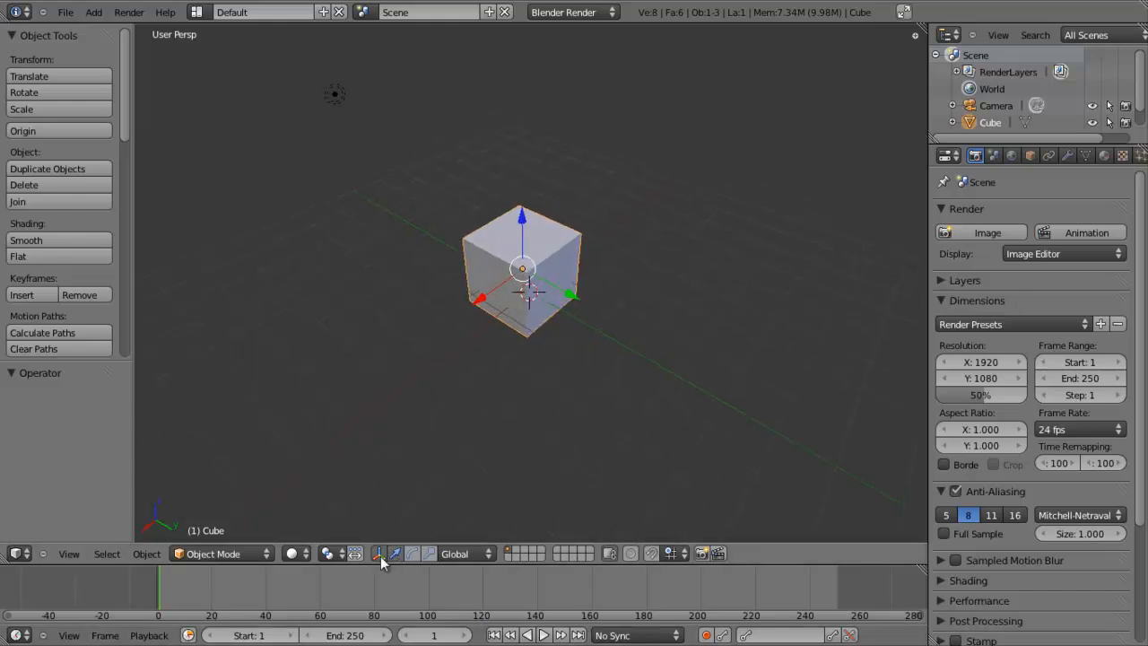
- Toggle the transform manipulator's display on and off several times and leave it hidden
left_click(379, 554)
left_click(378, 555)
left_click(378, 555)
left_click(379, 554)
left_click(379, 554)
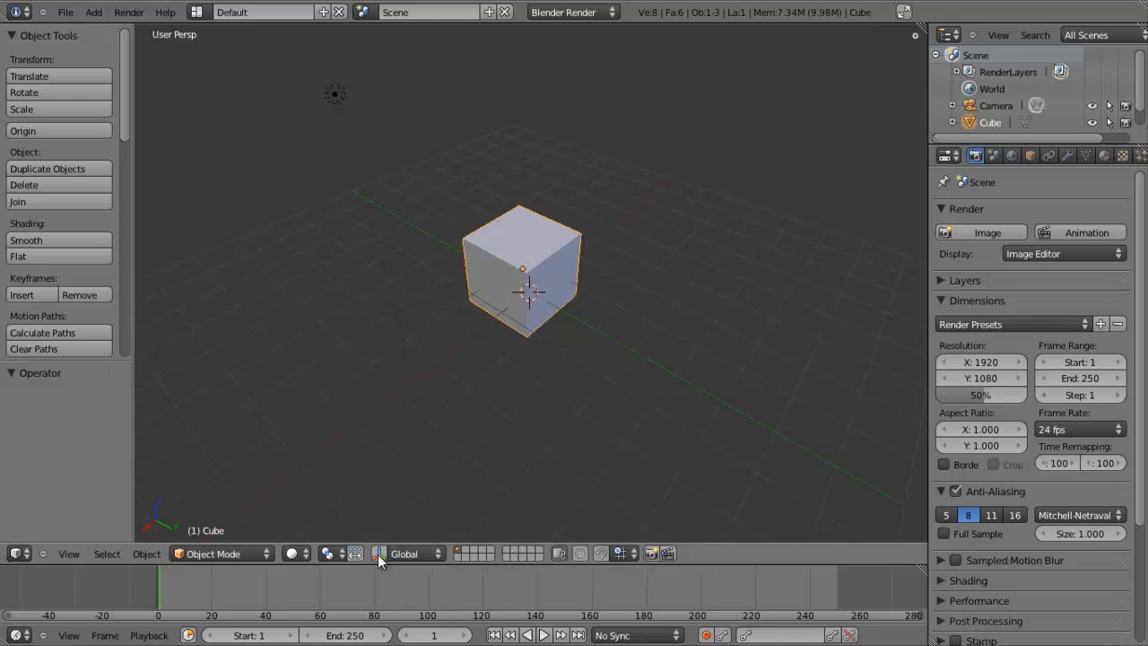
scroll(559, 325, "down", 4)
middle_click_drag(559, 318, 533, 301, "shift")
scroll(491, 415, "up", 4)
left_click(380, 554)
left_click(381, 555)
left_click(381, 555)
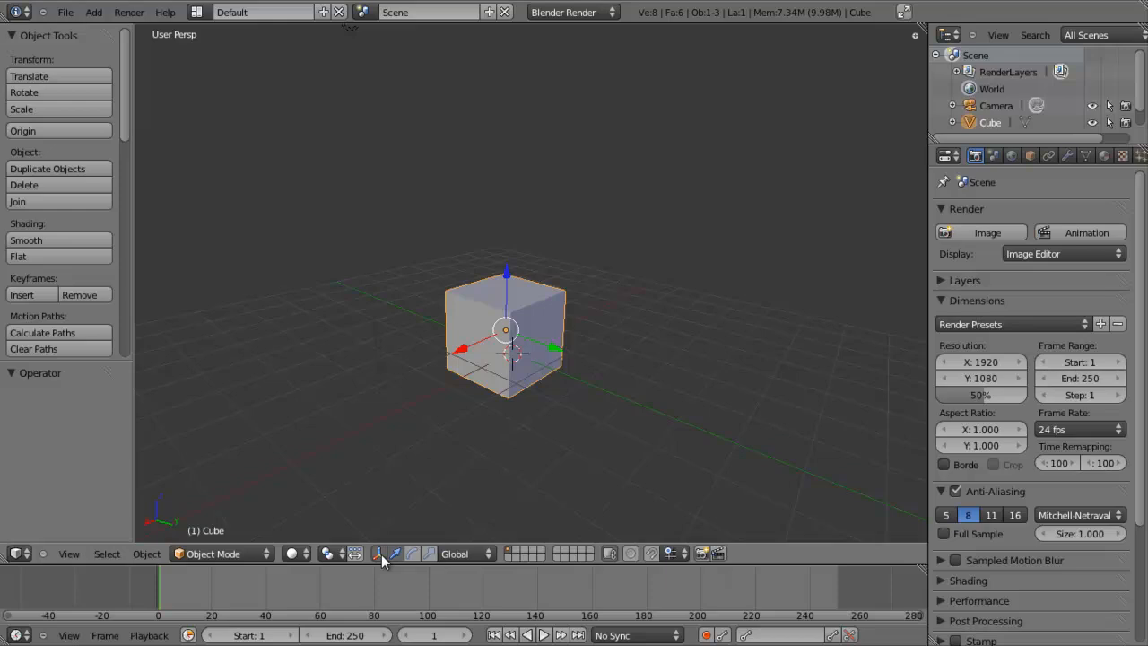
left_click(378, 553)
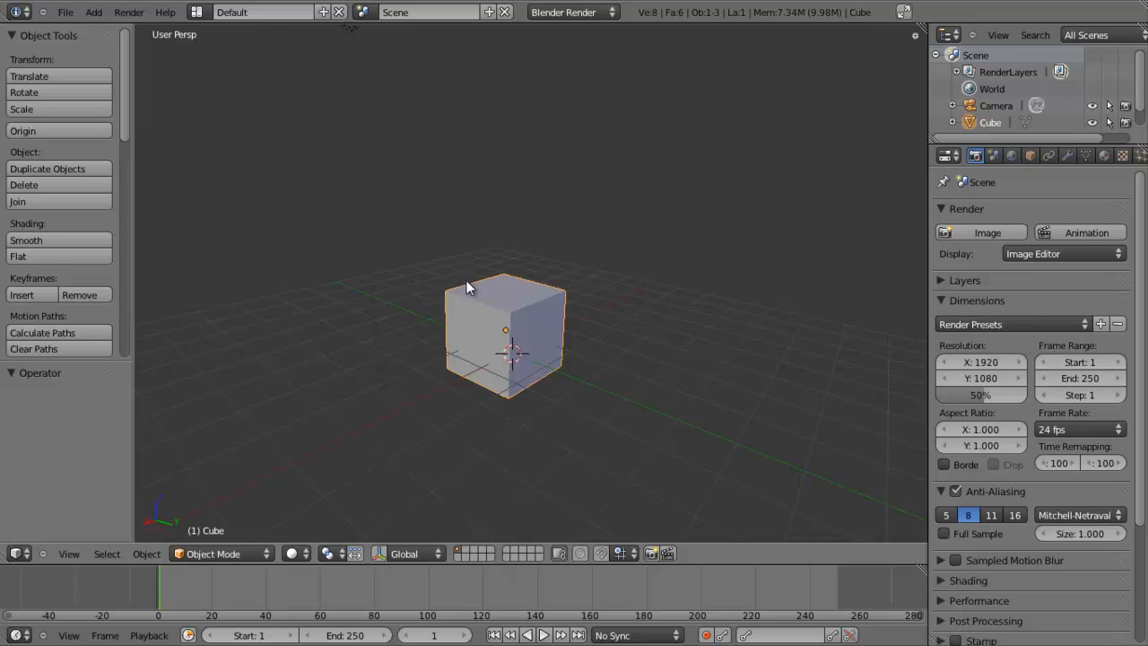
- Grab the cube, try the Z and X constraints, and move it about 0.125 along the global Y axis
middle_click_drag(506, 311, 560, 341)
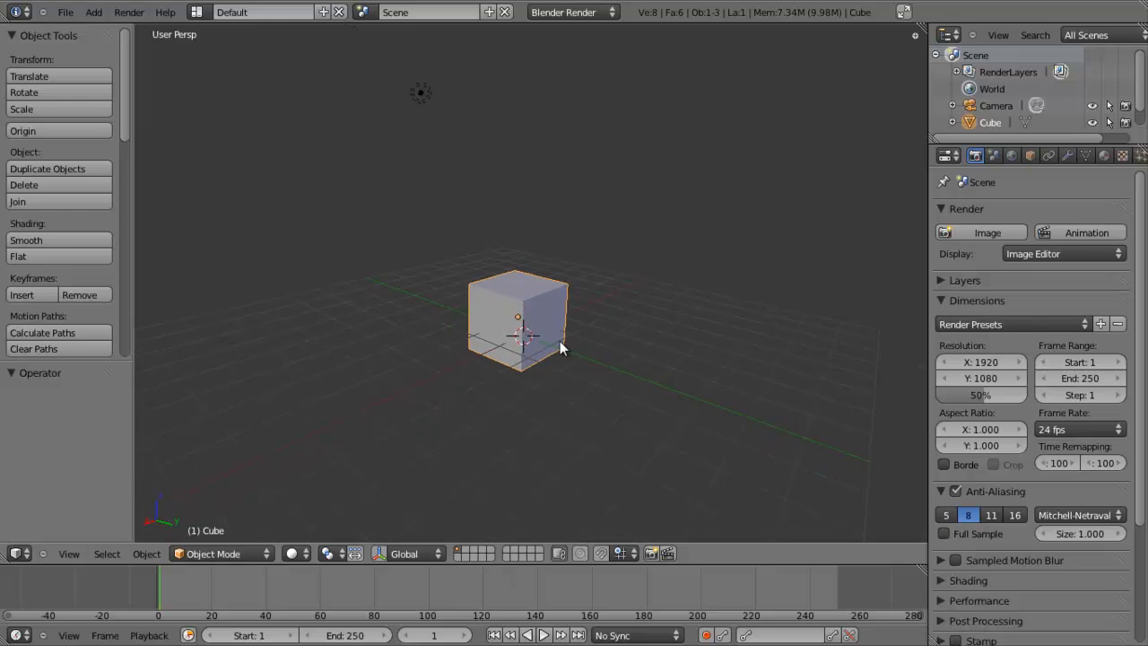
key("g")
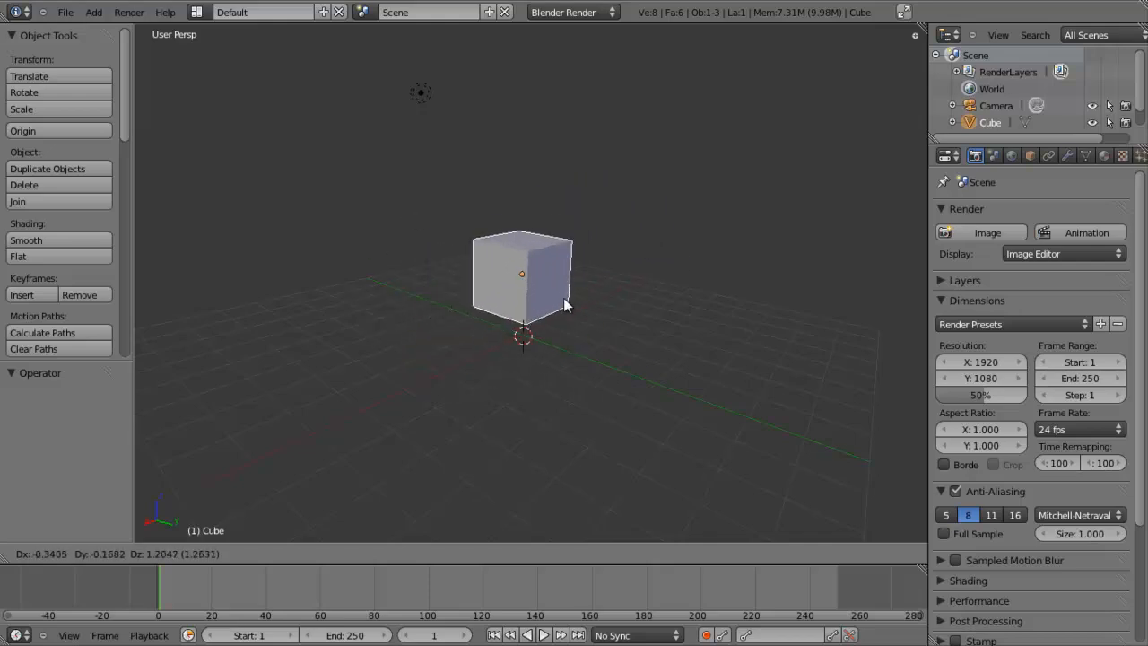
key("z")
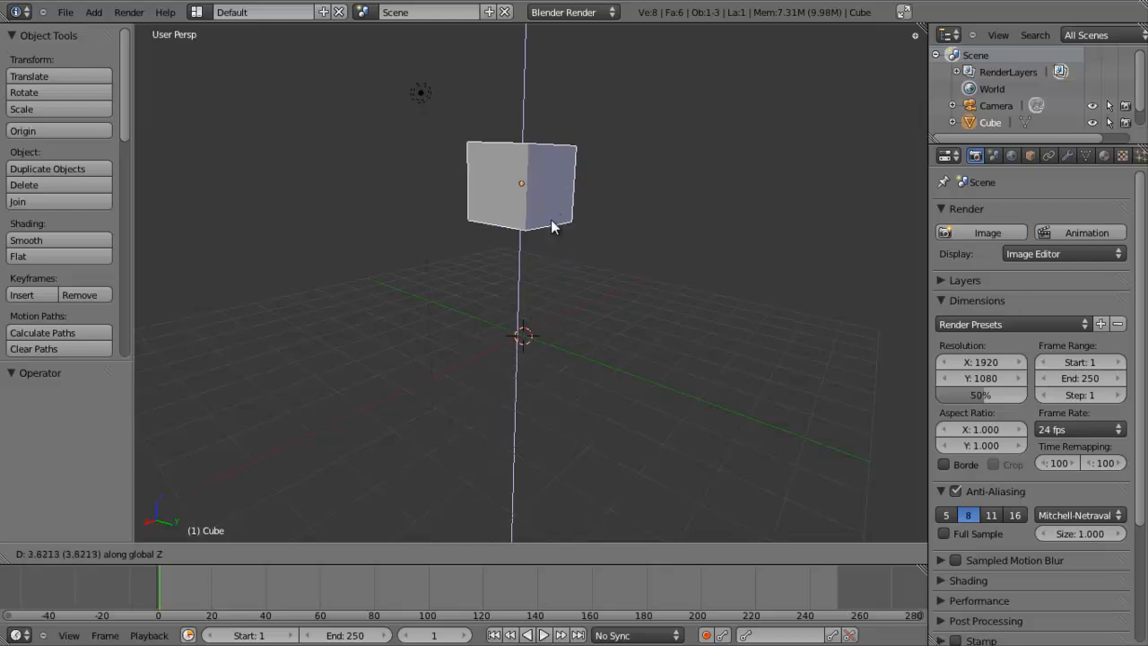
key("x")
key("y")
left_click(564, 341)
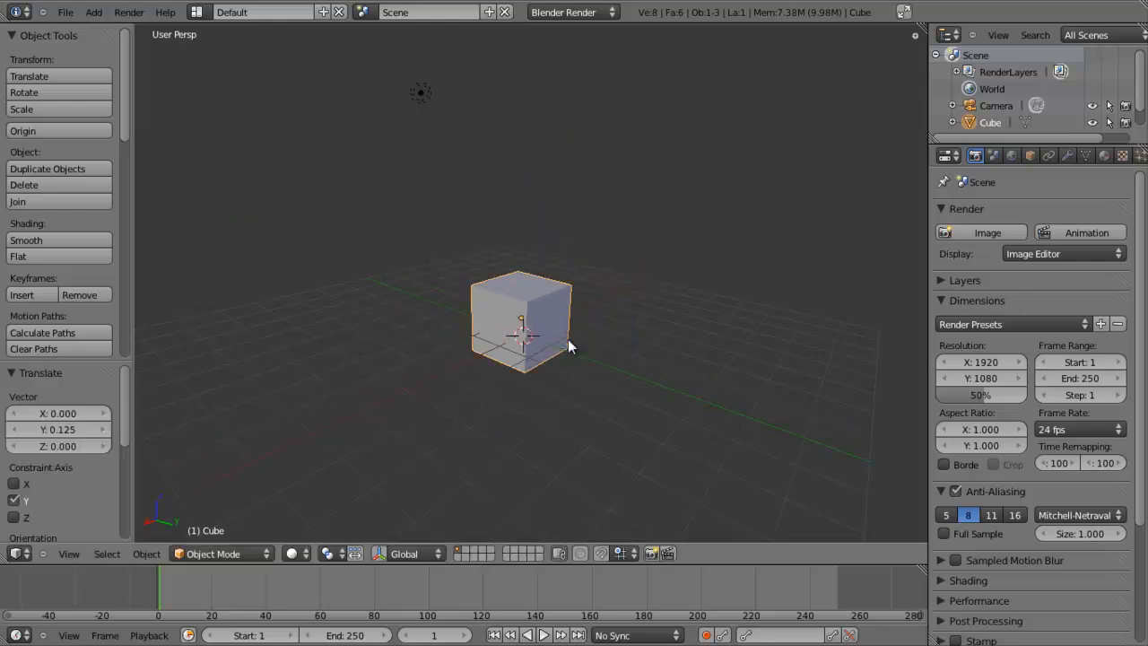
- Rotate the cube by about -538 degrees around the global Y axis, after trying the Z and X constraints
key("r")
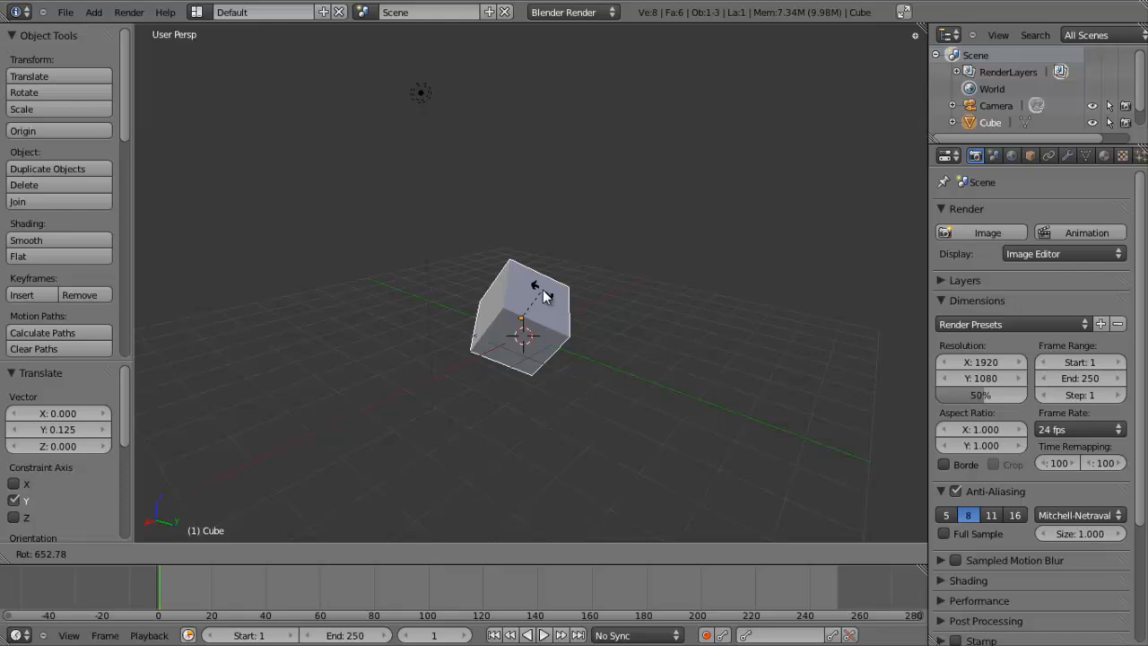
key("z")
key("x")
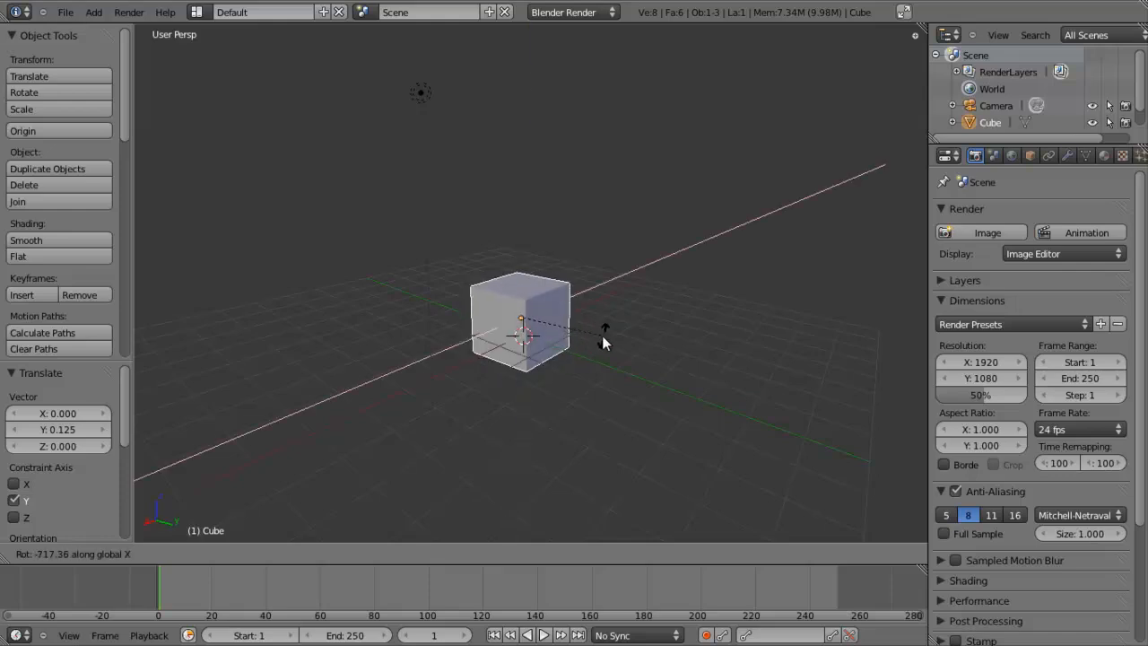
key("y")
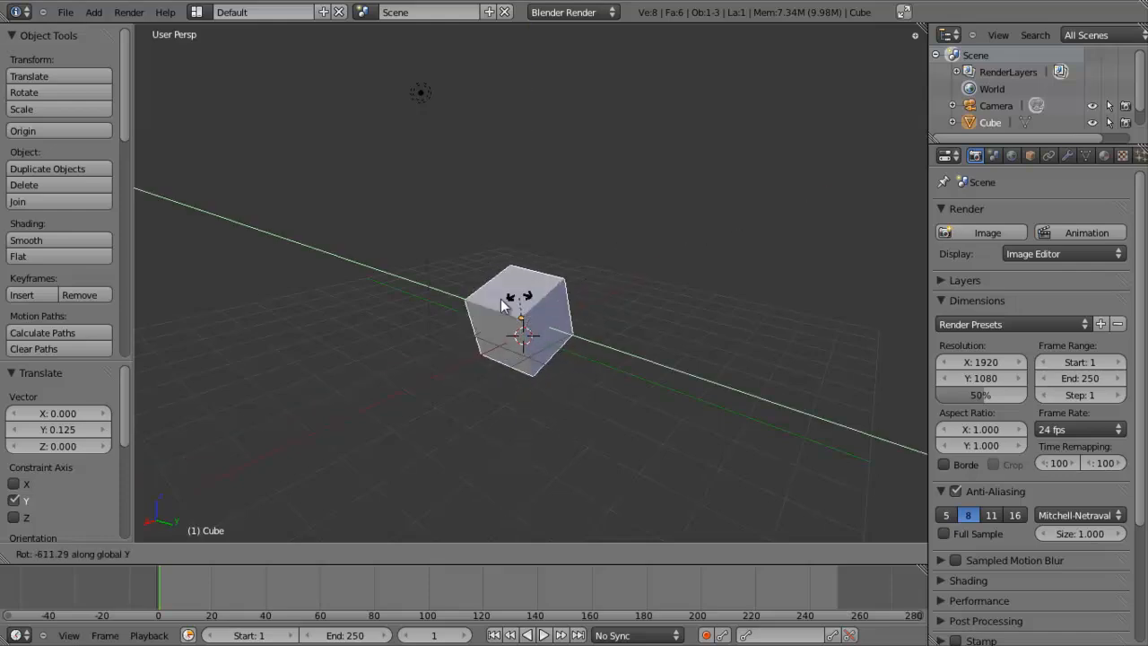
left_click(483, 315)
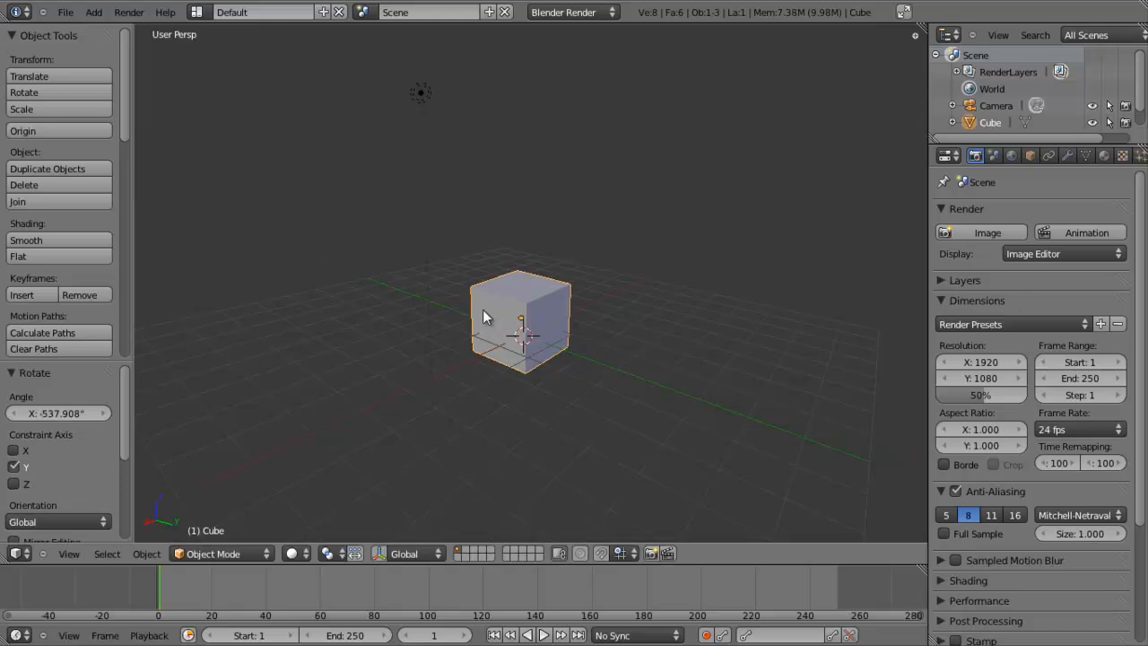
- Try scaling the cube with Z, X and global Y axis constraints, and undo the scaling
scroll(483, 310, "down", 2)
mouse_move(551, 318)
middle_mouse_down("shift")
mouse_move(536, 324)
mouse_move(541, 337)
middle_mouse_up("shift")
scroll(536, 324, "up", 1)
key("s")
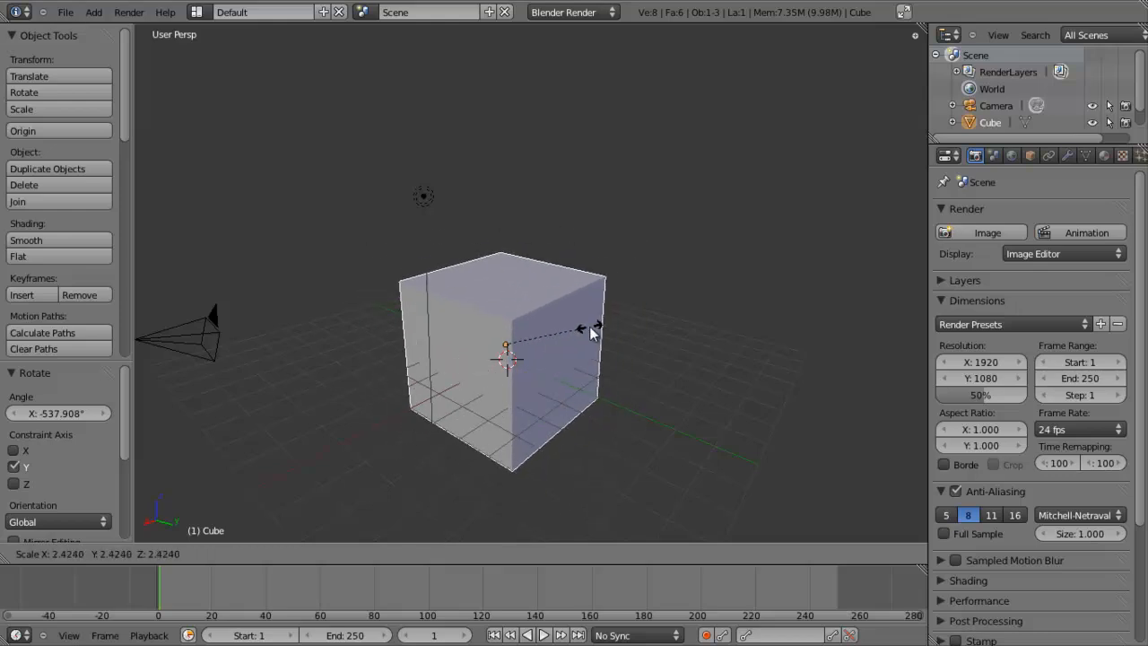
key("z")
key("x")
key("y")
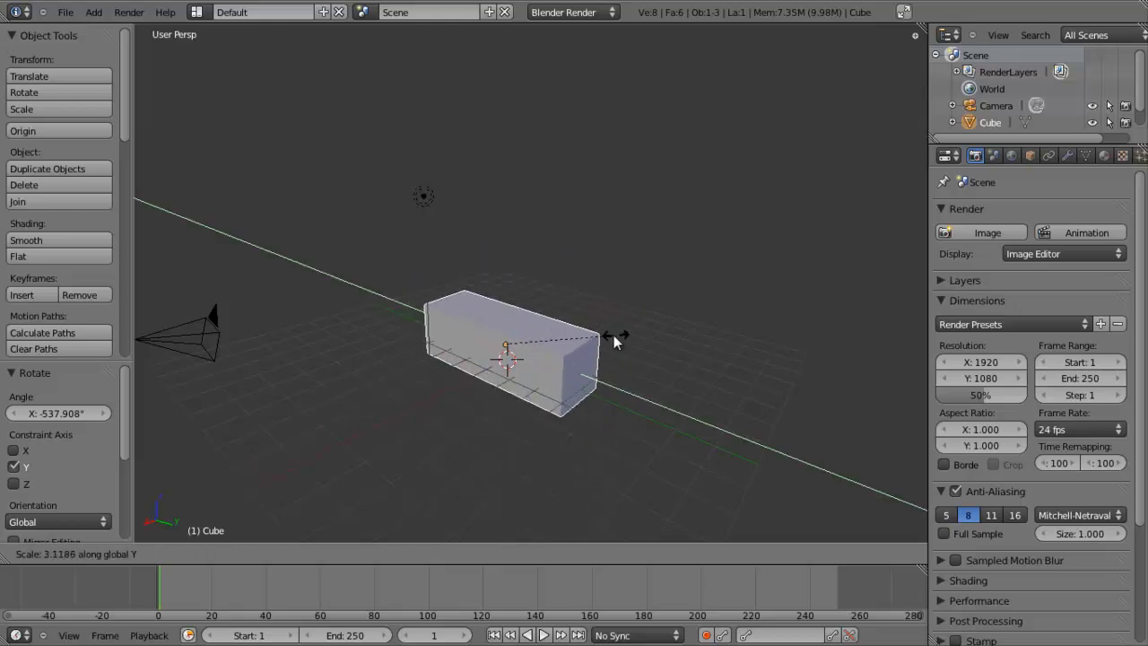
left_click(582, 336)
key("ctrl+z")
middle_click_drag(582, 336, 583, 302)
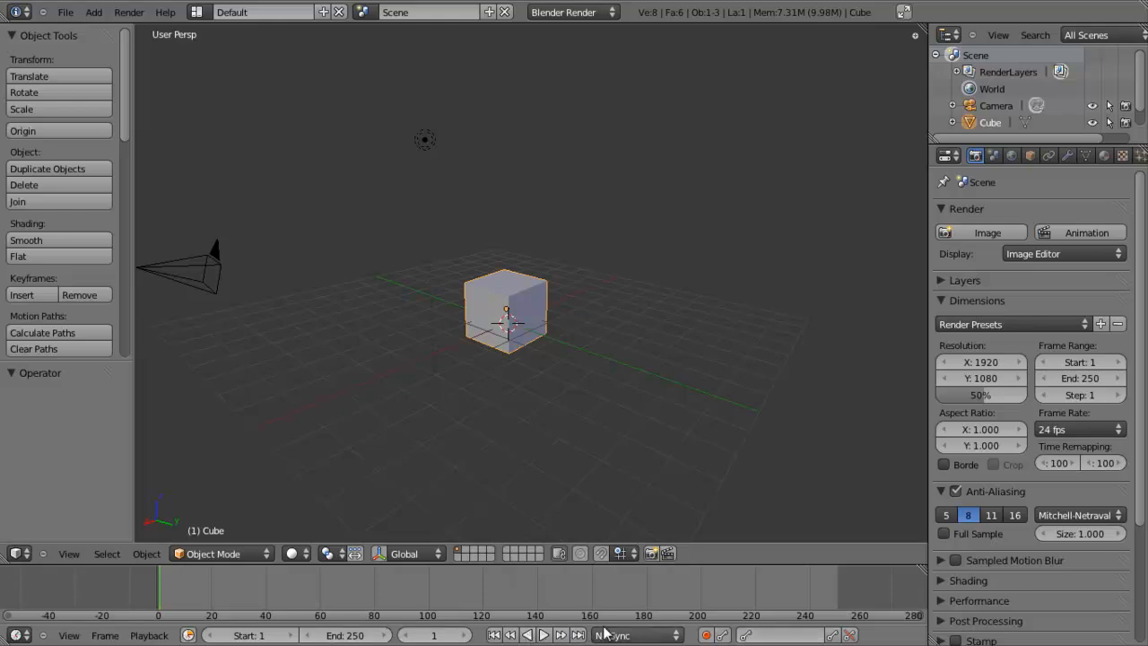
- Look through the Outliner's object list and the remaining tabs in the Properties editor's header
scroll(1032, 89, "down", 1)
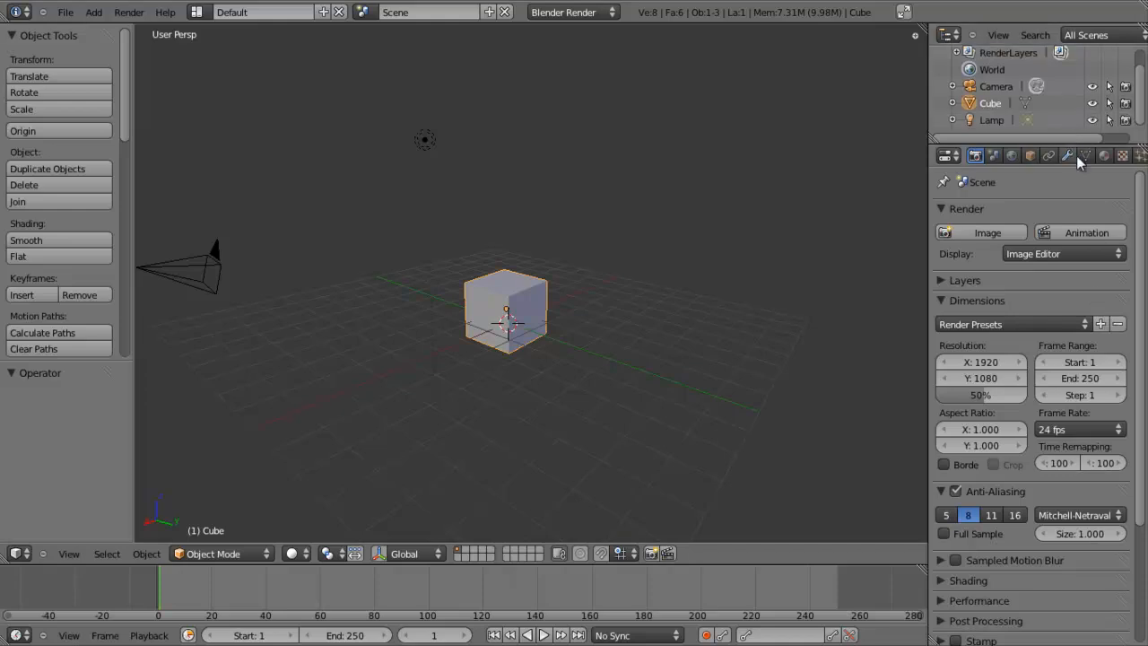
scroll(1082, 125, "up", 1)
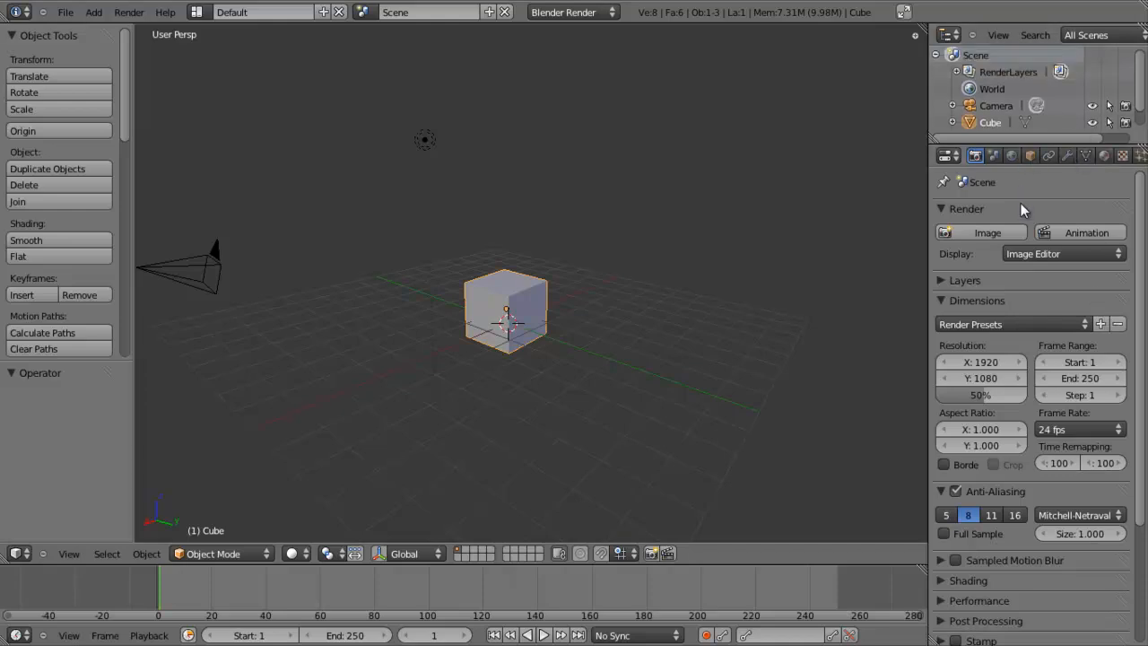
middle_click_drag(1113, 156, 1083, 159)
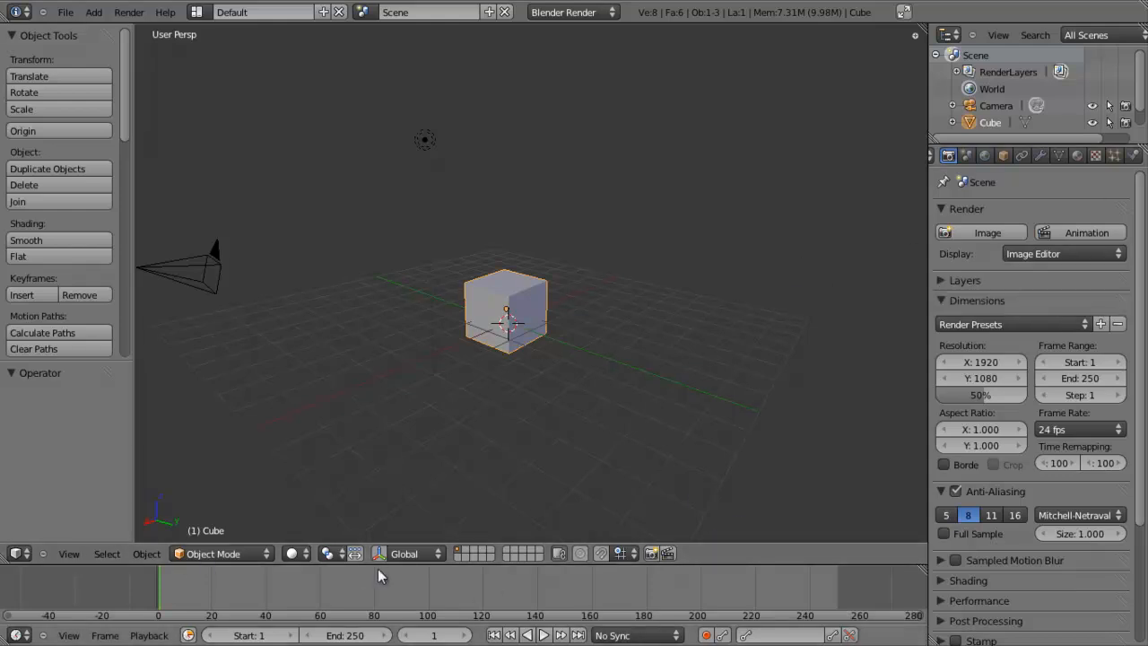
- Display the second scene layer instead of the first, and return to the first layer
scroll(542, 266, "up", 2)
middle_click_drag(515, 278, 394, 393)
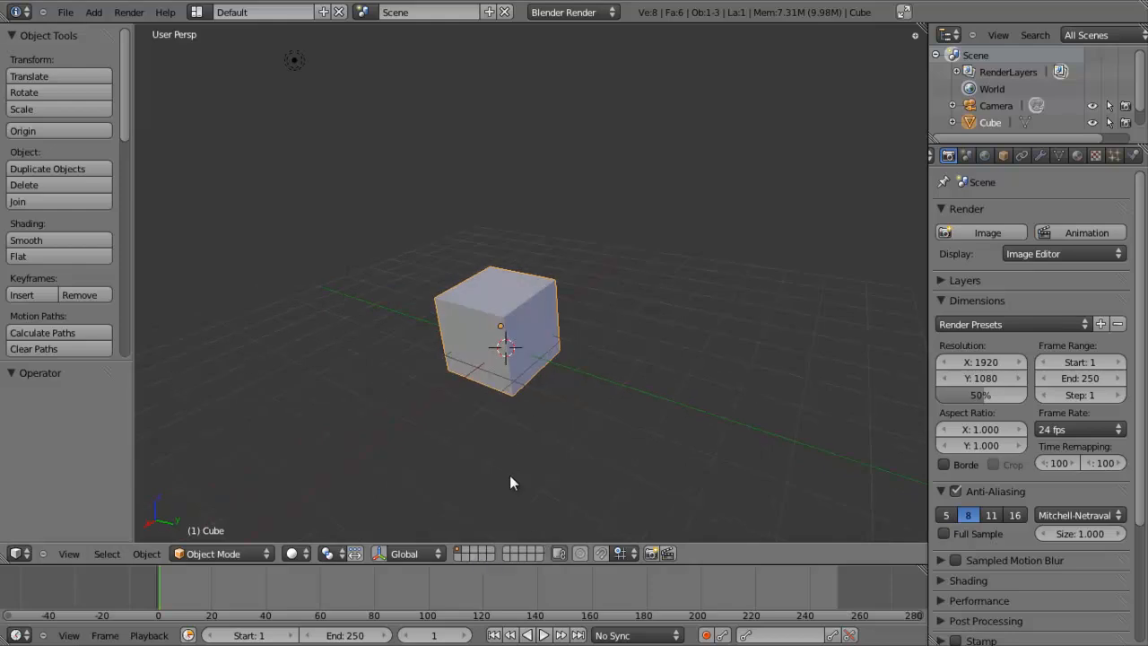
key("Delete")
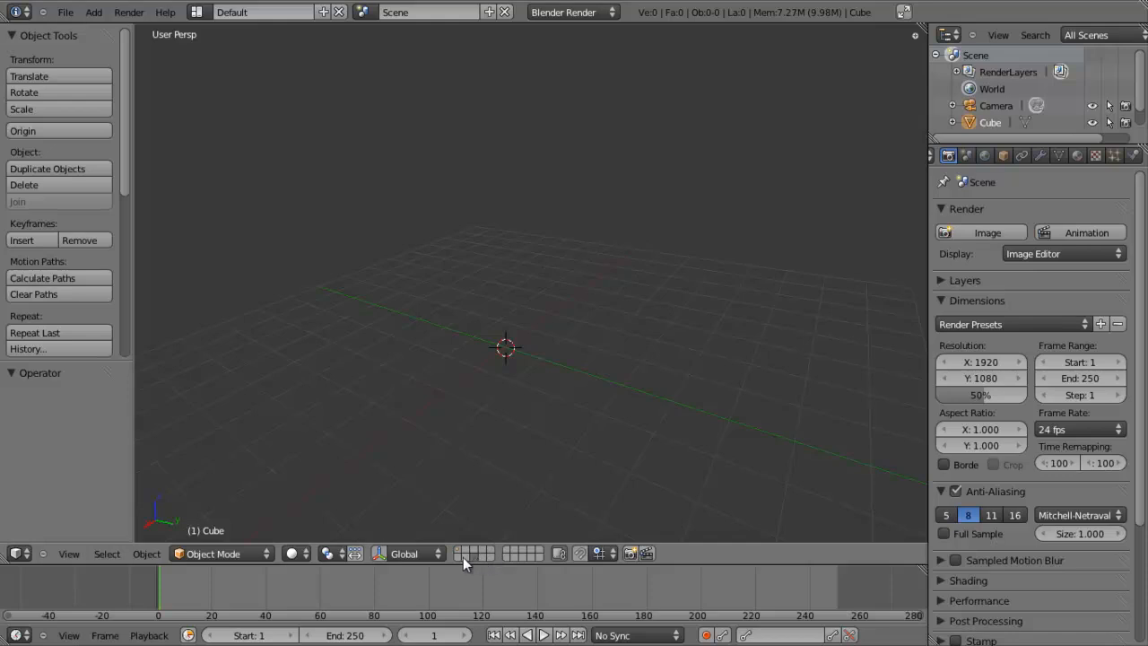
key("ctrl+z")
key("Home")
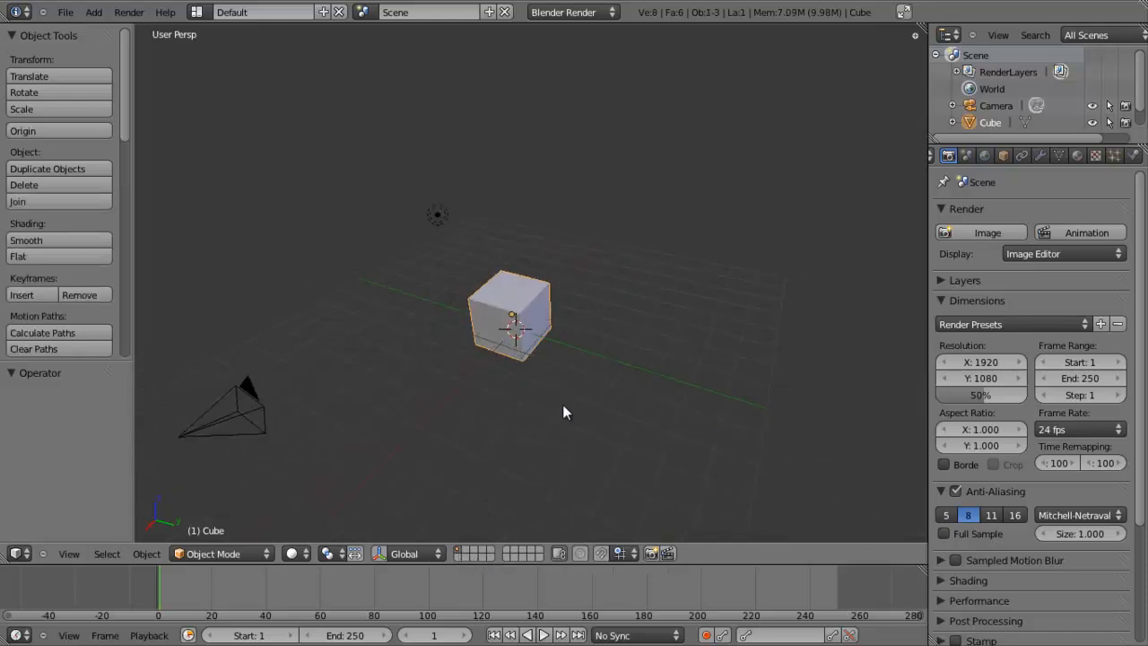
- Examine the cube and the available snap element options without choosing a different one
middle_click_drag(562, 398, 607, 325)
scroll(602, 359, "up", 2)
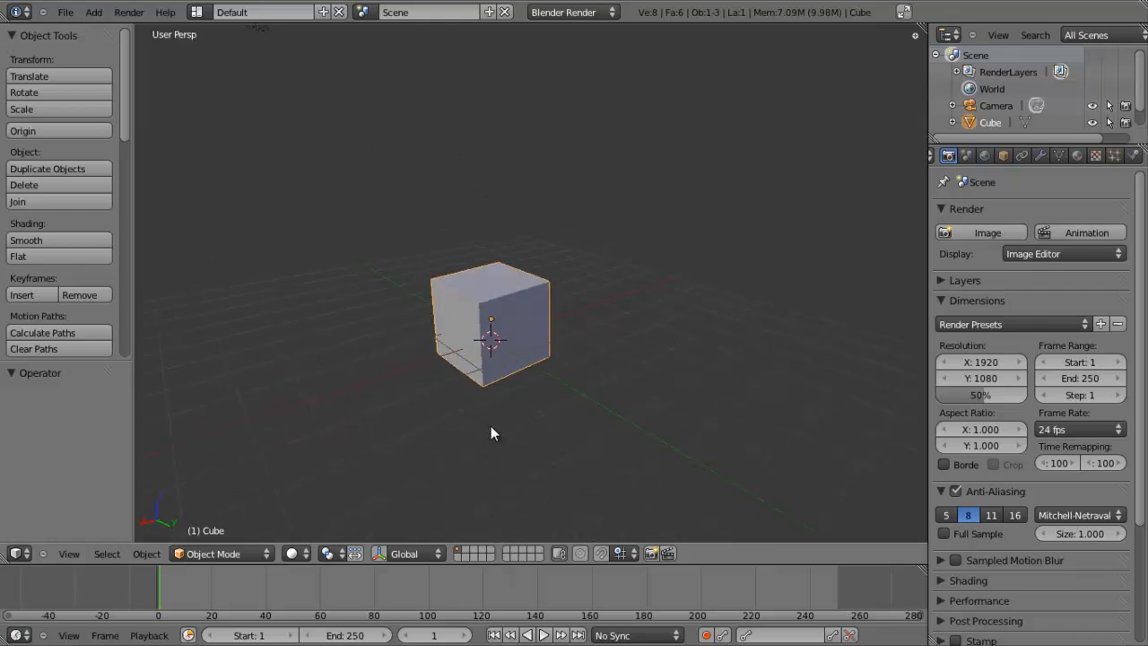
scroll(557, 157, "down", 2)
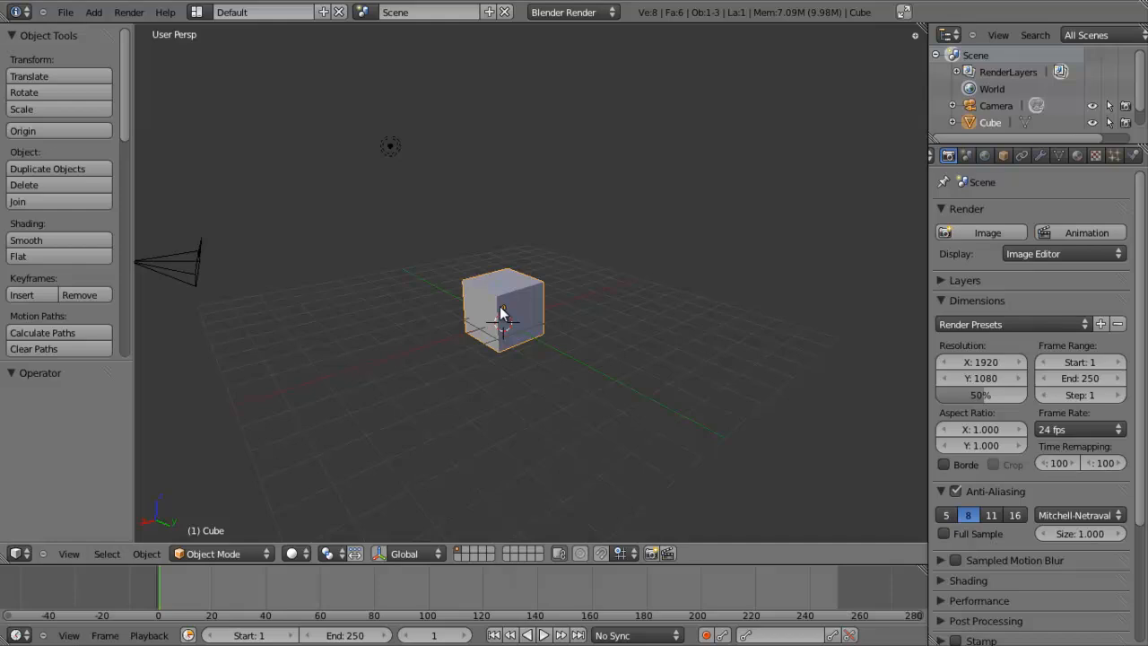
scroll(483, 451, "up", 3)
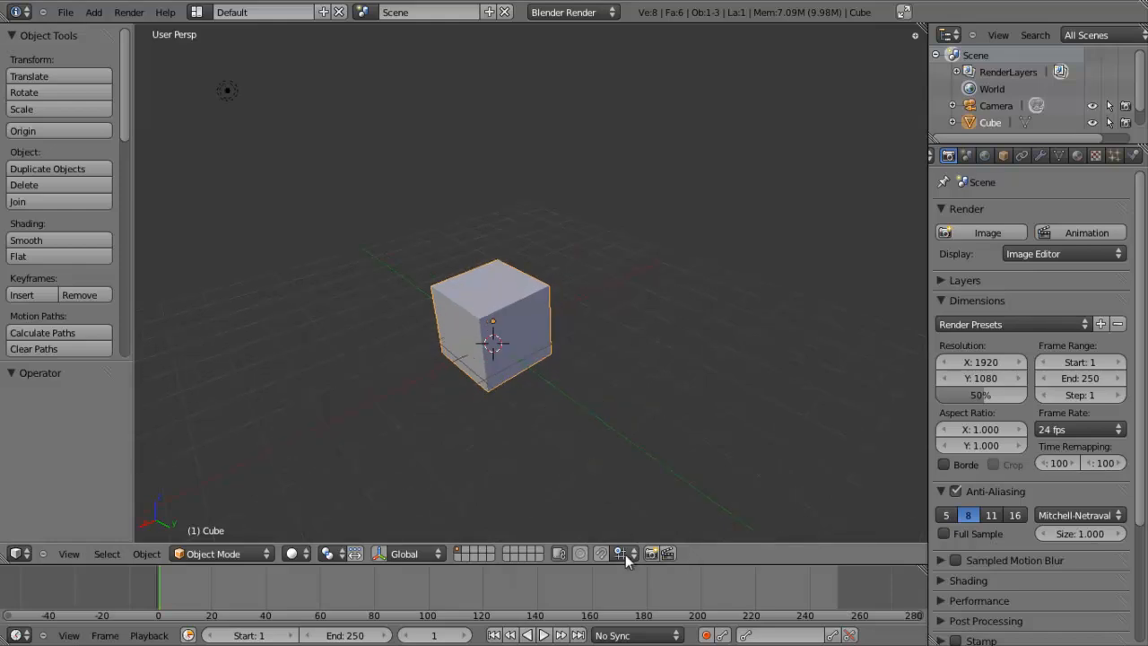
scroll(521, 418, "down", 3)
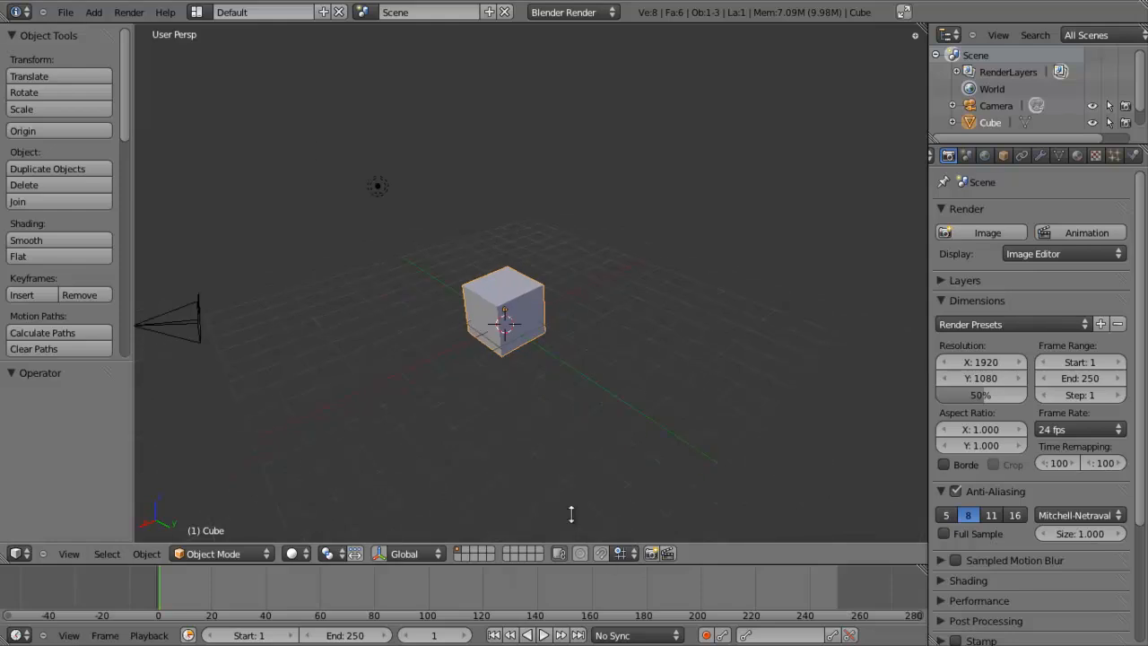
left_click(619, 553)
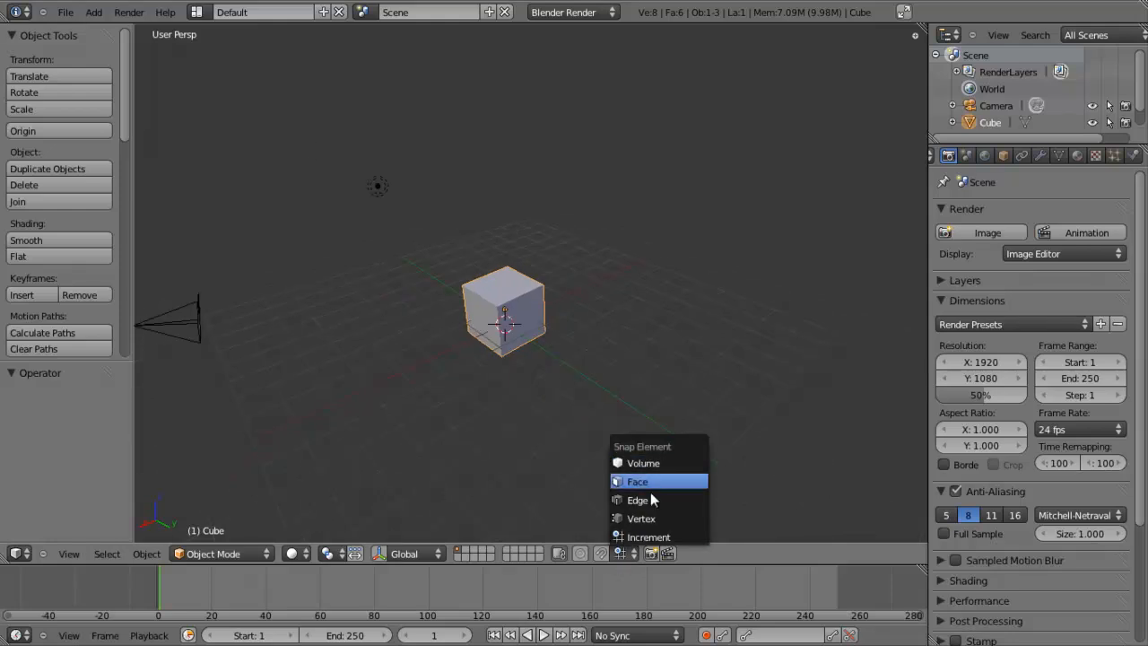
scroll(476, 345, "up", 4)
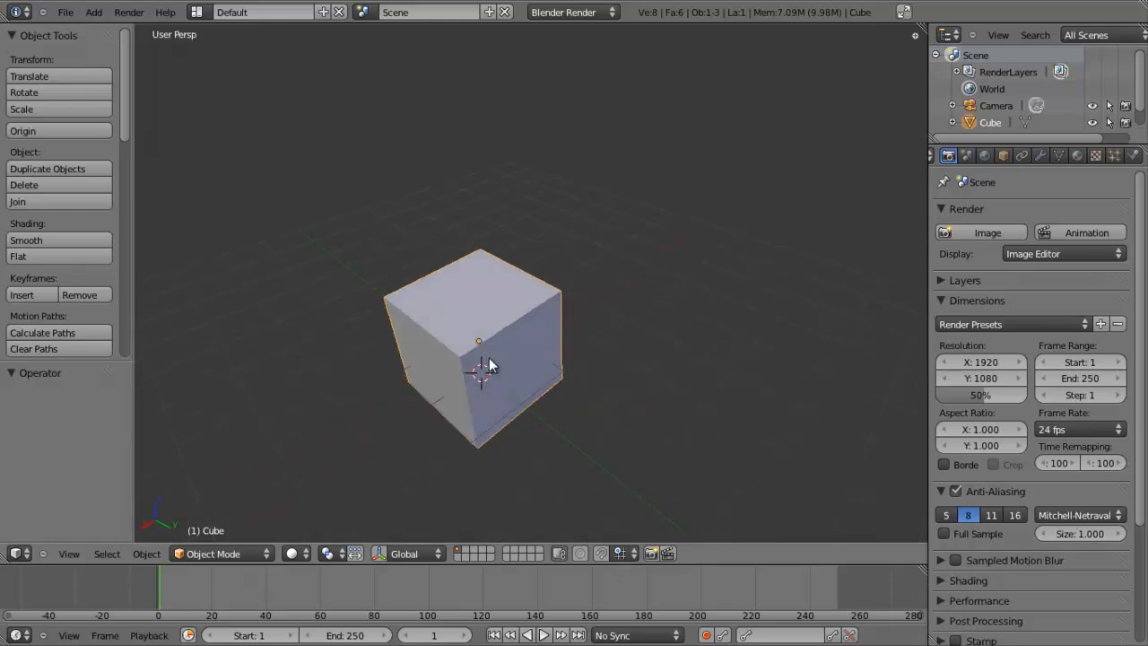
scroll(492, 354, "down", 3)
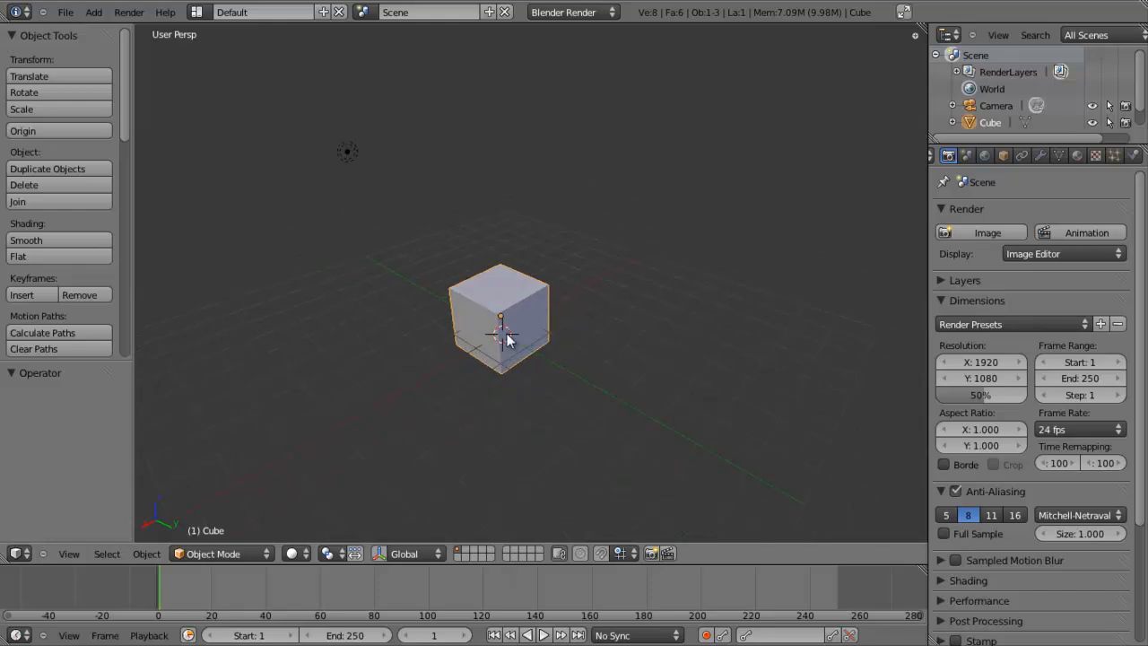
- Switch the 3D viewport to the front orthographic view of the cube
key("KP_1")
middle_click_drag(507, 339, 455, 320, "shift")
scroll(558, 298, "up", 4)
middle_click_drag(530, 293, 567, 288, "shift")
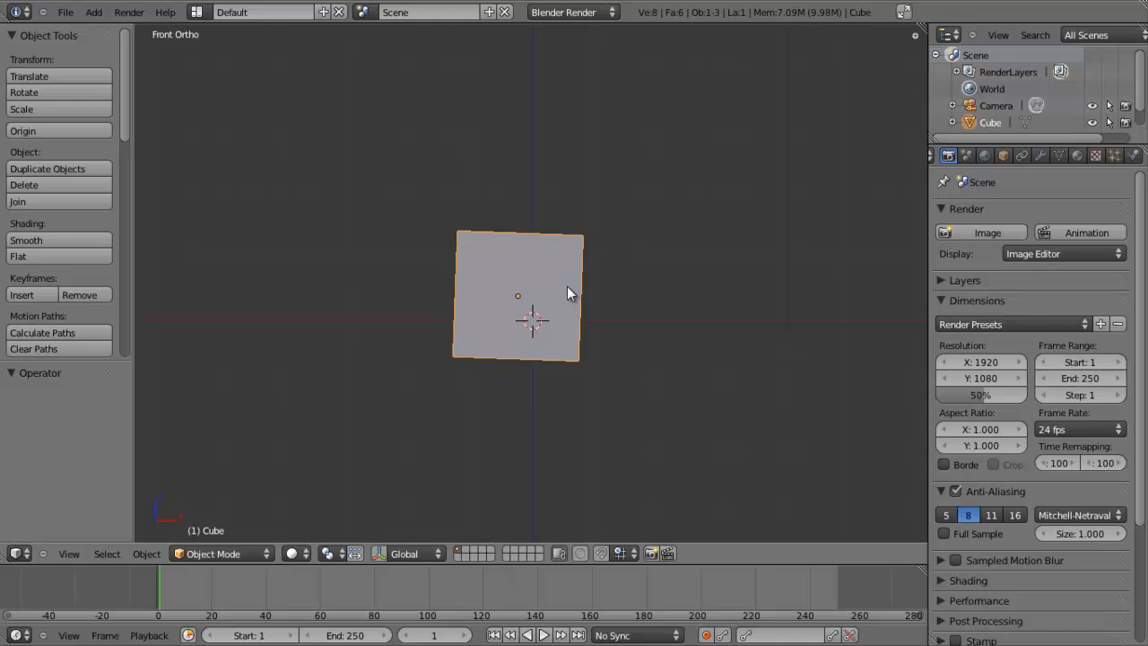
scroll(567, 287, "down", 3)
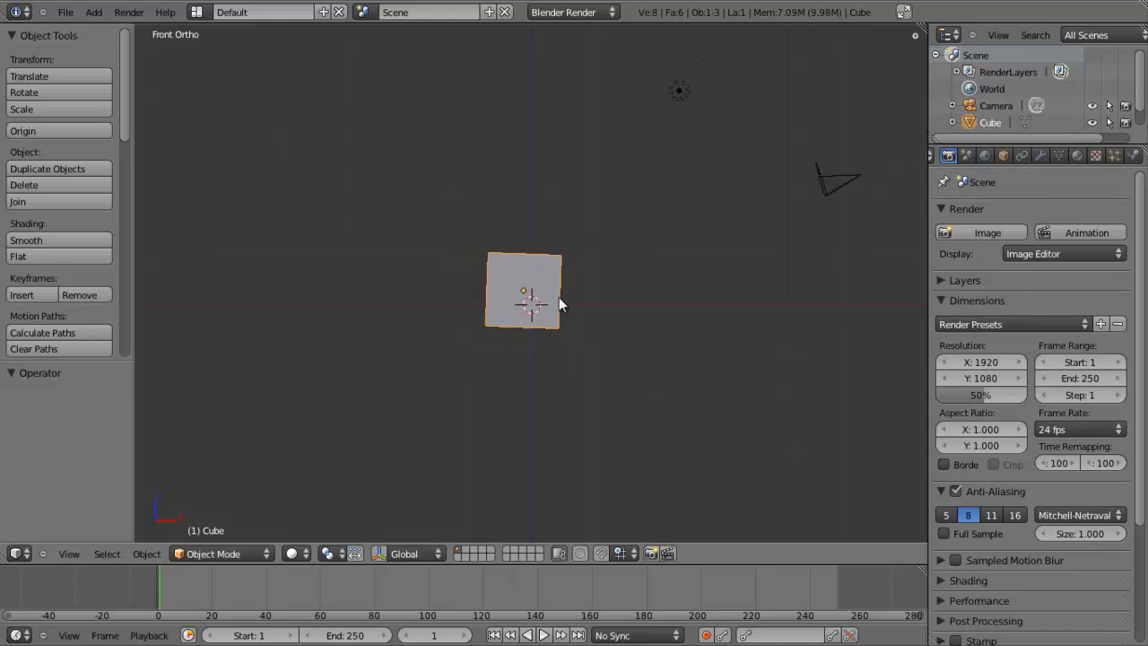
- Try moving the cube freely and in whole-unit snapped increments, and undo the move
key("g")
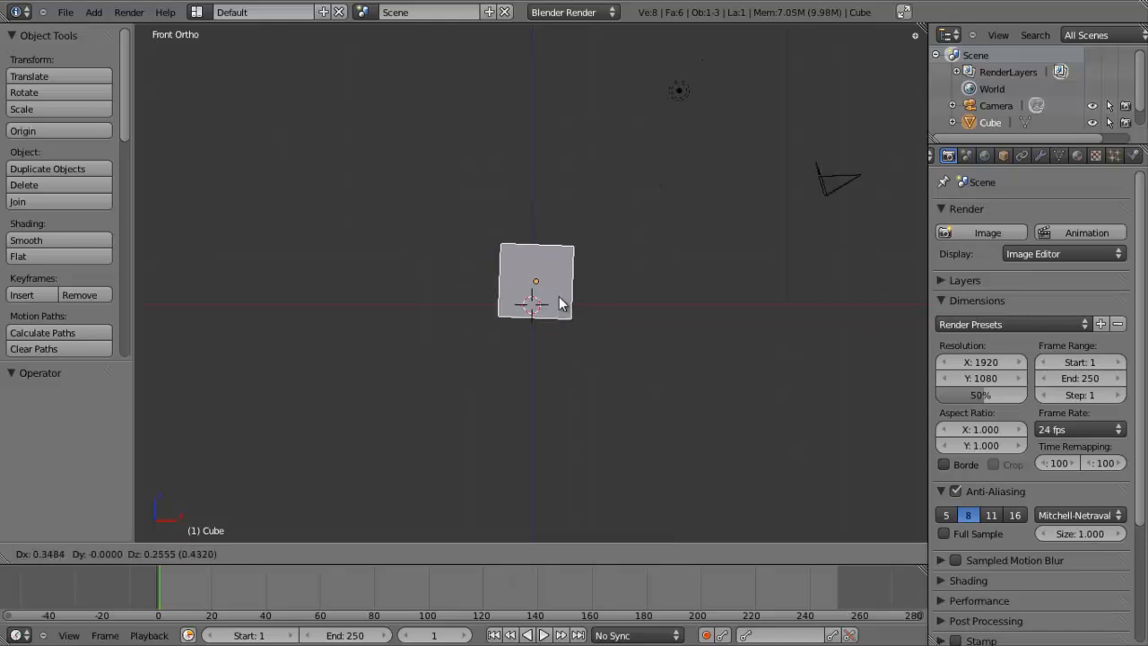
key("ctrl")
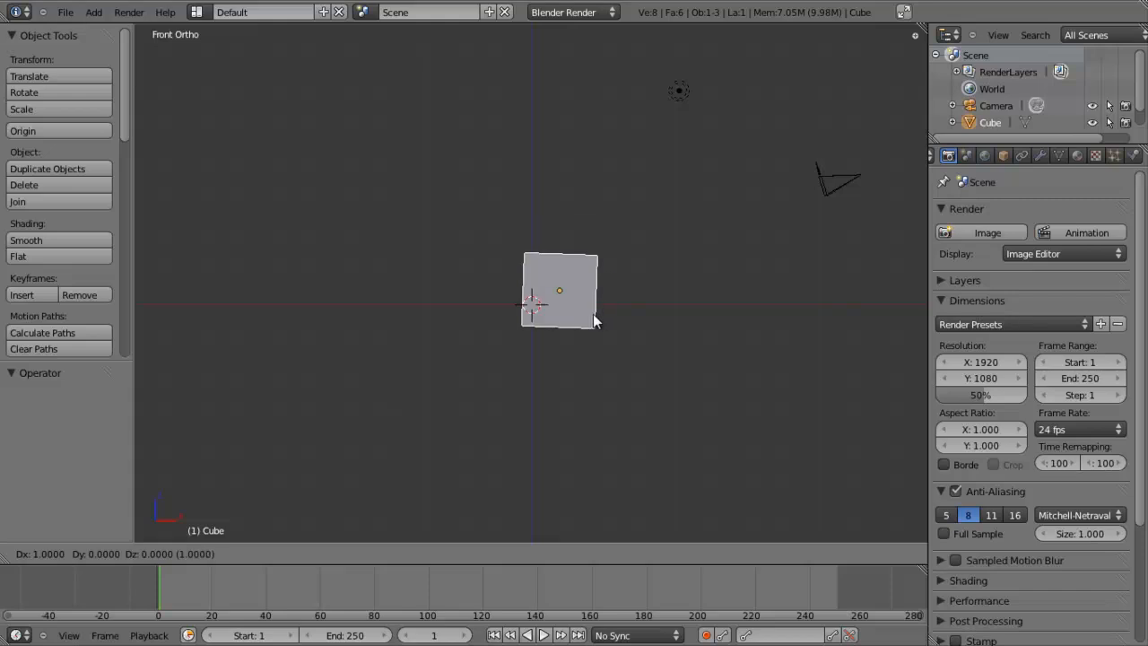
left_click(466, 310)
key("ctrl+z")
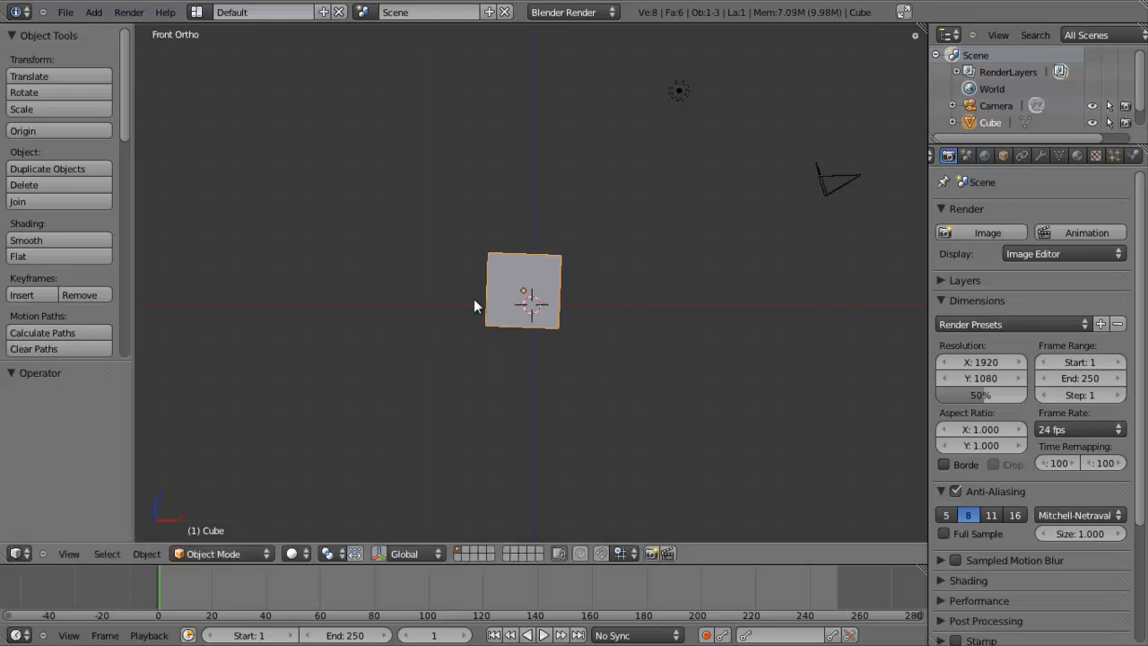
- Briefly switch away from the first scene layer, and return to the layer holding the cube
key("Delete")
middle_click_drag(472, 328, 507, 530)
key("ctrl+z")
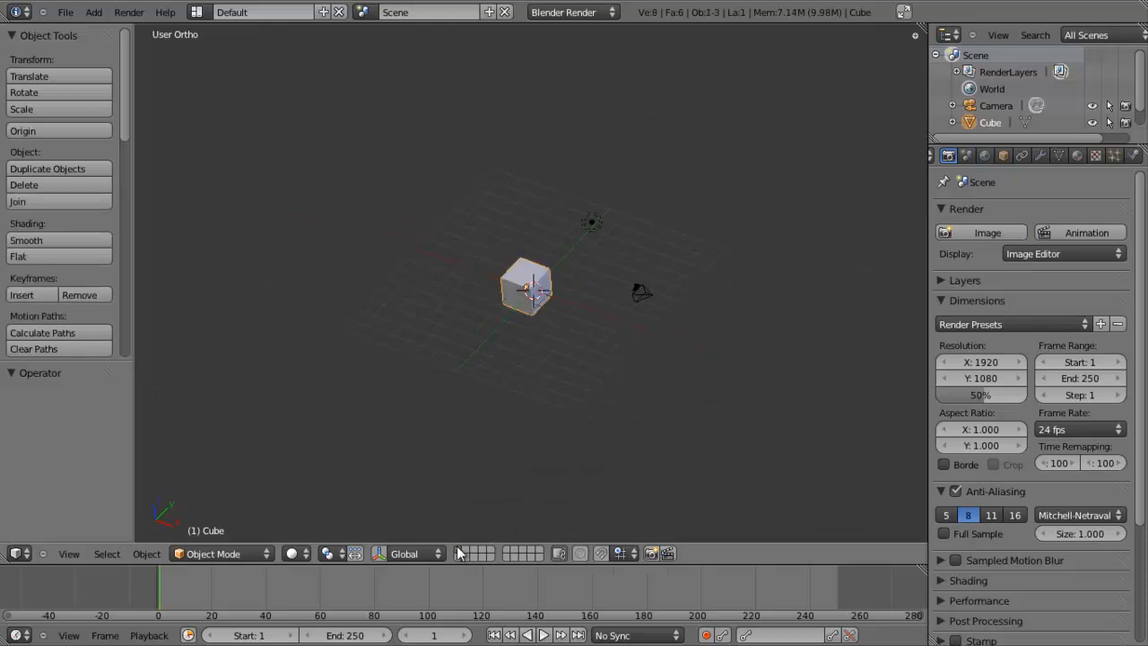
- Try rotating the cube in snapped angle increments, and cancel the rotation
scroll(566, 318, "up", 2)
middle_click_drag(566, 325, 415, 330)
scroll(442, 289, "down", 2)
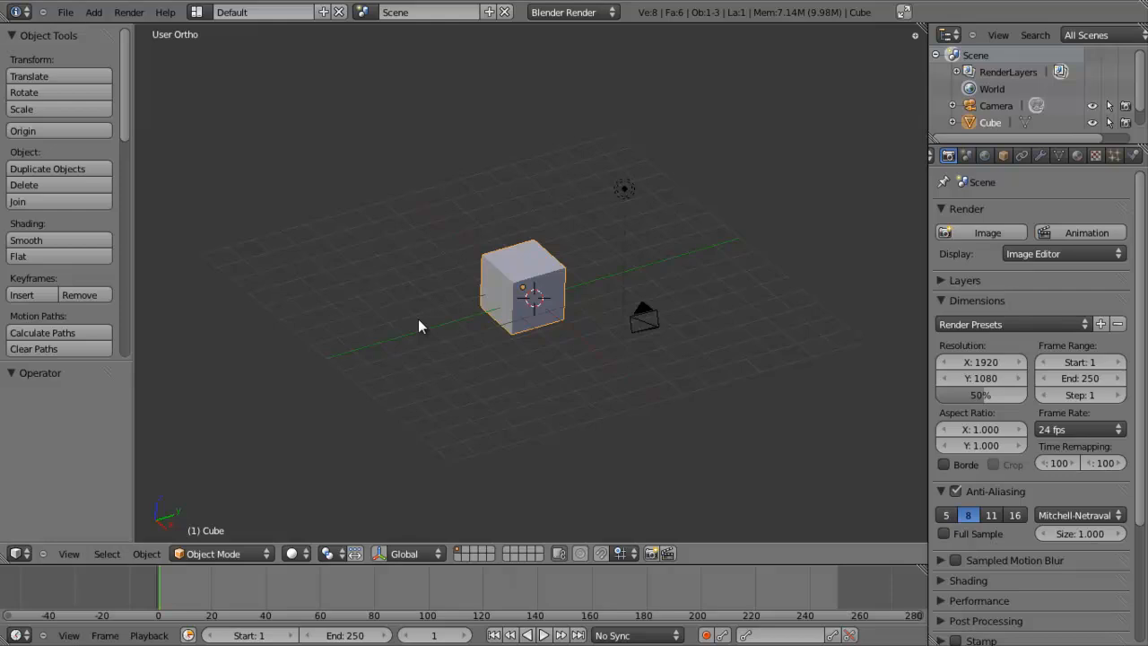
scroll(558, 287, "up", 3)
key("r")
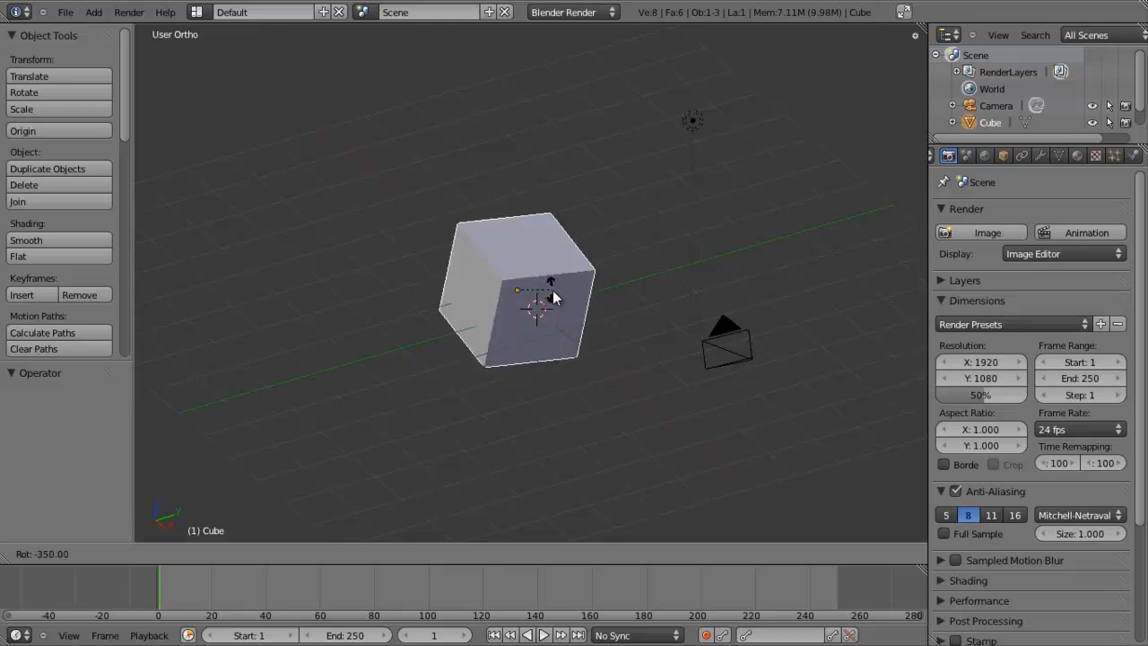
right_click(515, 252)
middle_click_drag(515, 252, 528, 349)
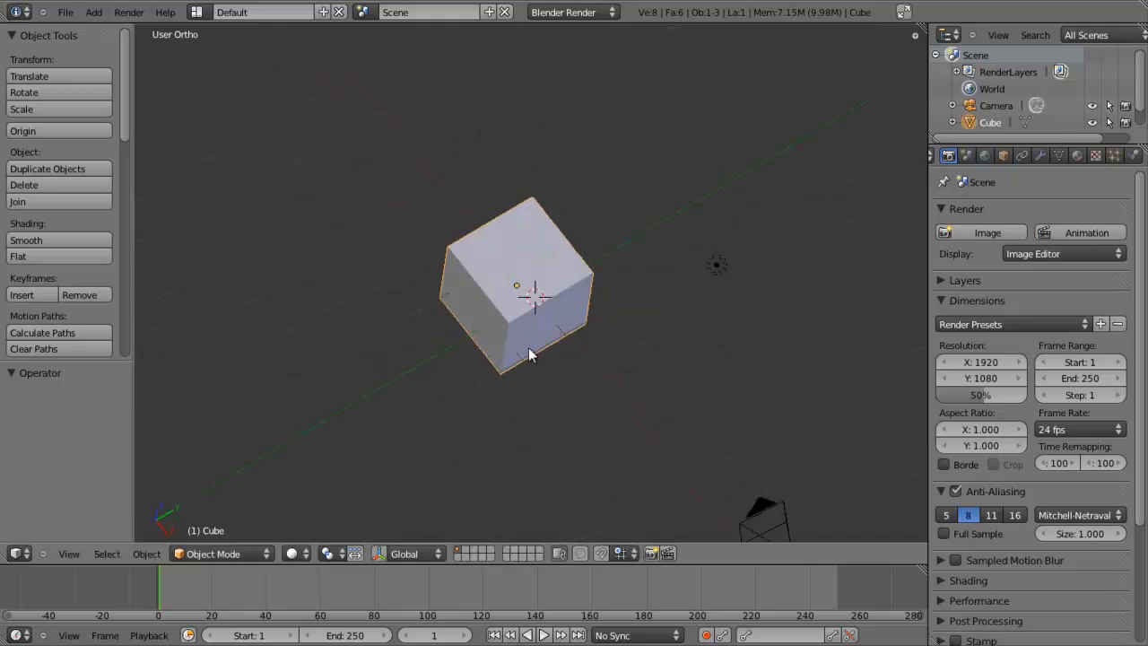
- Display the rotation manipulator on the cube and rotate the cube around the Z axis with it
left_click(395, 553)
left_click_drag(538, 341, 571, 321)
scroll(565, 306, "down", 4)
scroll(579, 314, "up", 4)
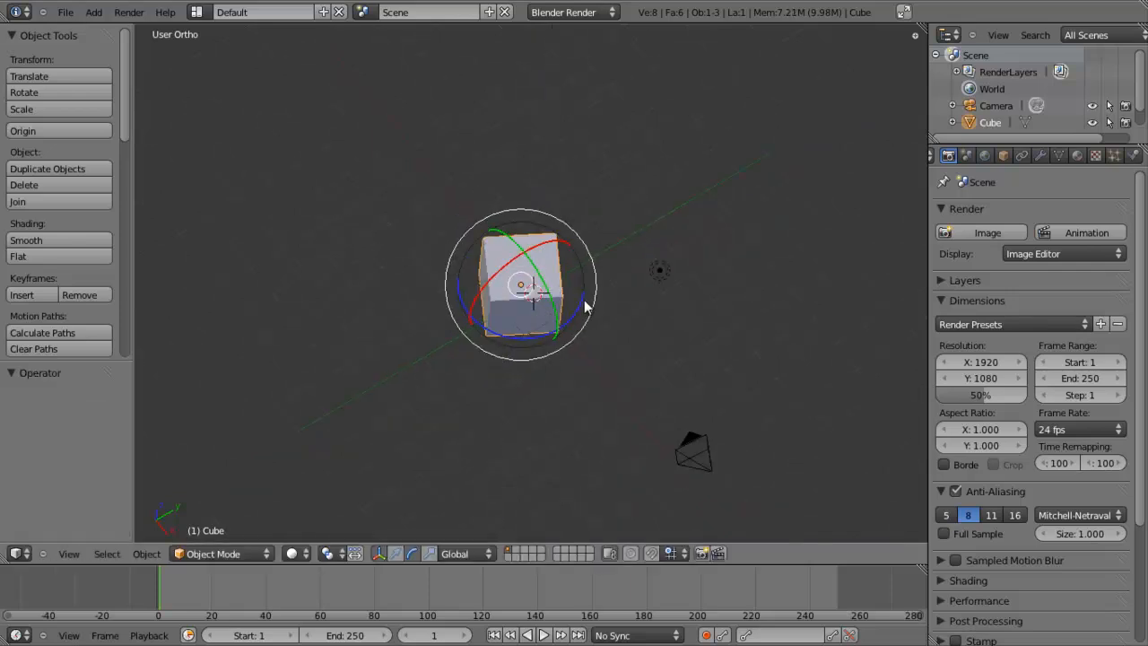
middle_click_drag(578, 319, 563, 238)
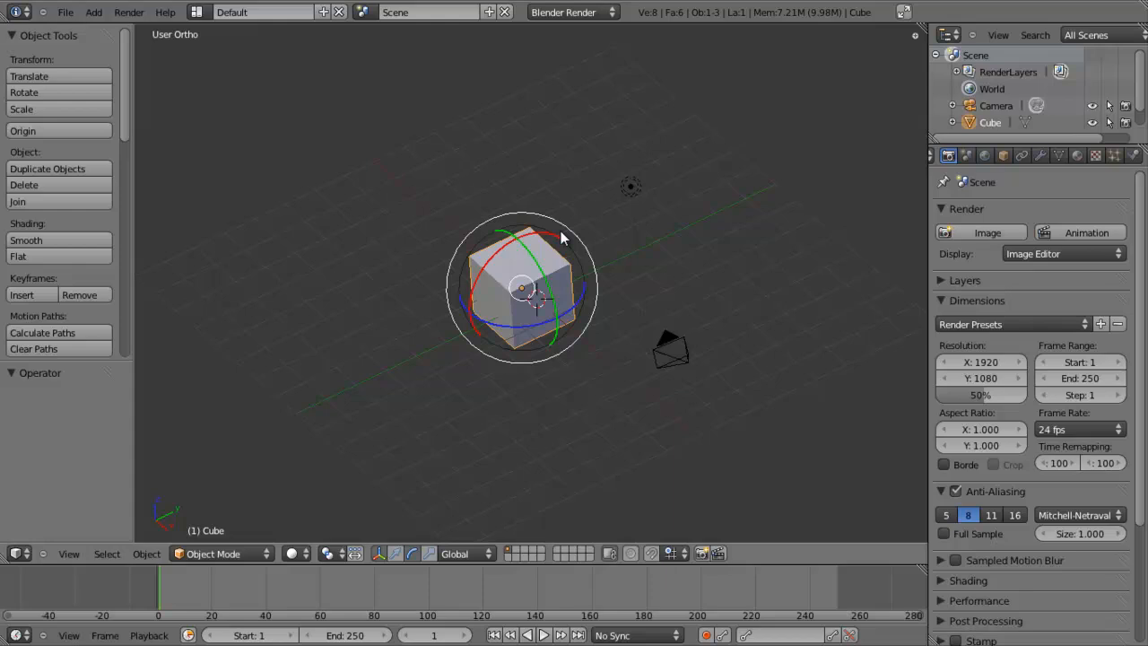
- Briefly enter and leave Edit Mode on the cube, and turn off the transform manipulator
key("Tab")
key("Tab")
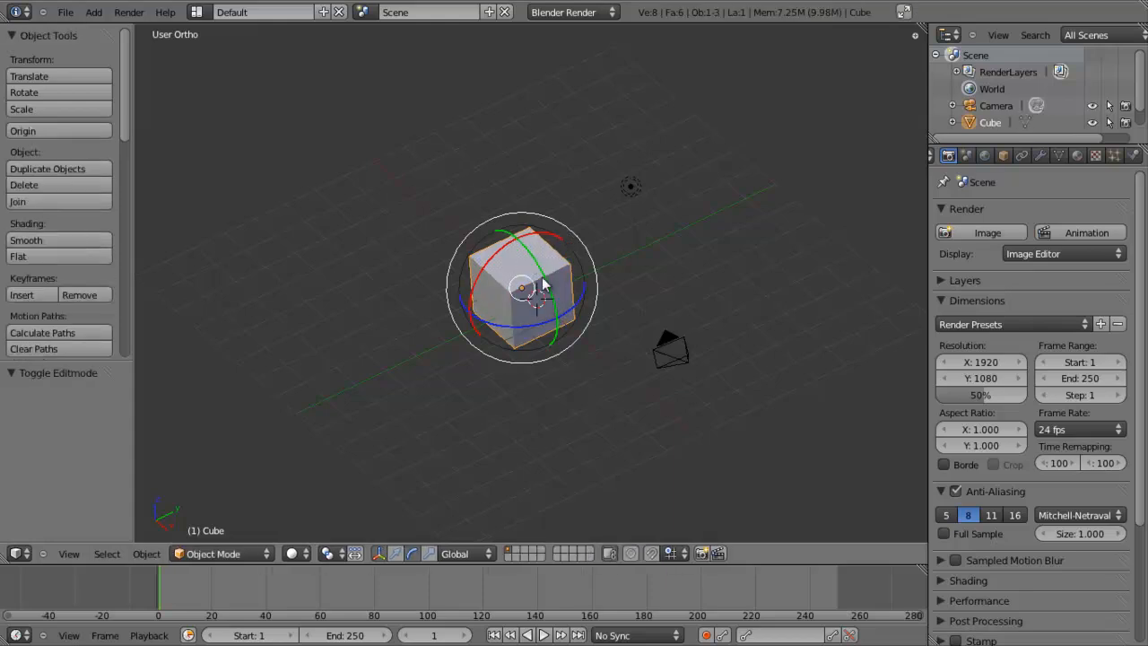
scroll(365, 532, "up", 2)
left_click(378, 554)
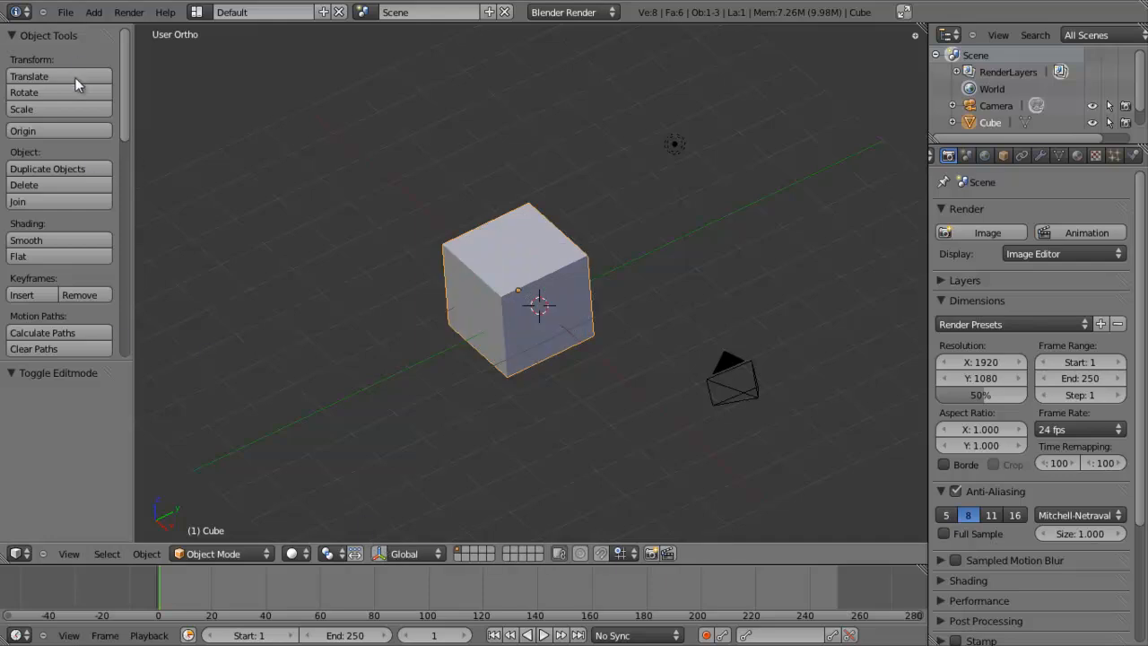
- Apply smooth shading to the cube, view it from another angle, and set the cube back to flat shading
scroll(125, 111, "down", 1)
mouse_move(124, 110)
left_mouse_down()
mouse_move(132, 224)
mouse_move(158, 99)
left_mouse_up()
left_click(67, 240)
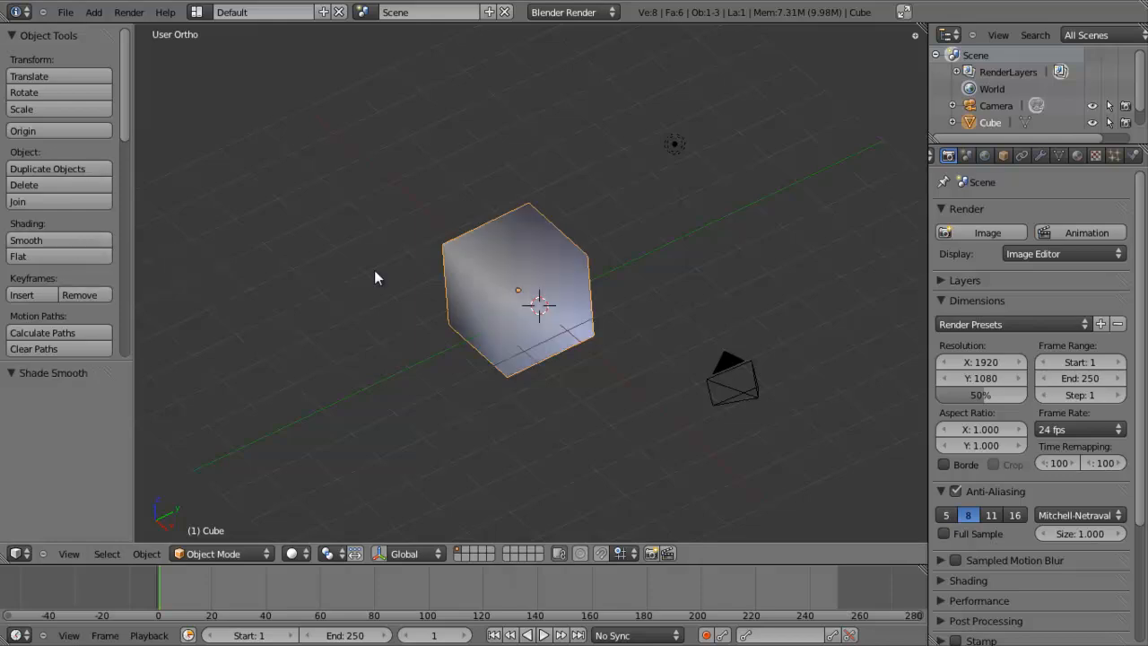
mouse_move(485, 303)
middle_mouse_down()
mouse_move(504, 291)
mouse_move(470, 234)
mouse_move(494, 332)
mouse_move(444, 206)
middle_mouse_up()
scroll(544, 327, "up", 2)
middle_click_drag(544, 328, 553, 339)
left_click(20, 256)
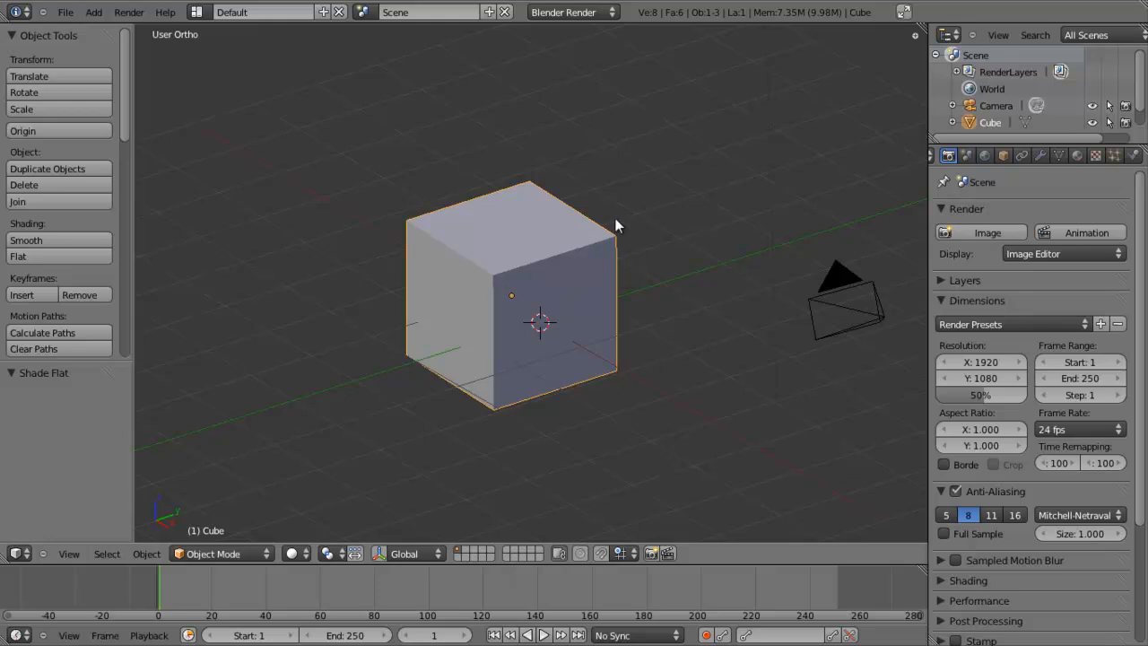
- Switch the cube to smooth shading again to examine its edges, and restore flat shading
middle_click_drag(569, 236, 459, 330)
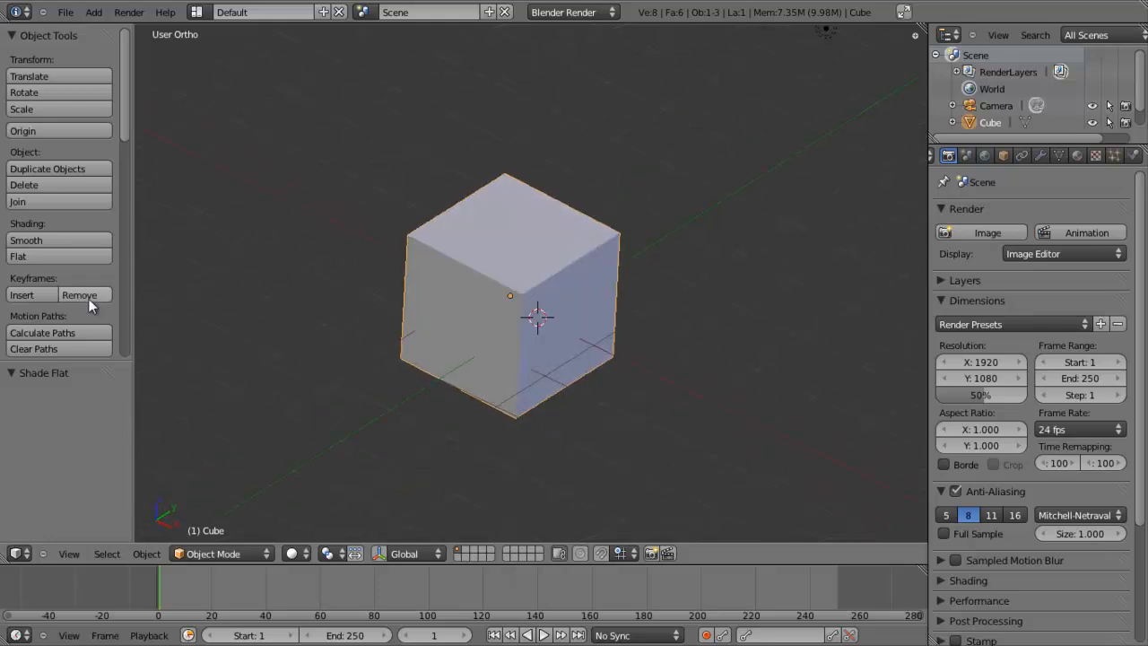
left_click(66, 240)
mouse_move(545, 359)
middle_mouse_down()
mouse_move(519, 355)
mouse_move(538, 267)
middle_mouse_up()
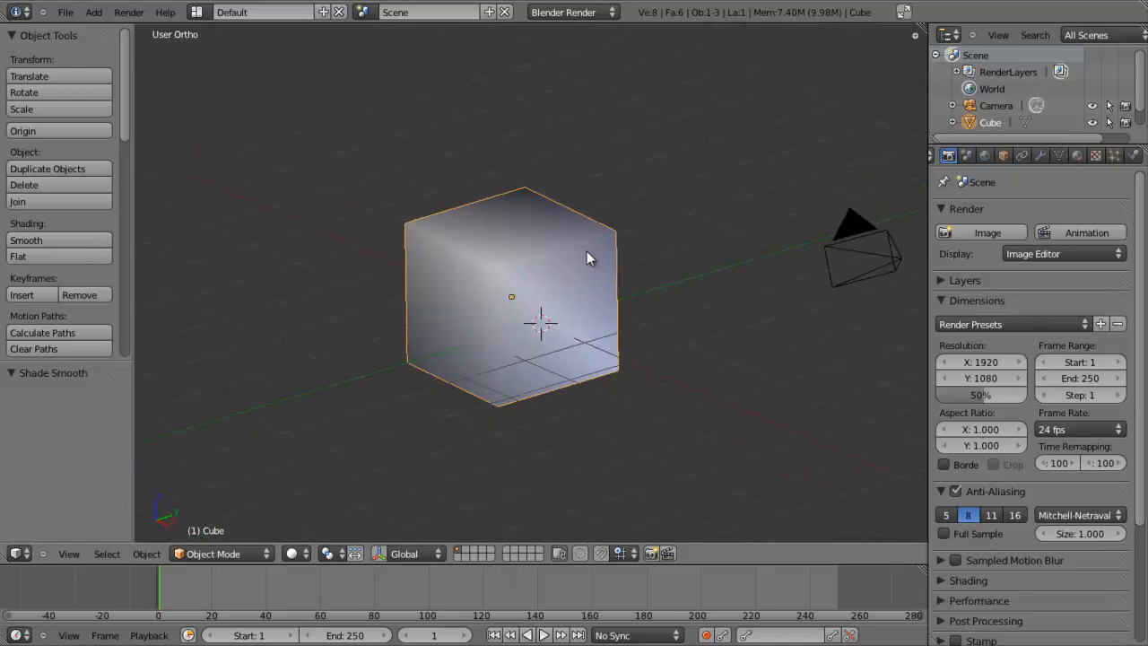
scroll(527, 320, "down", 4)
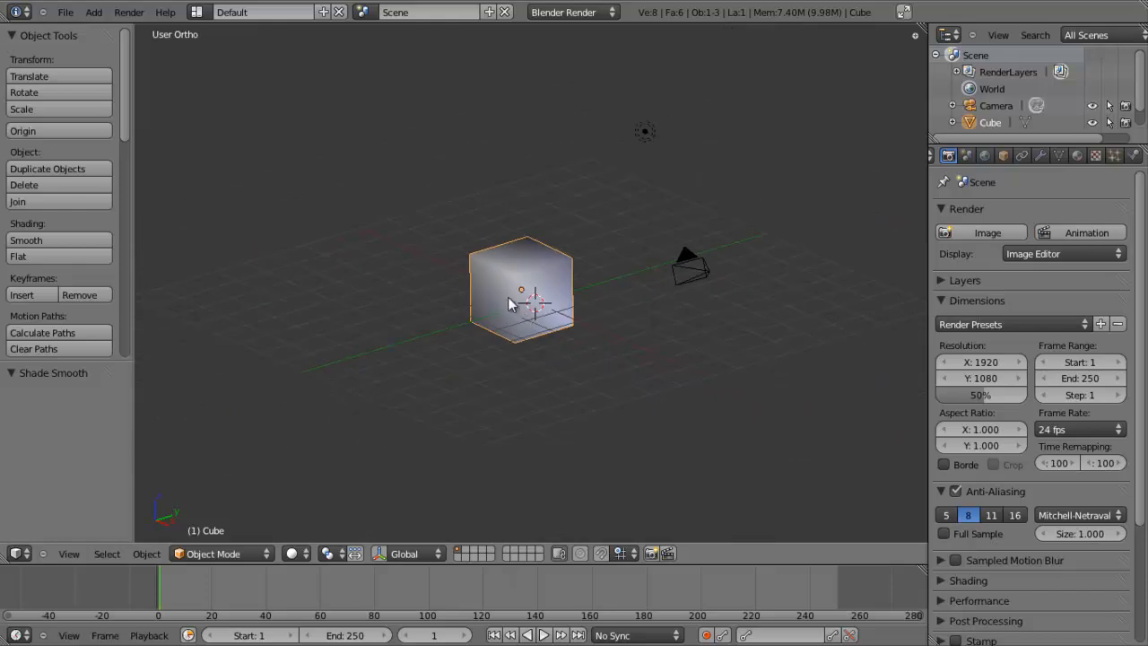
scroll(524, 314, "up", 4)
middle_click_drag(482, 270, 510, 328)
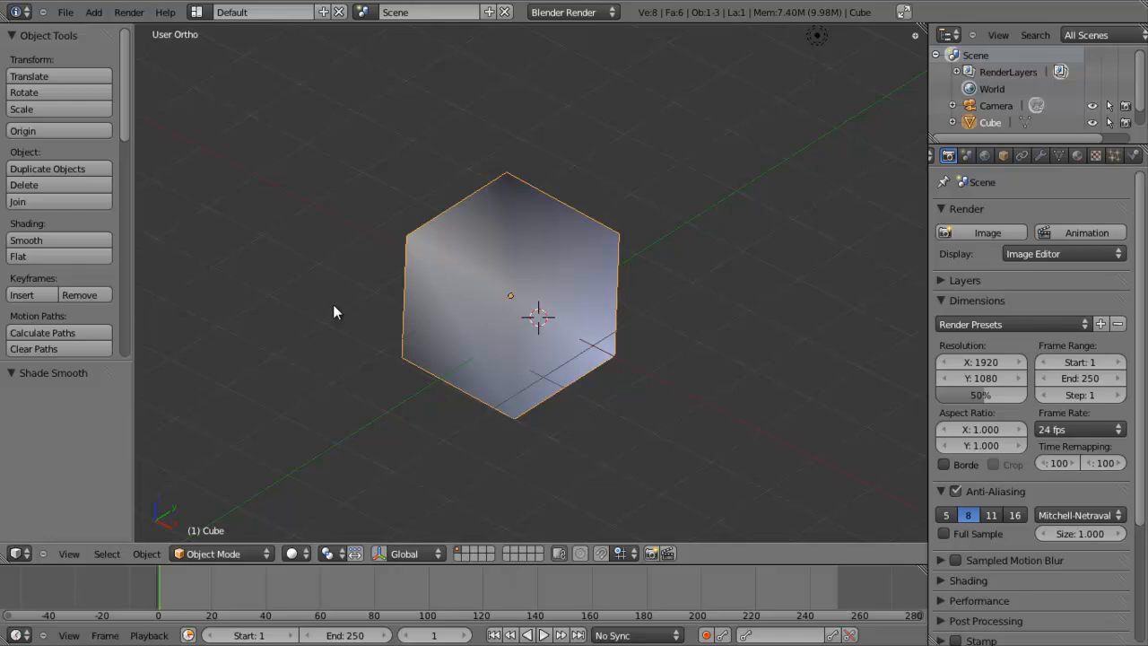
left_click(102, 258)
- Collapse the Unreal Tools and Light Field Tools sections of the tool shelf, and look through the remaining object tools
scroll(101, 260, "down", 6)
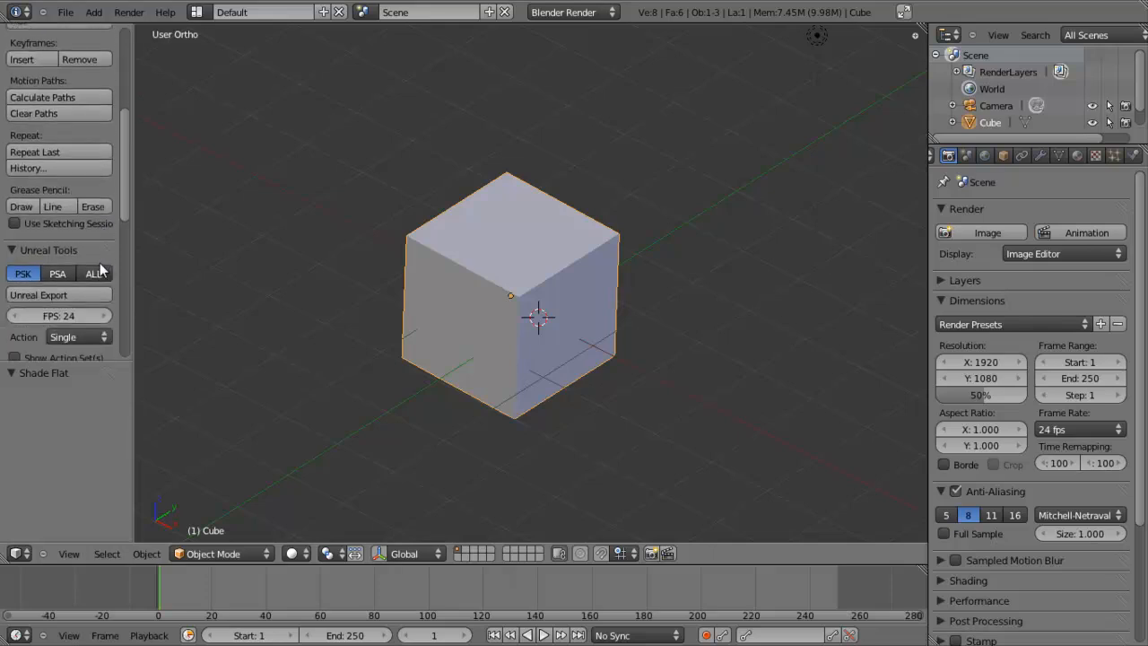
scroll(100, 261, "up", 1)
scroll(99, 261, "down", 4)
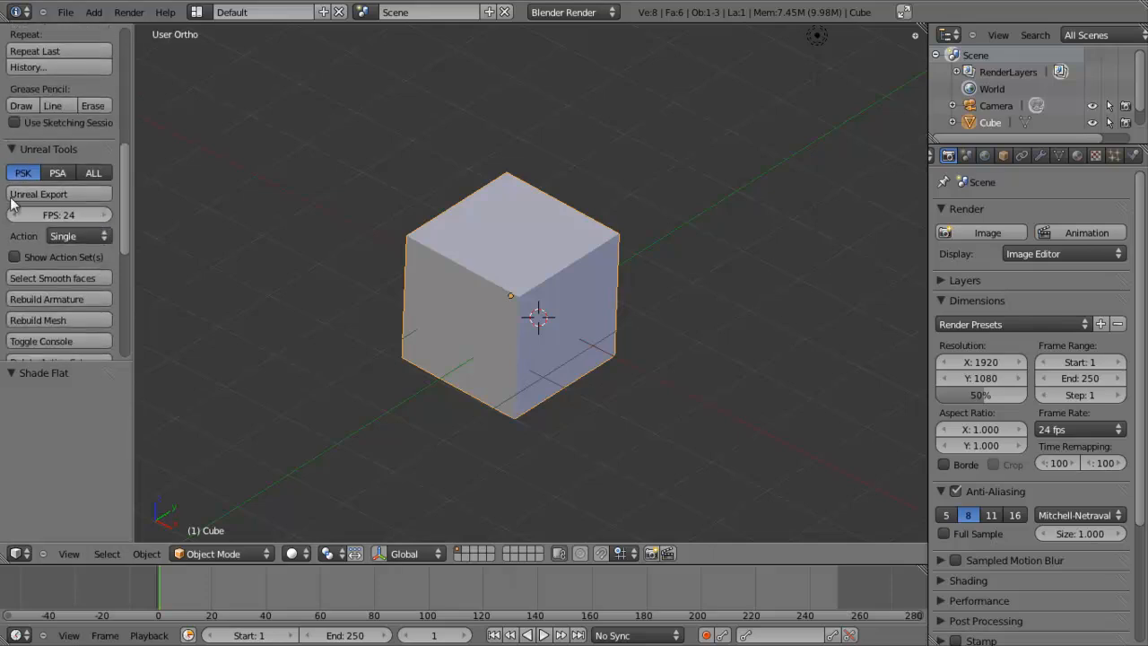
left_click(16, 146)
scroll(17, 189, "up", 8)
scroll(17, 235, "up", 2)
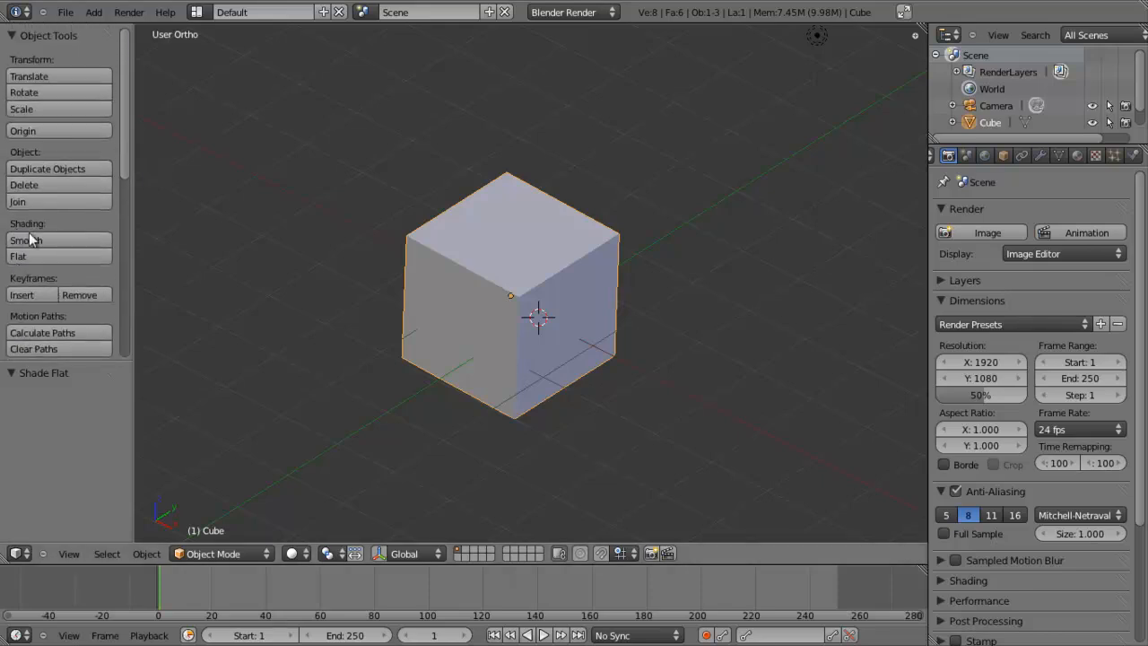
scroll(37, 226, "down", 10)
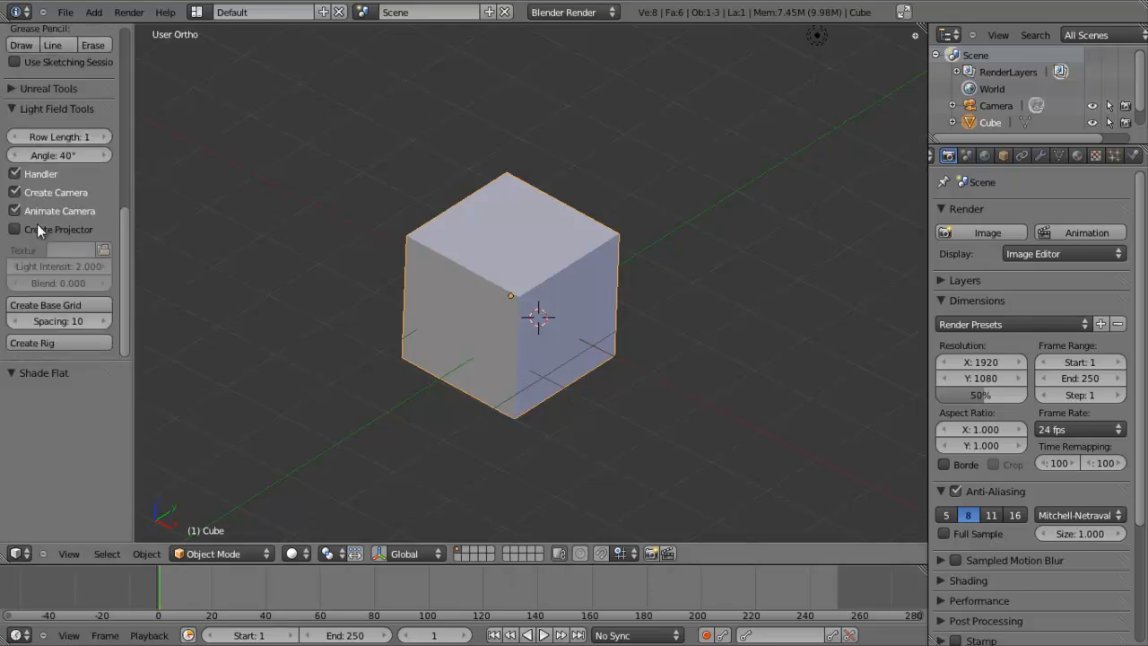
scroll(18, 202, "up", 3)
left_click(12, 205)
scroll(39, 180, "up", 8)
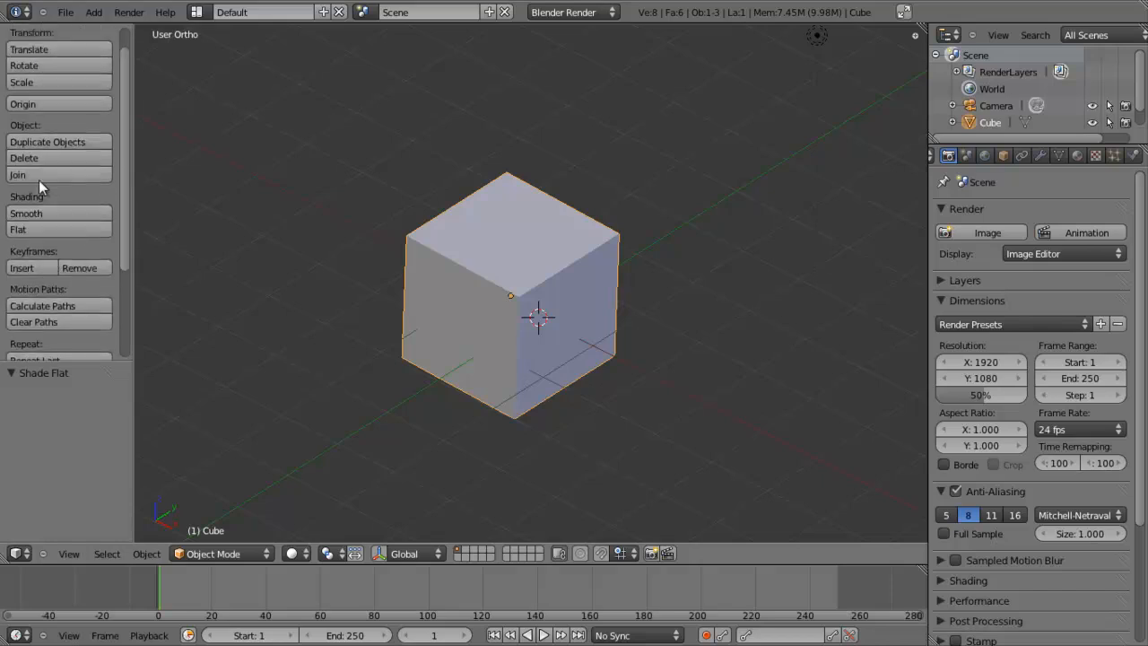
scroll(38, 179, "up", 1)
scroll(43, 183, "down", 3)
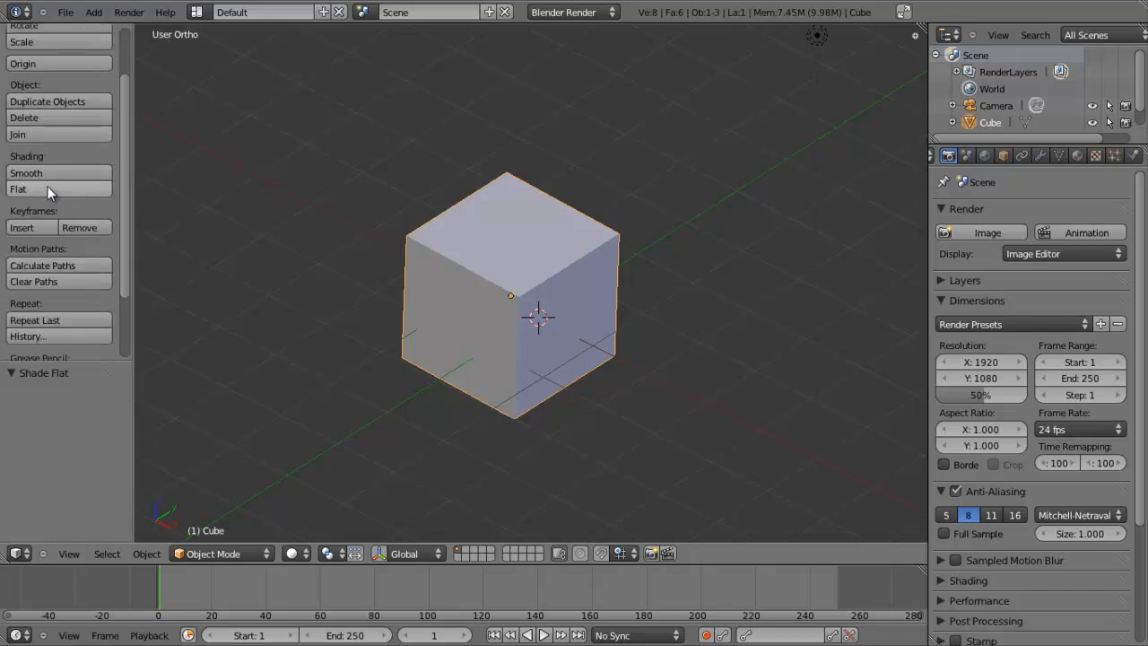
scroll(48, 178, "down", 3)
scroll(86, 191, "up", 6)
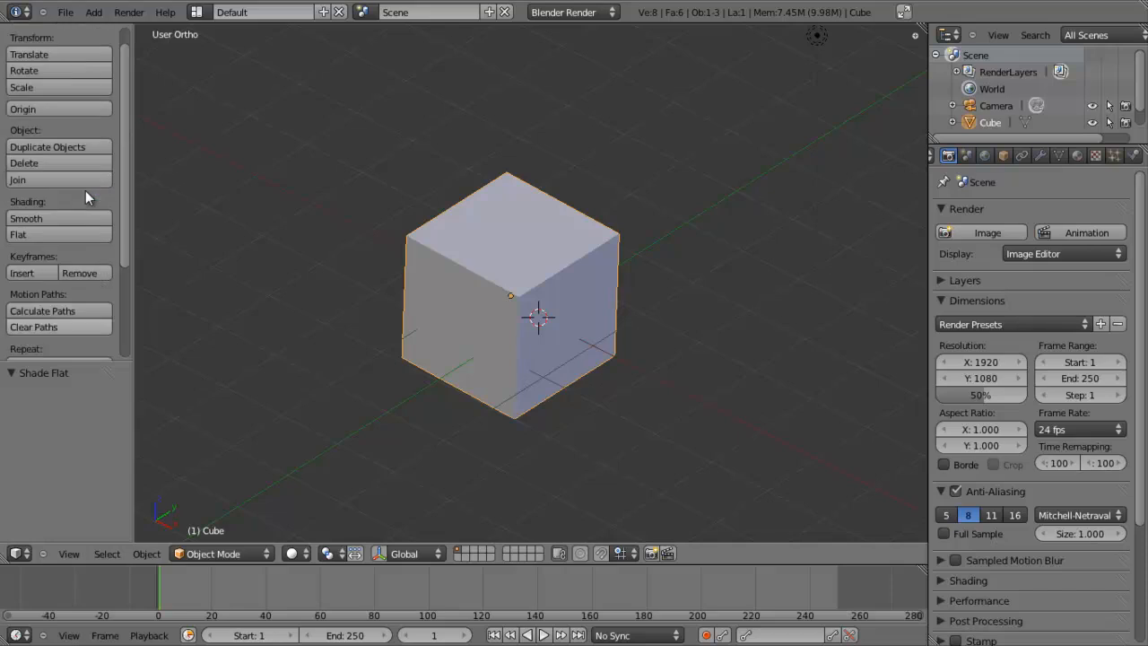
scroll(515, 296, "down", 3)
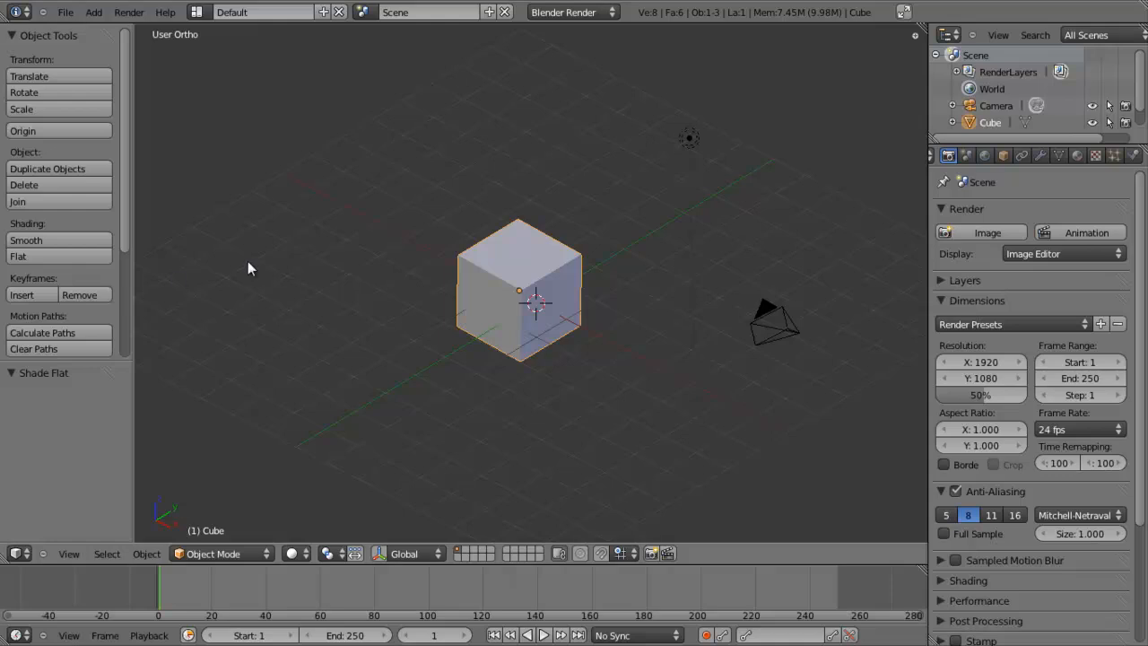
- Hide the tool shelf to enlarge the 3D view around the cube
key("t")
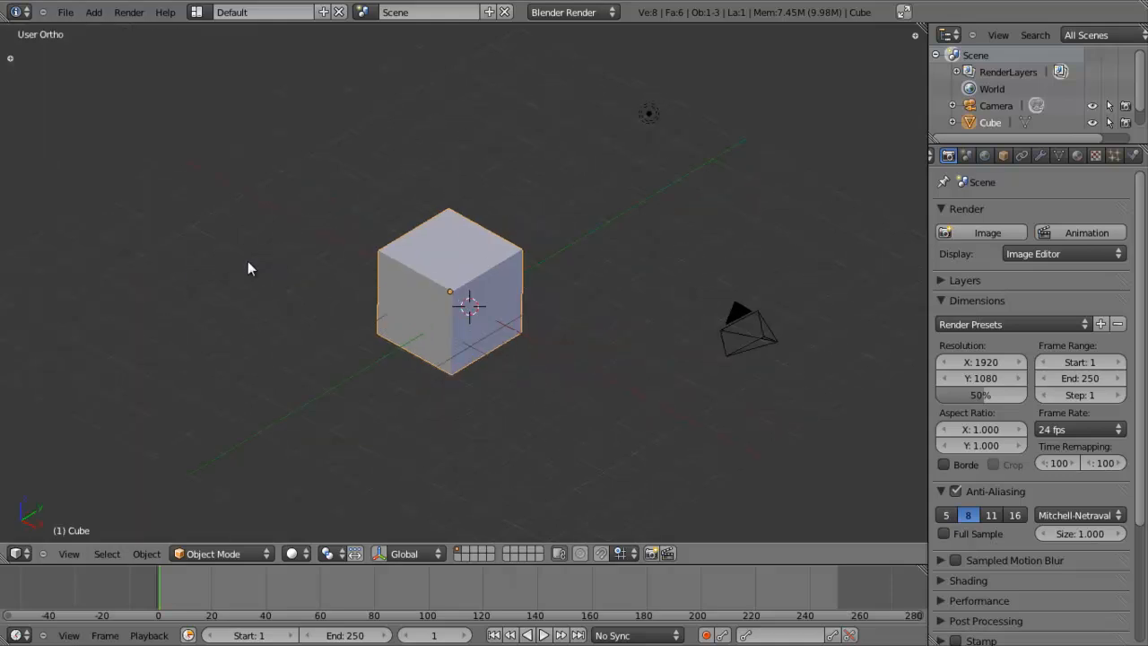
scroll(248, 261, "down", 4)
middle_click_drag(354, 284, 362, 320)
scroll(363, 320, "up", 3)
middle_click_drag(427, 293, 436, 289)
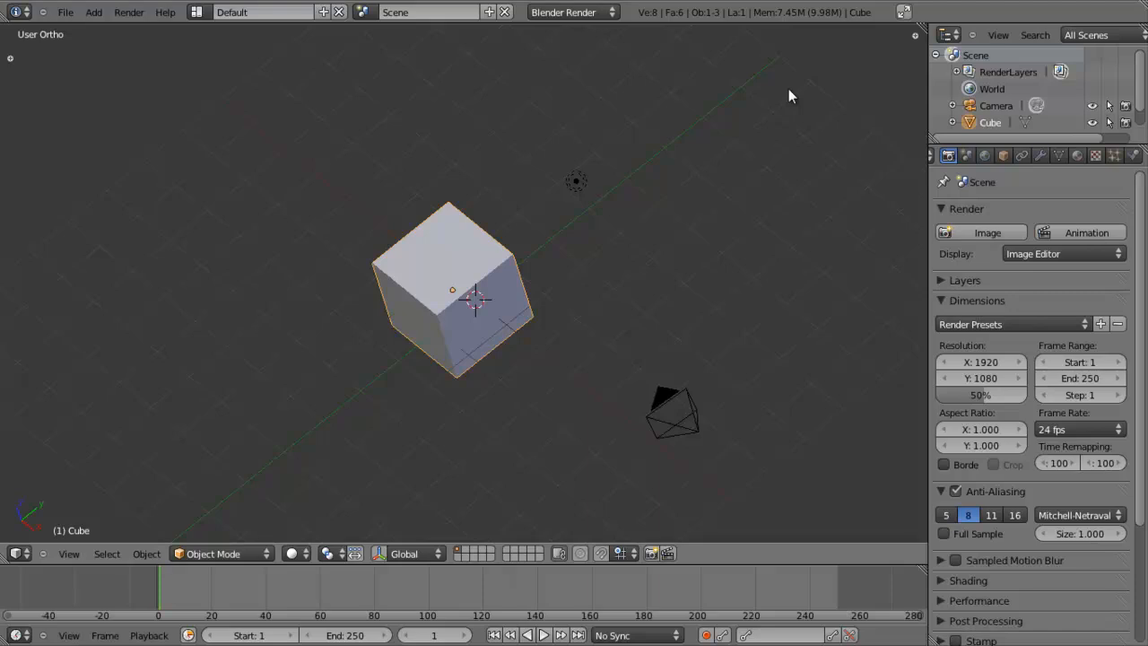
- Show the 3D view's properties region and examine the cube's Transform values and the View, Item and Display settings
key("n")
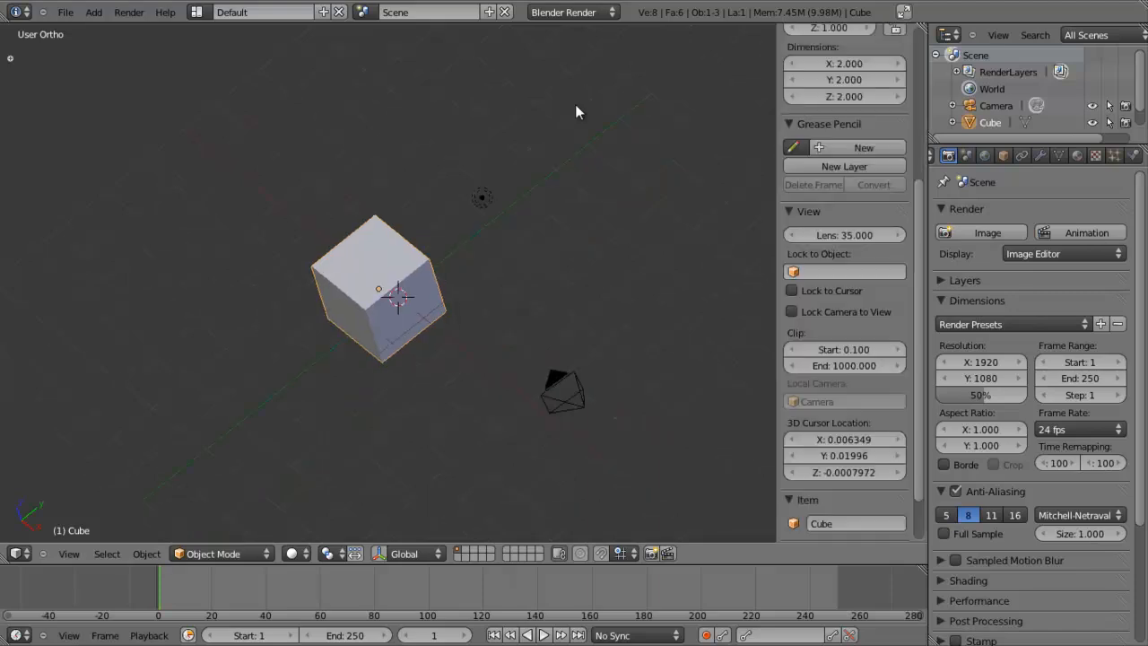
scroll(814, 211, "up", 7)
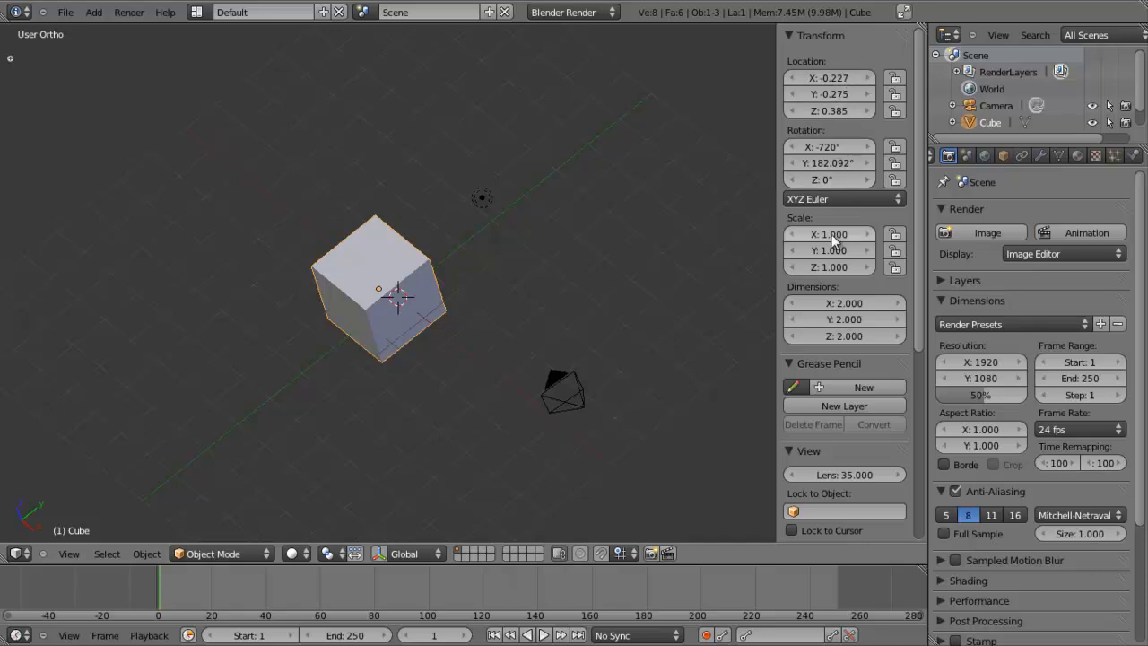
scroll(833, 235, "down", 8)
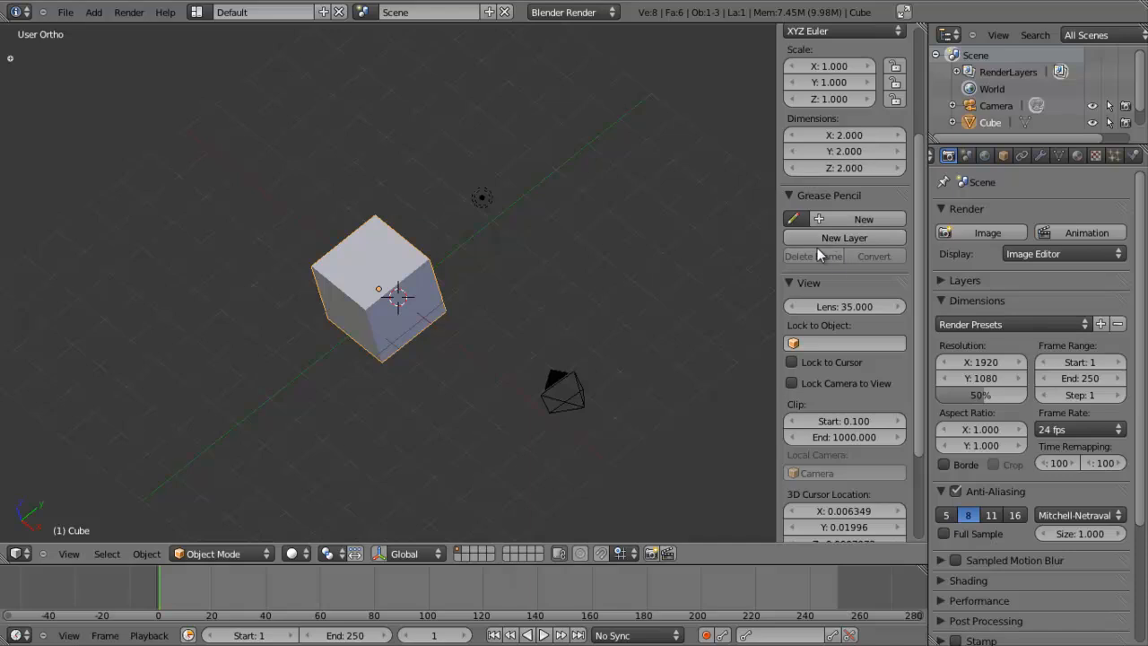
scroll(826, 244, "down", 1)
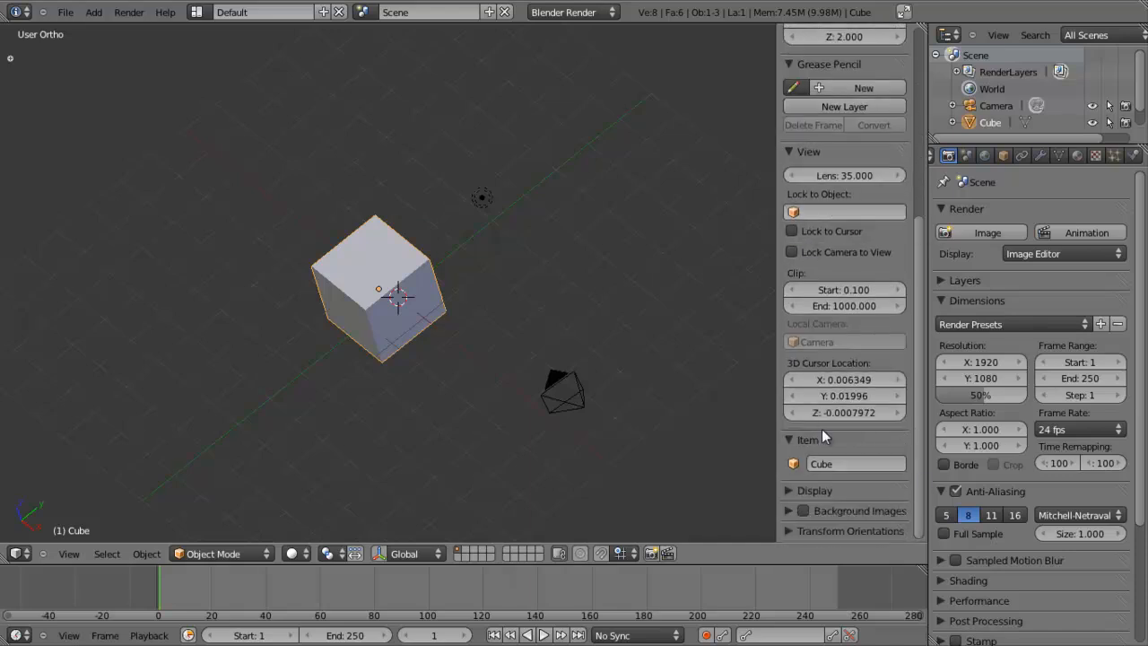
scroll(825, 417, "up", 2)
scroll(824, 413, "up", 5)
scroll(822, 409, "down", 7)
left_click(789, 491)
scroll(788, 498, "down", 8)
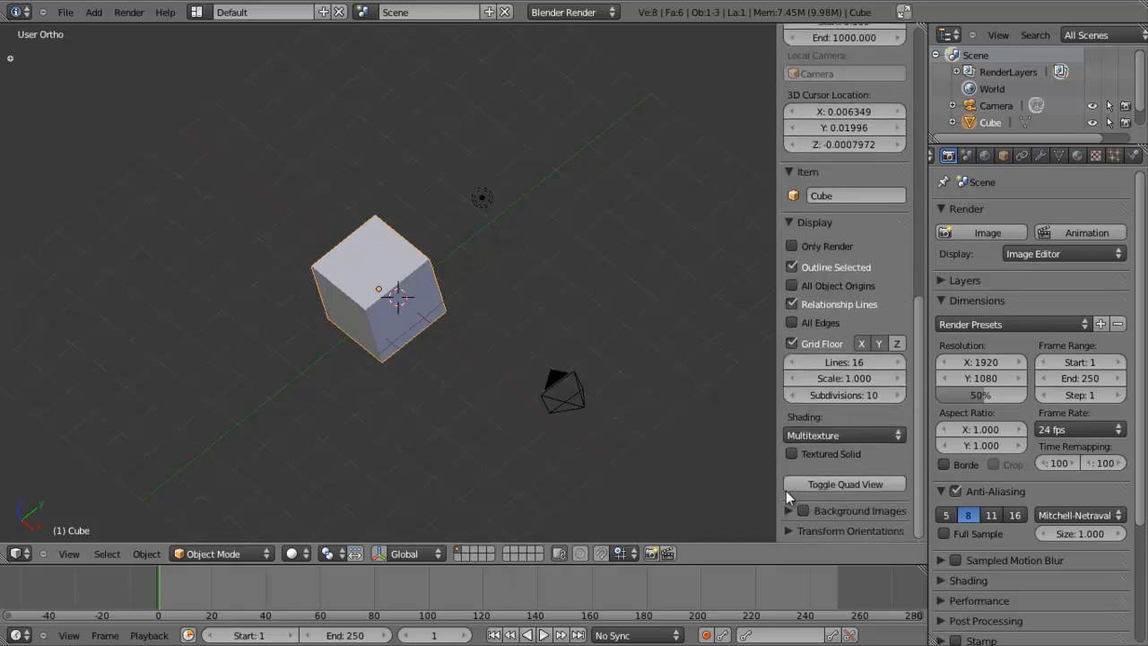
scroll(794, 220, "up", 10)
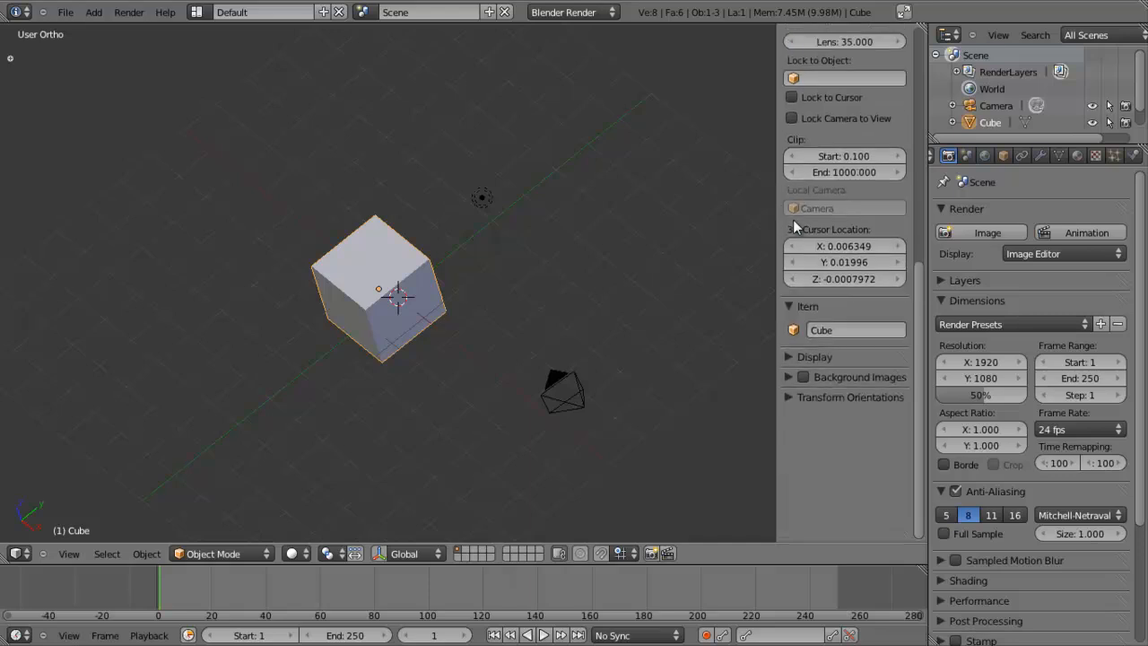
scroll(794, 224, "up", 4)
scroll(429, 302, "down", 3)
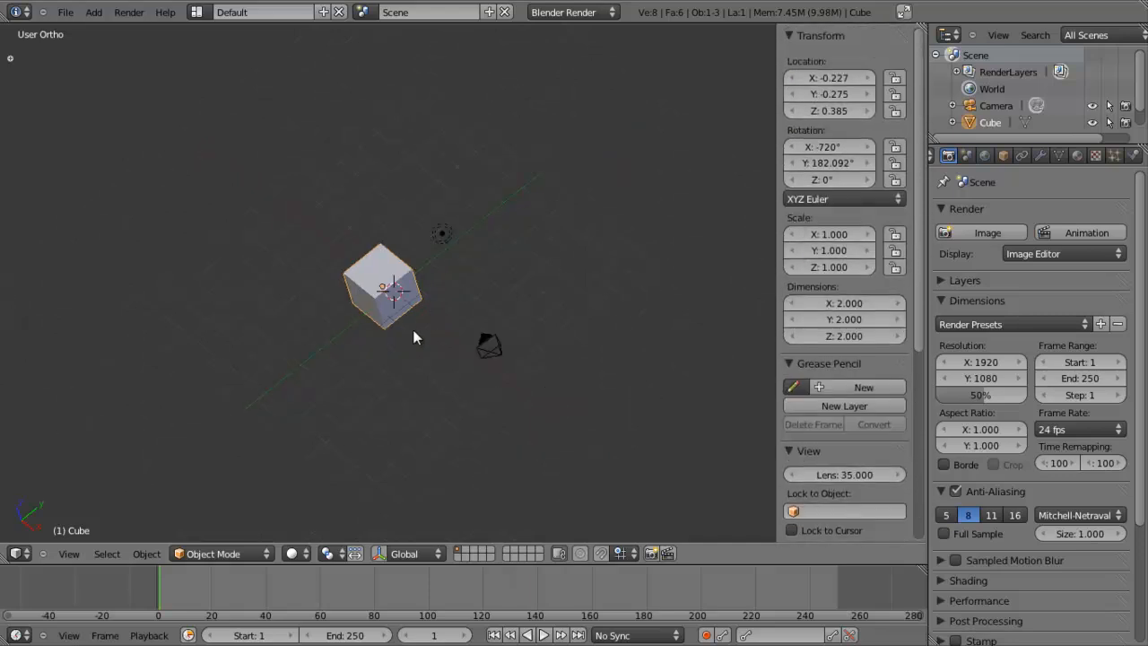
- Hide the 3D view's properties region
middle_click_drag(441, 285, 495, 305)
scroll(494, 305, "up", 5)
middle_click_drag(460, 341, 454, 312)
scroll(454, 312, "down", 5)
key("n")
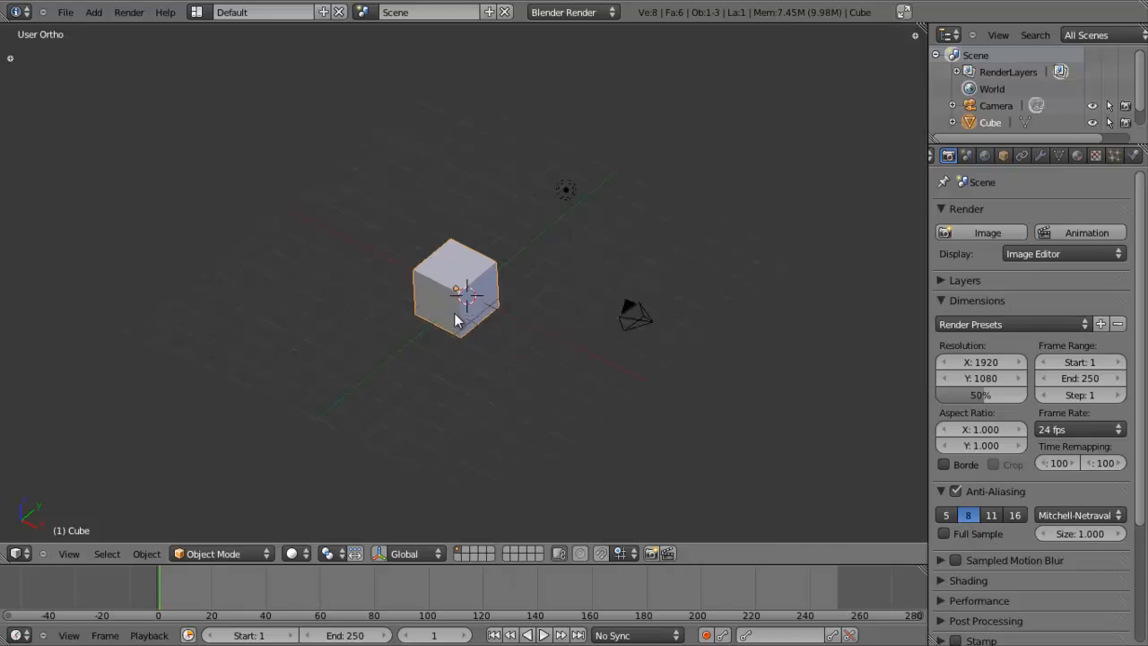
- Try moving the cube freely in the 3D view, and undo the move
middle_click_drag(456, 321, 467, 235, "shift")
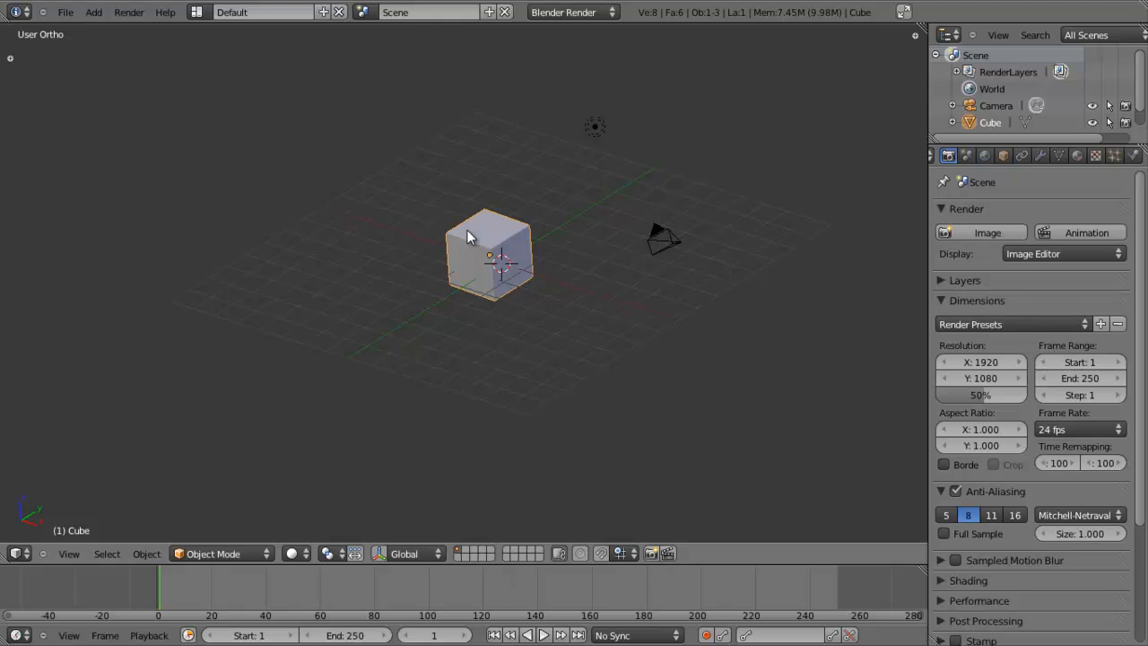
scroll(466, 230, "up", 3)
middle_click_drag(553, 286, 528, 297, "shift")
key("shift+g")
scroll(518, 229, "down", 3)
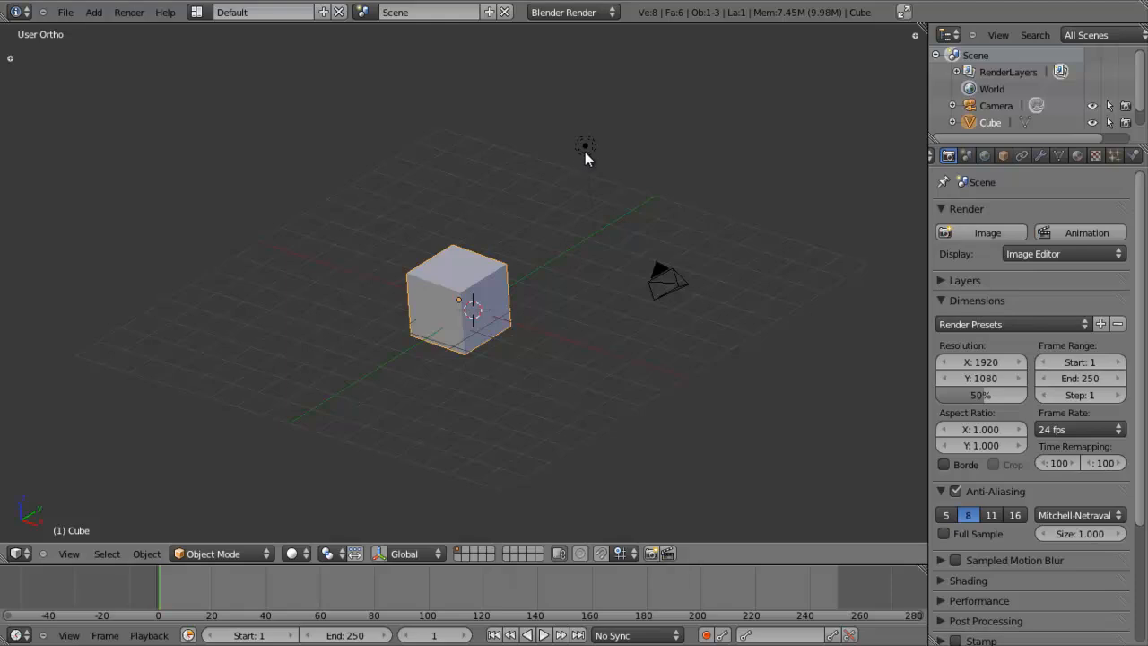
key("g")
left_click(485, 309)
key("ctrl+z")
- Look through the types of objects that can be added, and add a UV Sphere mesh to the scene
left_click(96, 13)
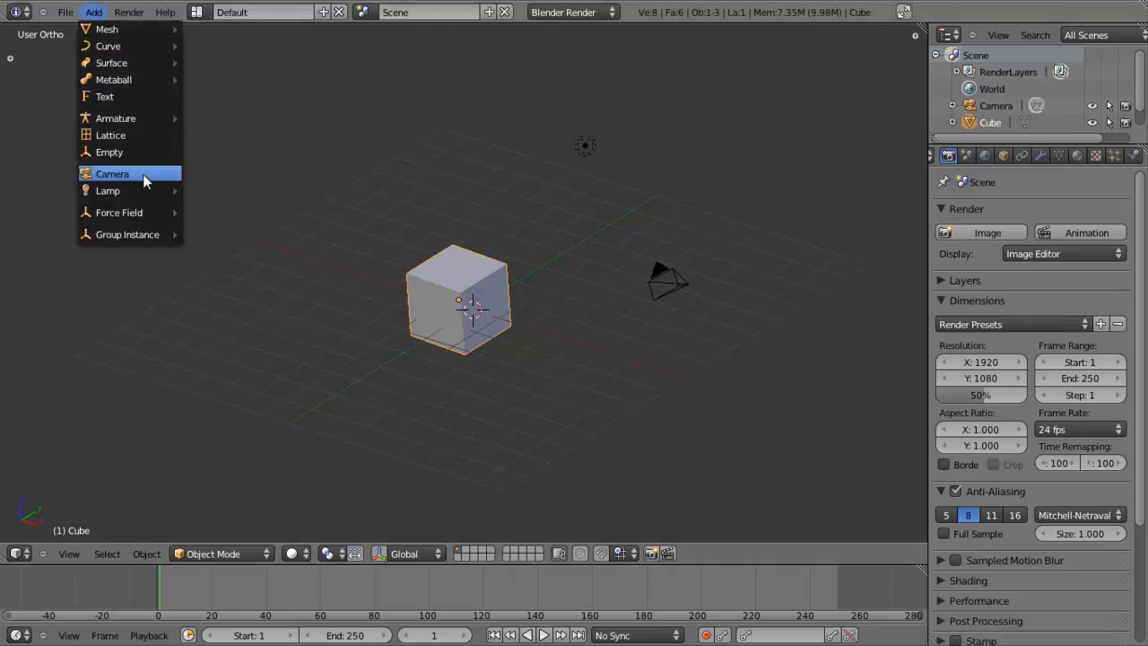
mouse_move(144, 195)
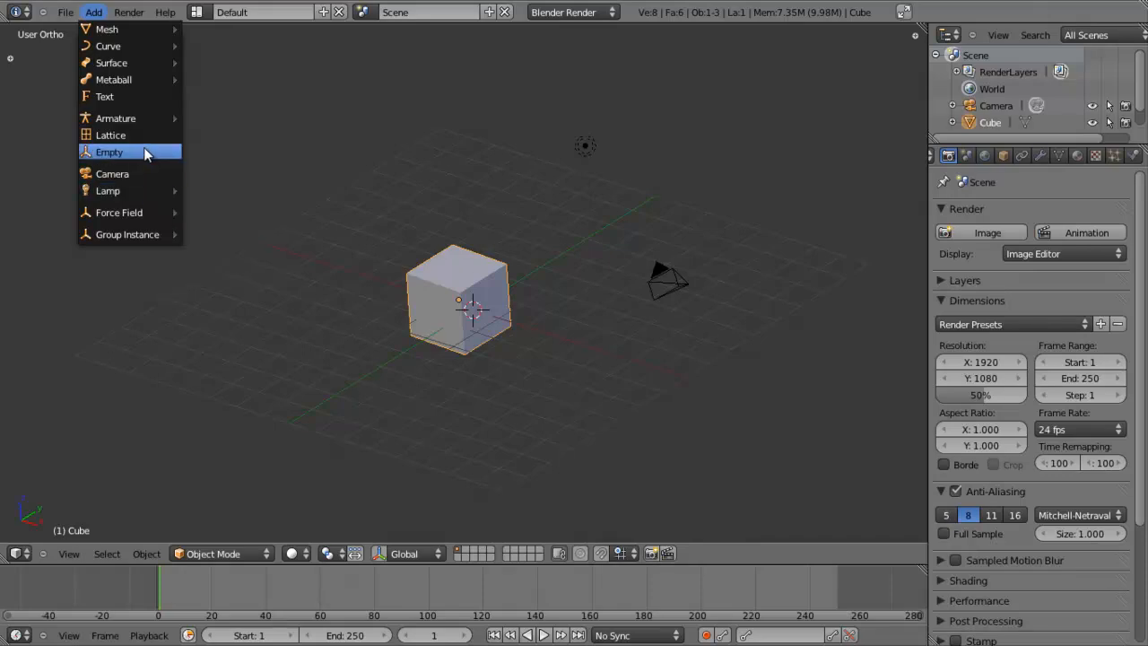
mouse_move(125, 52)
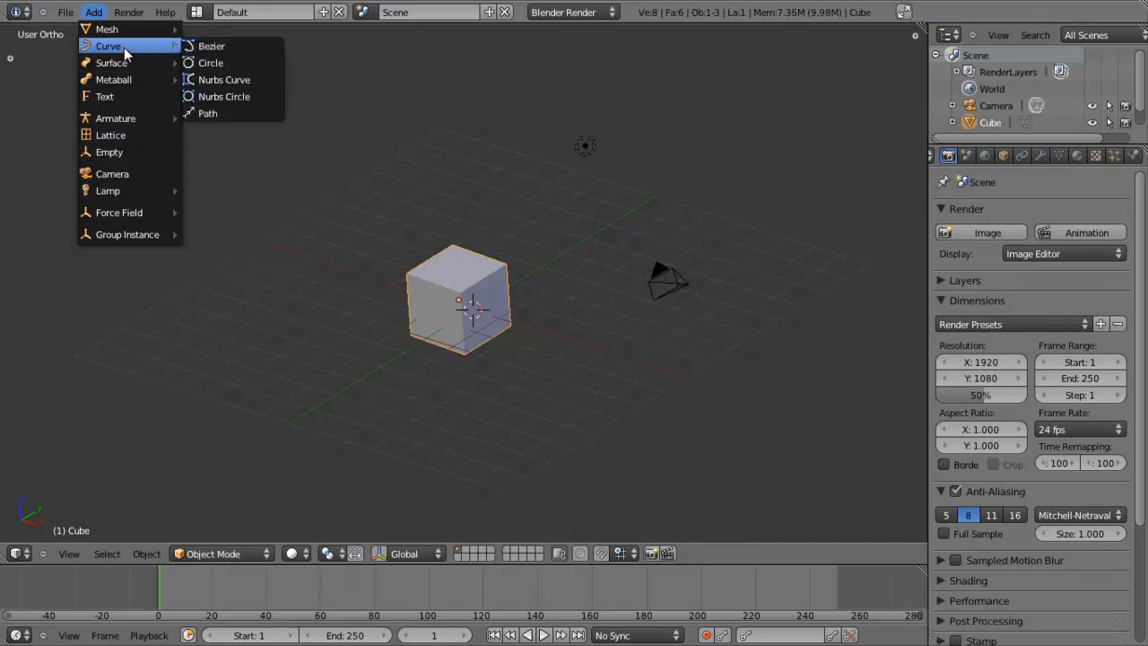
mouse_move(122, 32)
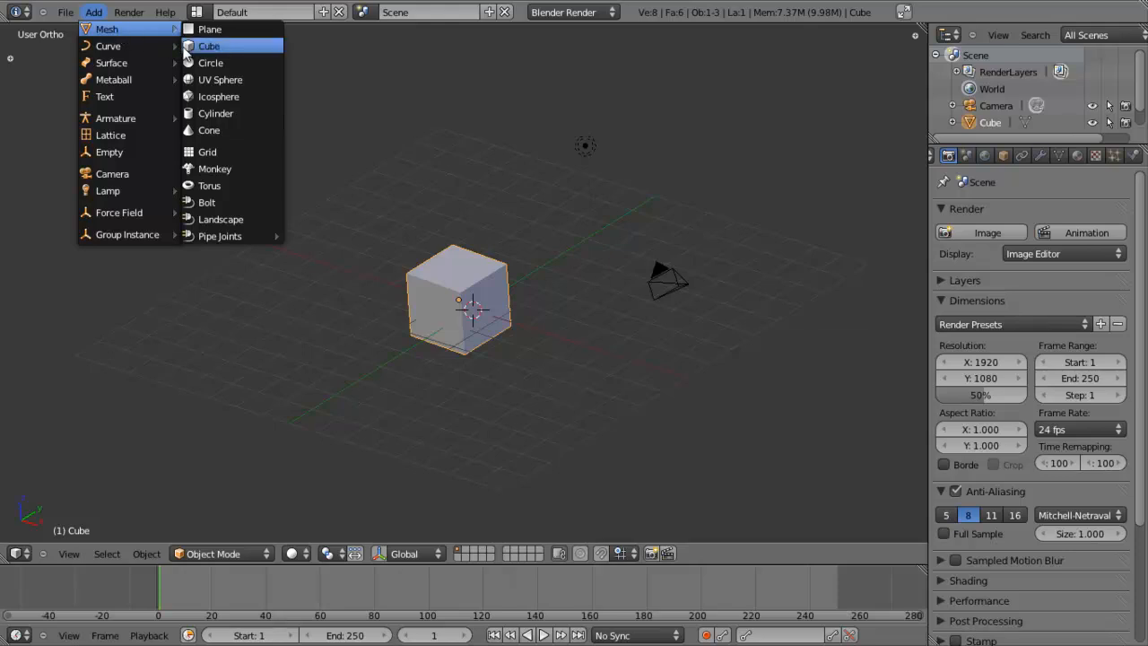
left_click(229, 83)
- Move the sphere freely out of the cube to a spot behind and above it
key("g")
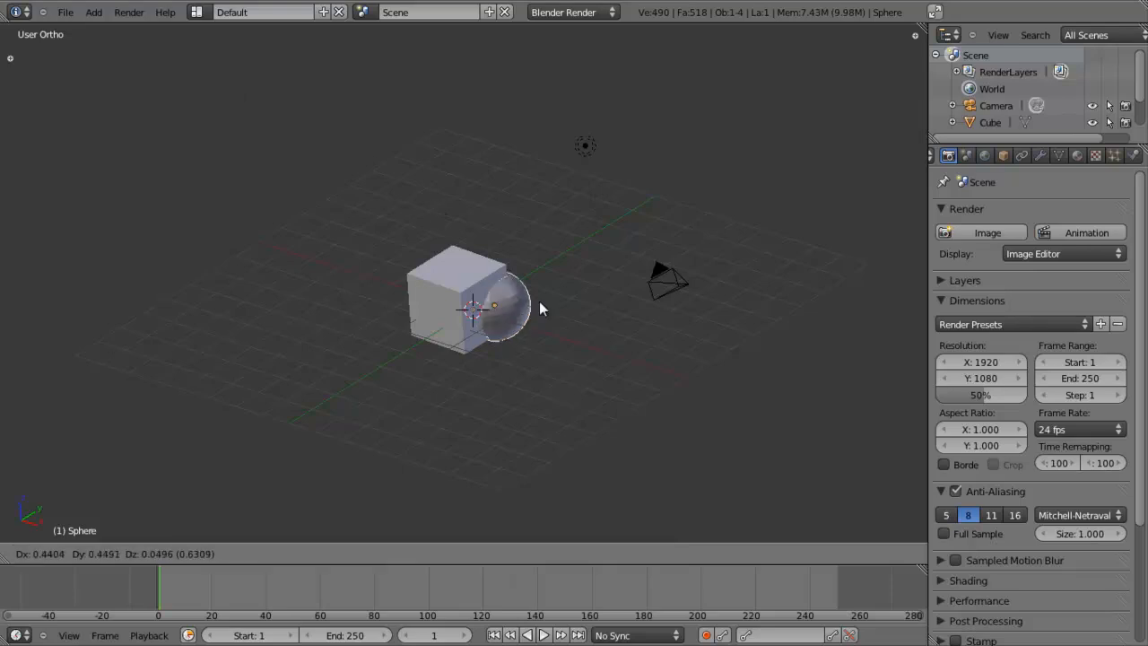
left_click(605, 234)
middle_click_drag(496, 224, 463, 209)
scroll(442, 295, "up", 1)
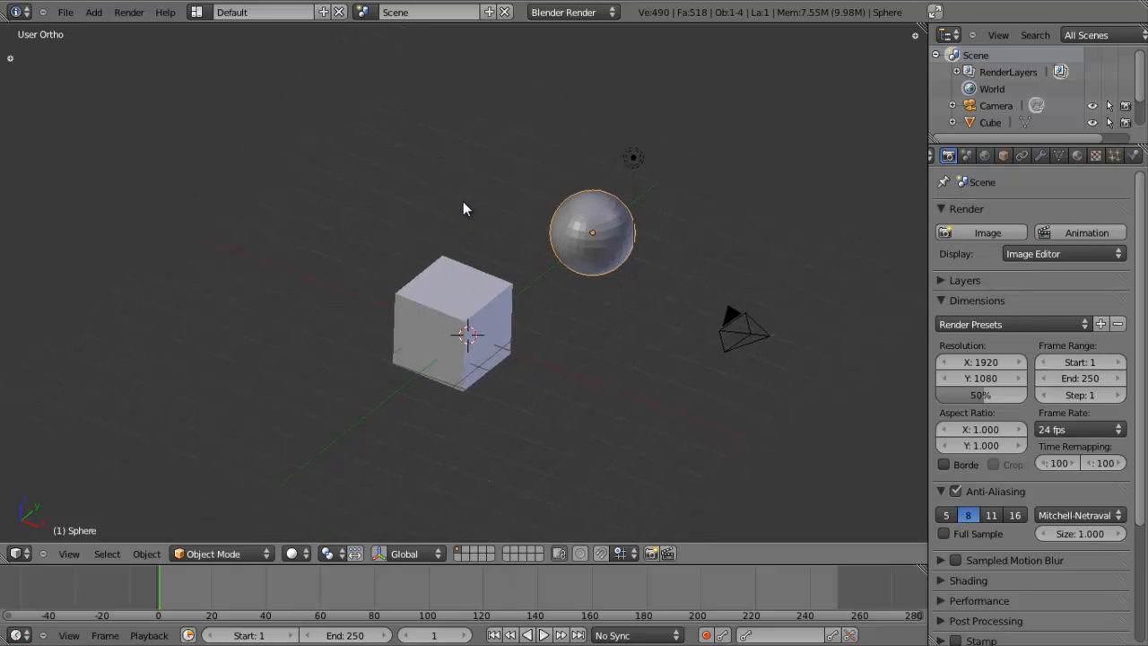
middle_click_drag(624, 247, 546, 274)
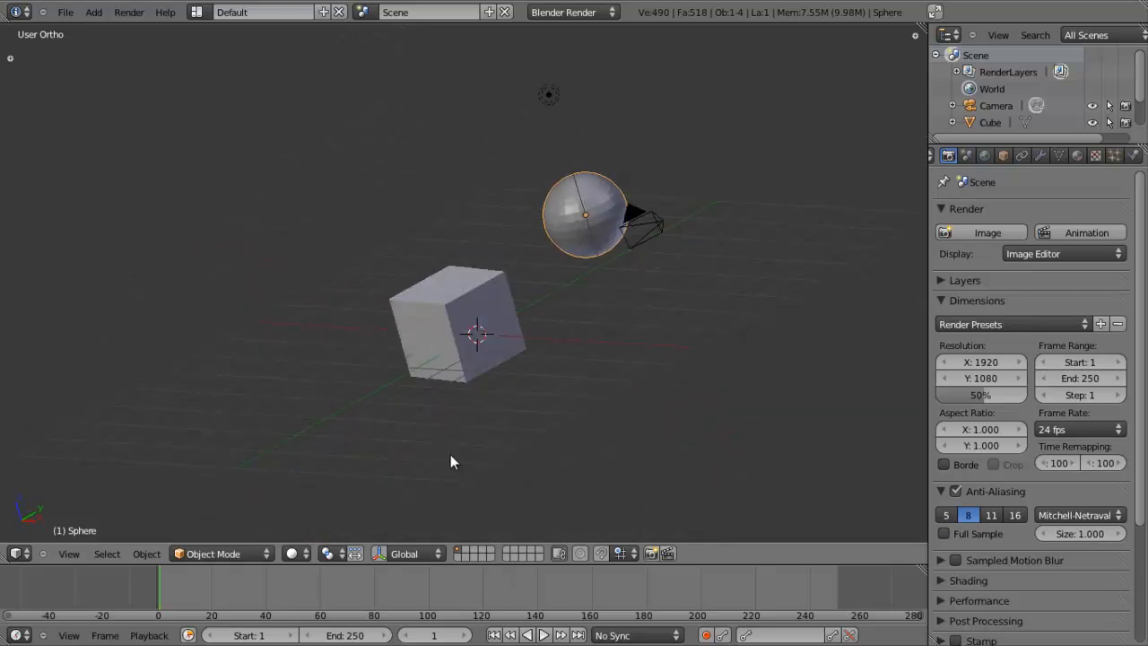
- Turn on the translate manipulator in the 3D view and move the sphere with its axis handles
left_click(380, 554)
middle_click_drag(462, 431, 482, 440)
left_click(396, 553)
left_click_drag(631, 190, 575, 318)
left_click_drag(569, 266, 631, 225)
middle_click_drag(489, 249, 583, 256)
scroll(530, 275, "up", 3)
scroll(530, 275, "down", 4)
middle_click_drag(500, 286, 530, 285, "shift")
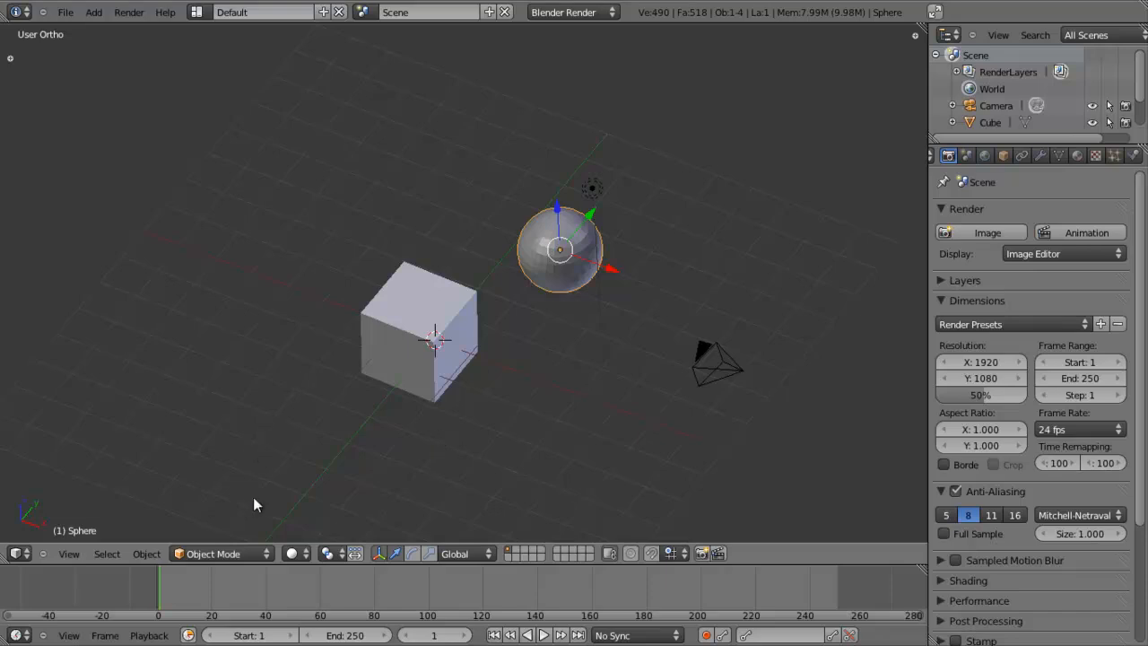
- Switch the sphere to Edit Mode, and toggle back and forth between Edit Mode and Object Mode
left_click(226, 554)
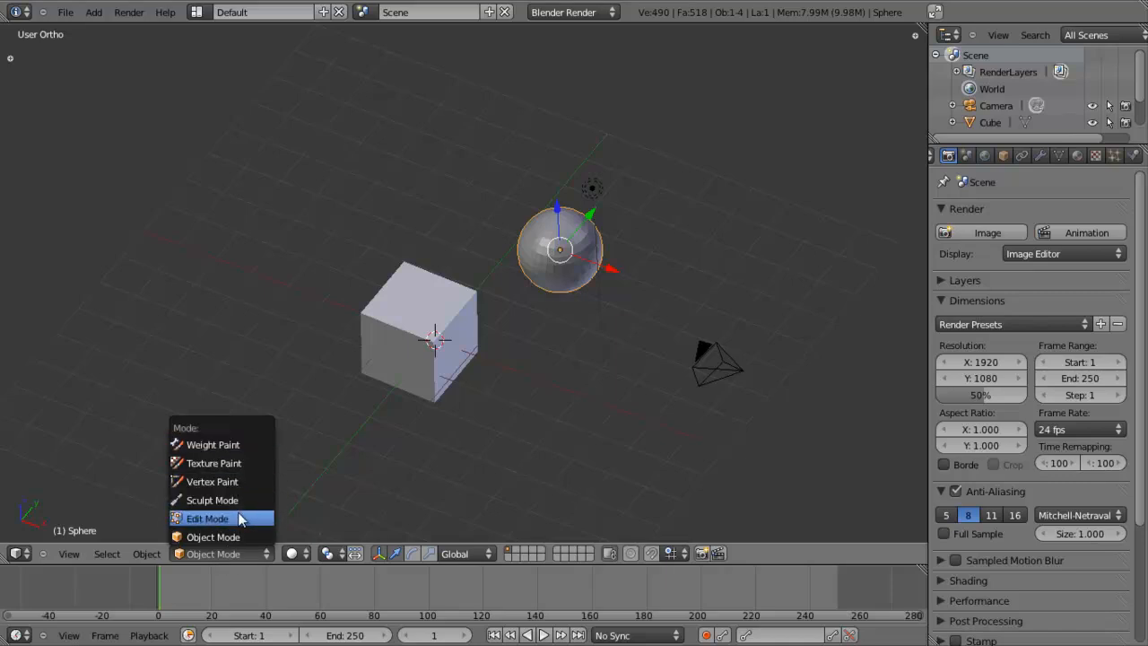
left_click(238, 518)
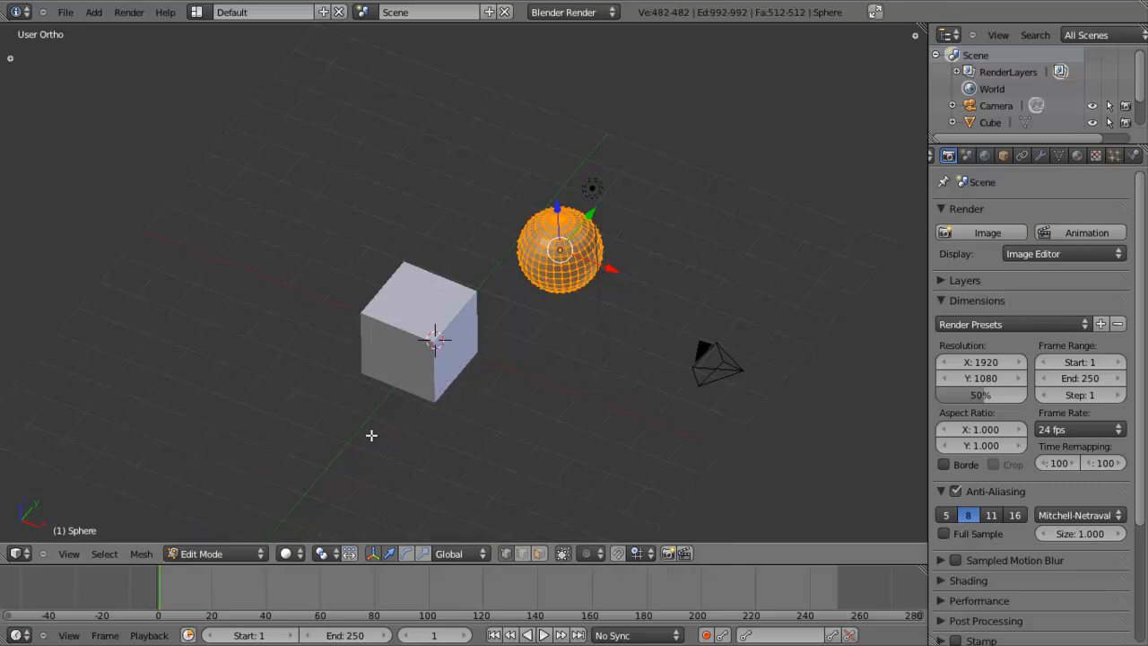
key("Tab")
key("Tab")
key("Tab")
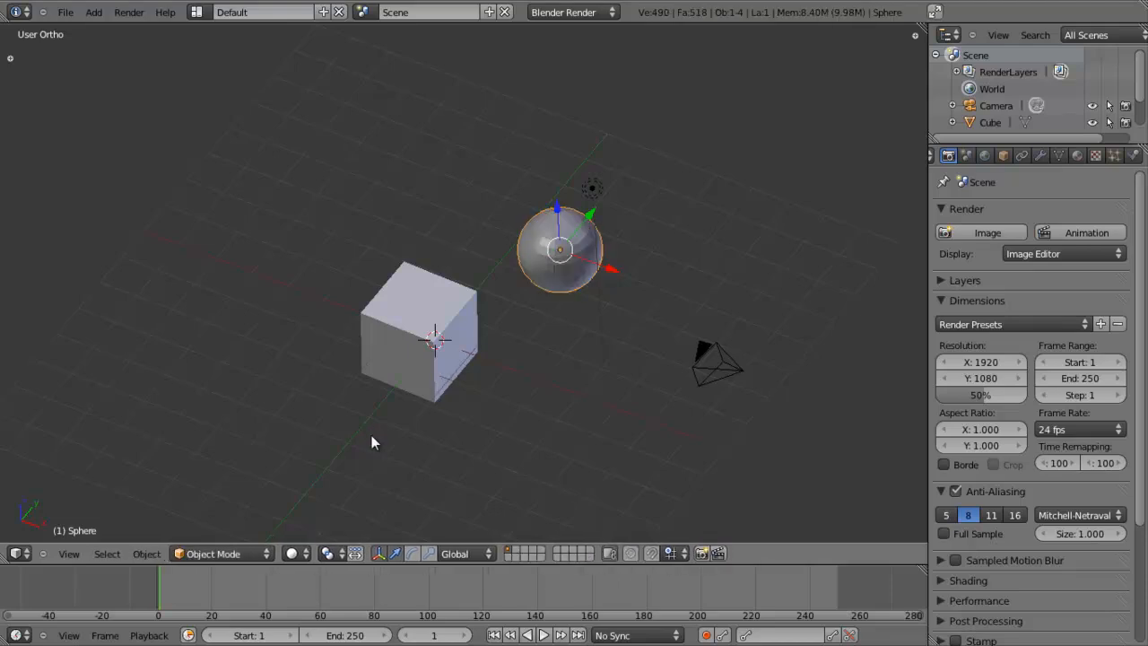
middle_click_drag(389, 409, 366, 403, "shift")
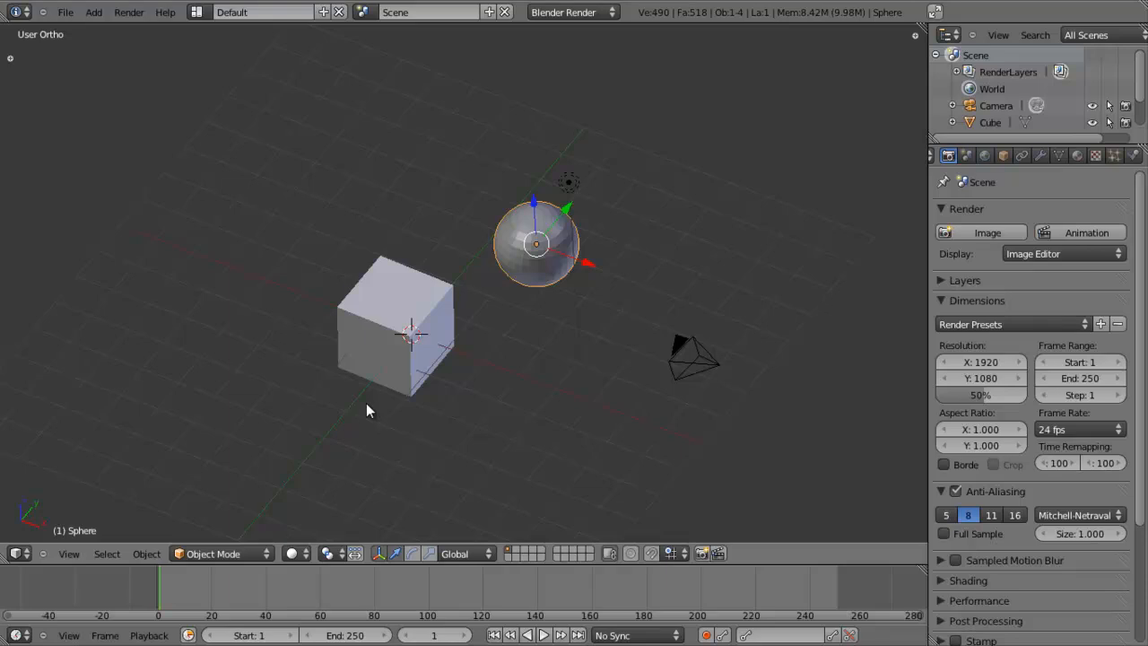
key("Tab")
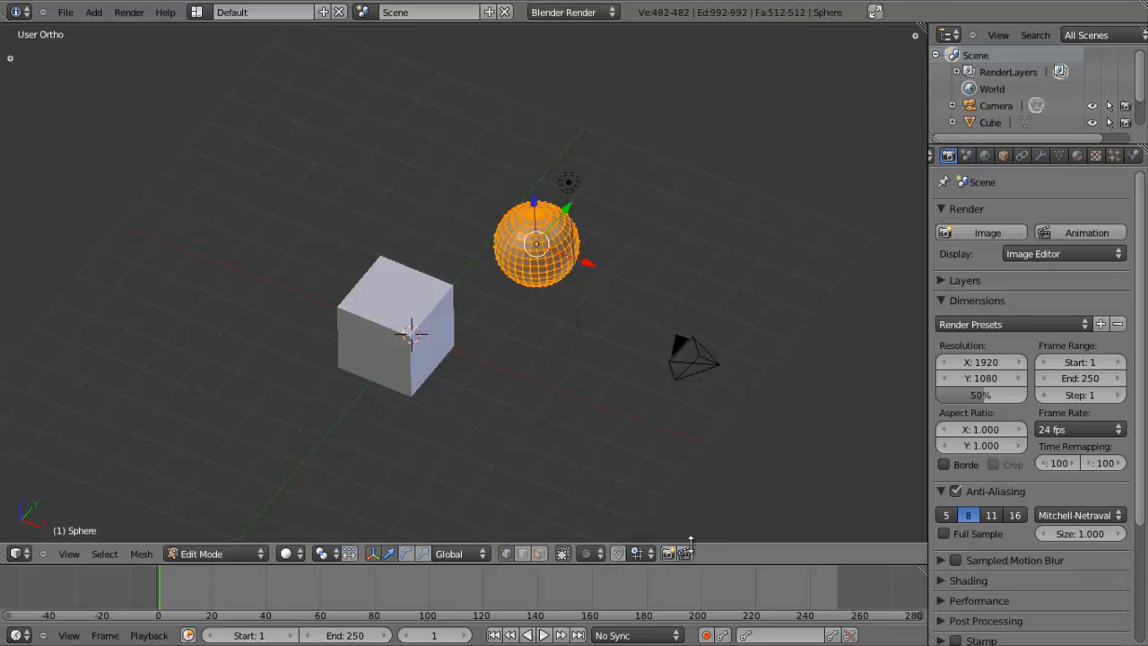
key("Tab")
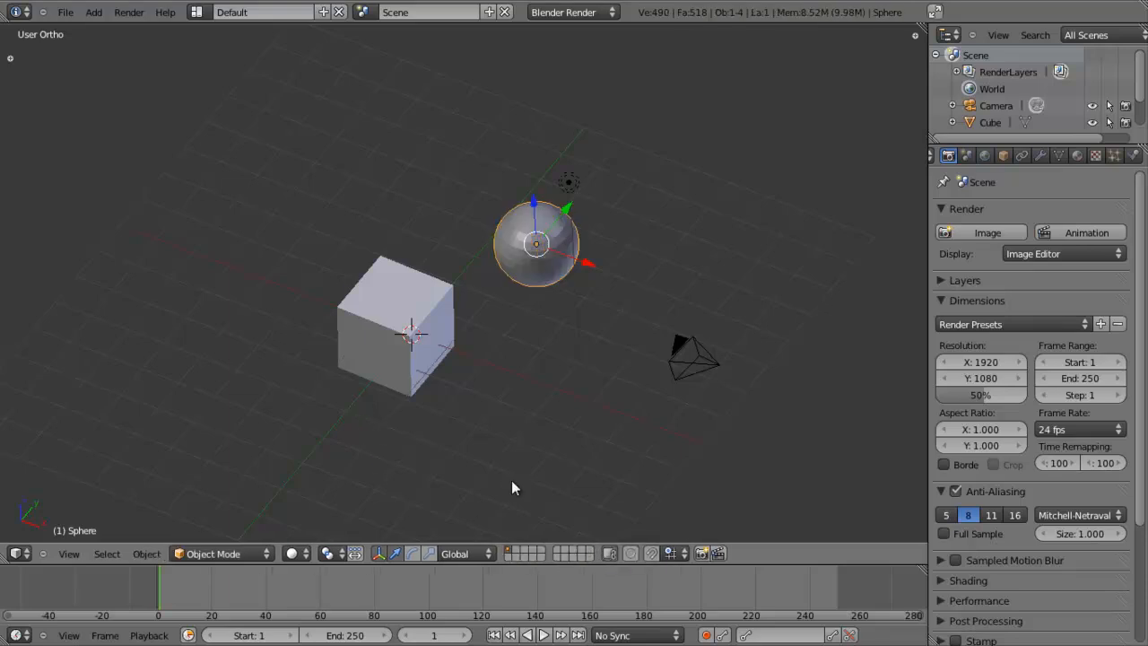
- Compare the tool shelf and properties region in Object Mode and Edit Mode, and hide the properties region
key("t")
key("n")
key("Tab")
key("Tab")
key("Tab")
key("Tab")
key("Tab")
key("Tab")
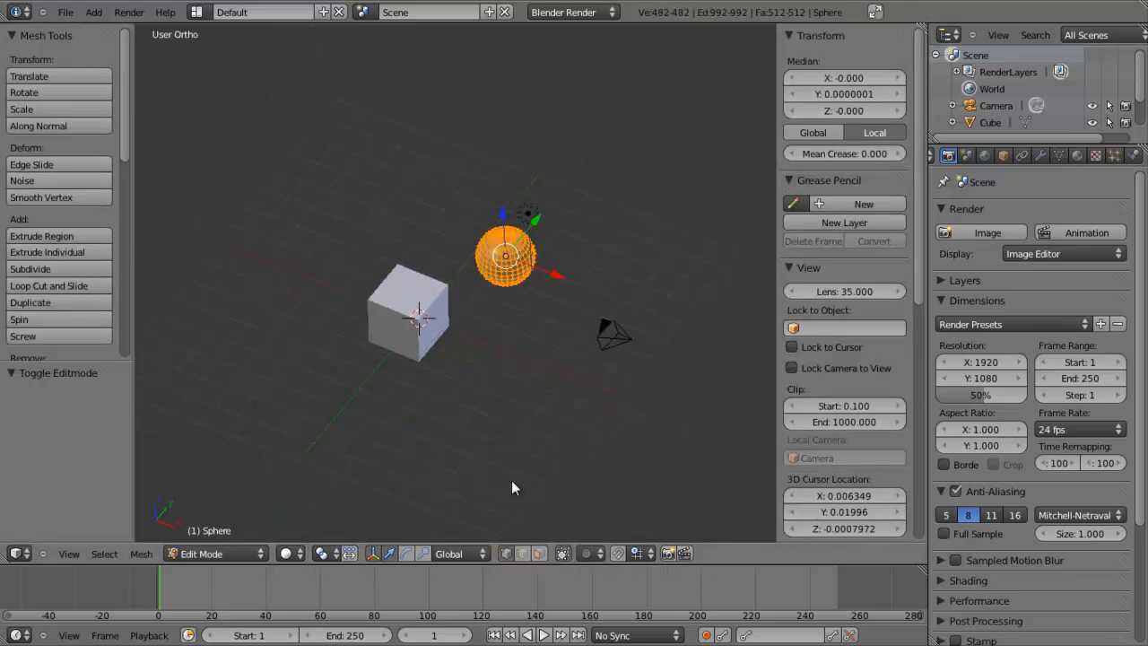
key("n")
middle_click_drag(511, 488, 457, 484, "shift")
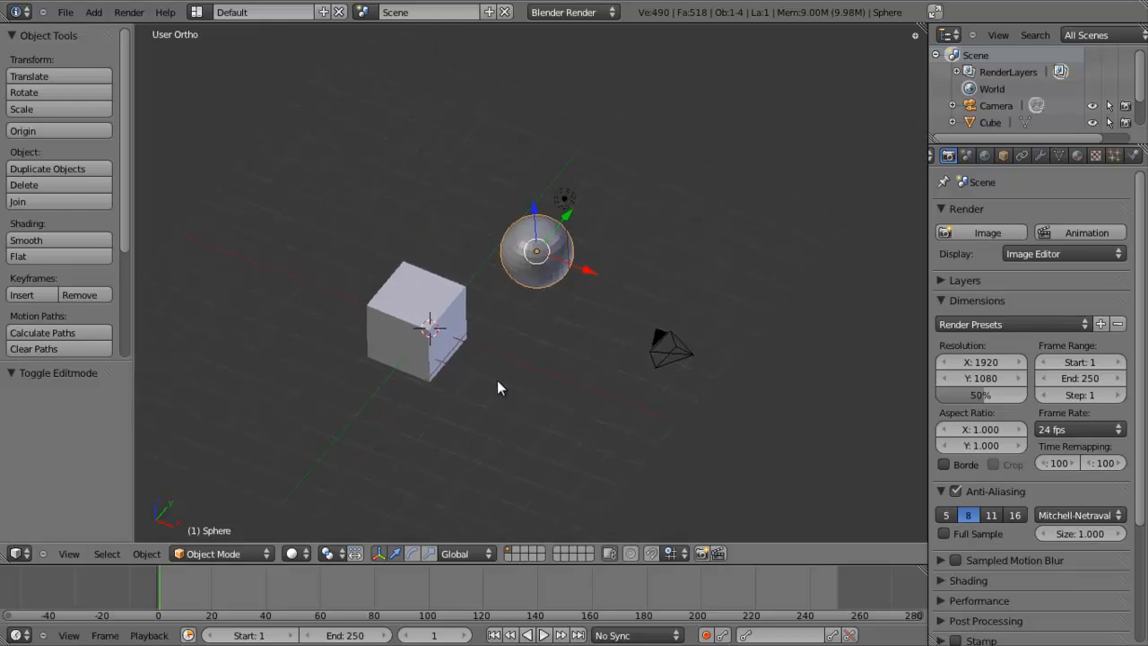
- Put the sphere in Edit Mode, look through its Mesh Tools, and hide the tool shelf
key("Tab")
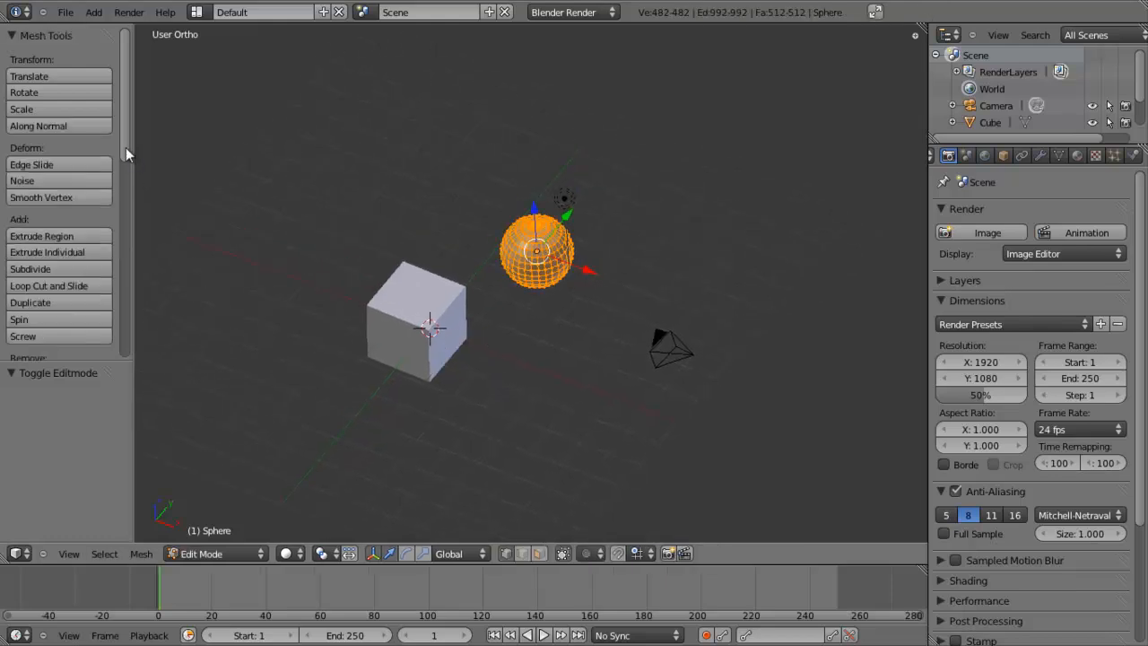
scroll(126, 156, "down", 5)
left_click_drag(124, 179, 132, 122)
middle_click_drag(446, 275, 459, 316, "shift")
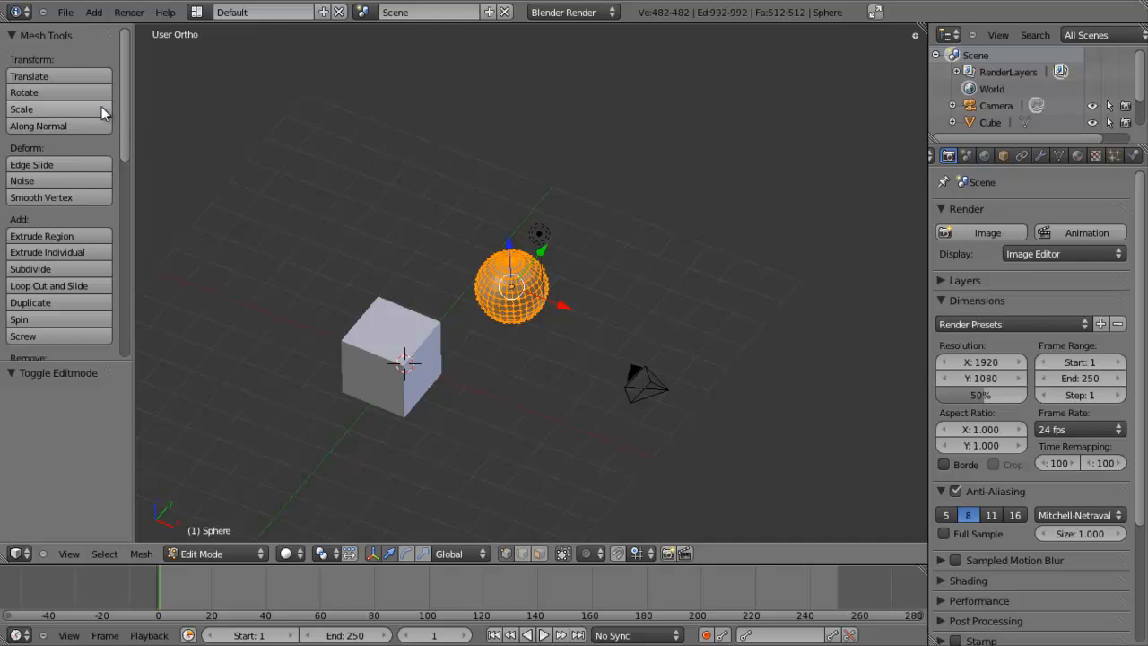
mouse_move(126, 108)
left_mouse_down()
mouse_move(127, 317)
mouse_move(140, 133)
mouse_move(189, 97)
left_mouse_up()
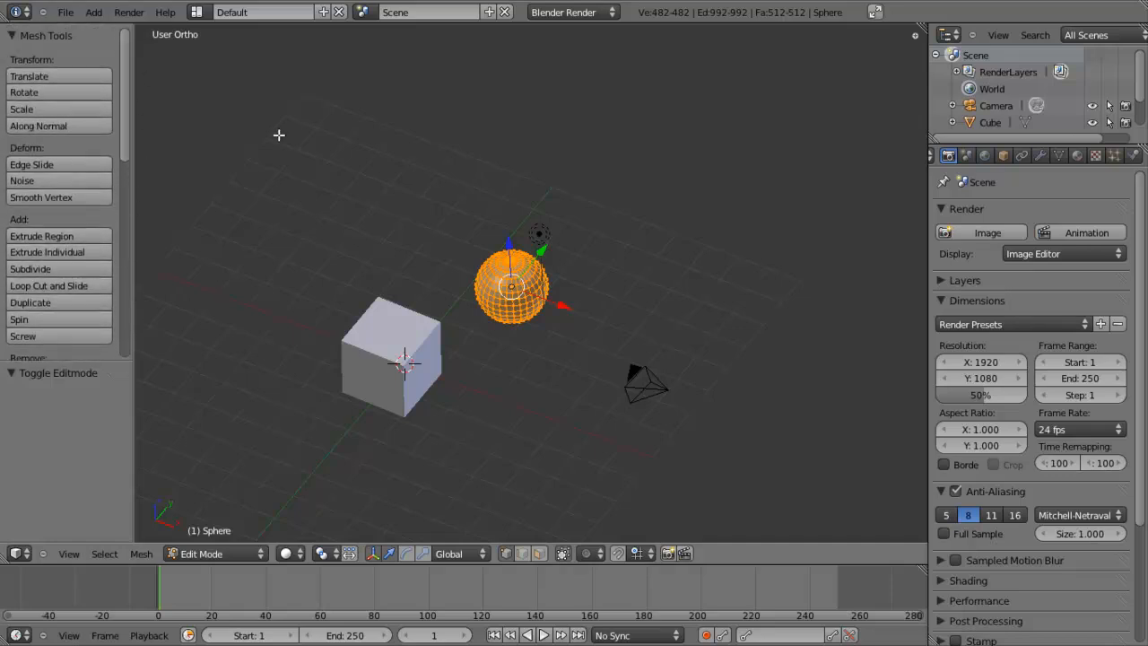
key("t")
- Select single vertices one after another on the upper front of the sphere
middle_click_drag(415, 362, 464, 311, "shift")
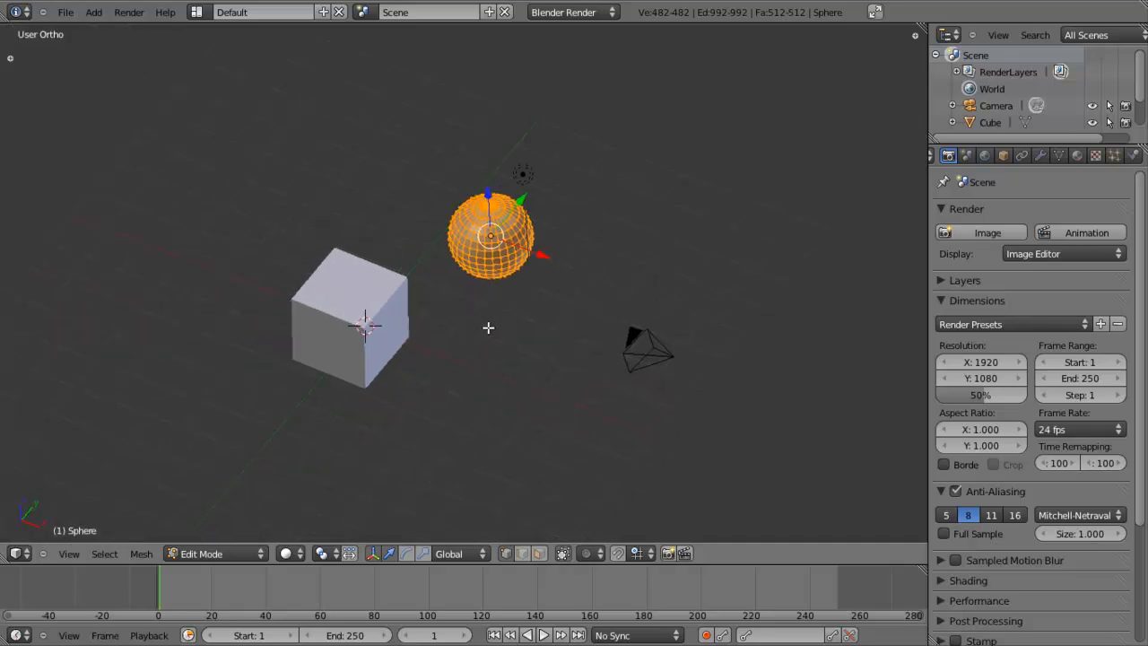
scroll(494, 308, "up", 5)
middle_click_drag(443, 234, 383, 412, "shift")
scroll(428, 249, "up", 3)
scroll(390, 390, "up", 3)
middle_click_drag(399, 363, 416, 283)
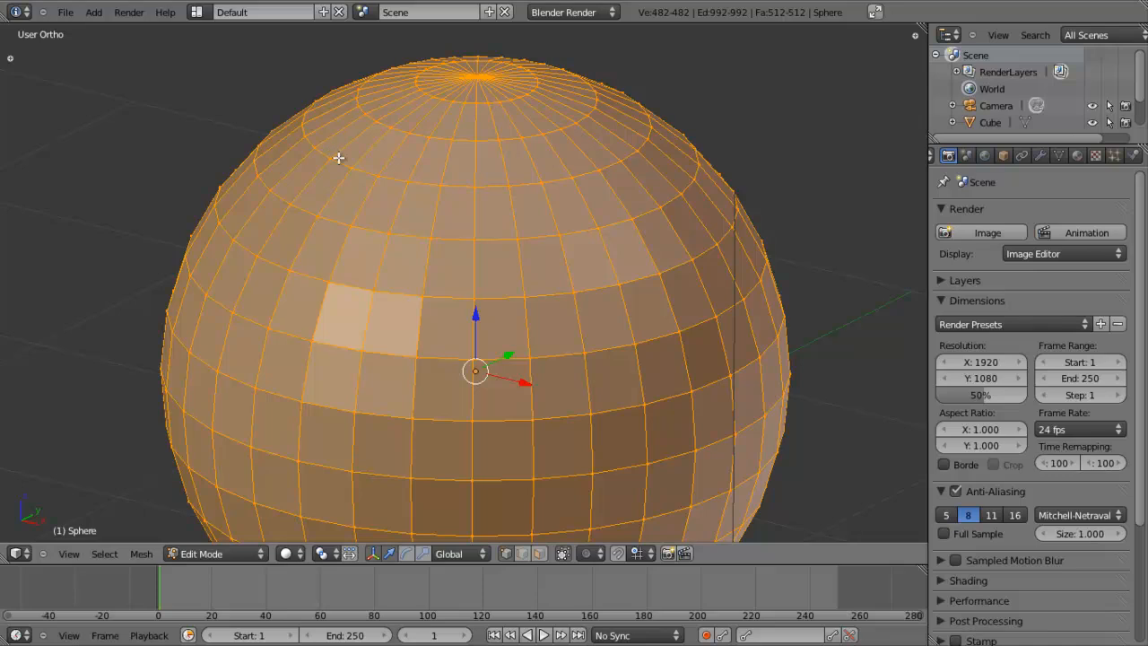
right_click(406, 179)
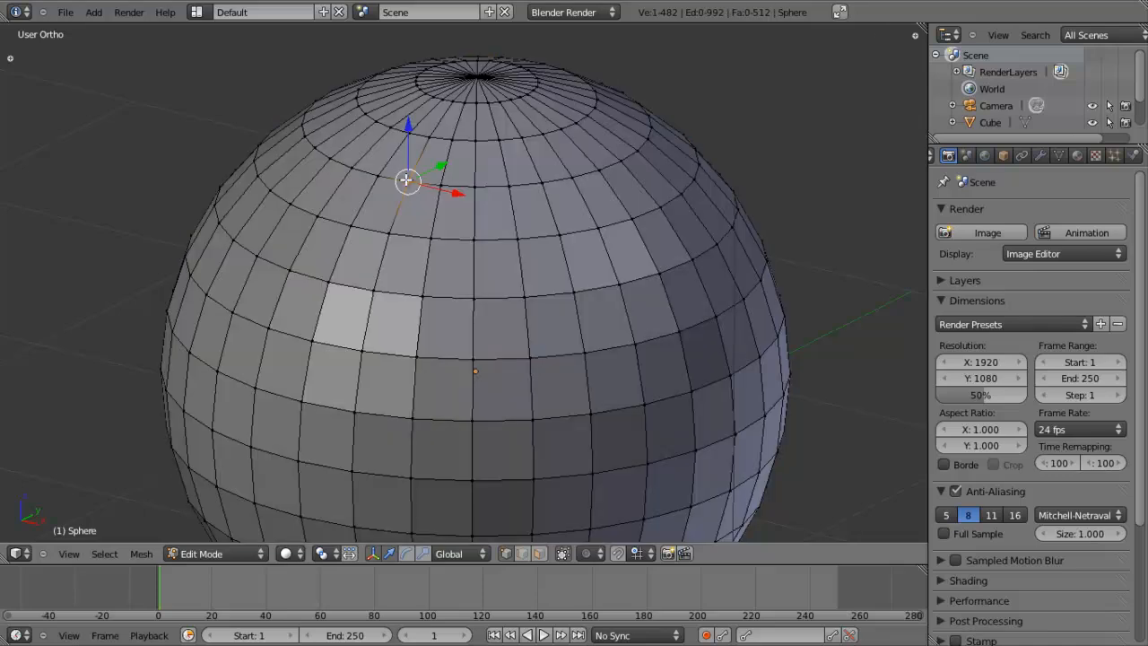
right_click(381, 174)
right_click(368, 219)
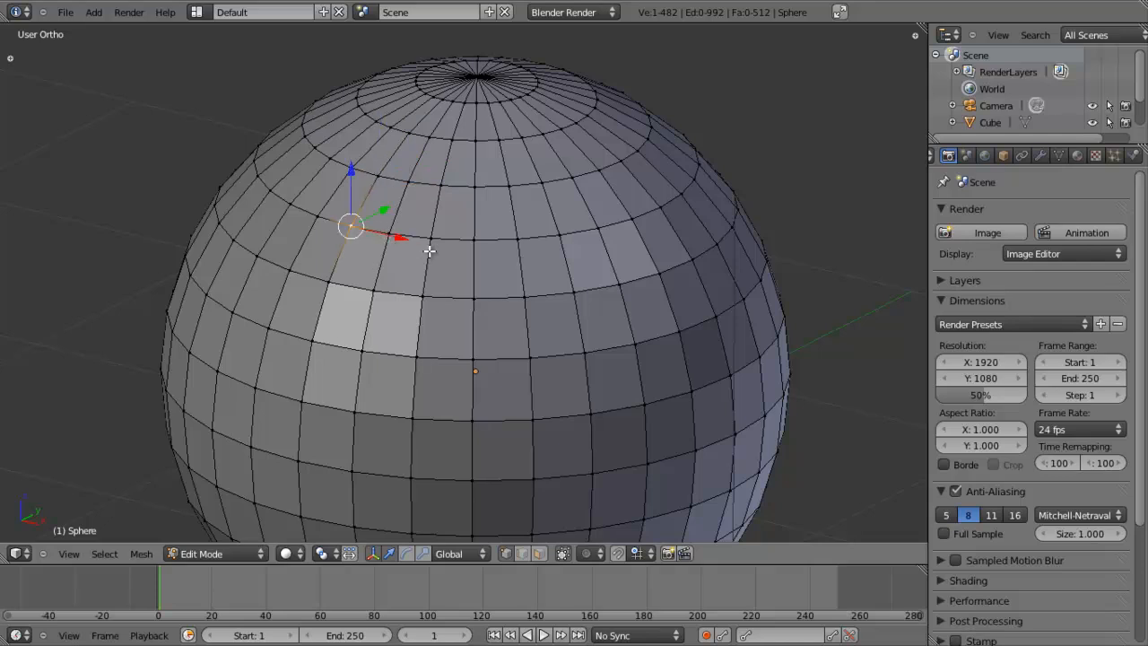
- Build up a multiple selection of neighbouring vertices that encloses two adjacent faces on the sphere's upper front
right_click(427, 241)
right_click(396, 234, "shift")
right_click(375, 291, "shift")
right_click(420, 296, "shift")
right_click(474, 297, "shift")
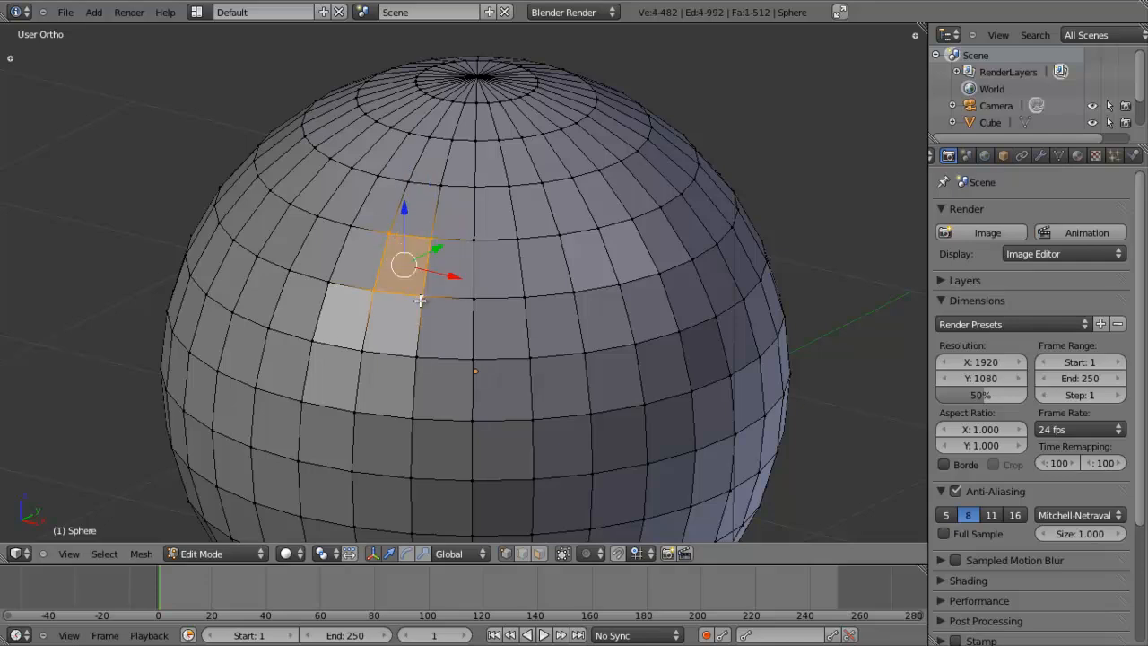
right_click(474, 240, "shift")
right_click(560, 235, "shift")
right_click(518, 238, "shift")
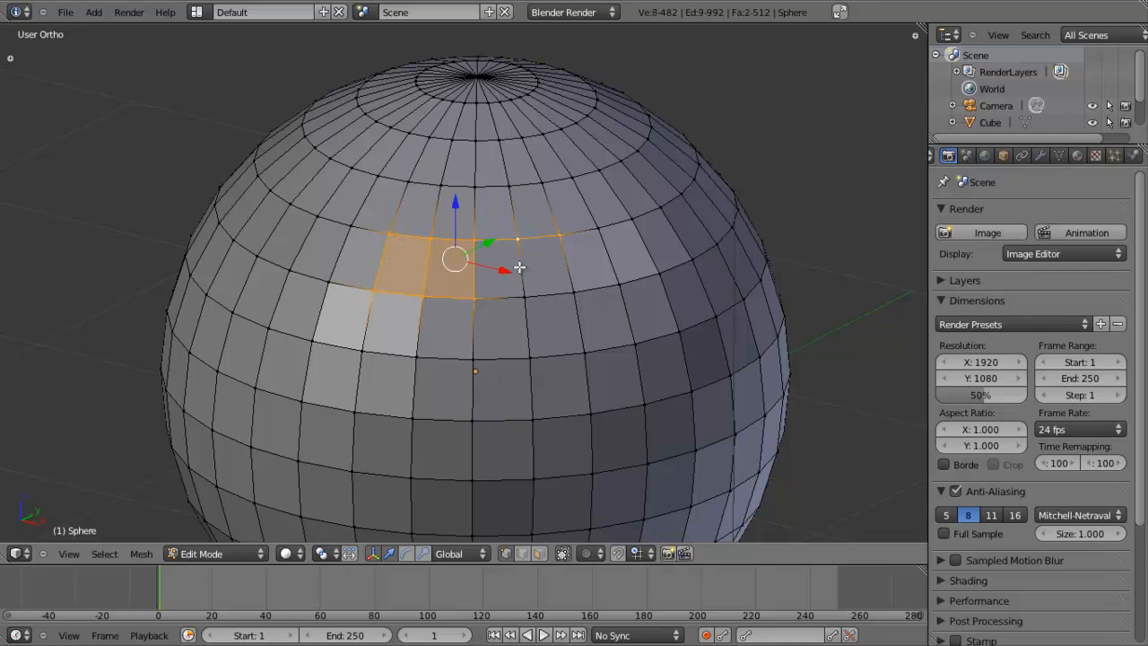
- Select a horizontal edge loop around the sphere's upper half and add a chain of vertices below it
left_click(558, 292, "alt")
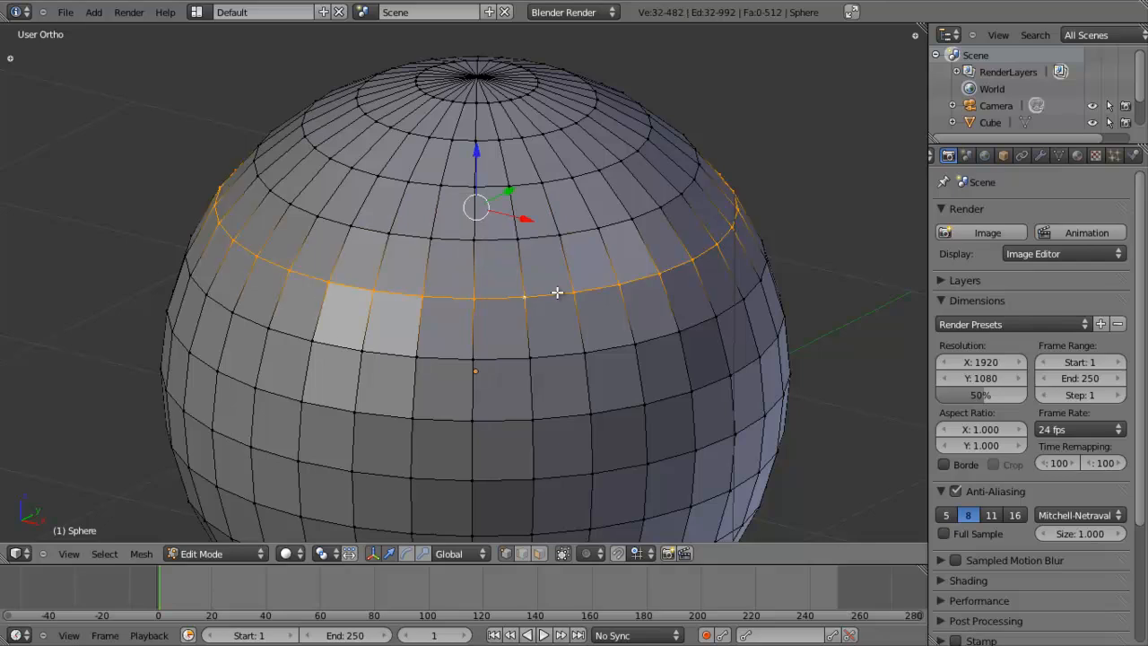
middle_click_drag(580, 313, 562, 302, "shift")
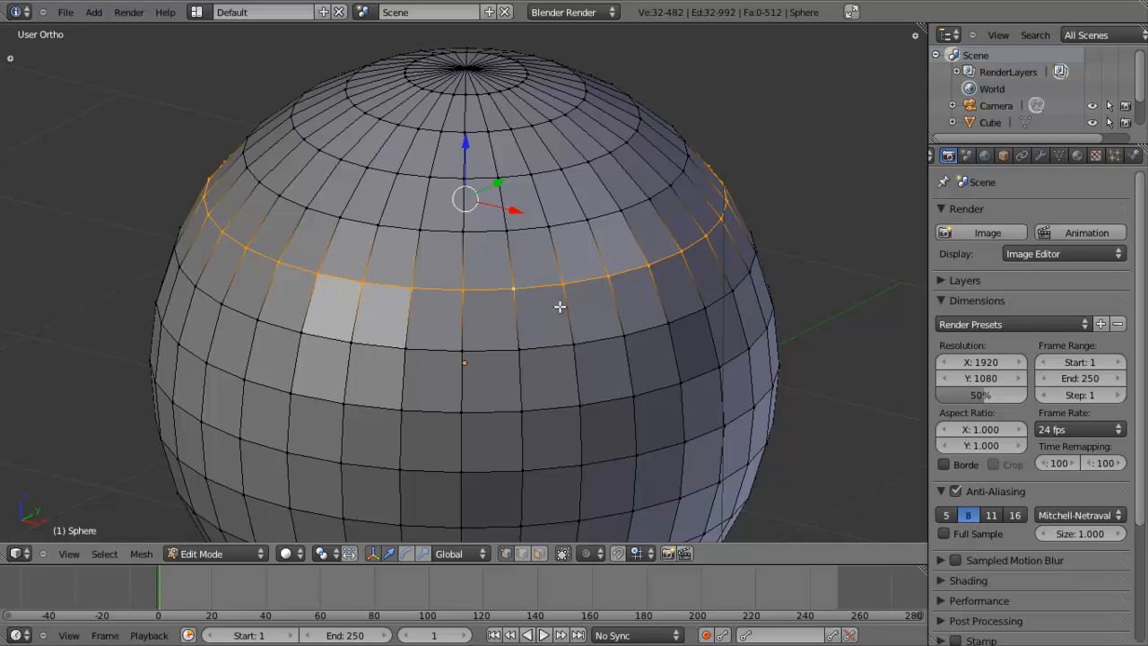
right_click(403, 349, "ctrl")
right_click(403, 413, "ctrl")
right_click(464, 418, "ctrl")
right_click(462, 470, "ctrl")
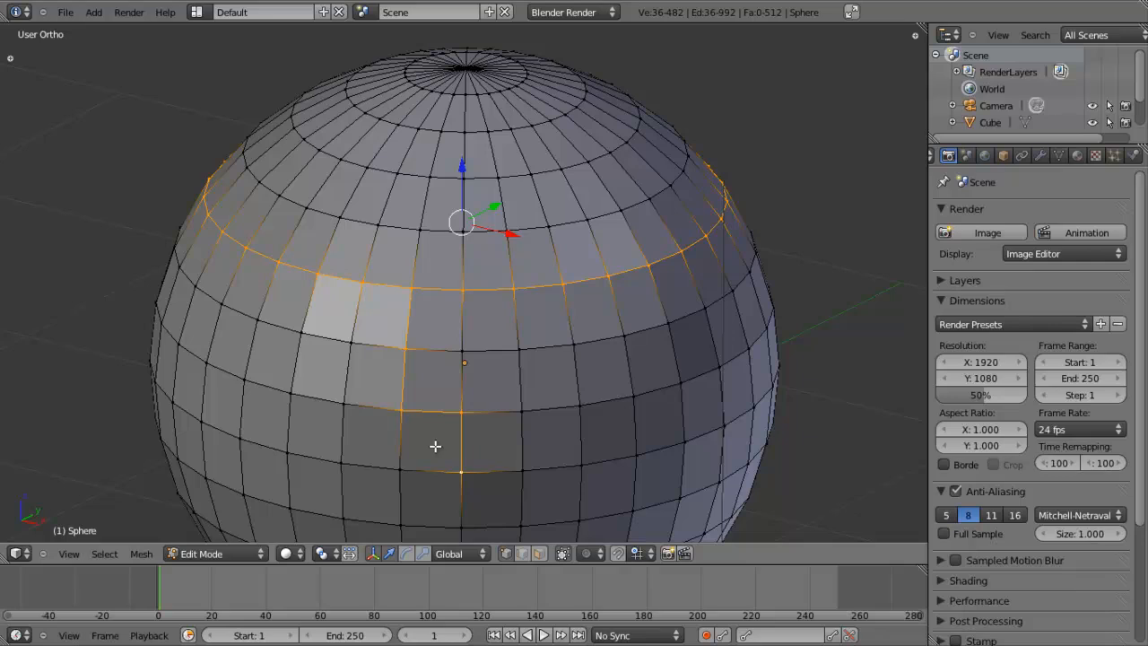
right_click(368, 462, "alt+shift")
- Undo the edge loop and vertex selections until nothing on the sphere is selected
key("ctrl+z")
key("ctrl+z")
key("ctrl+z")
key("ctrl+z")
key("ctrl+z")
key("ctrl+z")
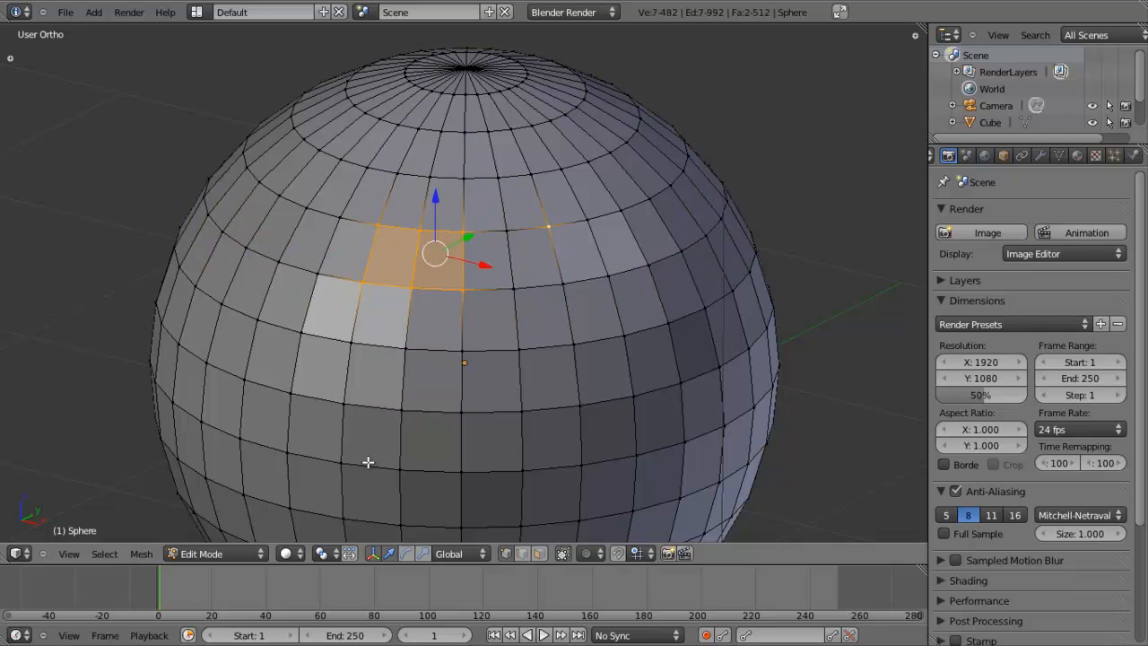
key("ctrl+z")
- Switch to edge select mode and select individual edges on the front of the sphere
middle_click_drag(481, 378, 479, 395, "shift")
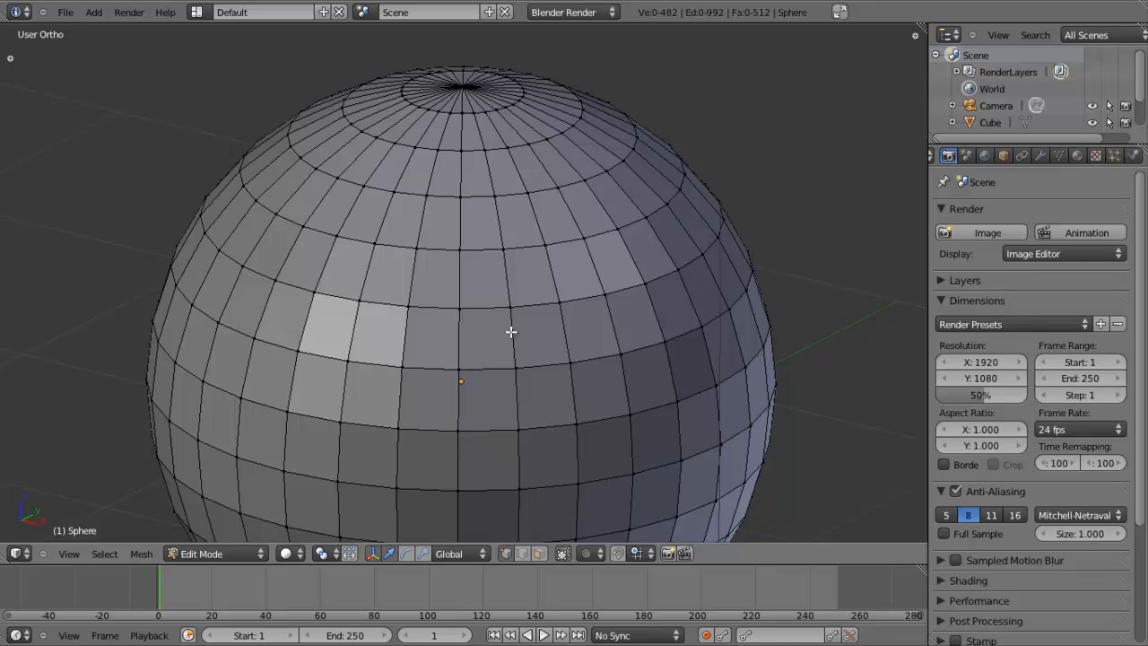
left_click(521, 554)
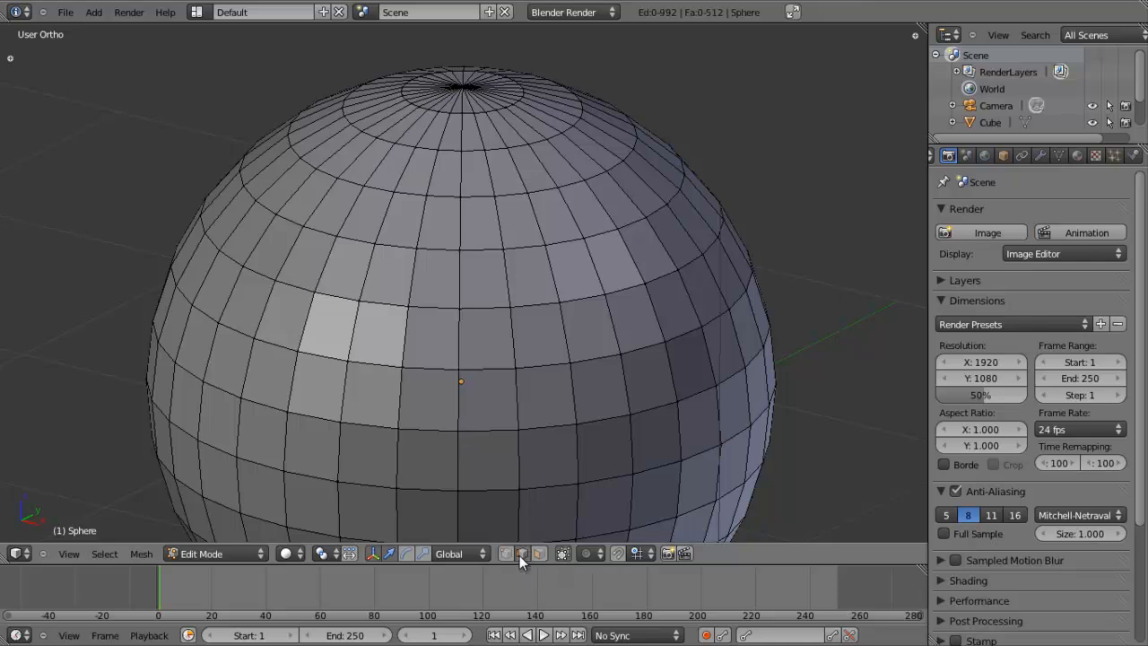
right_click(517, 408)
right_click(484, 359)
right_click(433, 312)
right_click(405, 339)
right_click(414, 415)
right_click(436, 443)
right_click(463, 360)
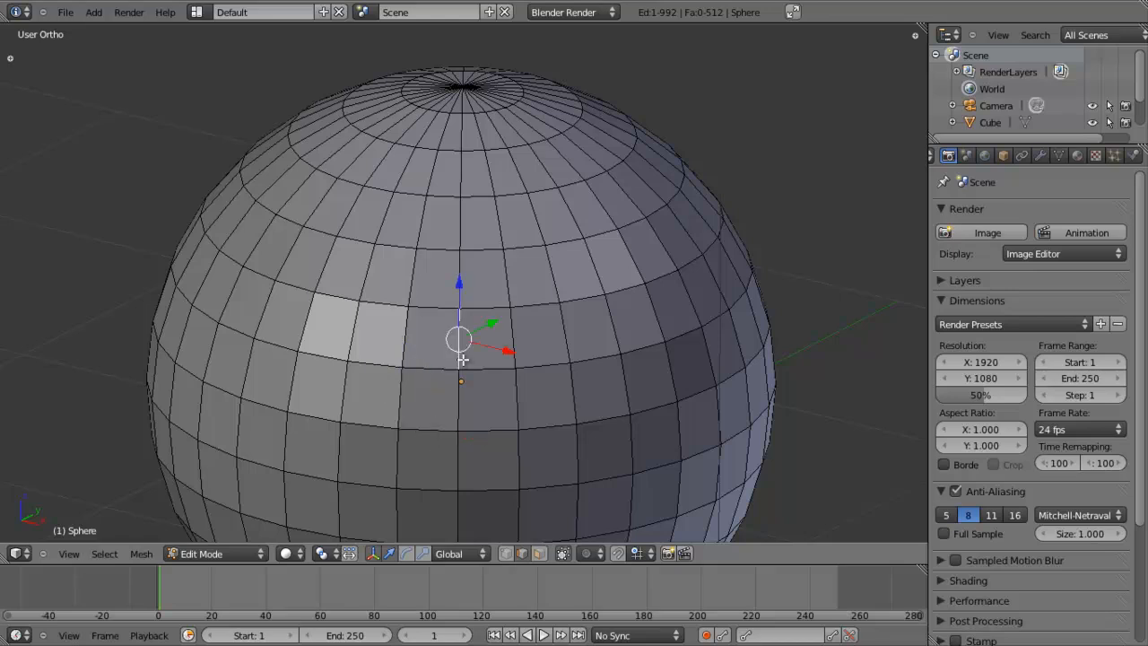
- Switch to face select mode and select individual faces, ending with one on the sphere's front
left_click(539, 554)
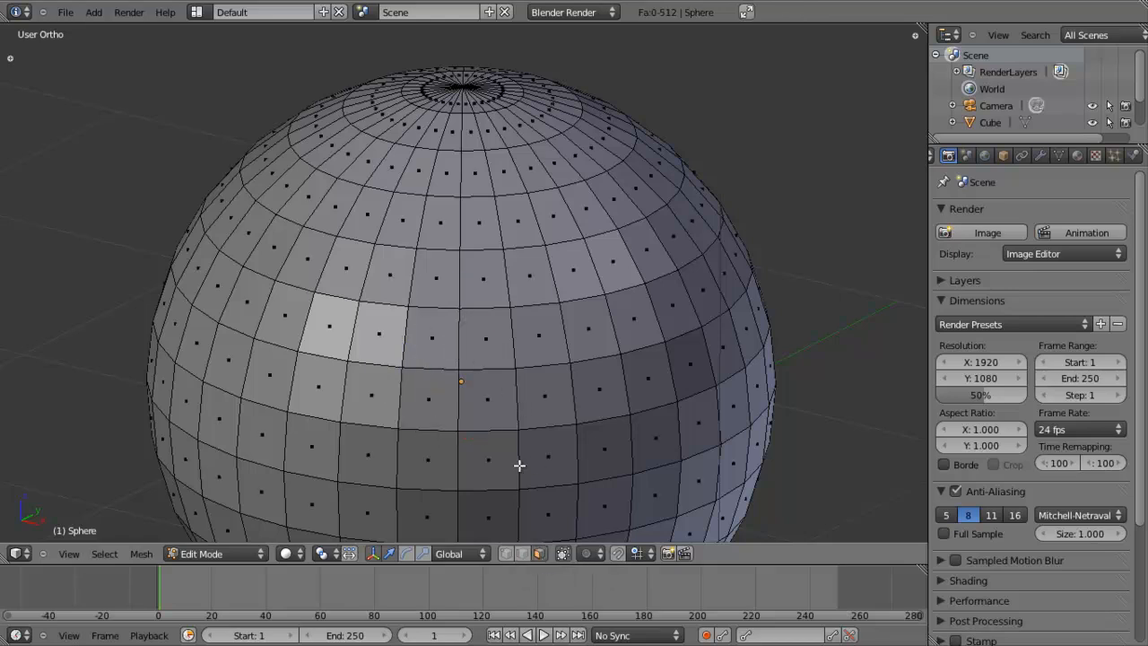
right_click(396, 324)
right_click(451, 339)
right_click(469, 269)
right_click(505, 381)
right_click(354, 395)
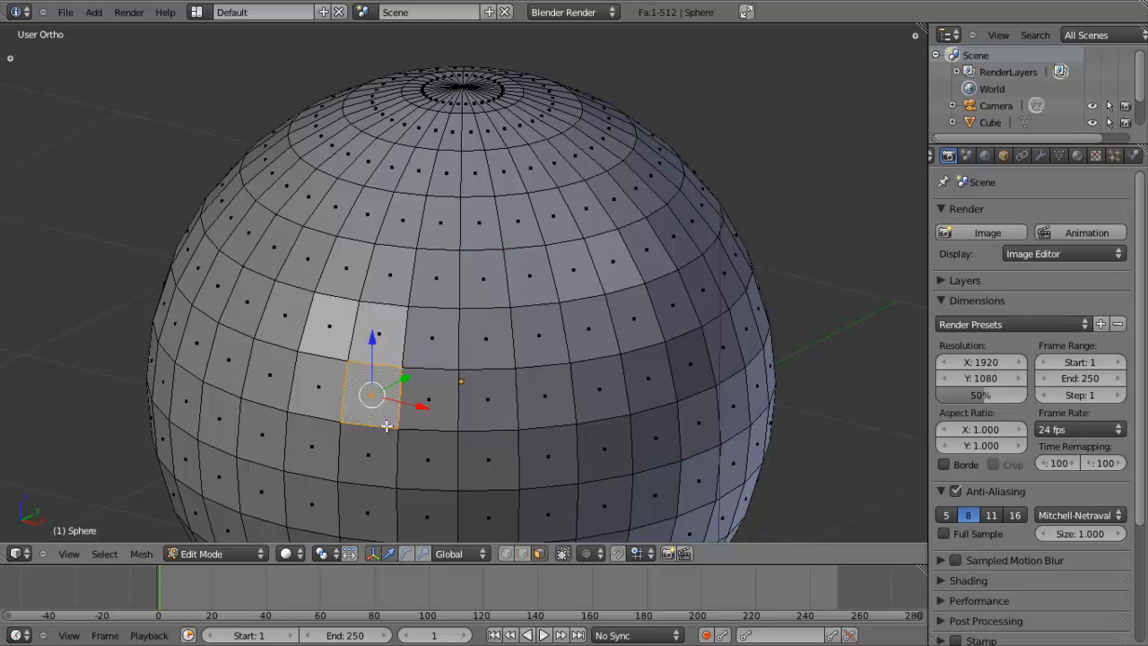
- Try moving the selected face along the Y axis and freely, and undo the move
scroll(390, 435, "down", 2)
middle_click_drag(395, 436, 355, 427)
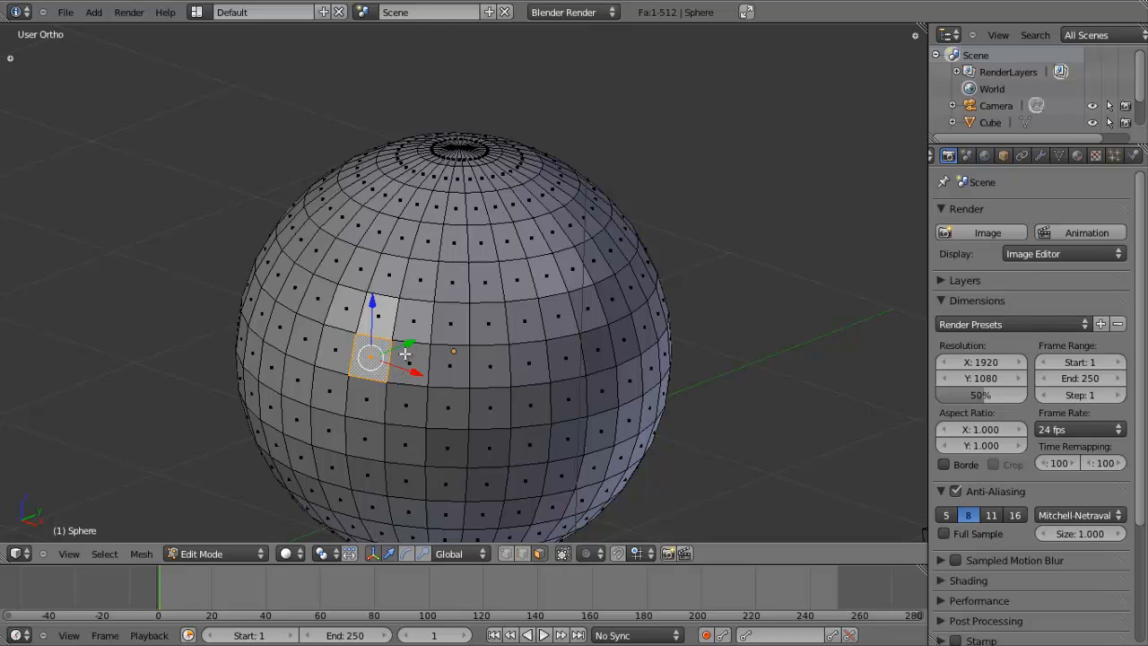
key("g")
key("y")
key("Escape")
key("g")
left_click(367, 371)
key("ctrl+z")
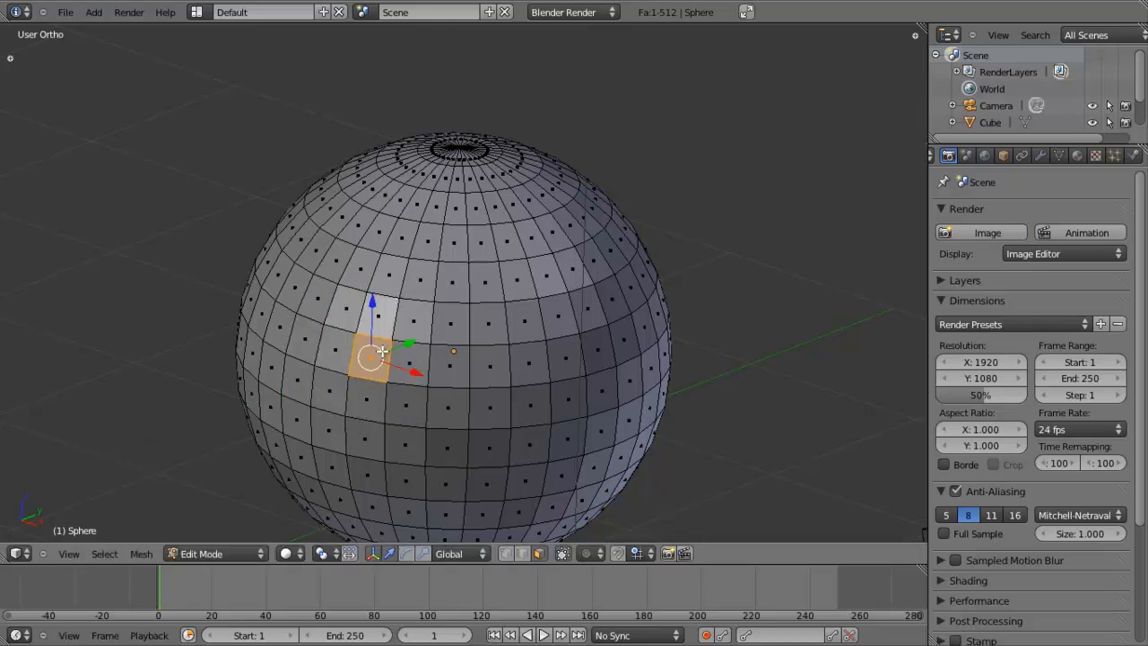
- Try rotating and scaling the selected face, and undo both changes
key("r")
left_click(458, 285)
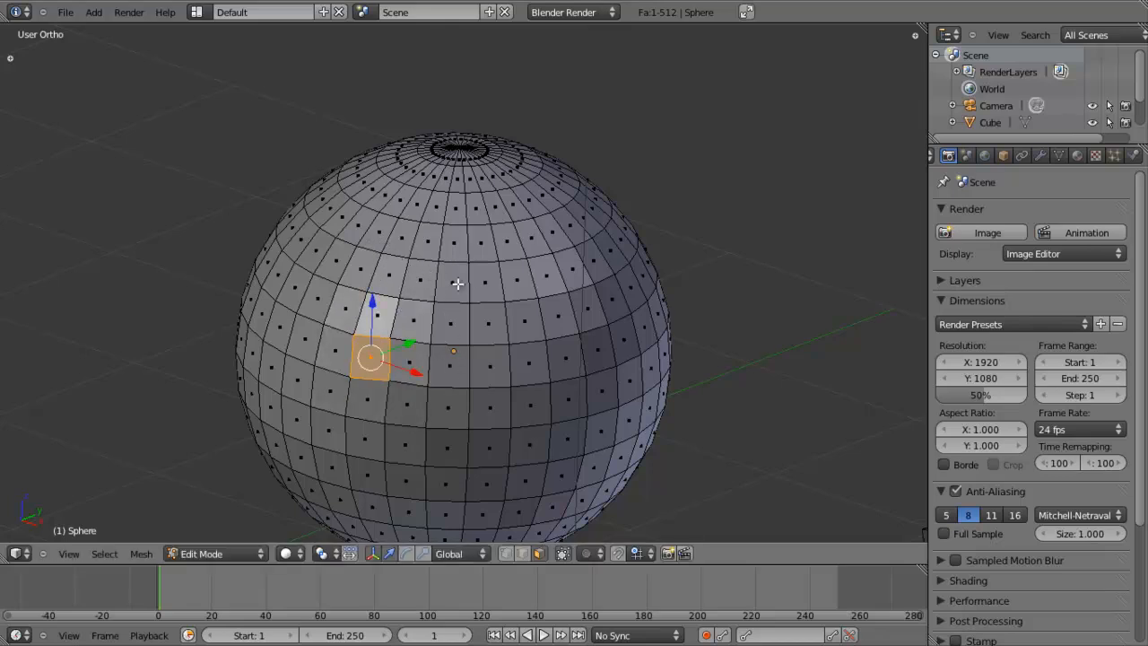
key("s")
left_click(544, 281)
key("ctrl+z")
key("ctrl+z")
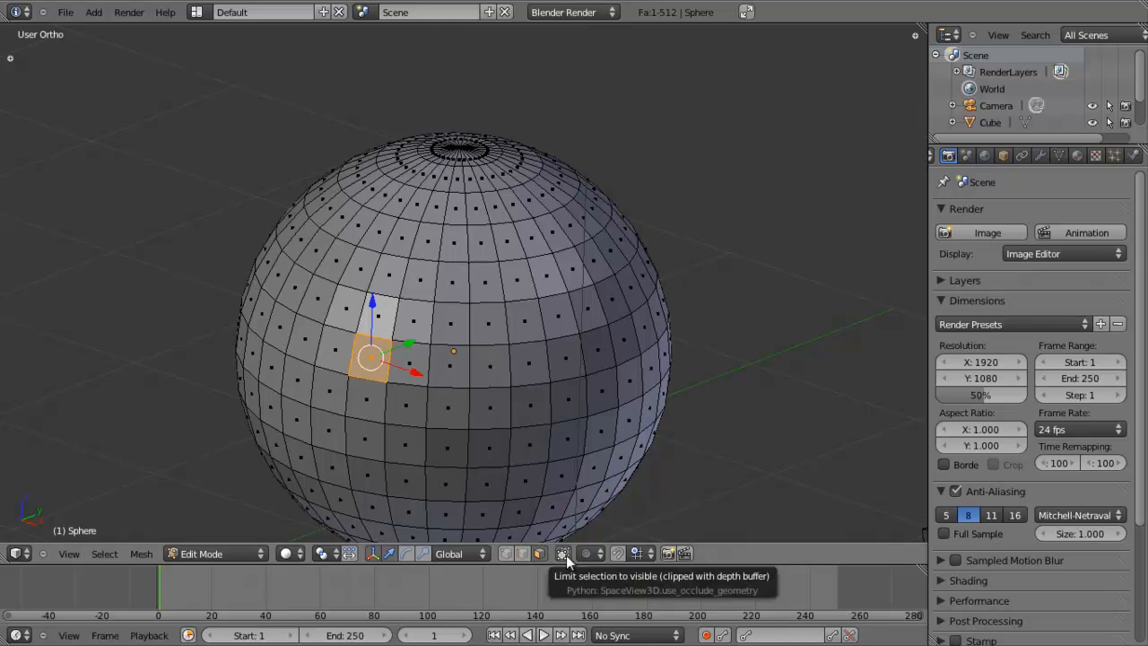
- Turn off limiting selection to visible geometry, and in vertex select mode select one vertex through the sphere on its far side
middle_click_drag(401, 429, 406, 440)
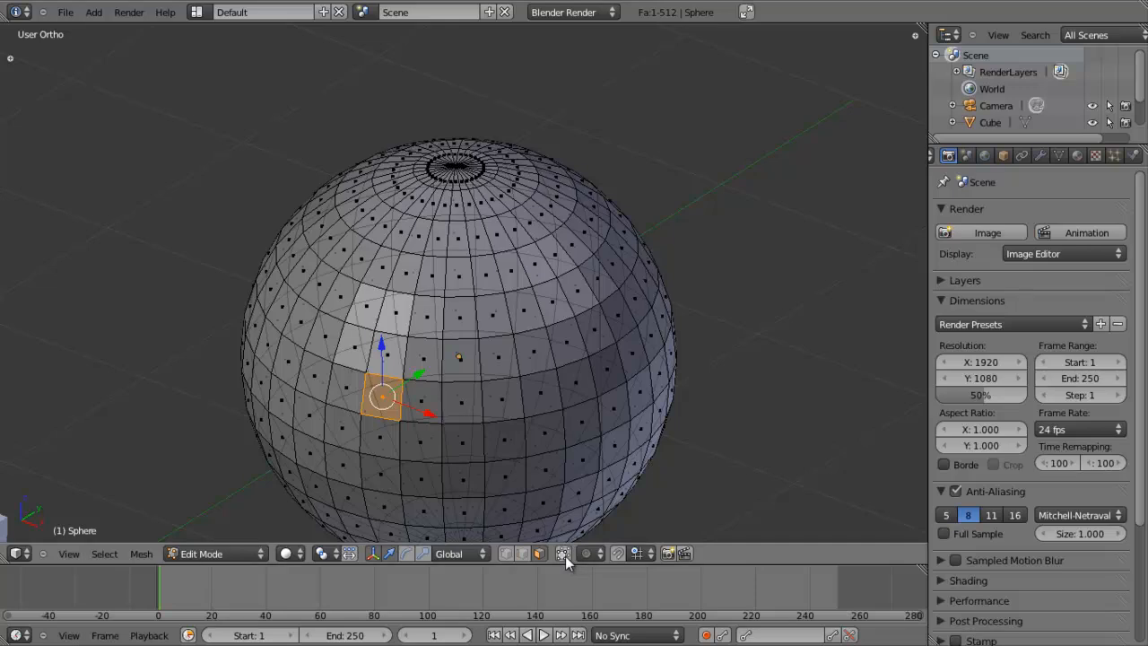
middle_click_drag(472, 440, 520, 508)
left_click(514, 553)
scroll(436, 329, "up", 4)
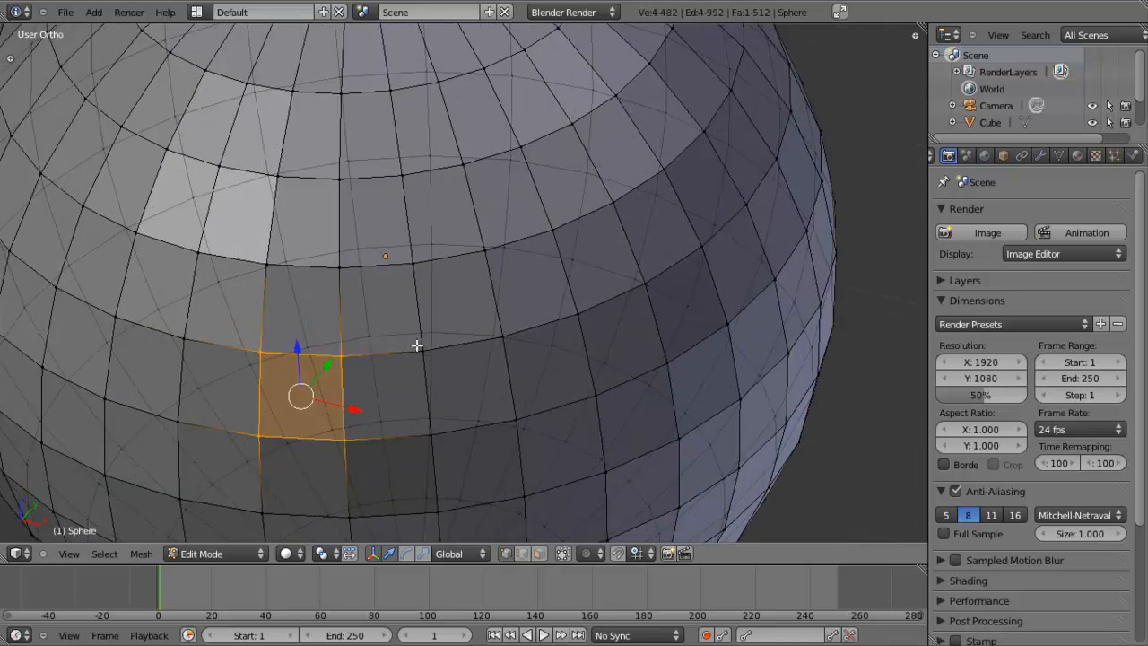
right_click(522, 296)
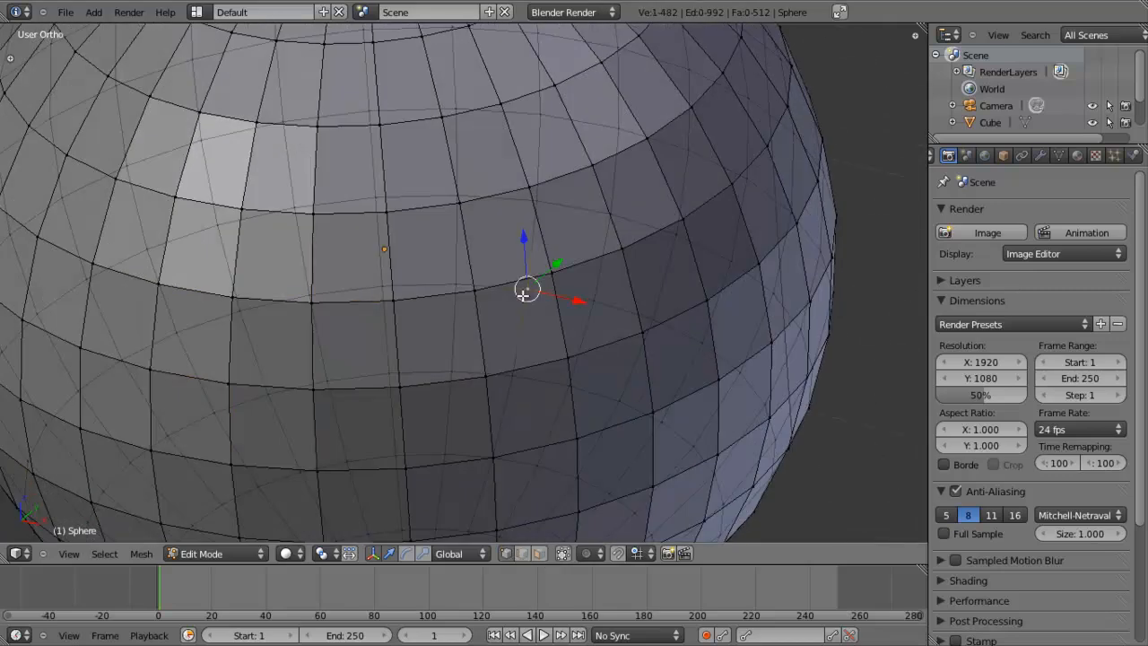
scroll(487, 361, "down", 4)
left_click(428, 377)
middle_click_drag(436, 384, 424, 273)
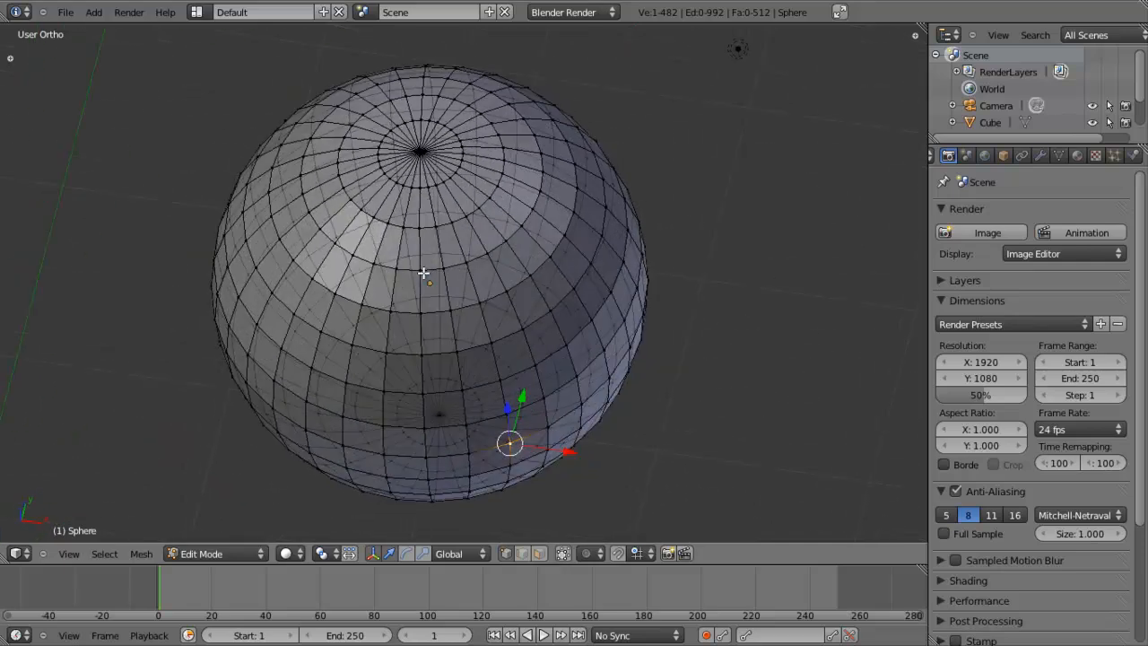
- Deselect the vertex and box-select the upper part of the sphere from the front, including the vertices on its far side
key("KP_1")
scroll(423, 271, "down", 5)
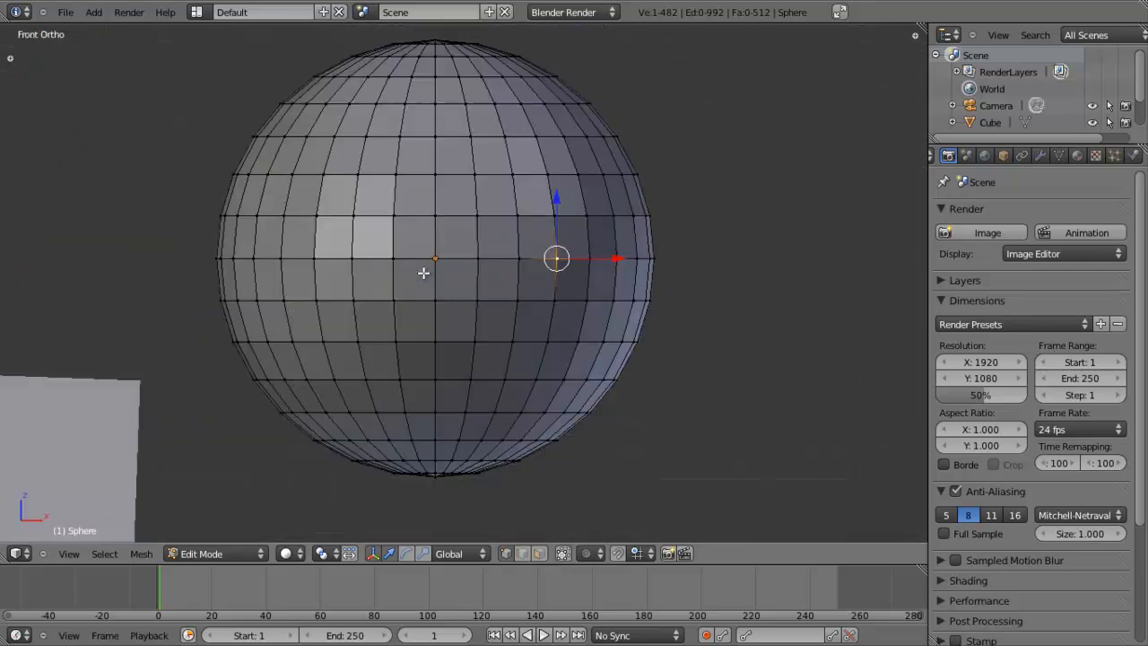
middle_click_drag(548, 293, 553, 337, "shift")
key("a")
key("b")
left_click_drag(618, 282, 289, 103)
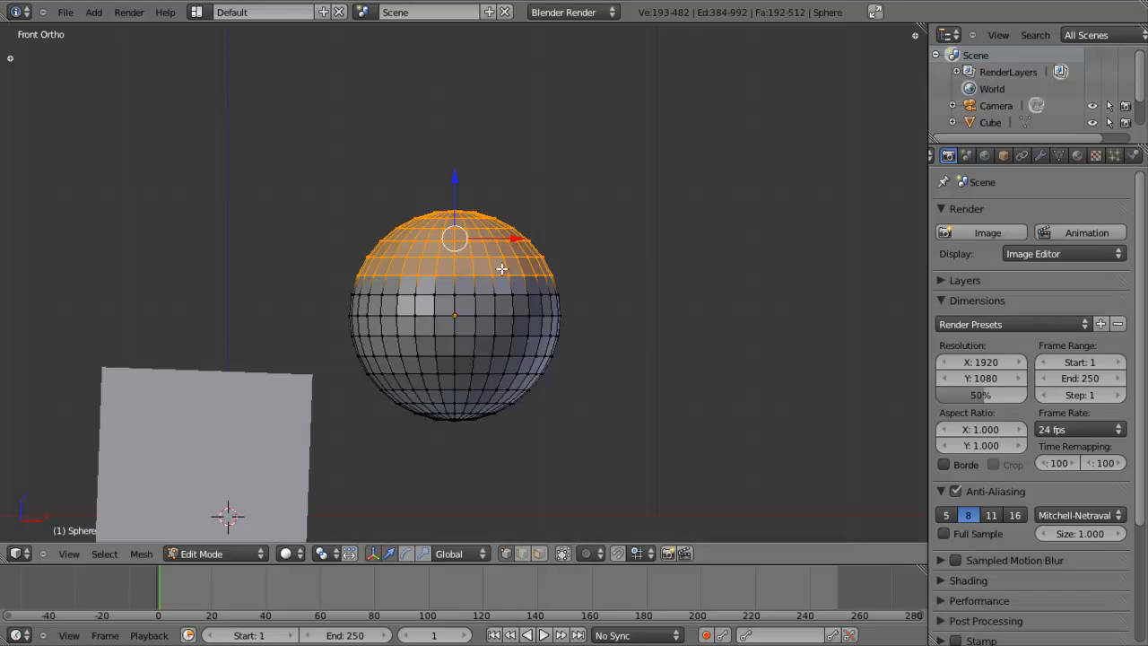
middle_click_drag(501, 276, 440, 431)
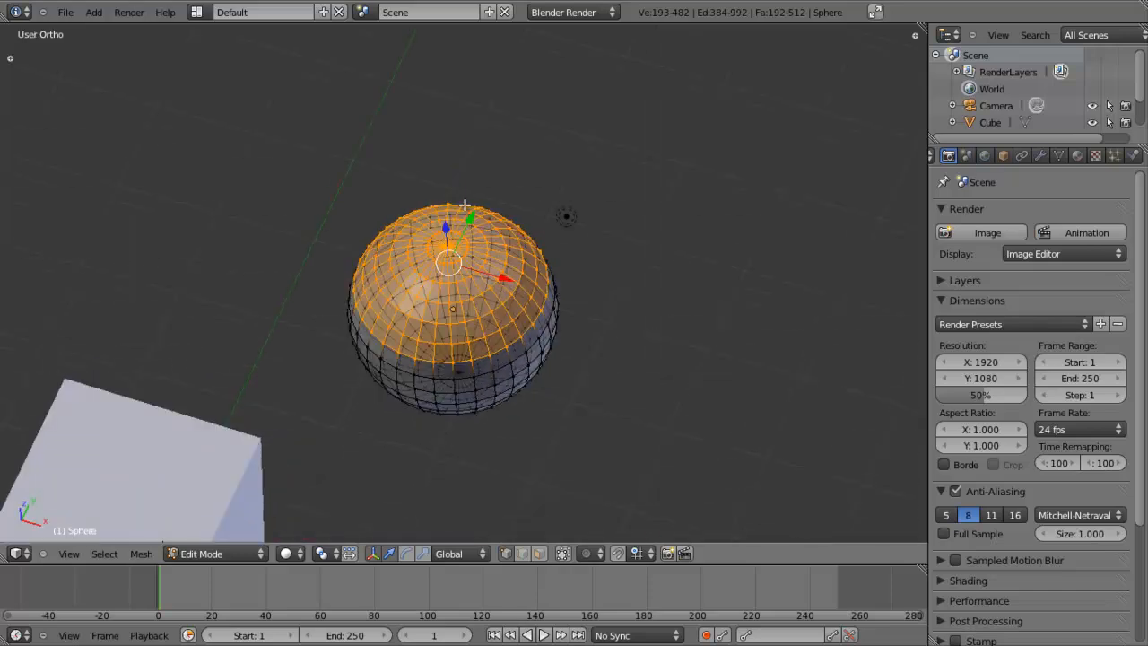
scroll(422, 210, "up", 3)
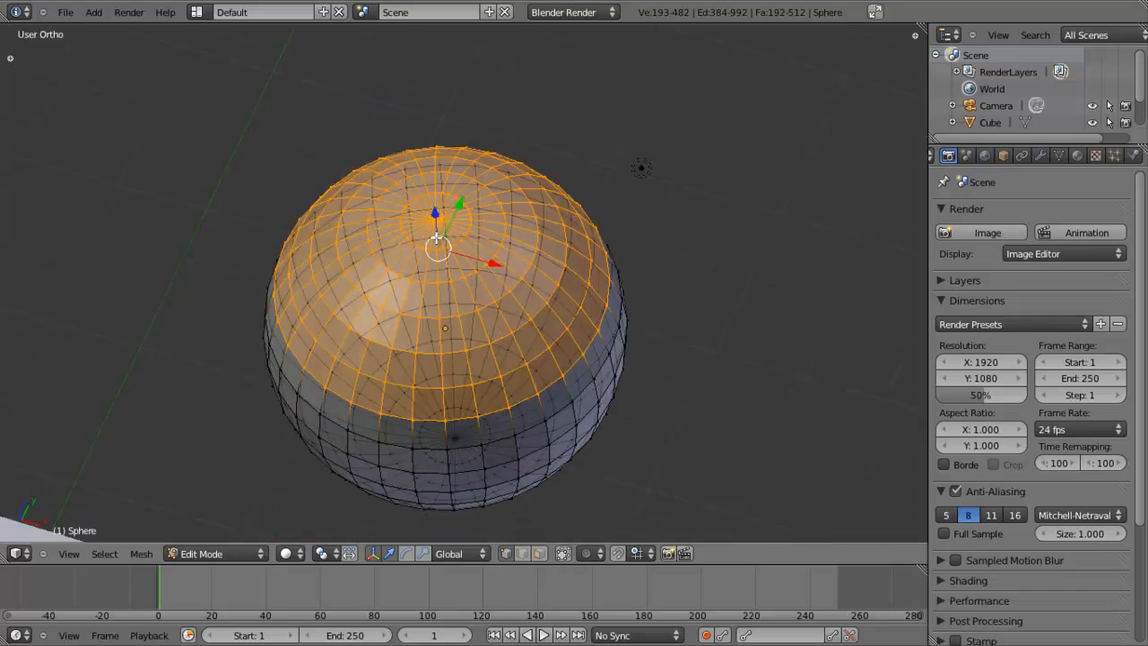
middle_click_drag(427, 216, 459, 249, "shift")
middle_click_drag(564, 408, 593, 356)
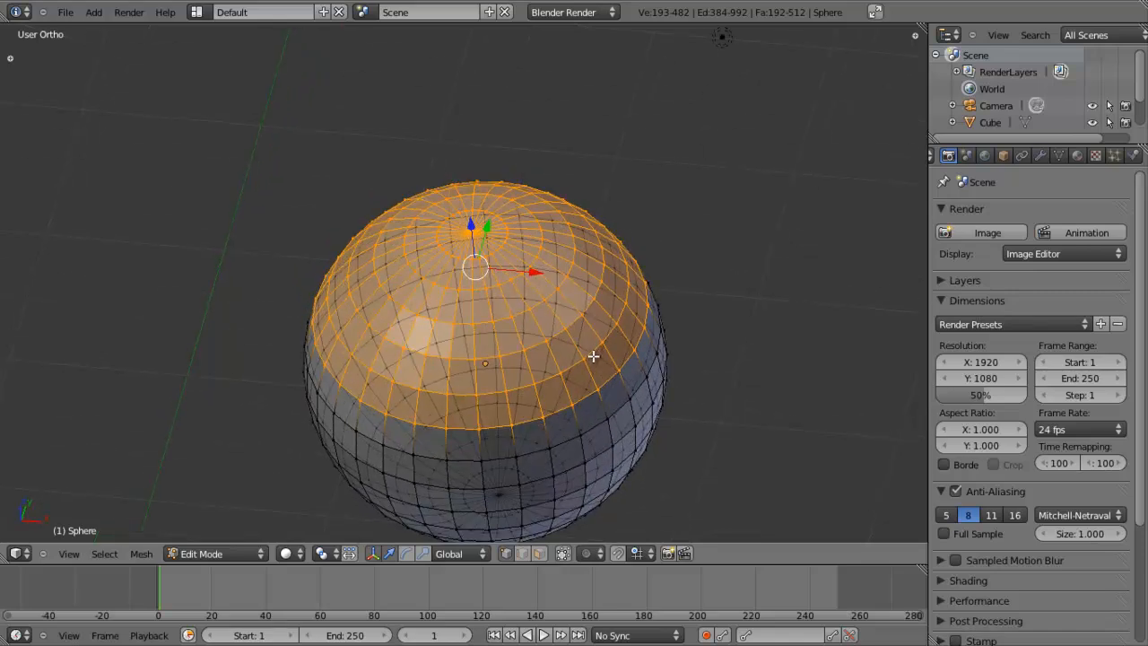
- Clear the selection, limit selection to visible geometry, and box-select the upper part of the sphere from the front
key("KP_1")
key("a")
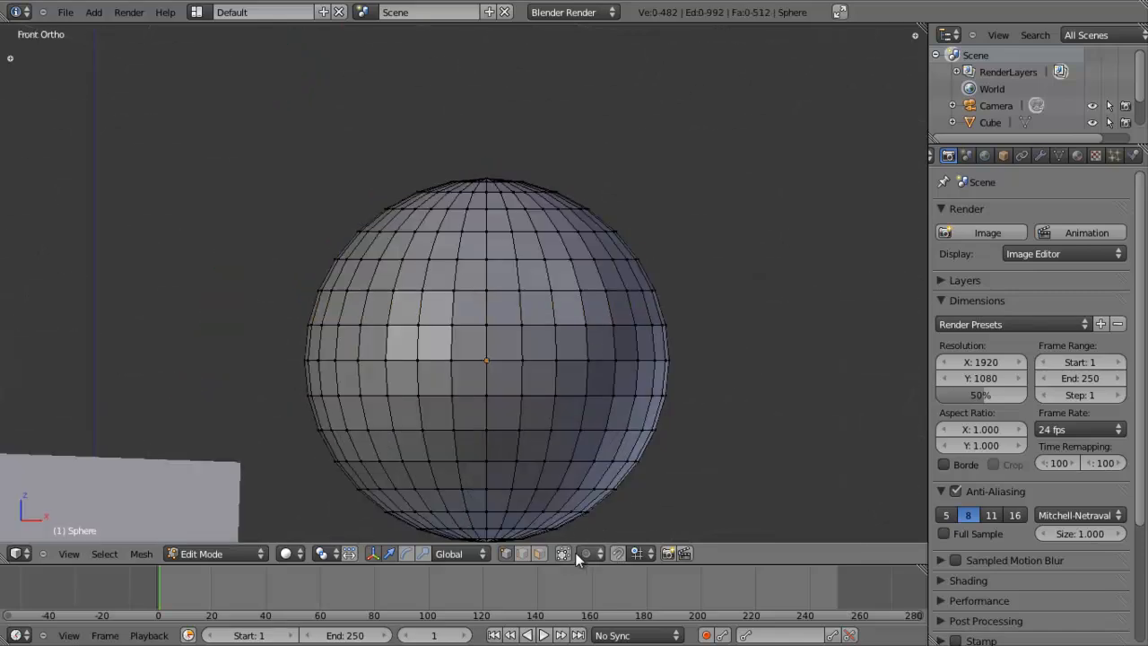
middle_click_drag(575, 455, 549, 518)
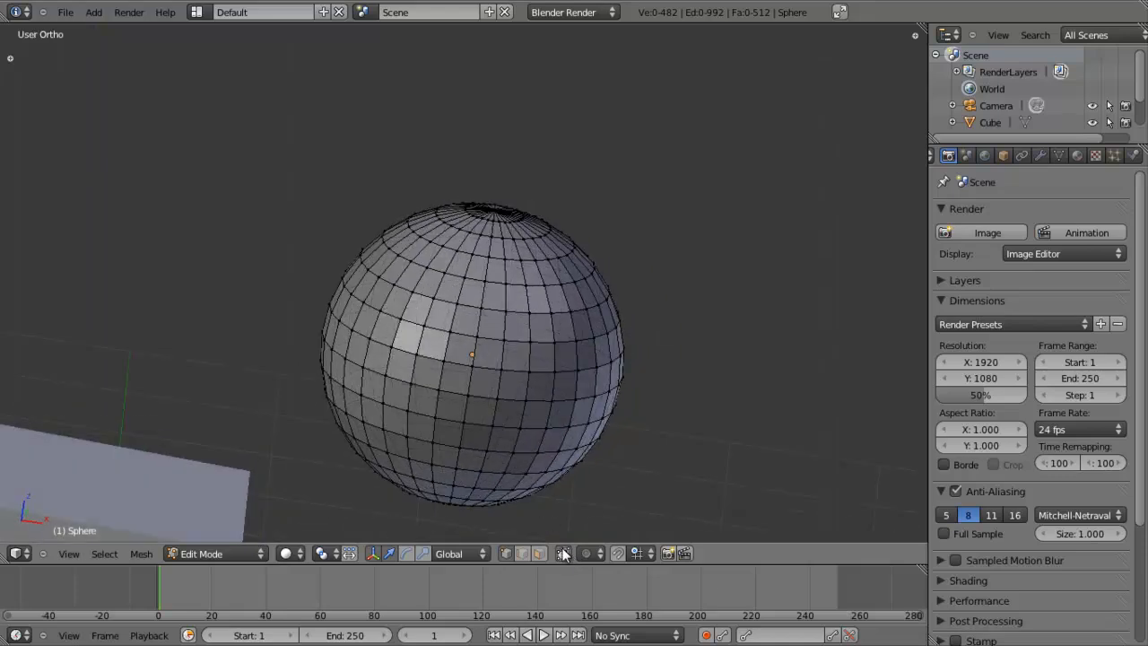
key("KP_1")
key("b")
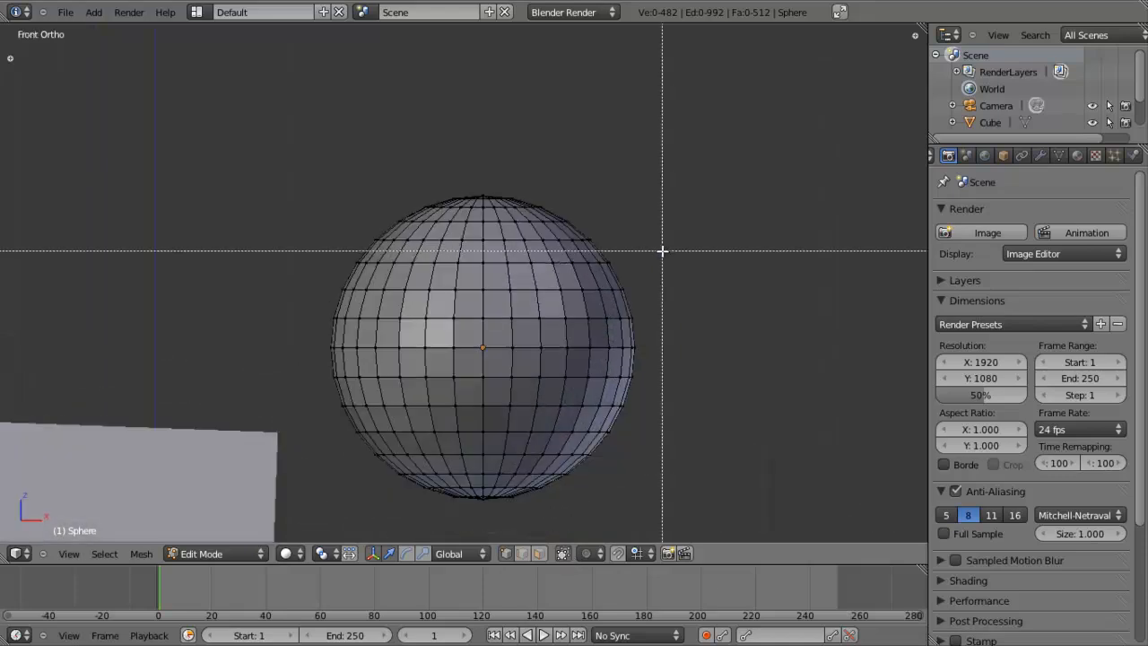
left_click_drag(679, 283, 199, 133)
middle_click_drag(574, 206, 561, 358)
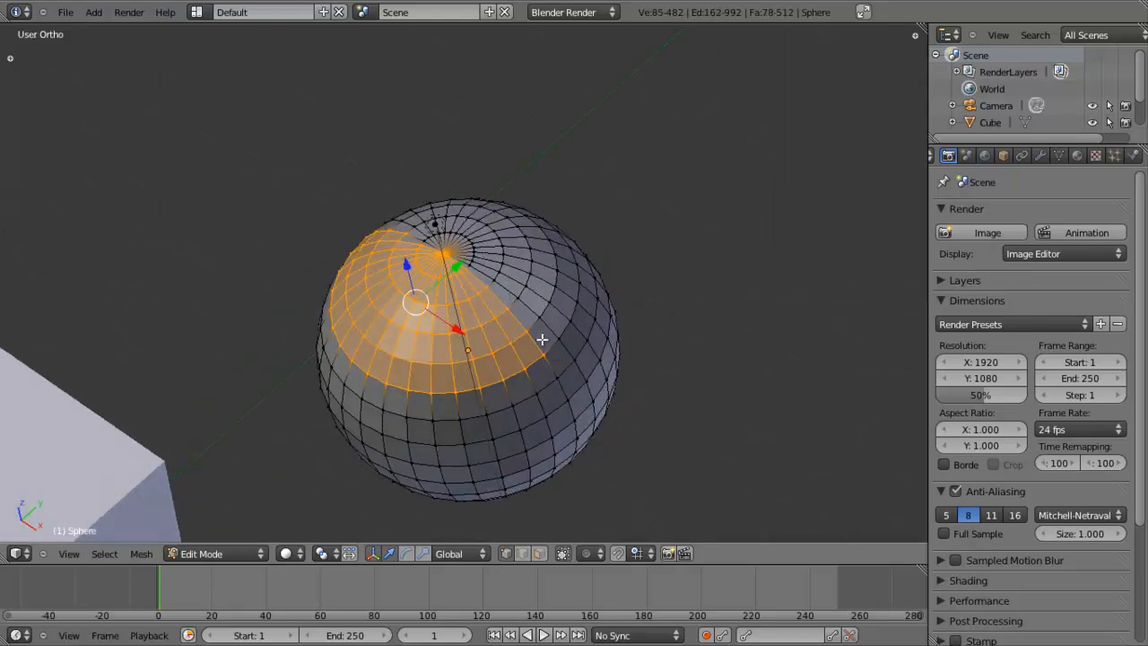
middle_click_drag(402, 297, 446, 362)
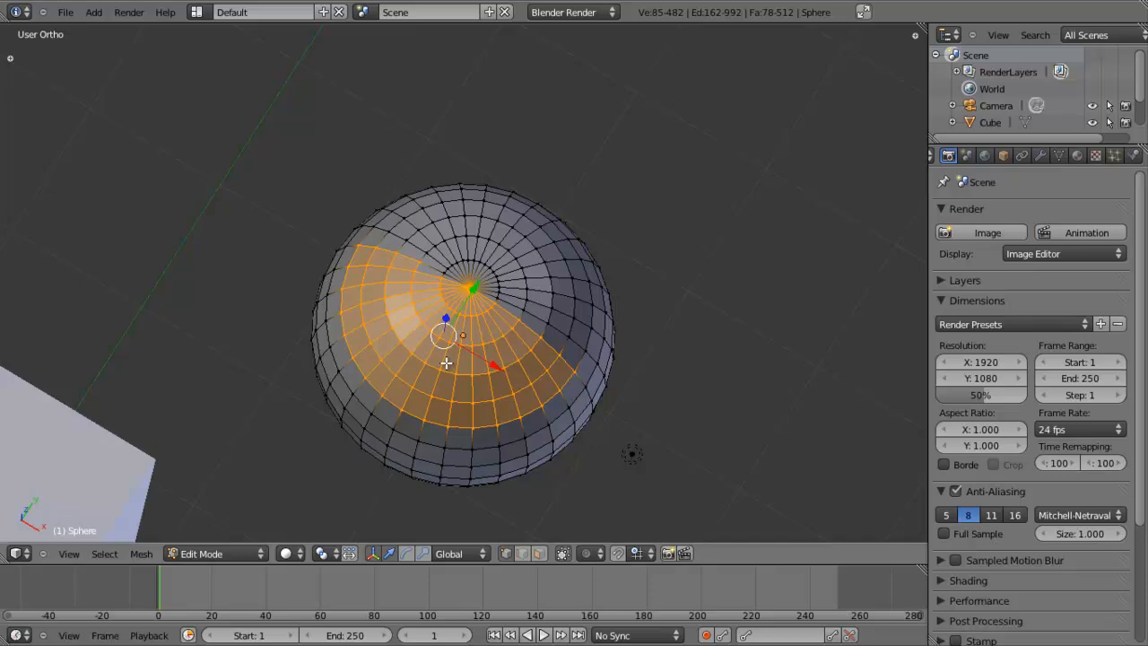
scroll(446, 363, "up", 3)
middle_click_drag(476, 404, 427, 373)
- With limiting to visible geometry turned off, select only one vertex on the sphere's upper front, and turn limiting back on
key("a")
scroll(459, 385, "down", 3)
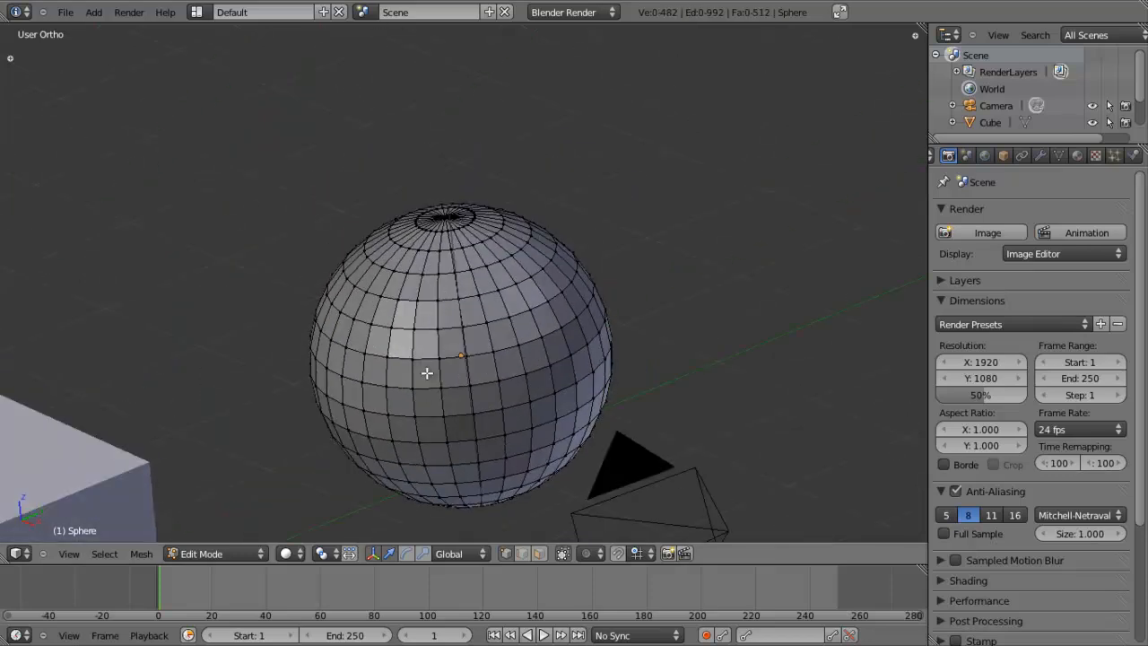
key("KP_1")
key("KP_5")
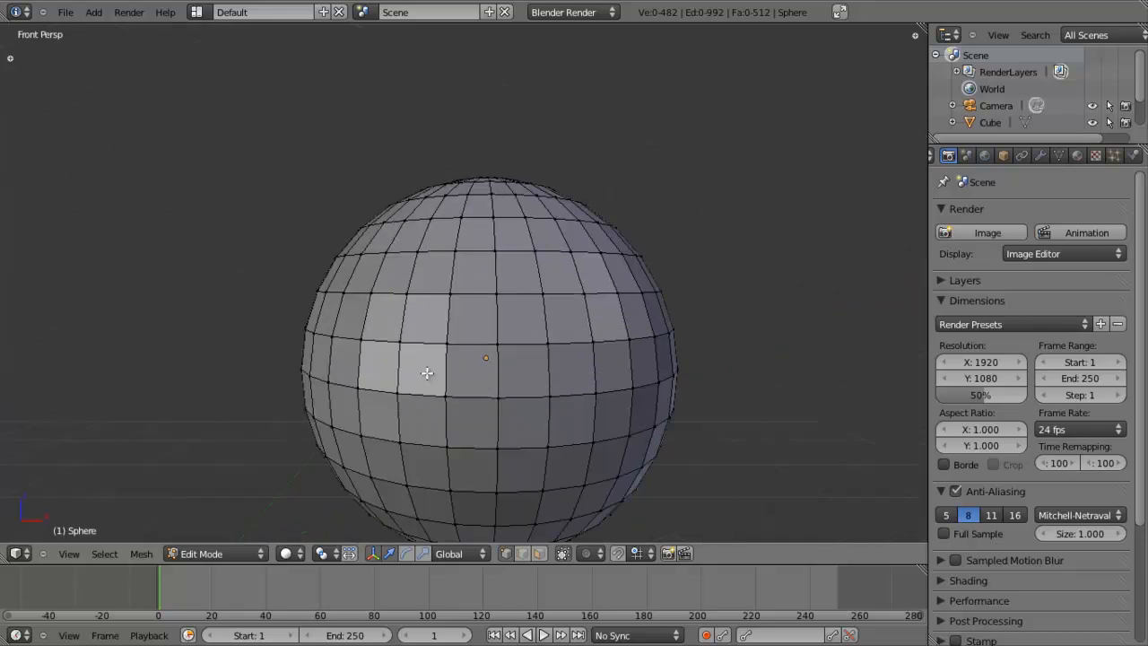
left_click(563, 553)
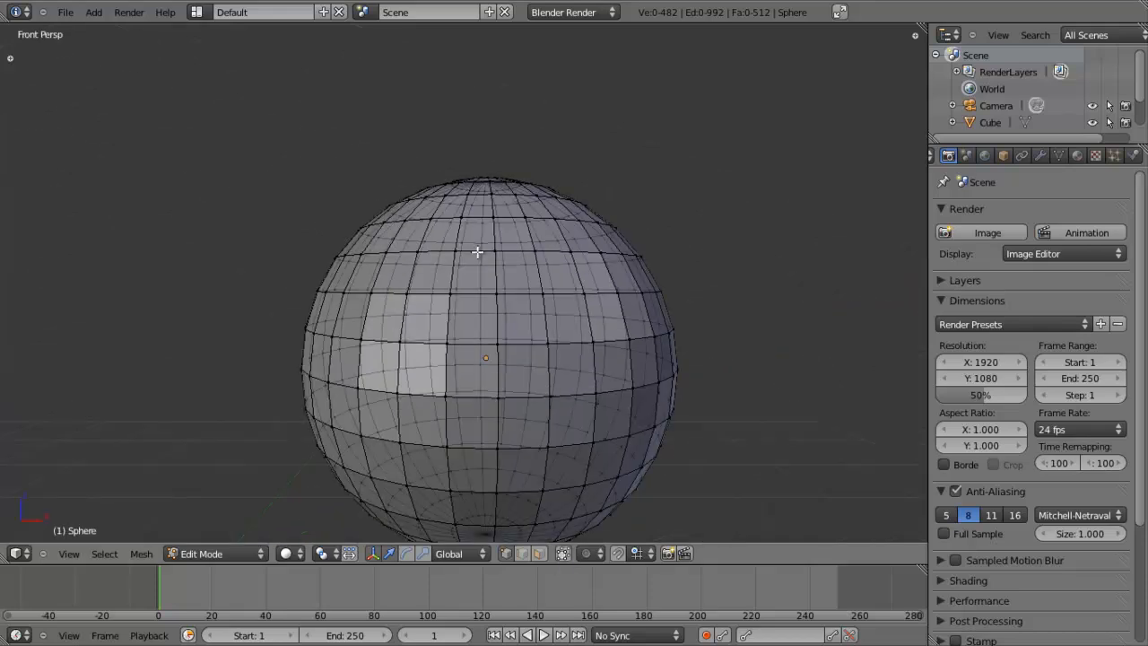
middle_click_drag(533, 393, 463, 350)
right_click(463, 351)
scroll(439, 290, "up", 2)
key("a")
scroll(439, 314, "up", 6)
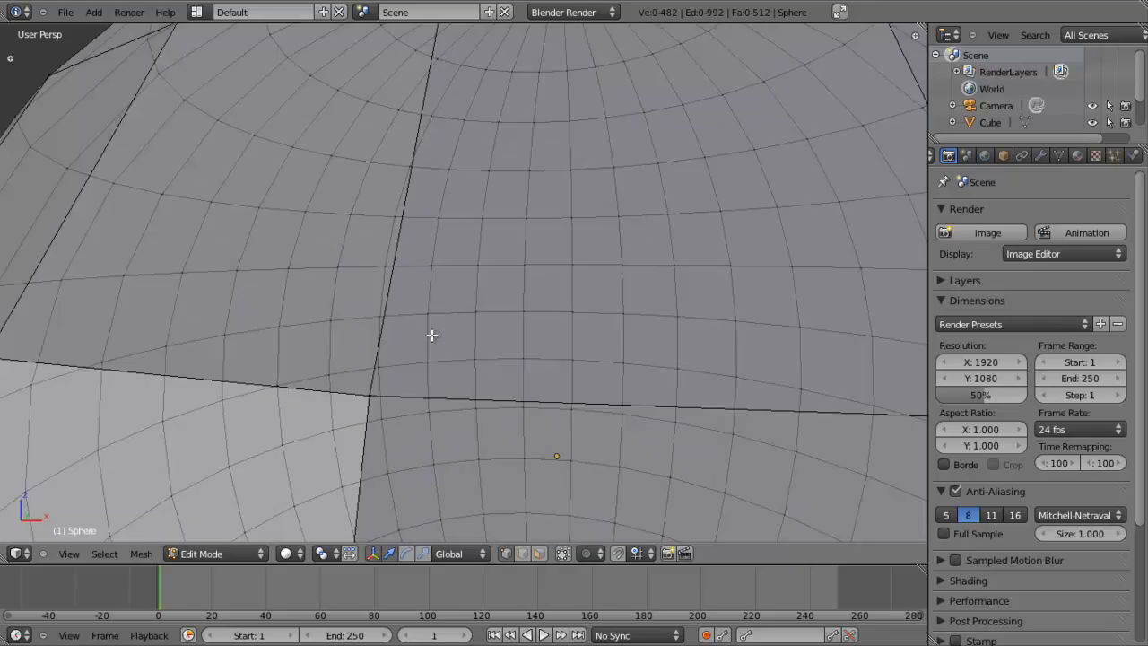
right_click(368, 395)
scroll(369, 393, "down", 8)
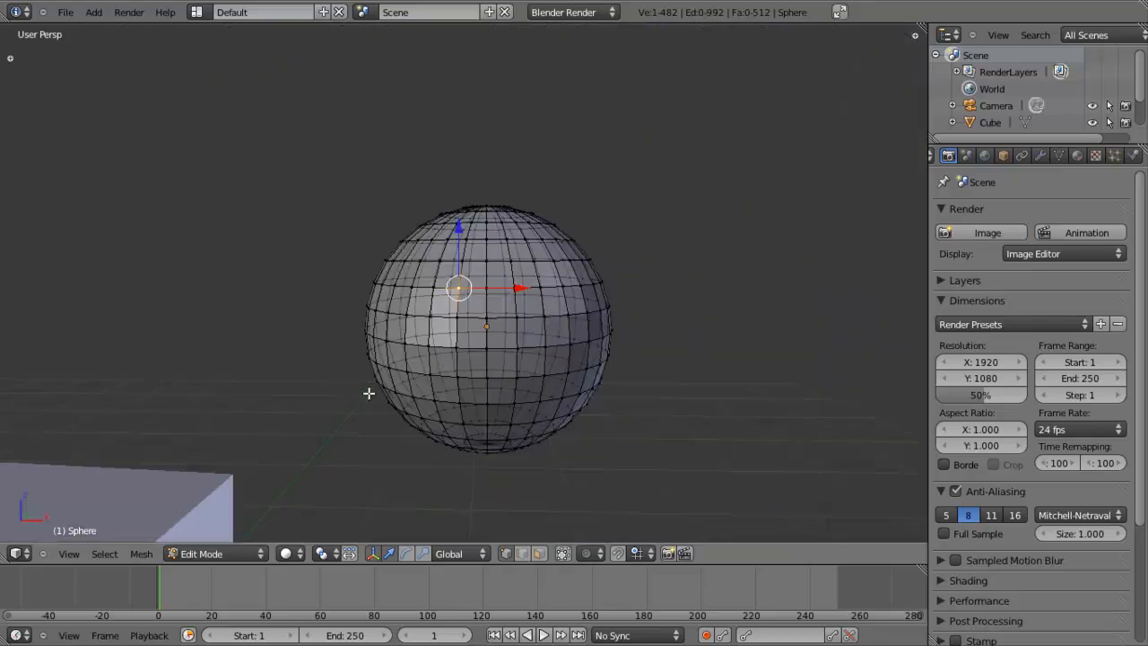
middle_click_drag(591, 470, 541, 352)
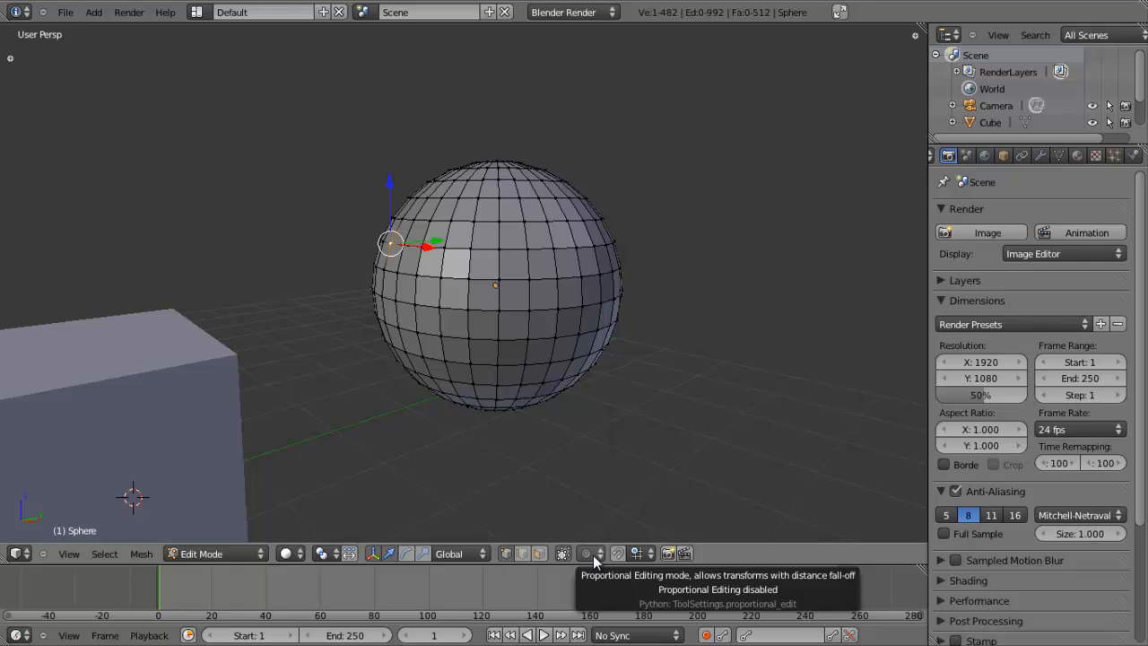
- Enable proportional editing, try moving the selected vertex with influence sizes between 0.20 and 1.95, and undo the move
left_click(593, 555)
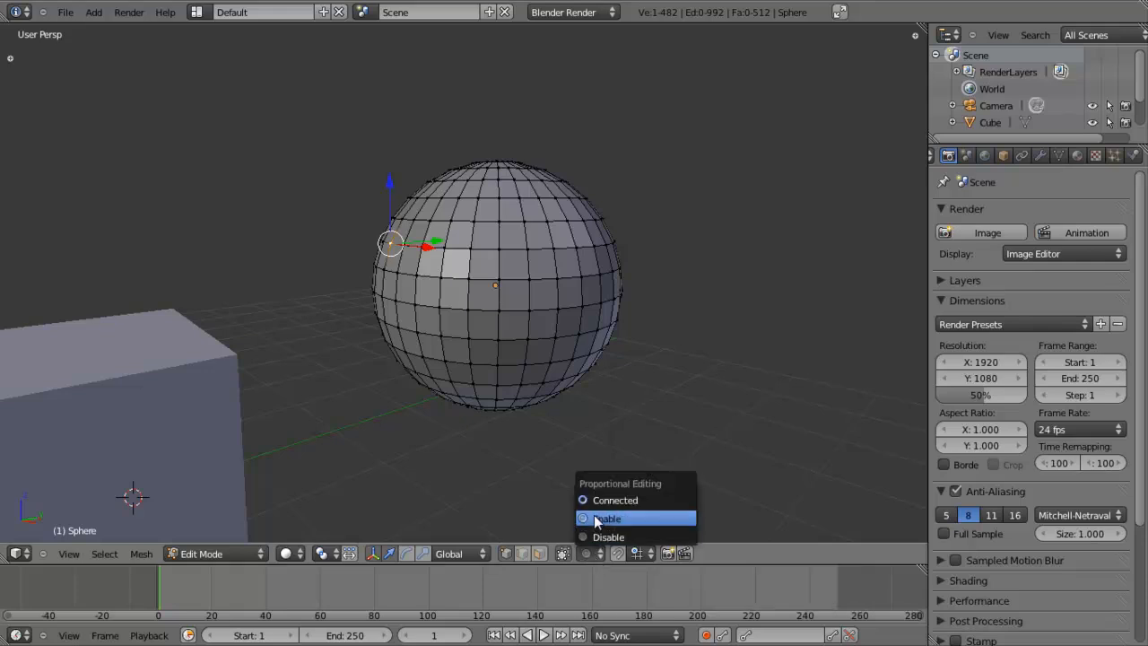
left_click(597, 519)
middle_click_drag(592, 505, 477, 400)
key("g")
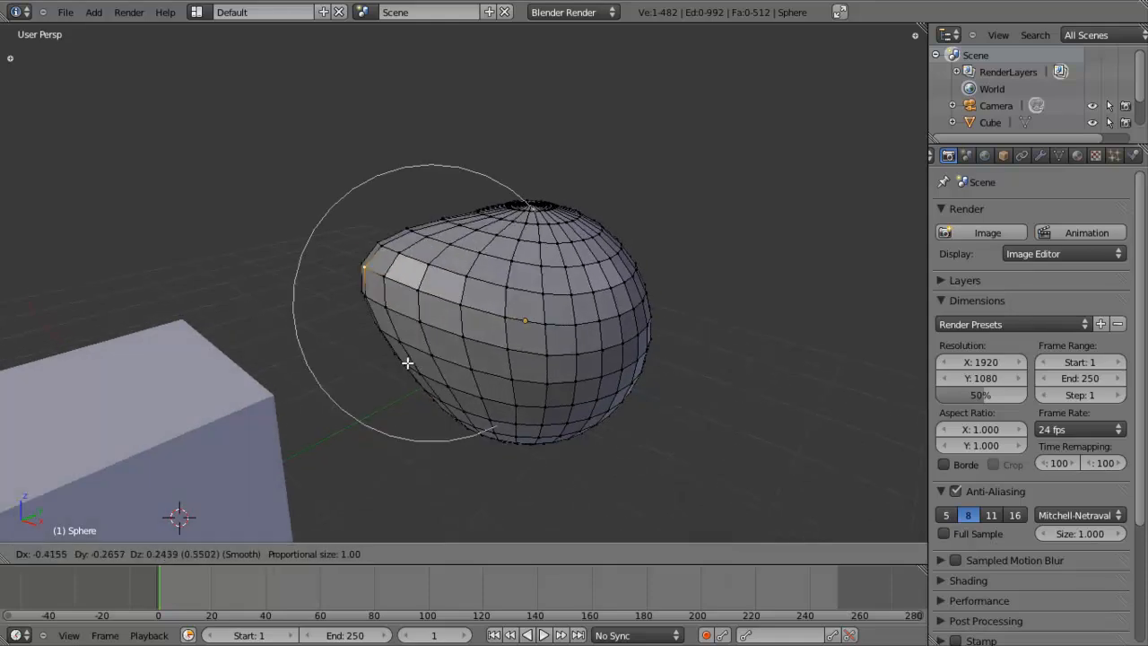
scroll(392, 366, "up", 3)
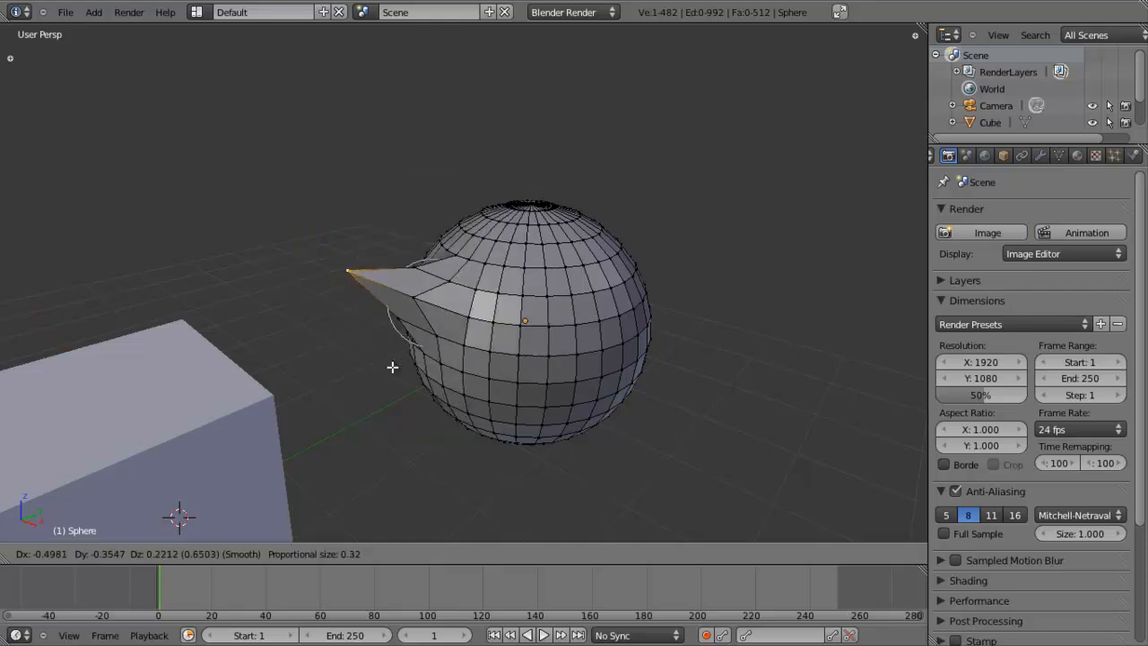
scroll(392, 366, "down", 4)
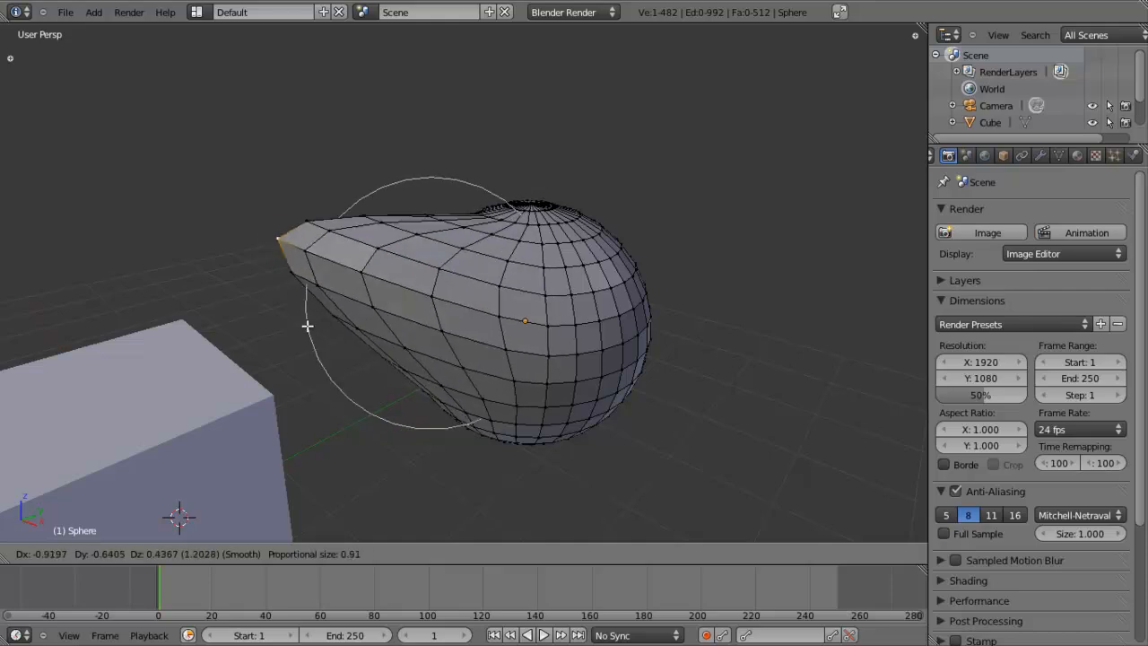
scroll(350, 327, "down", 5)
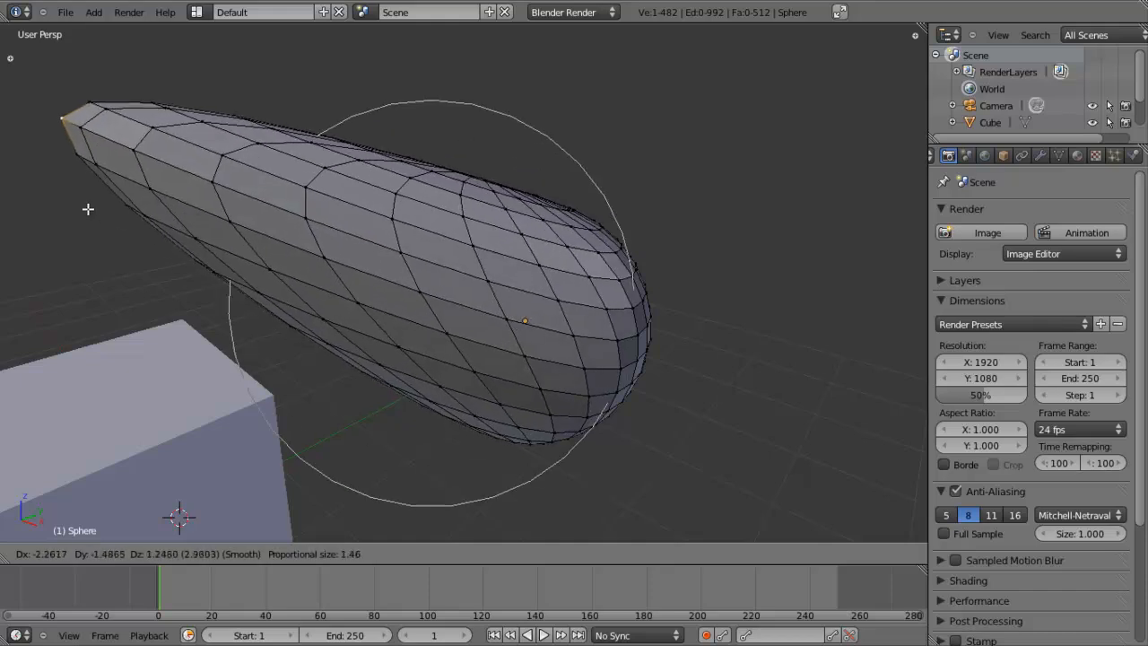
scroll(102, 218, "up", 5)
scroll(107, 223, "up", 20)
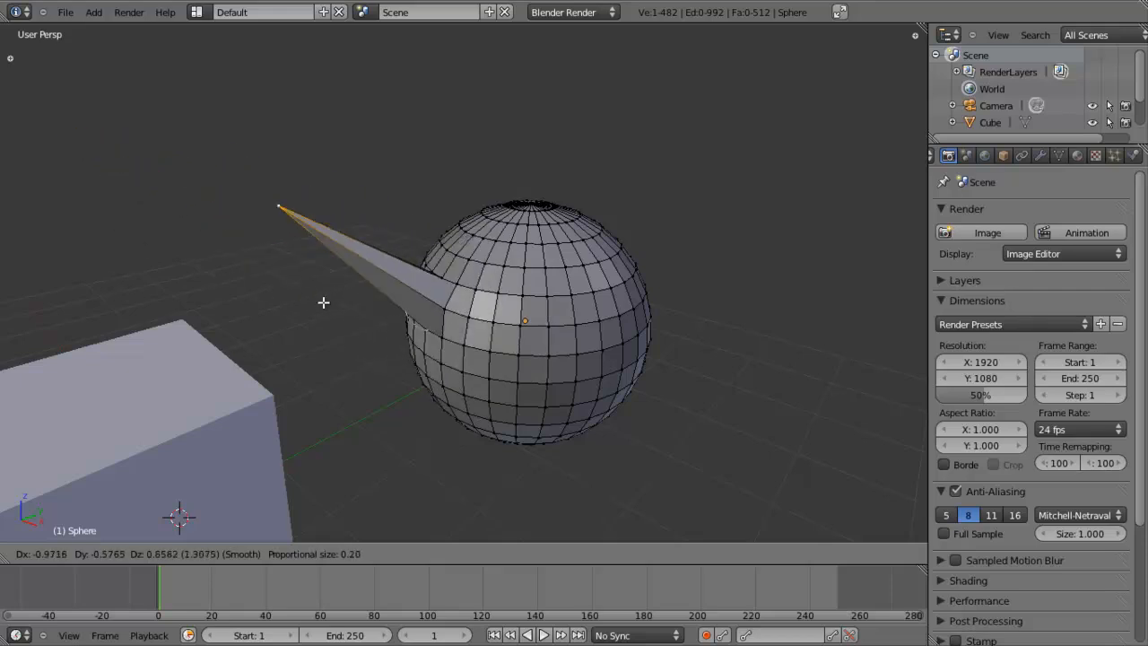
scroll(319, 301, "down", 20)
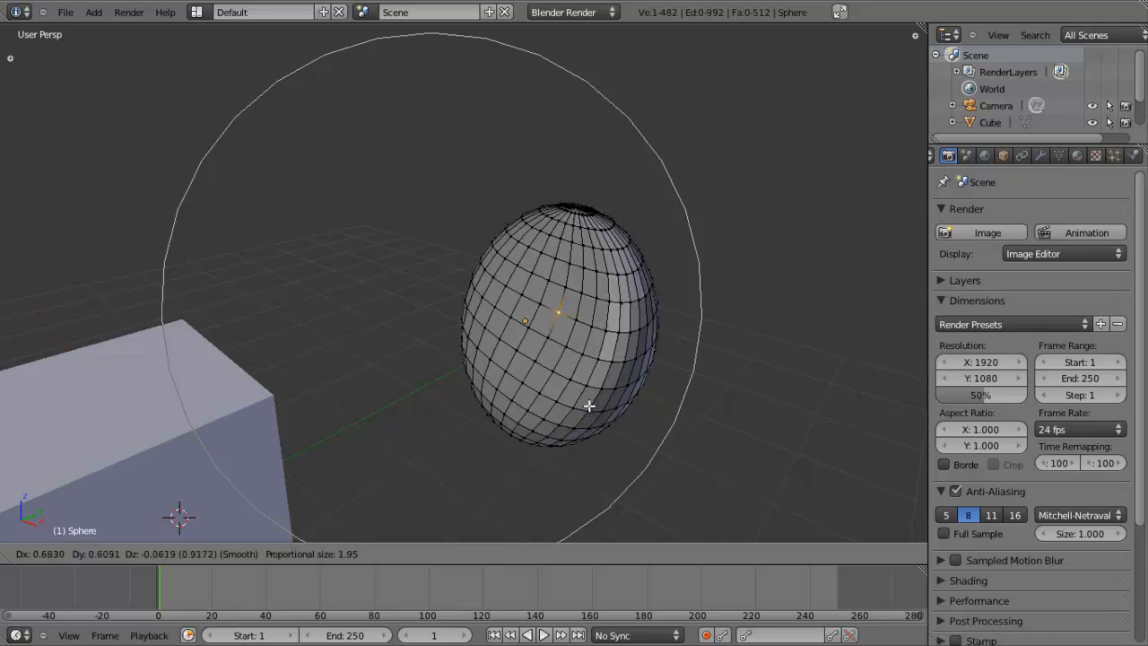
left_click(550, 400)
key("ctrl+z")
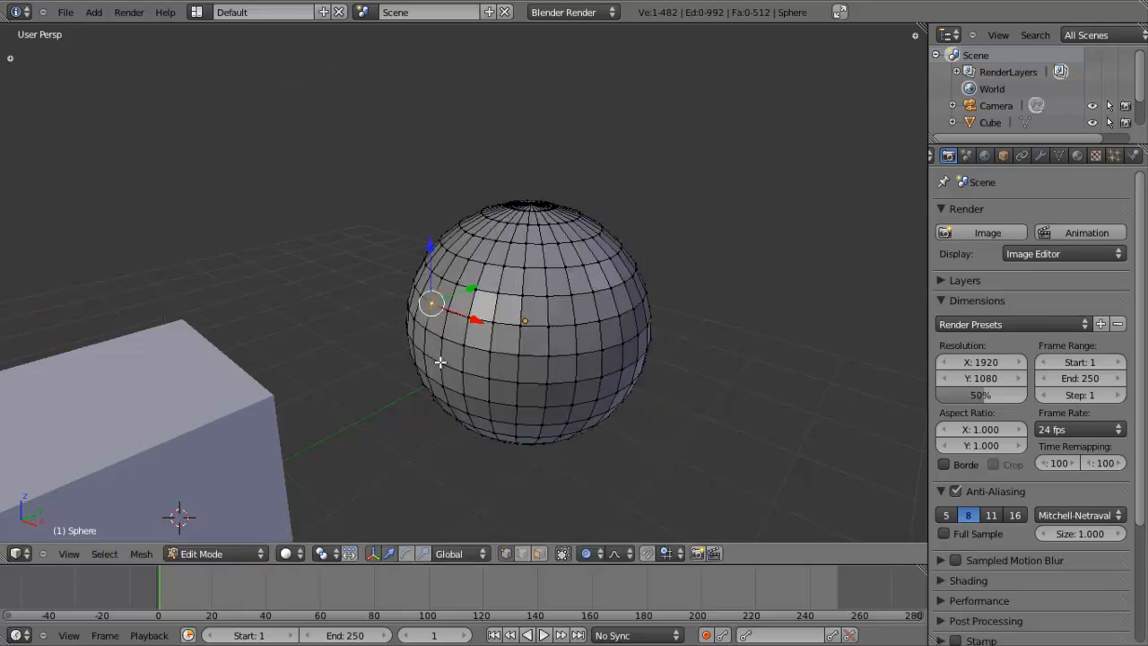
- Try moving the selected vertex again with proportional editing on, shrinking its influence size from 1.95, and undo the move
middle_click_drag(430, 361, 431, 252, "shift")
middle_click_drag(605, 459, 599, 484, "shift")
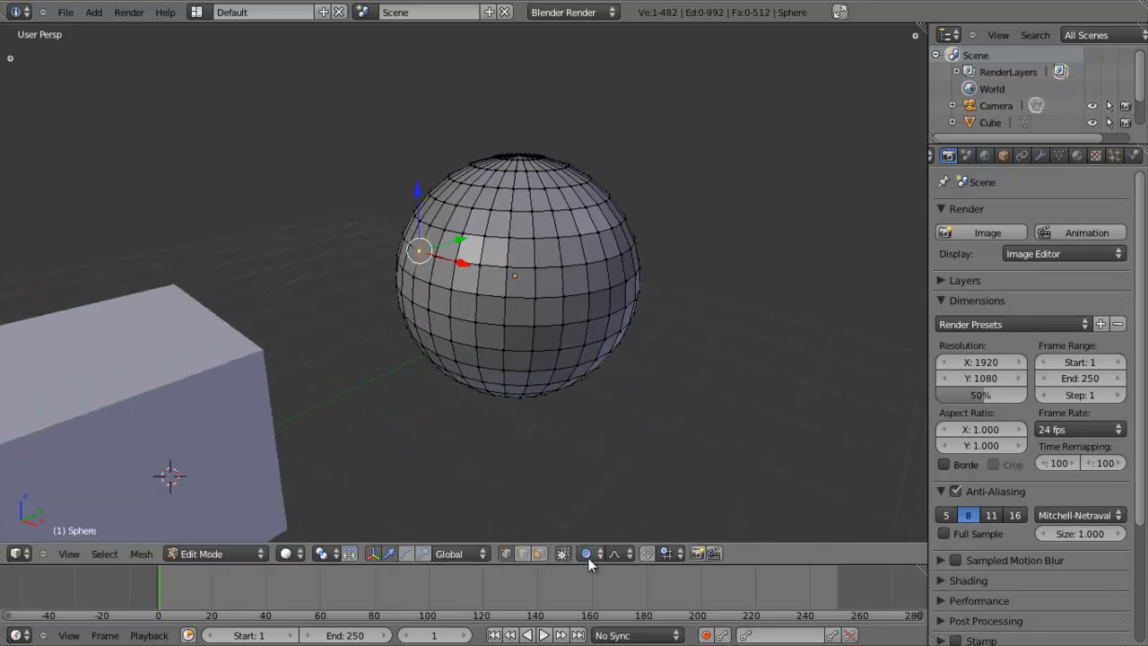
left_click(589, 555)
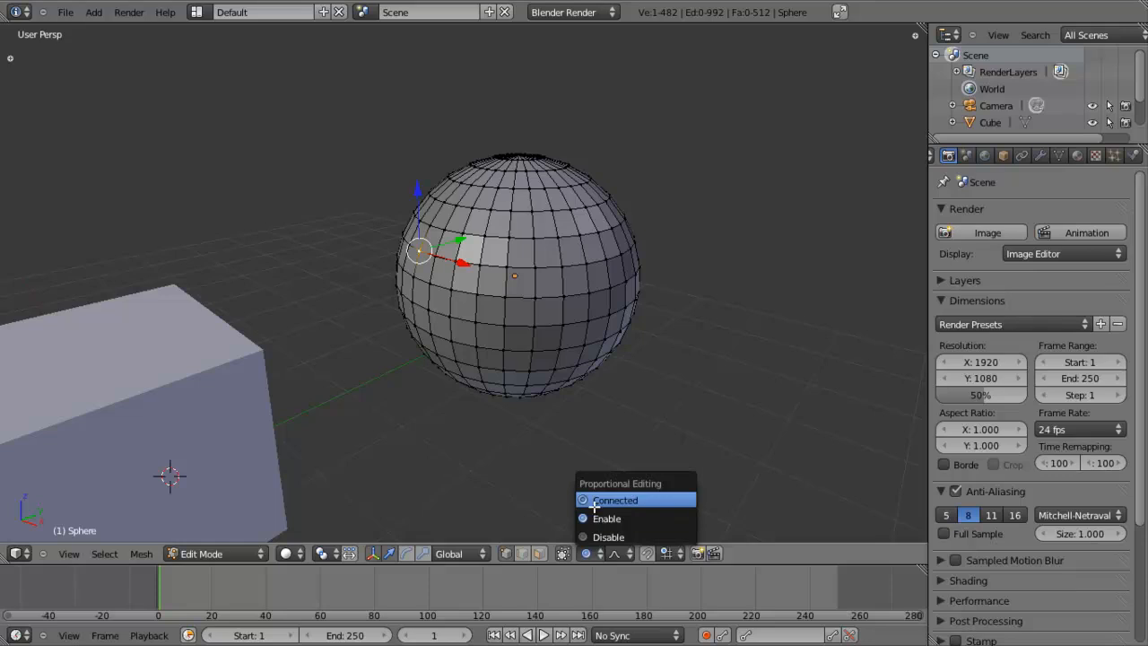
left_click(596, 517)
scroll(491, 299, "down", 3)
key("g")
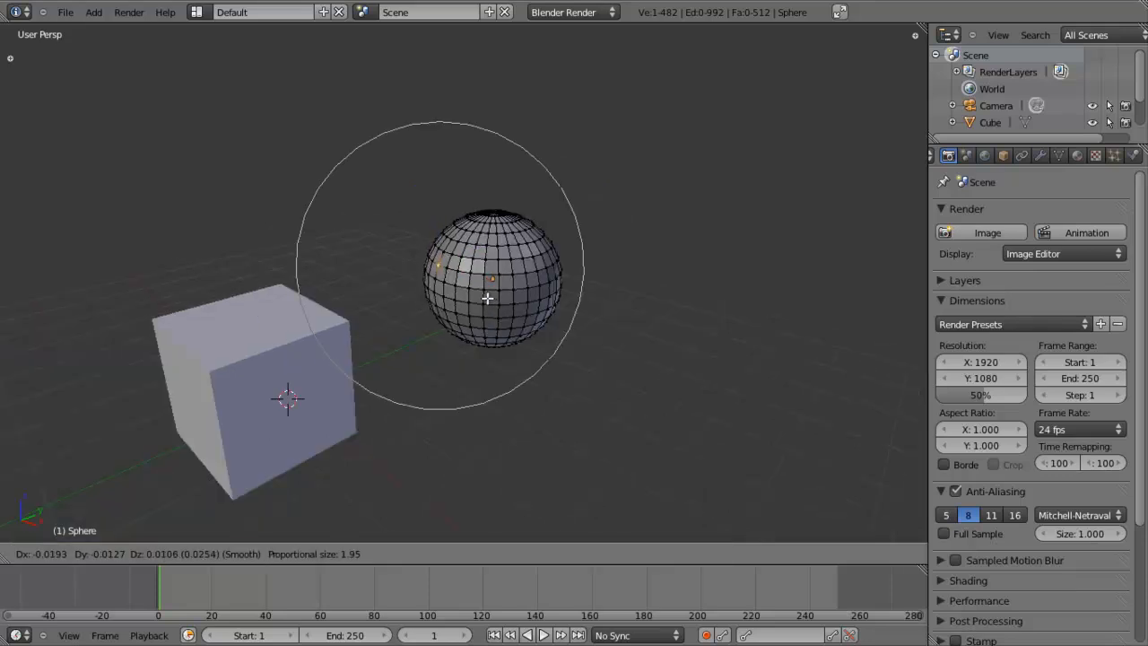
scroll(368, 258, "up", 7)
left_click(309, 241)
key("ctrl+z")
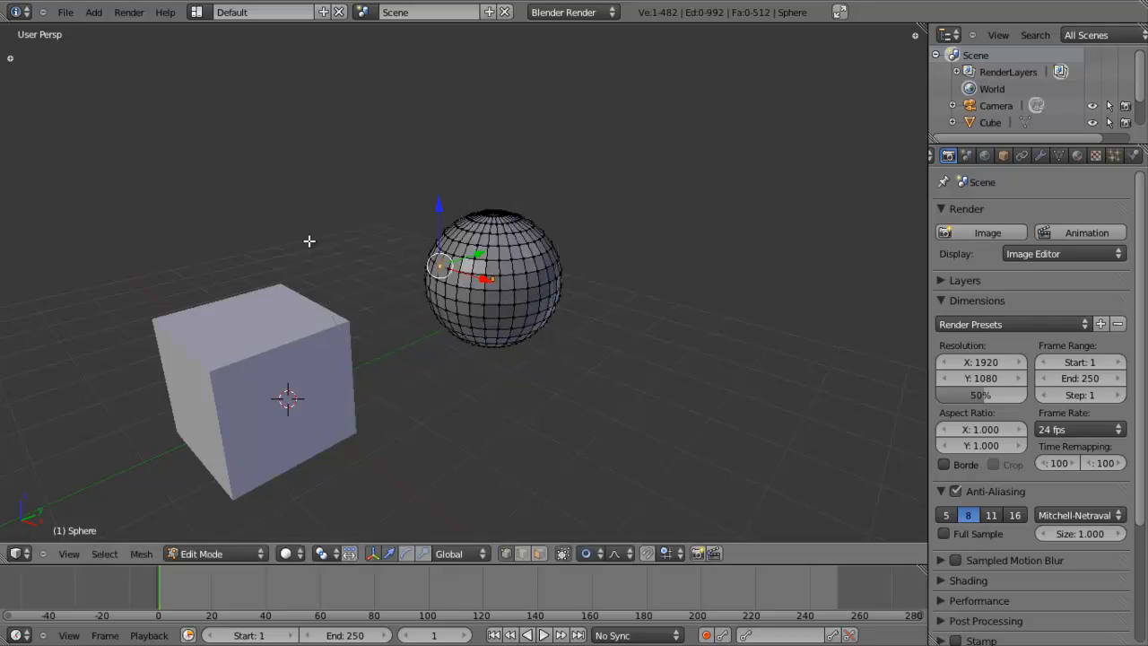
- Disable proportional editing
scroll(586, 534, "up", 2)
left_click(588, 555)
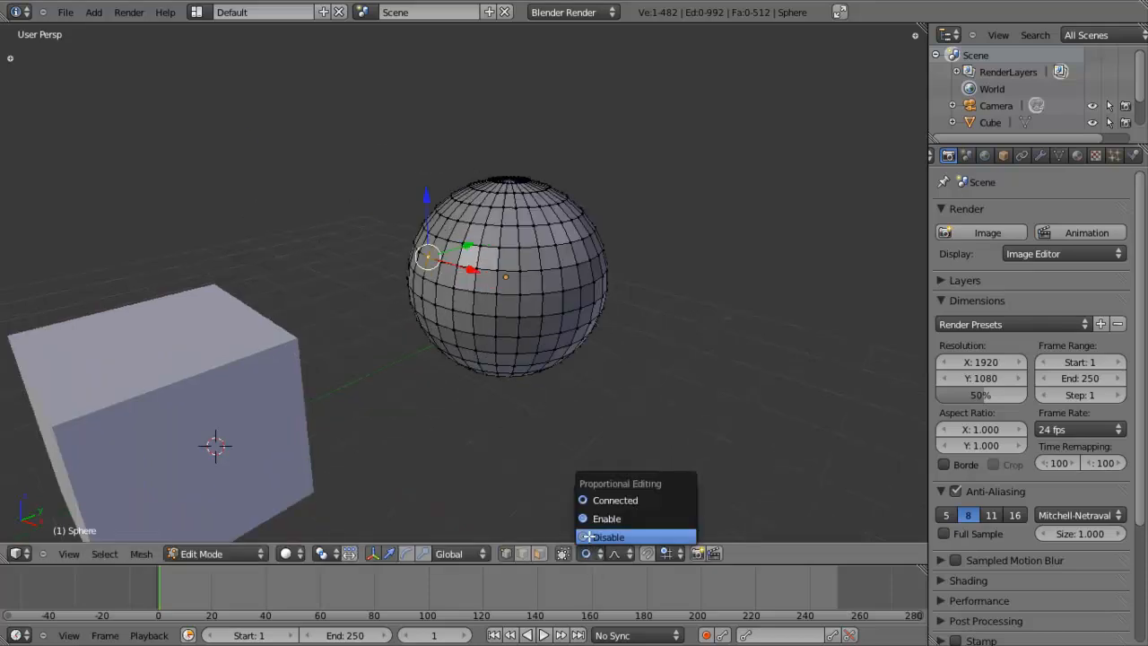
left_click(588, 535)
scroll(436, 352, "down", 3)
middle_click_drag(443, 336, 390, 351)
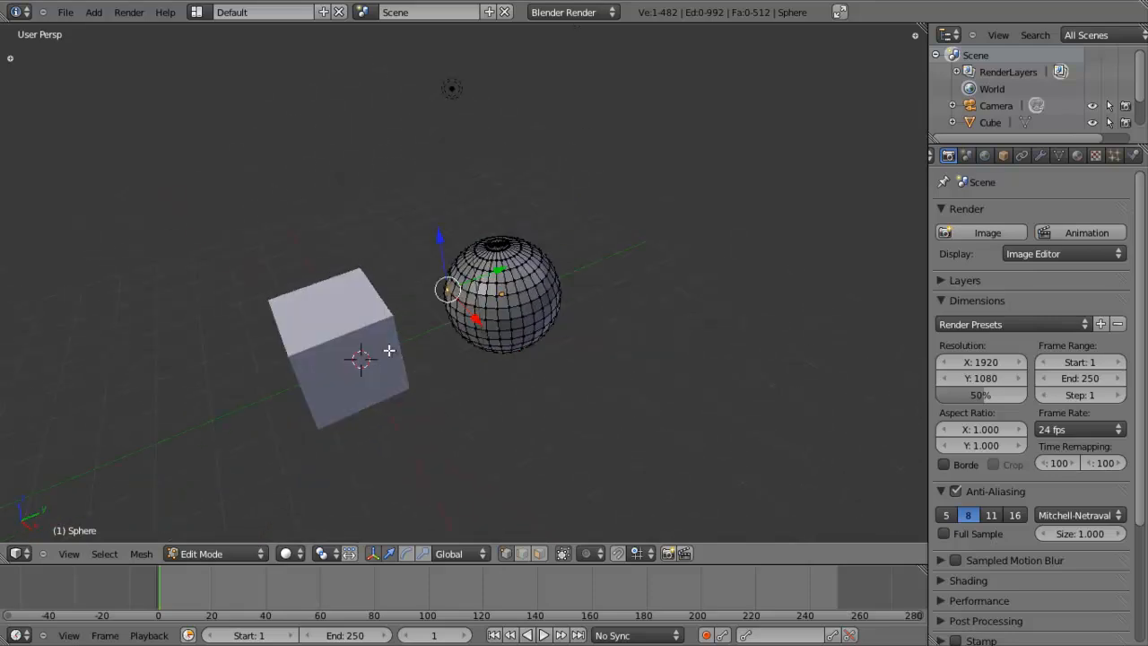
middle_click_drag(469, 333, 581, 350)
- Show the properties of the selected vertex and the 3D view, and hide them again
key("n")
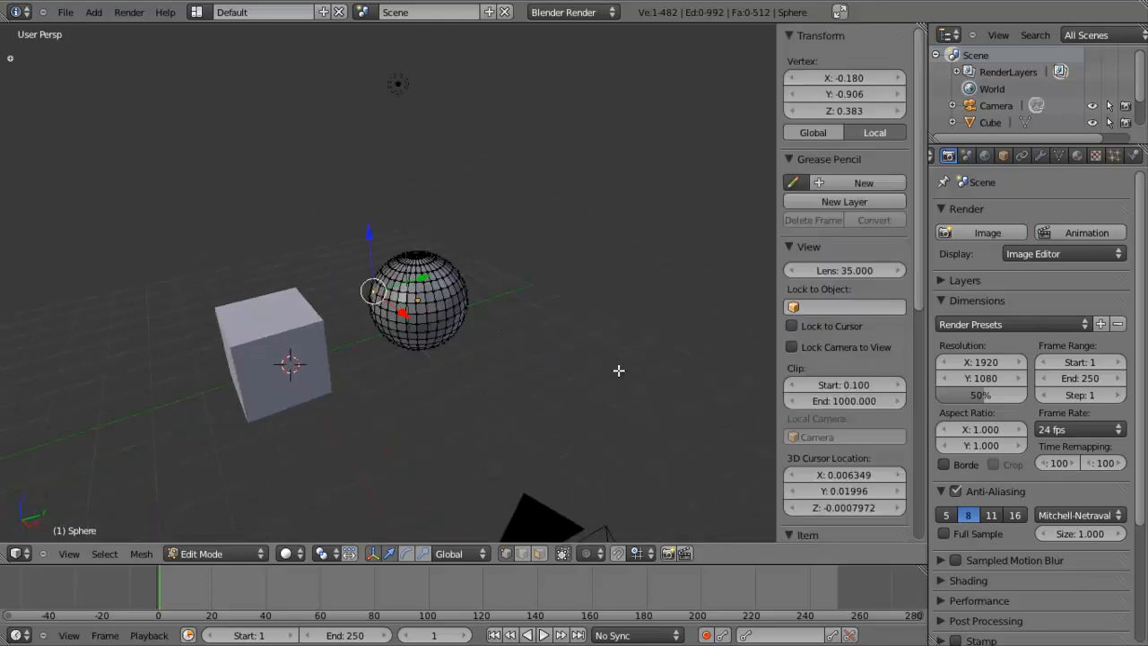
key("n")
scroll(616, 369, "down", 2)
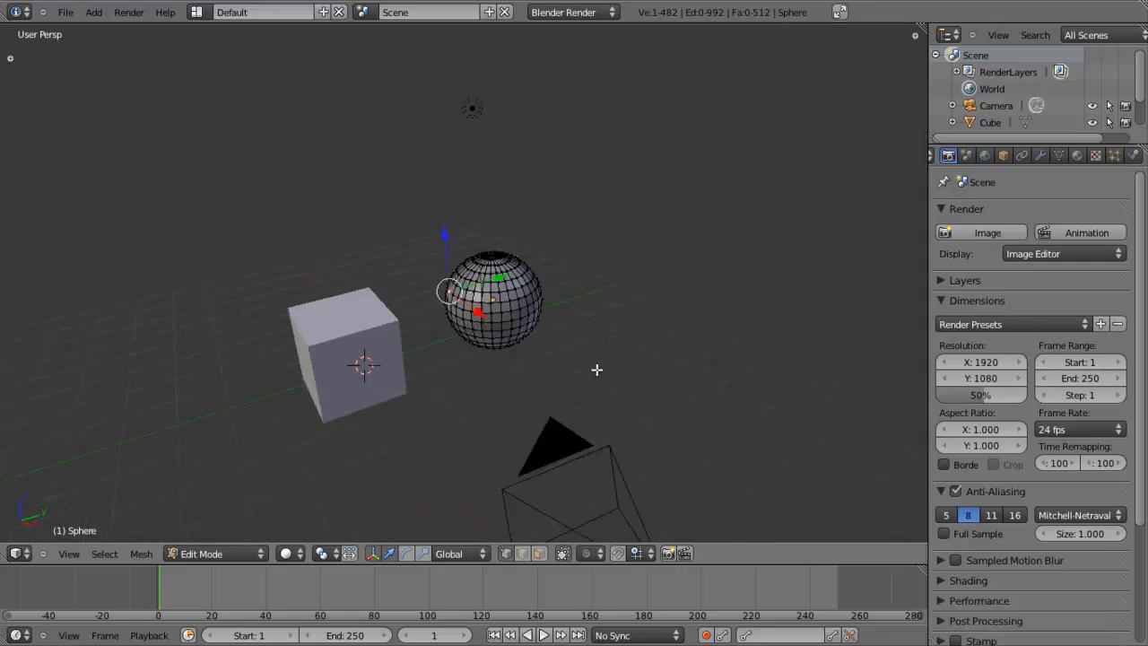
scroll(530, 367, "up", 5)
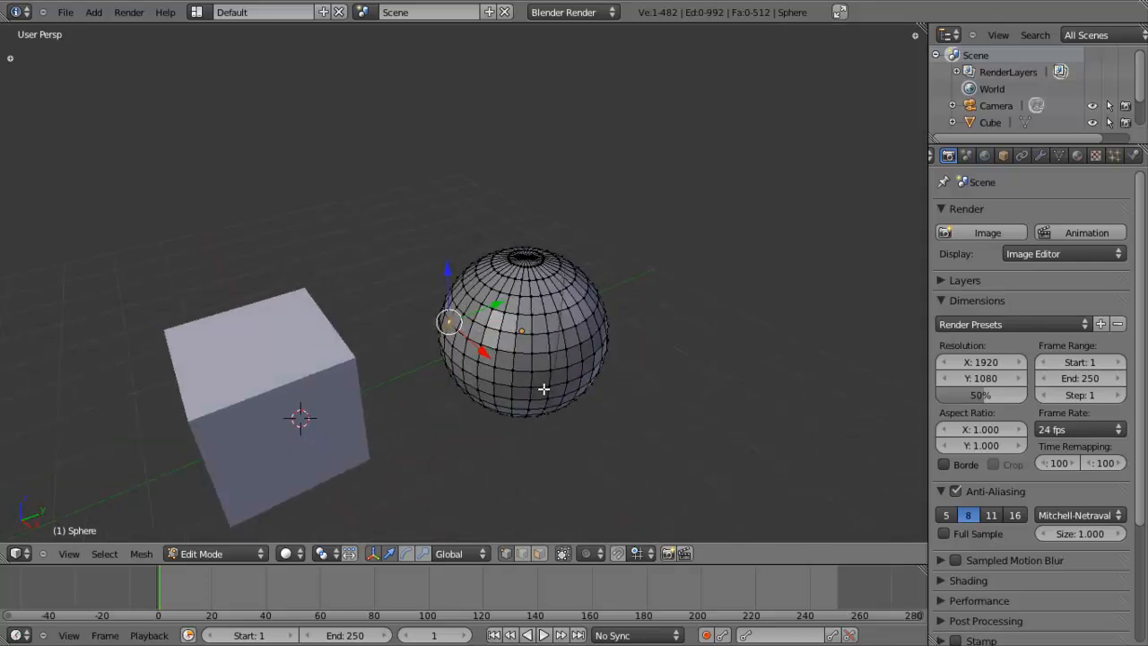
- Return to Object Mode and select the cube
key("KP_1")
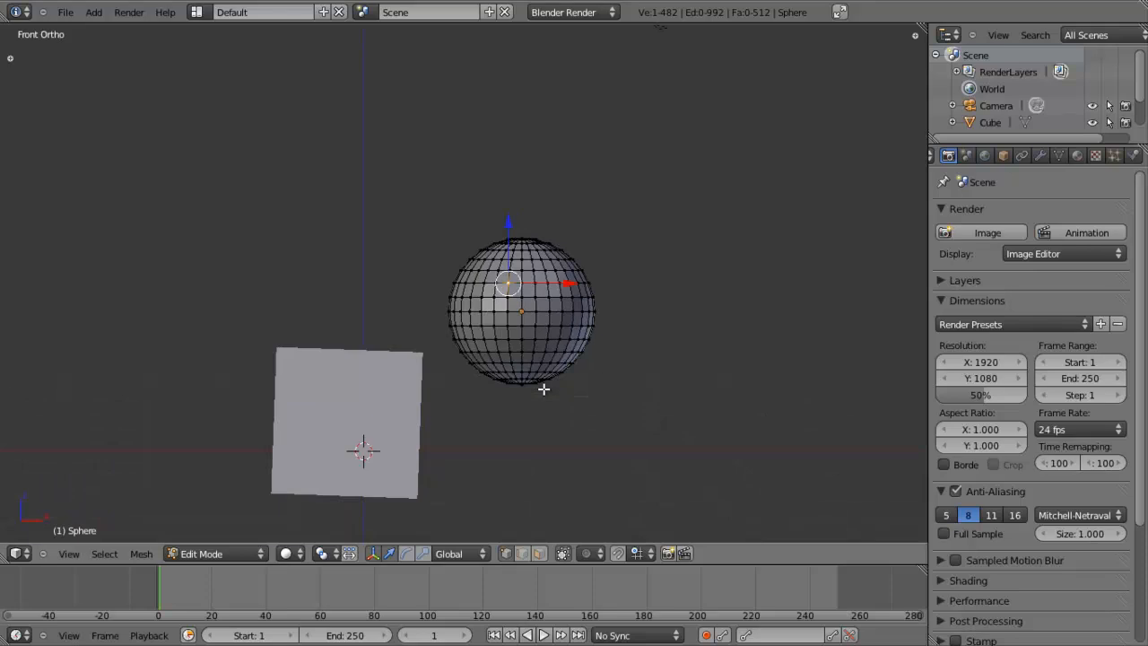
key("KP_5")
middle_click_drag(449, 371, 535, 337)
key("Tab")
scroll(377, 418, "down", 4)
right_click(333, 417)
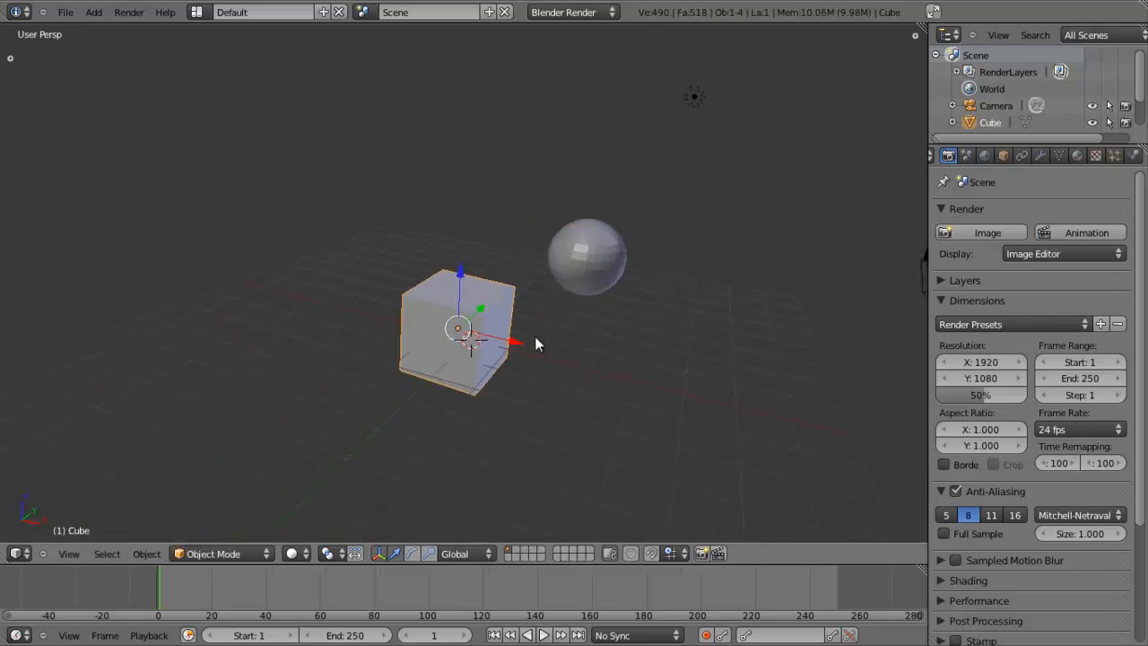
- Enter Edit Mode on the cube and switch to face select mode
key("KP_1")
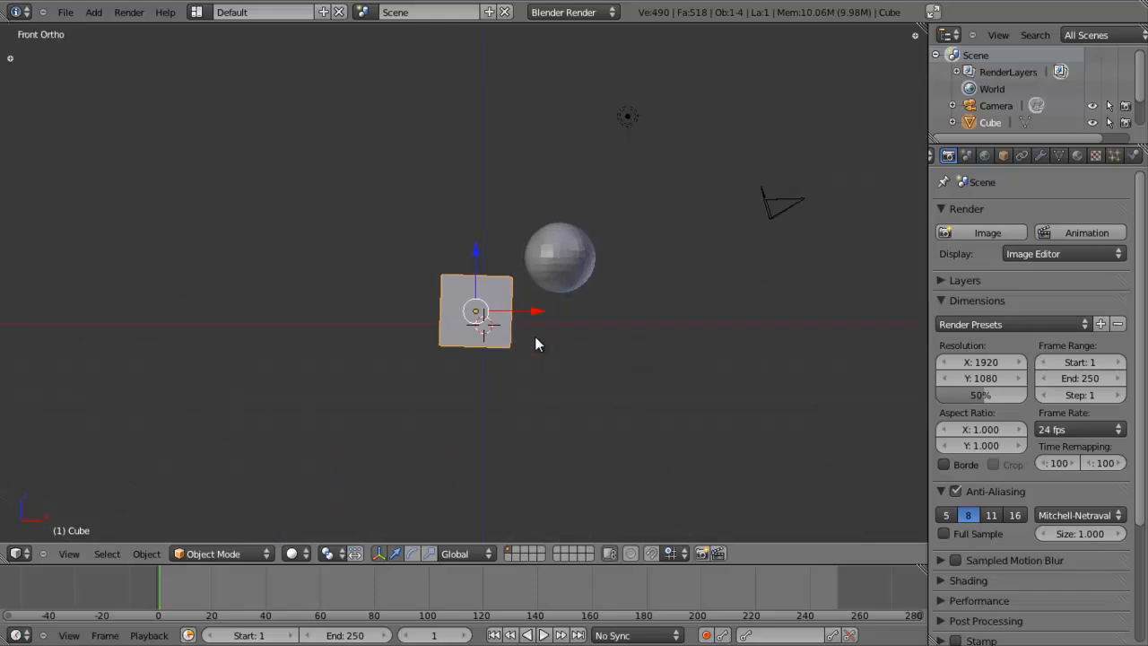
middle_click_drag(534, 336, 562, 297, "shift")
scroll(562, 297, "up", 3, "shift")
scroll(563, 270, "up", 2)
scroll(563, 270, "up", 3, "shift")
middle_click_drag(626, 324, 479, 395, "shift")
key("Tab")
scroll(508, 374, "up", 4)
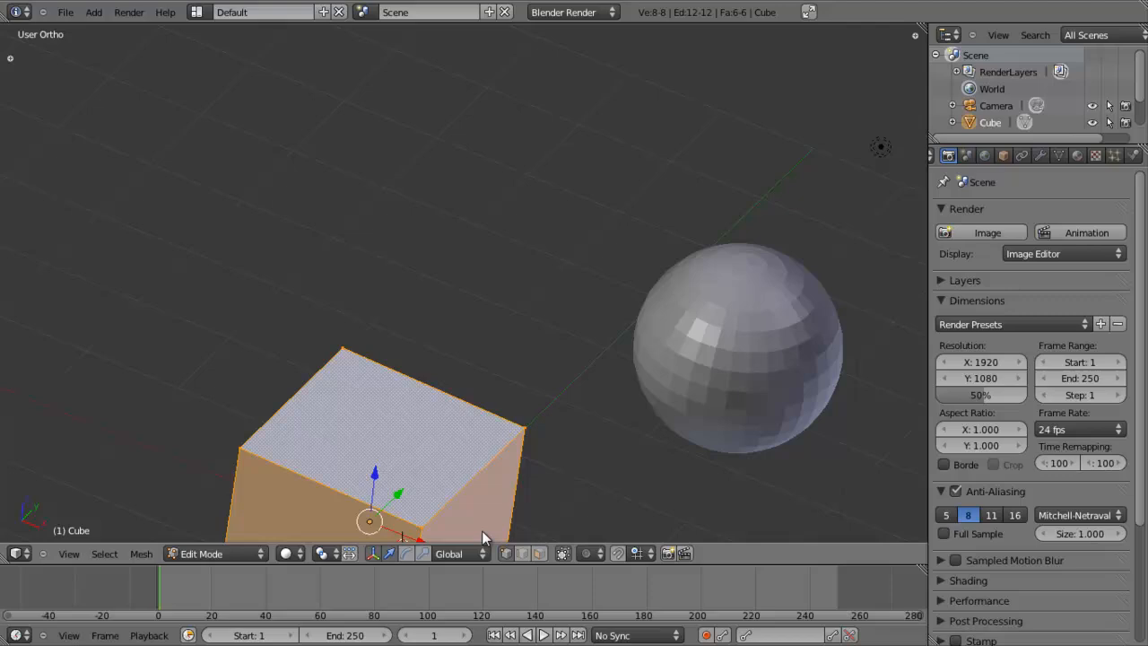
left_click(541, 559)
- Select only the cube's top face
middle_click_drag(522, 445, 579, 367, "shift")
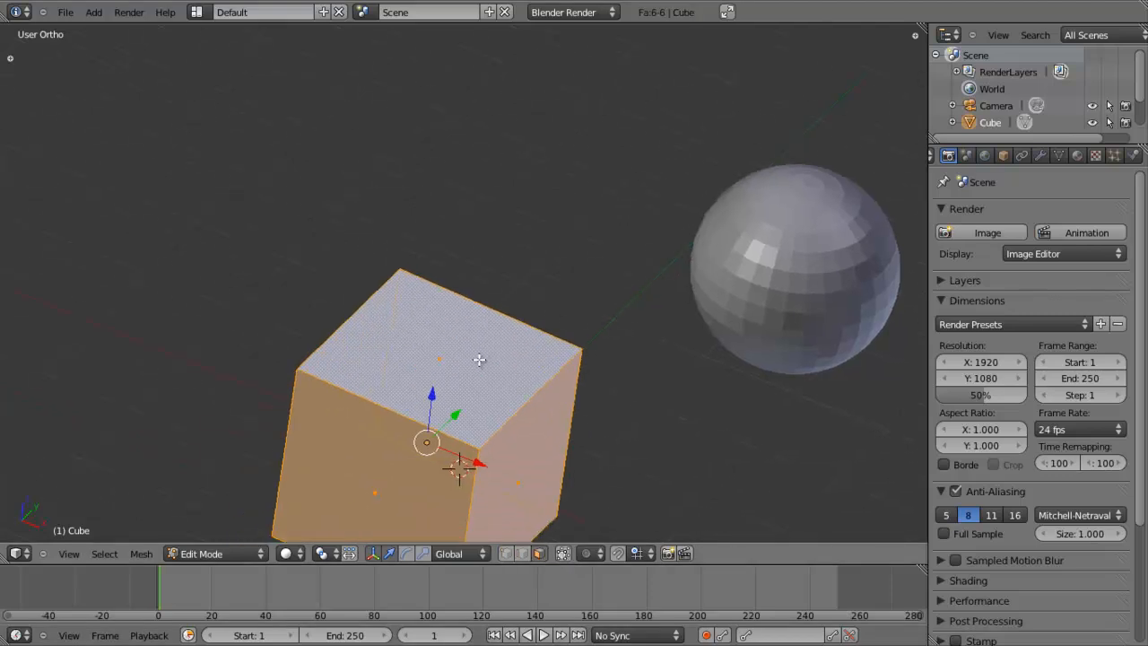
right_click(487, 361)
scroll(538, 431, "down", 3)
right_click(444, 329)
middle_click_drag(579, 488, 622, 369)
middle_click_drag(521, 374, 505, 342, "shift")
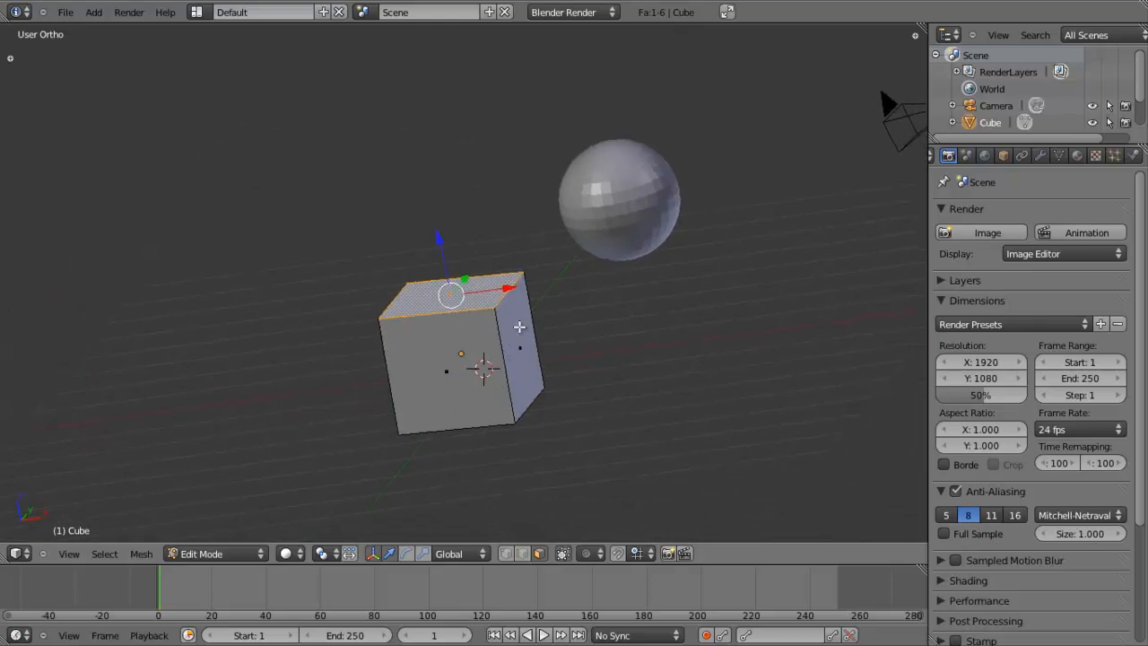
- Extrude the cube's top face upward and move the new face slightly sideways
scroll(506, 340, "up", 2)
key("e")
key("Escape")
left_click_drag(436, 255, 415, 137)
middle_click_drag(443, 203, 474, 259)
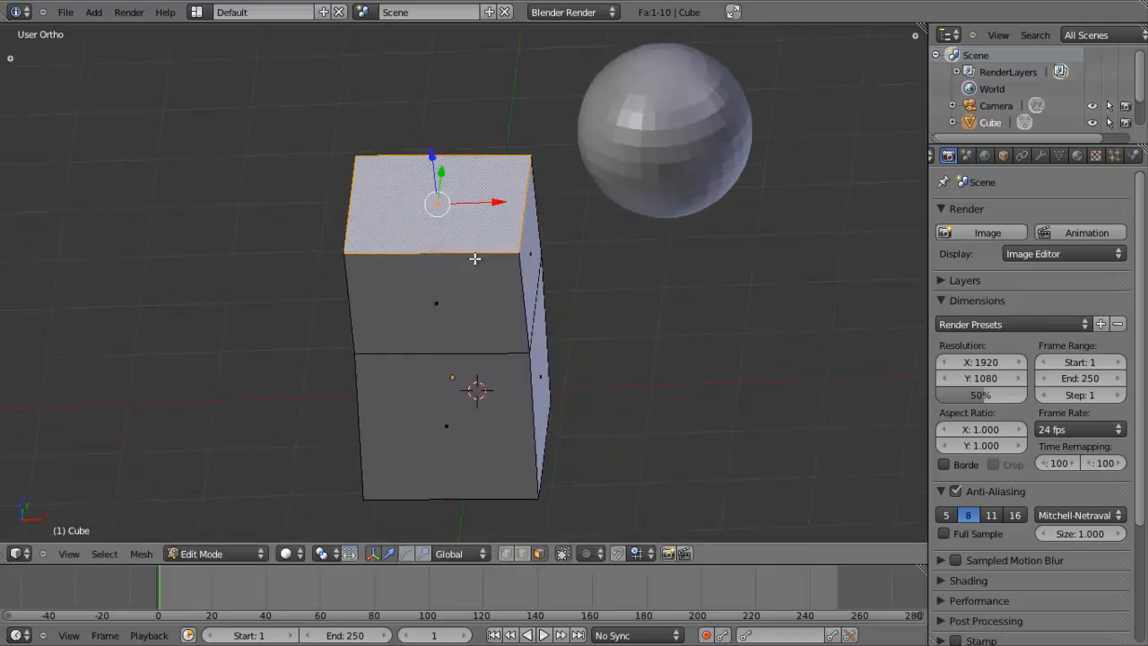
key("g")
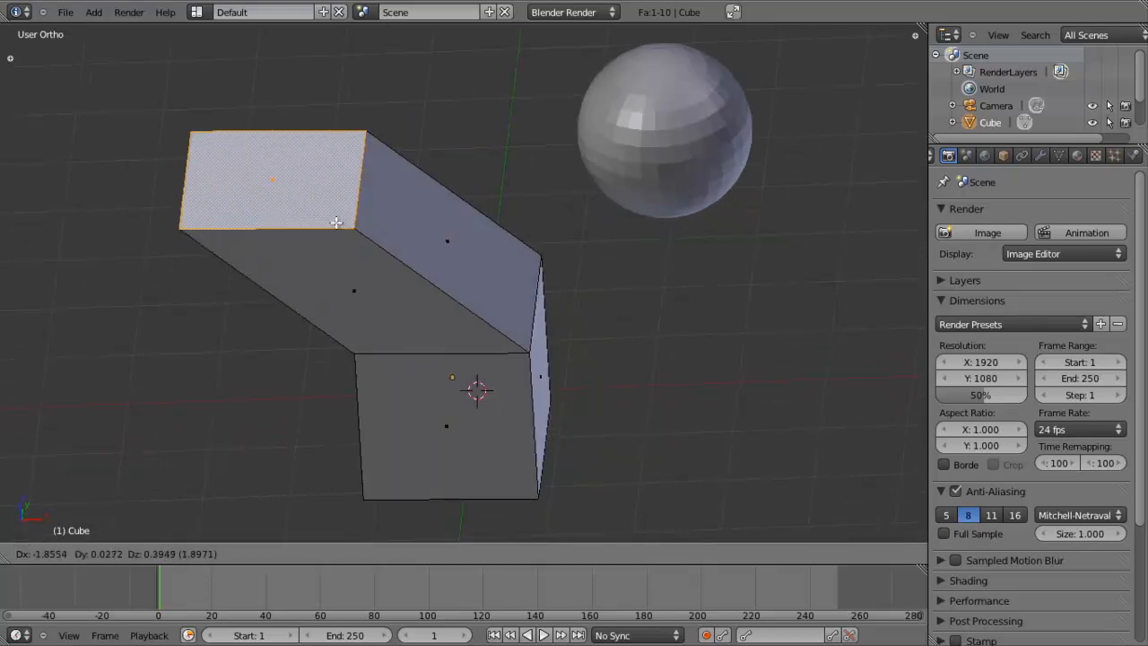
left_click(525, 201)
middle_click_drag(547, 409, 481, 219)
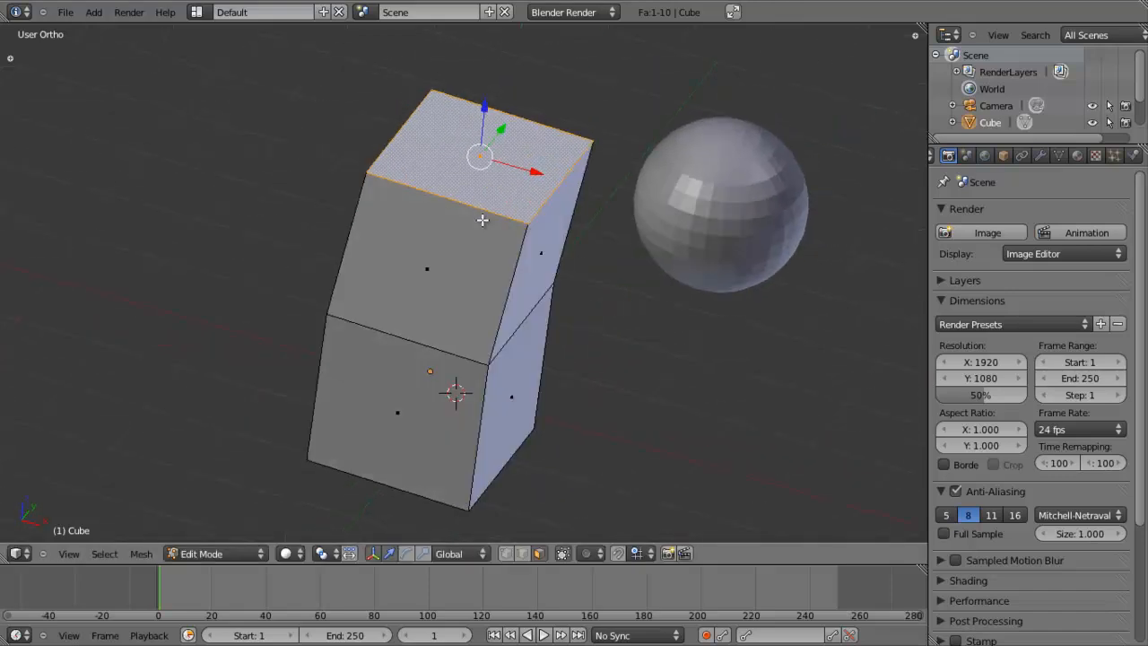
- In front view, rotate the extruded end face and move it so the block begins to bend toward the sphere
key("KP_1")
scroll(482, 220, "down", 4)
key("r")
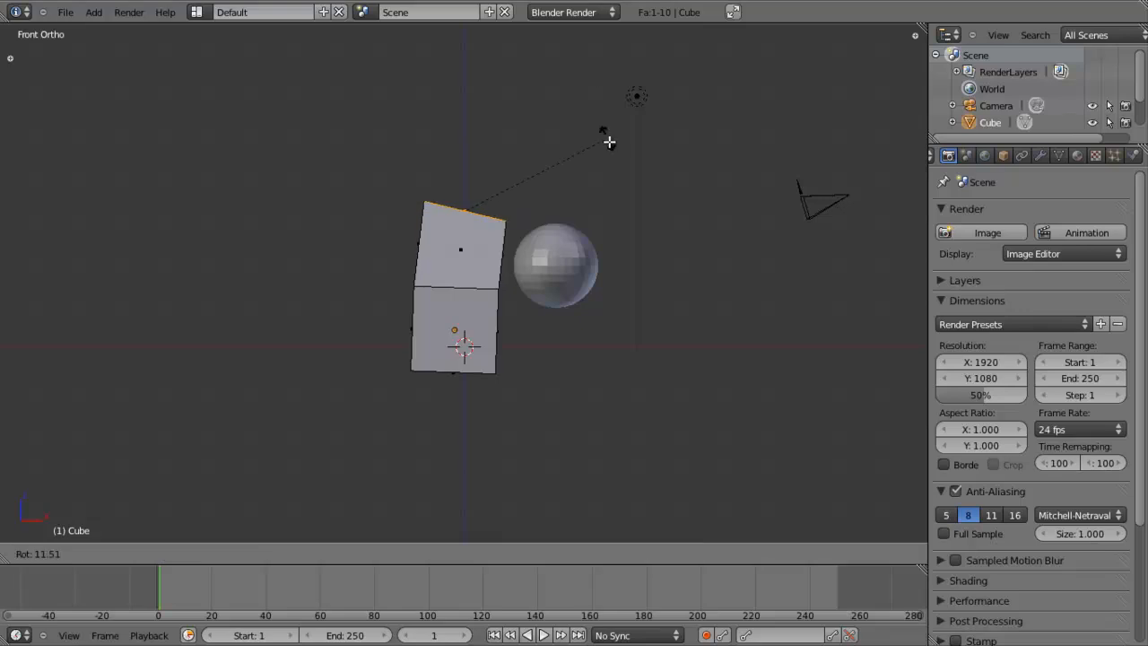
left_click(616, 160)
key("g")
left_click(618, 174)
- Extrude a further segment from the end face, then move and rotate its end to curve up over the sphere
key("e")
left_click(616, 172)
key("g")
left_click(594, 179)
key("r")
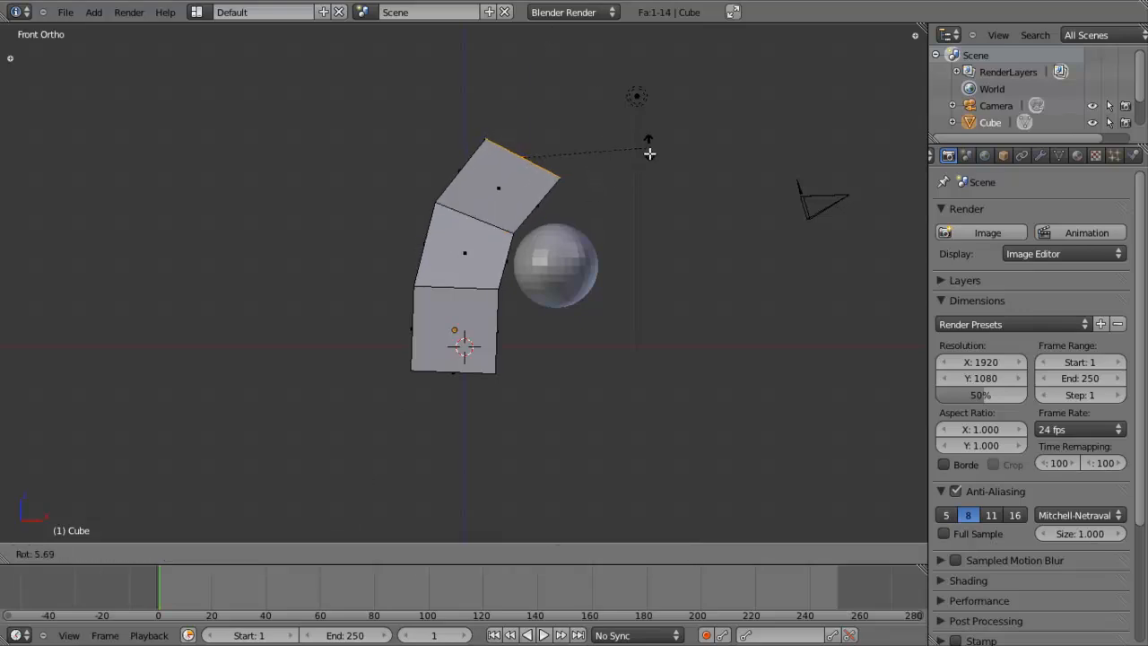
left_click(644, 195)
key("g")
left_click(673, 235)
- Extrude another segment above the sphere, undo an extra extrusion, and rotate and move the end into the curve
key("e")
left_click(654, 215)
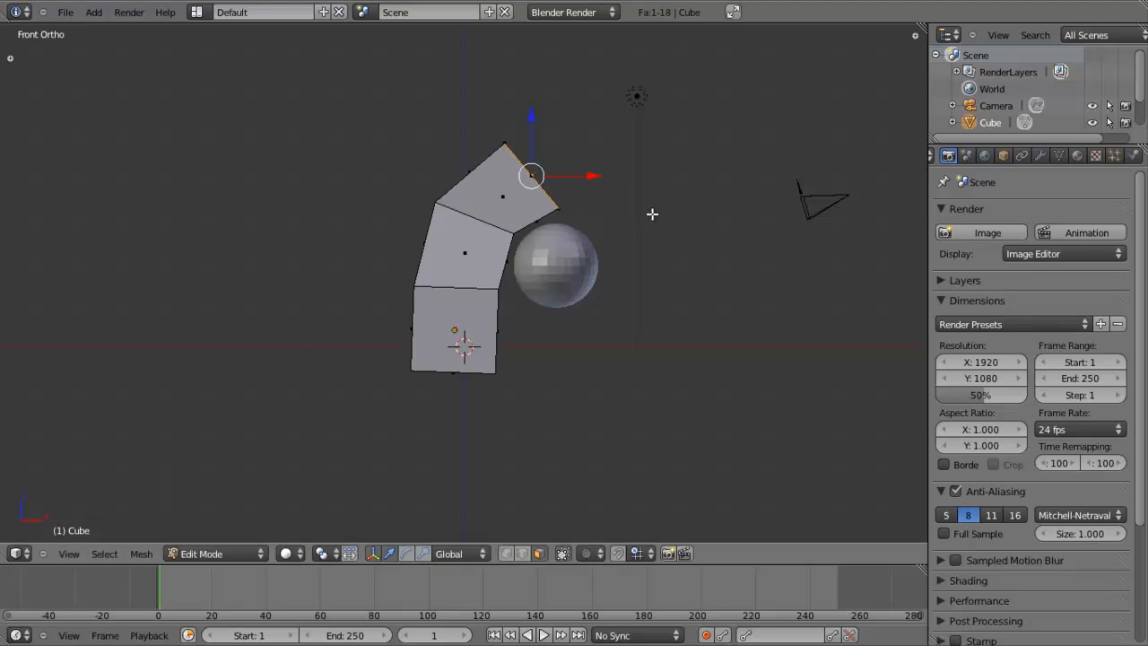
key("g")
left_click(806, 185)
key("e")
key("Escape")
key("ctrl+z")
key("r")
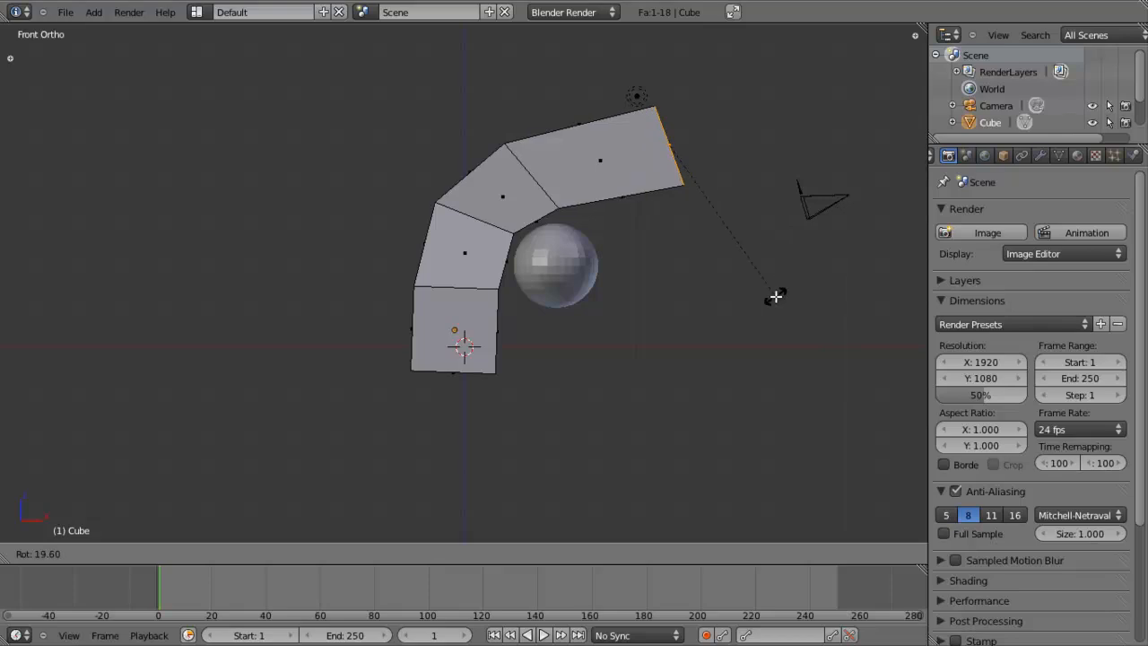
left_click(767, 298)
key("g")
left_click(710, 296)
- Extrude the arch horizontally past the sphere and rotate the end face slightly downward
key("e")
left_click(687, 271)
key("g")
left_click(789, 293)
key("e")
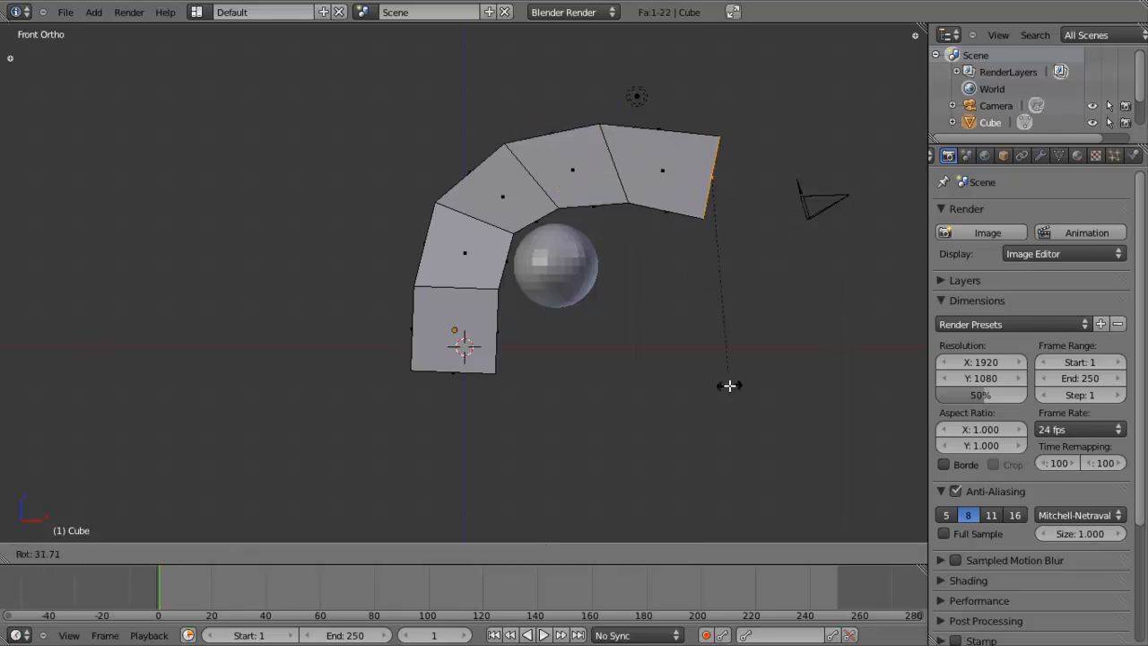
left_click(720, 314)
- Extend the arch with a segment sloping down on the far side of the sphere and rotate its end face
key("g")
left_click(791, 377)
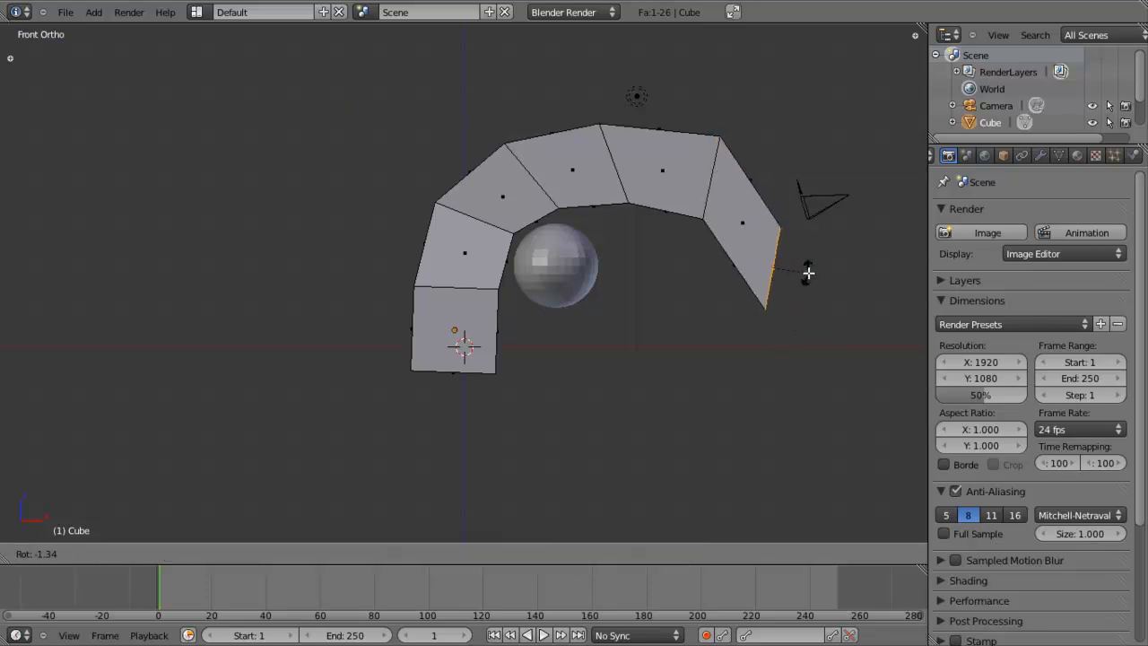
key("r")
left_click(826, 357)
- Extrude the last arch segment down to the ground line and rotate its end toward horizontal
key("e")
left_click(819, 399)
key("t")
key("t")
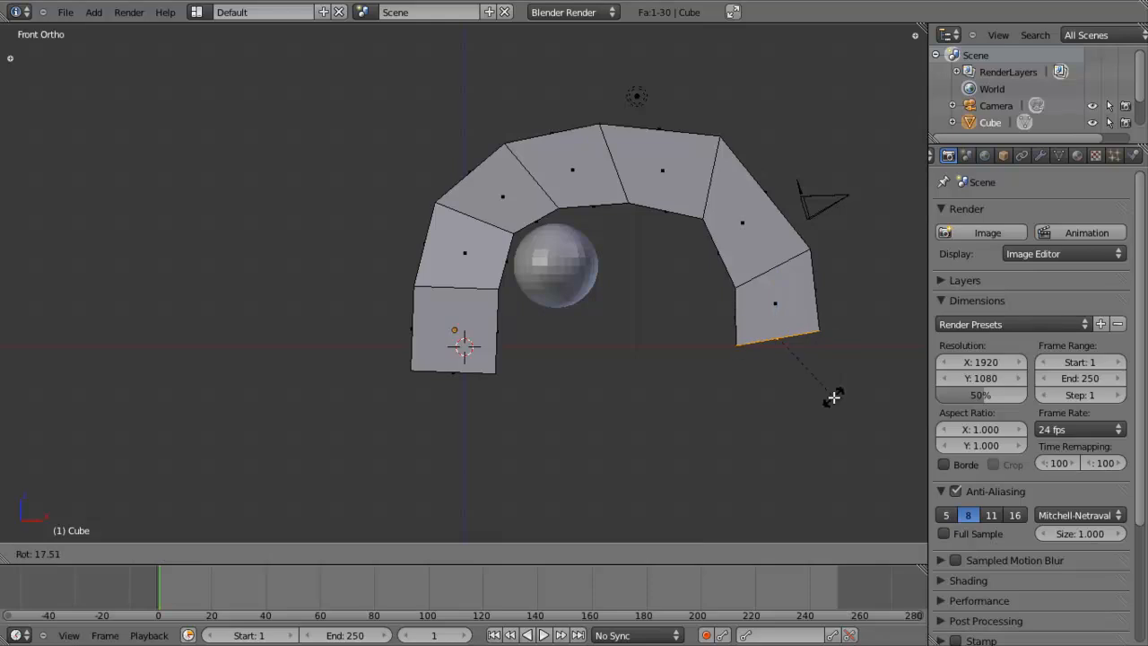
- Undo the arch extrusions and return to Object Mode
middle_click_drag(718, 308, 595, 254)
key("Tab")
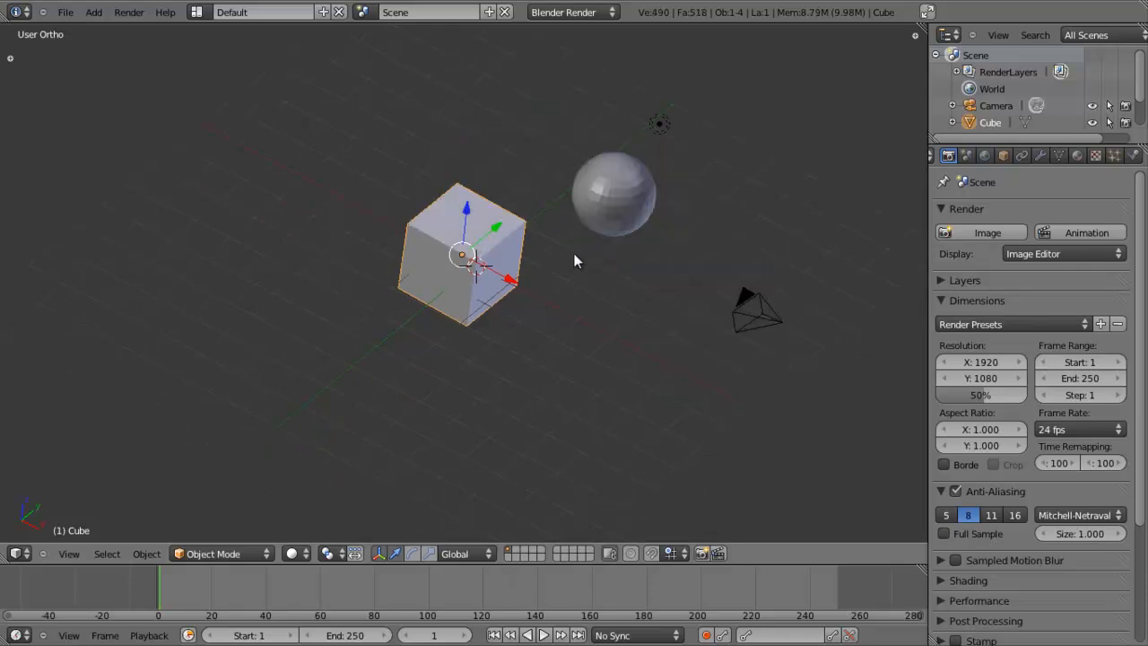
scroll(577, 259, "up", 5)
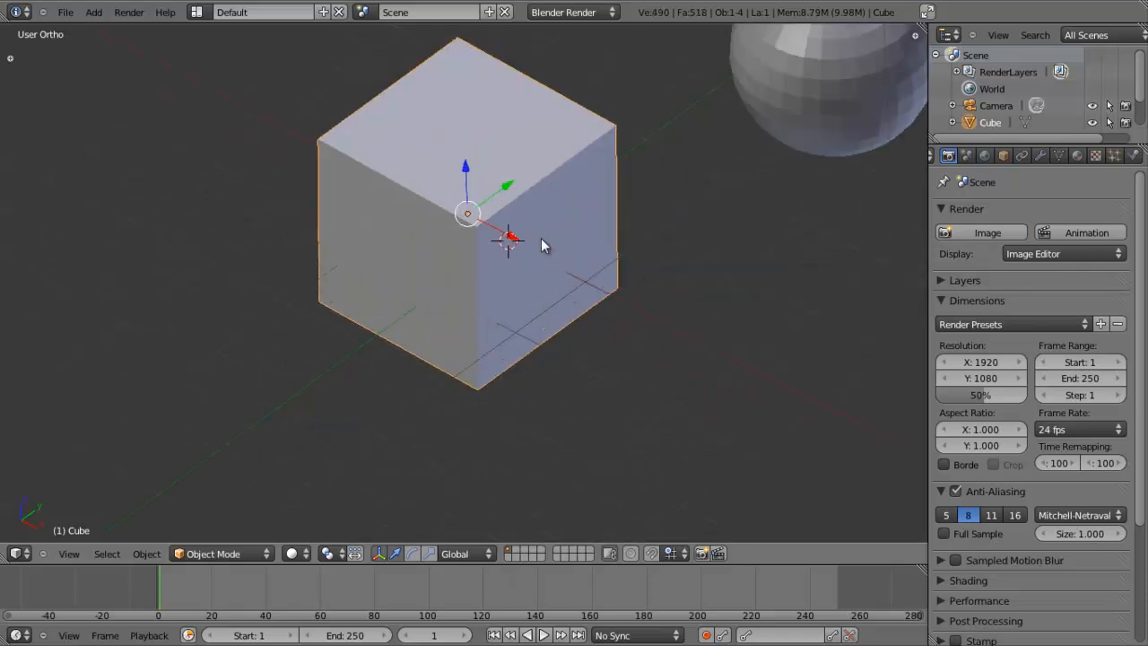
middle_click_drag(542, 239, 413, 461, "shift")
scroll(531, 314, "down", 4)
middle_click_drag(579, 296, 563, 285, "shift")
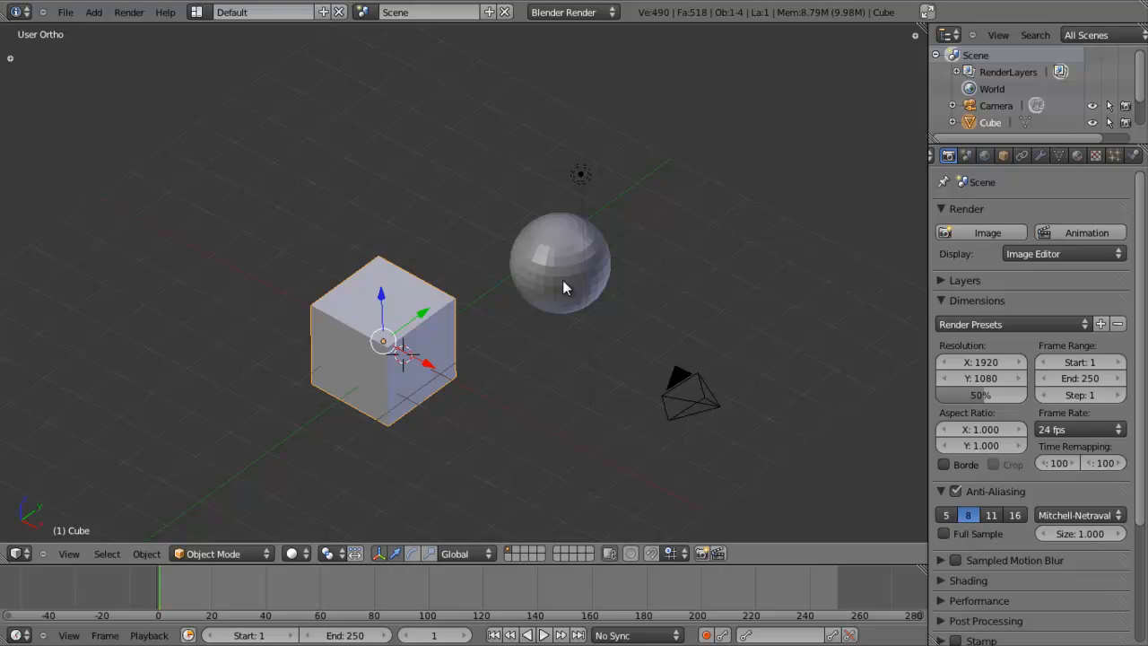
- Reselect the cube after trying the sphere, and enter Edit Mode with the cube's whole mesh selected
right_click(563, 288)
middle_click_drag(563, 287, 493, 301, "shift")
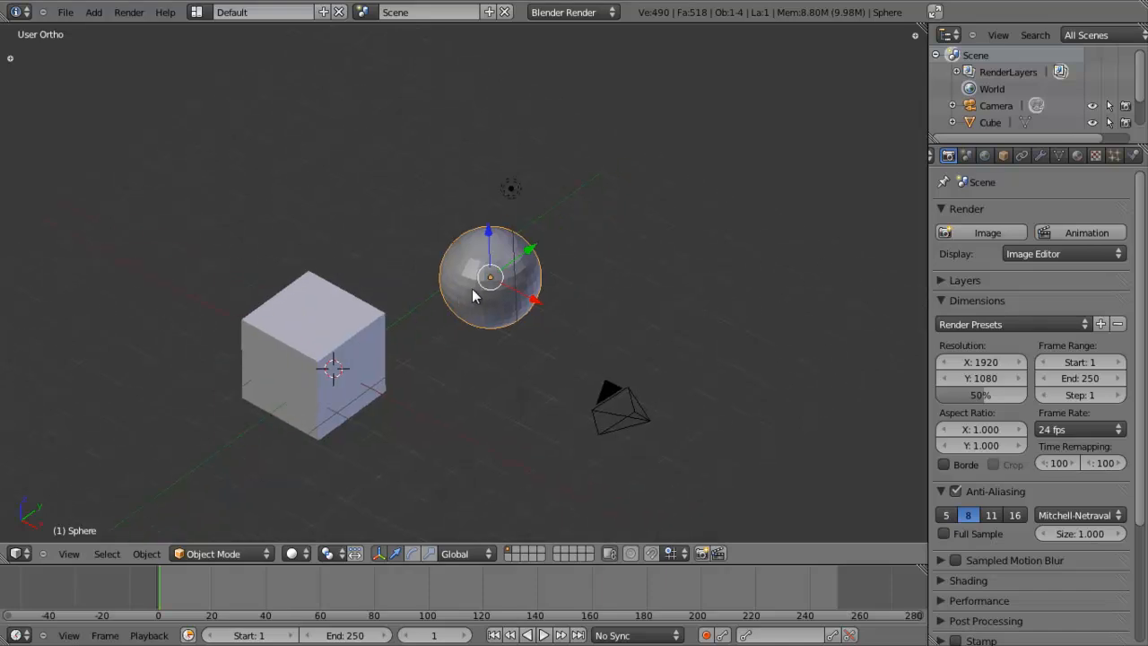
middle_click_drag(496, 370, 636, 287, "shift")
right_click(472, 322)
scroll(470, 325, "up", 3)
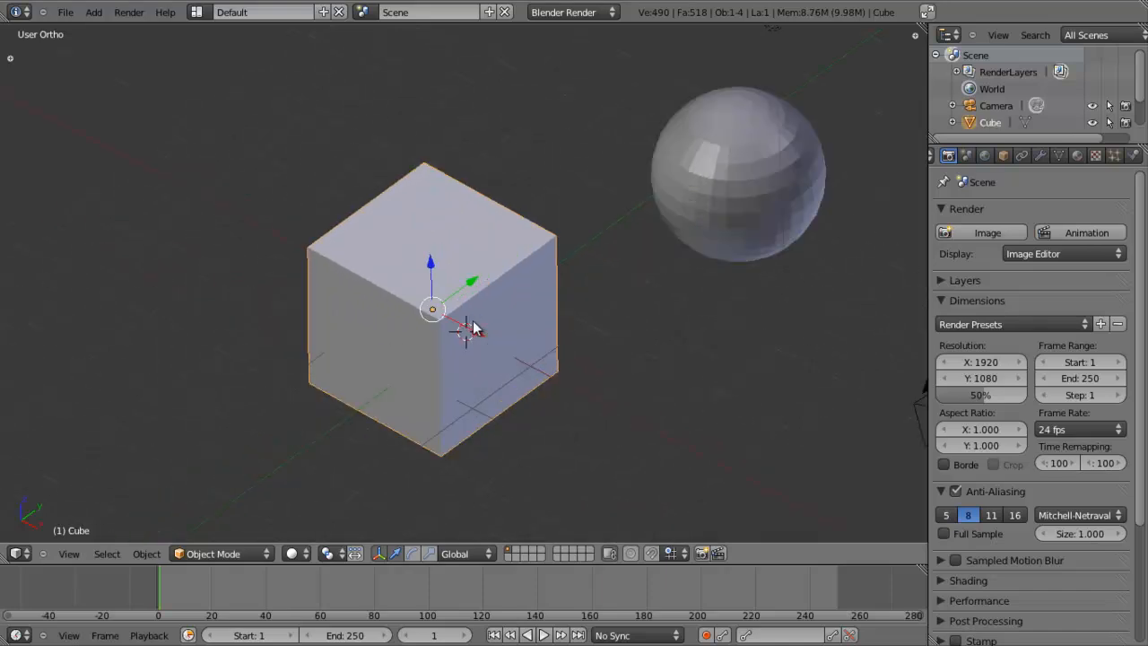
key("Tab")
middle_click_drag(472, 321, 544, 276, "shift")
key("a")
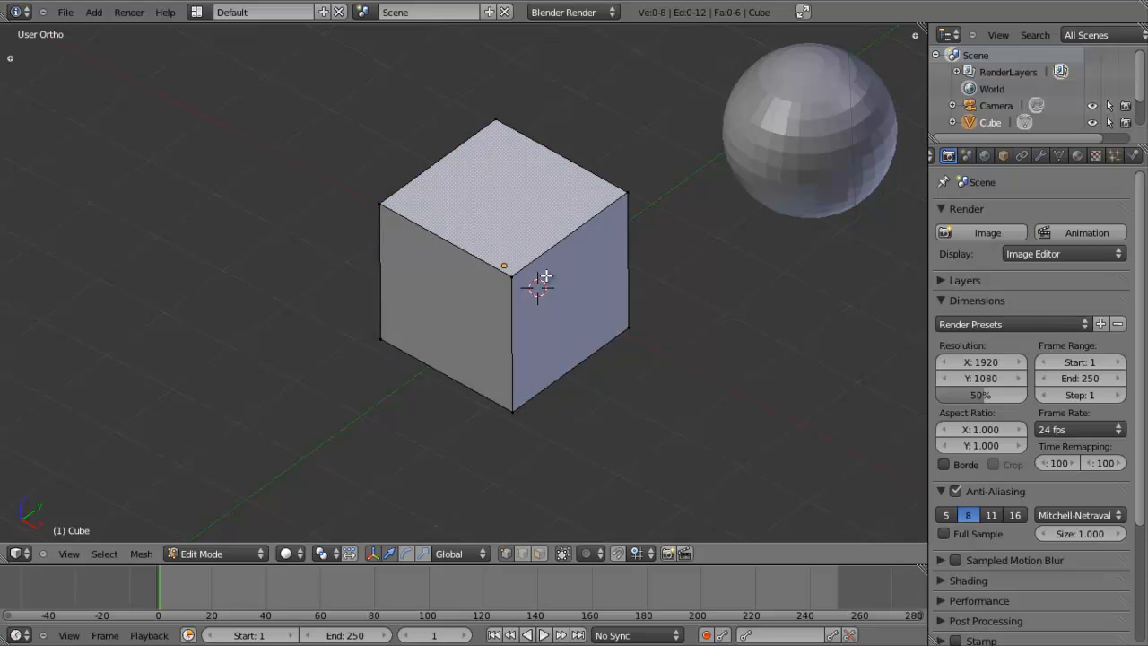
key("a")
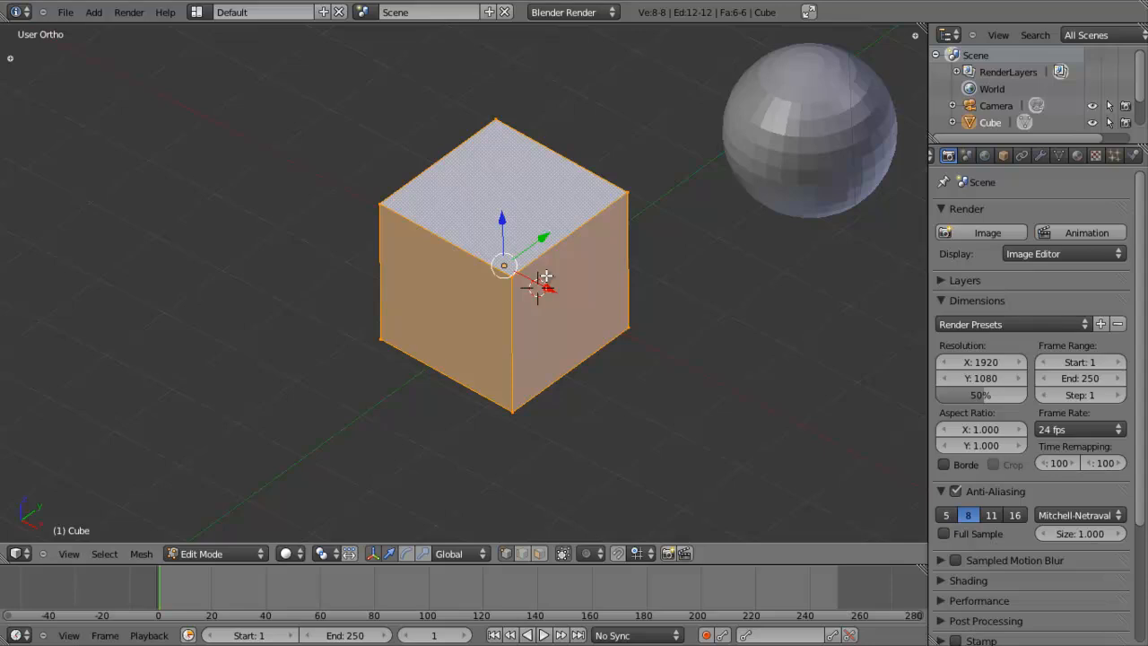
- Subdivide the entire cube mesh twice
key("w")
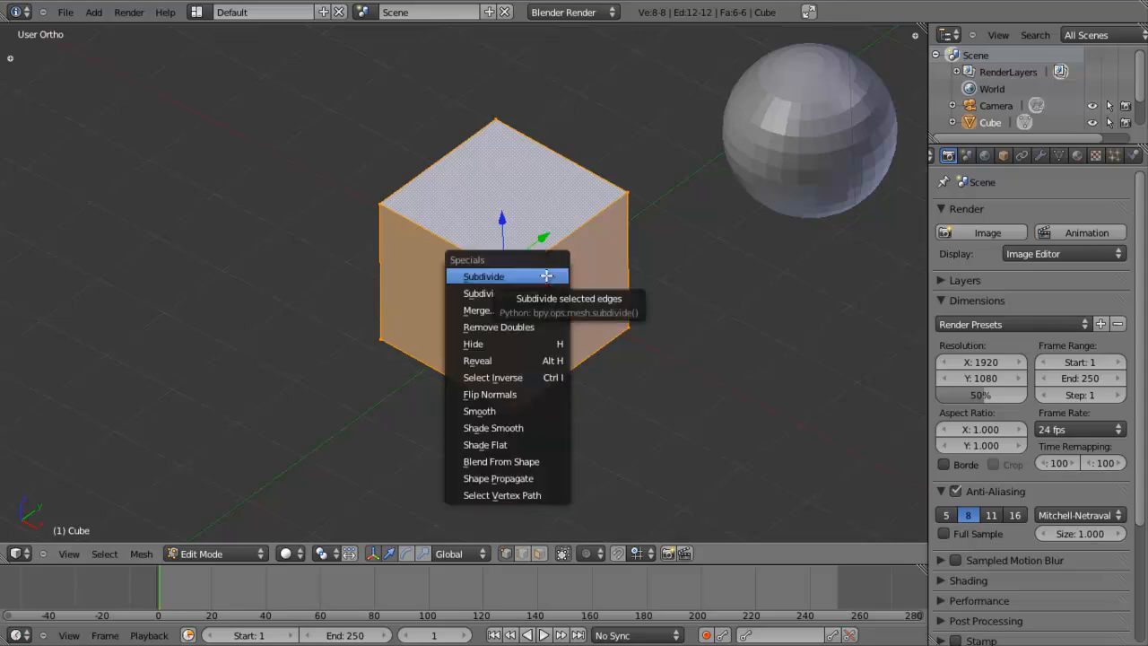
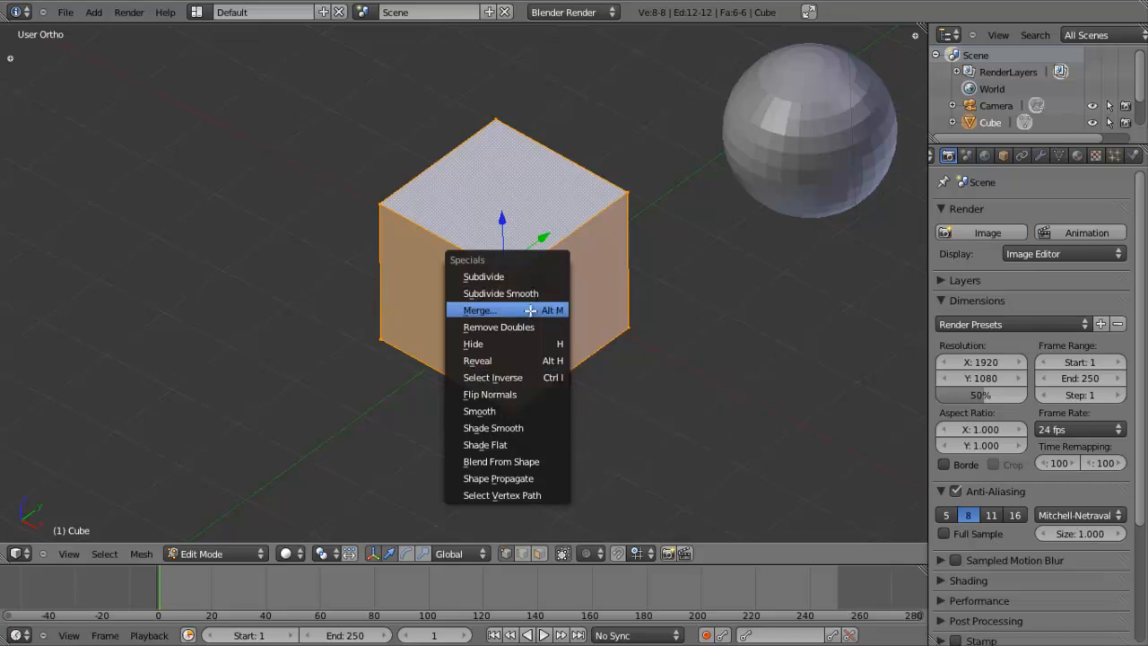
left_click(520, 276)
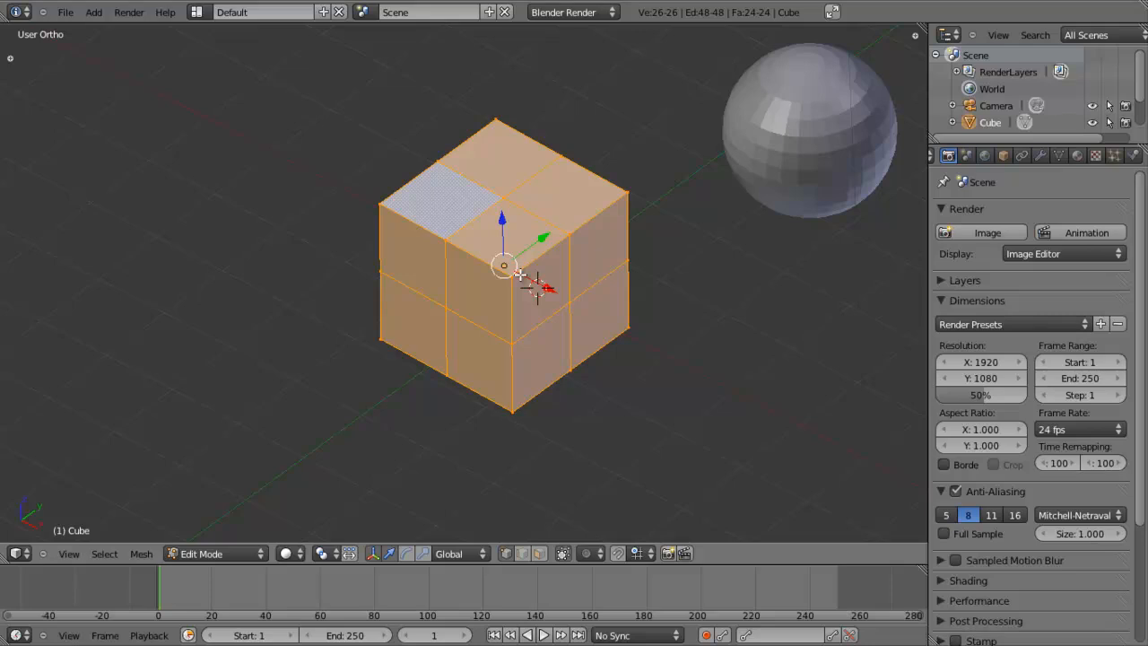
scroll(547, 305, "down", 6)
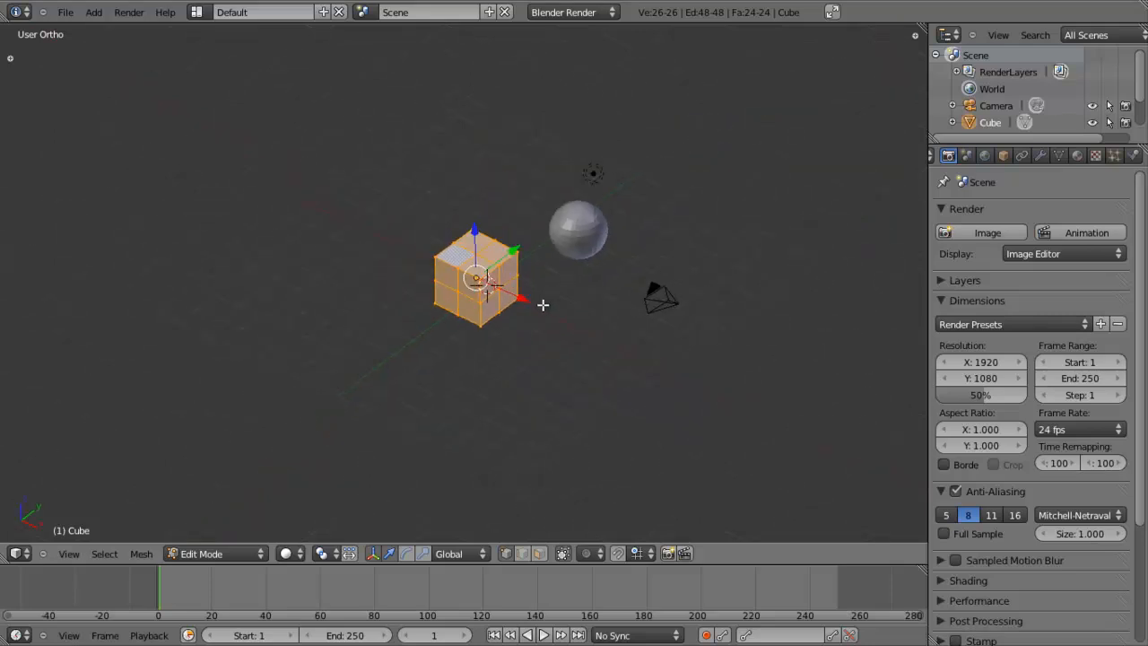
scroll(543, 305, "up", 10)
scroll(540, 306, "down", 2)
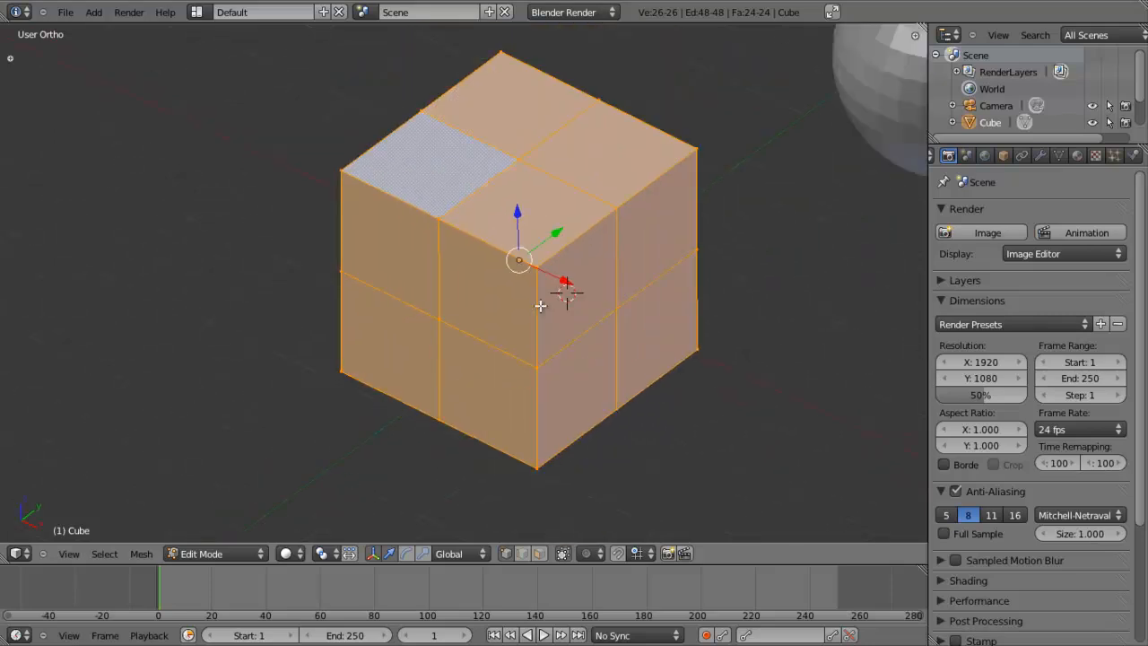
key("w")
left_click(540, 306)
key("w")
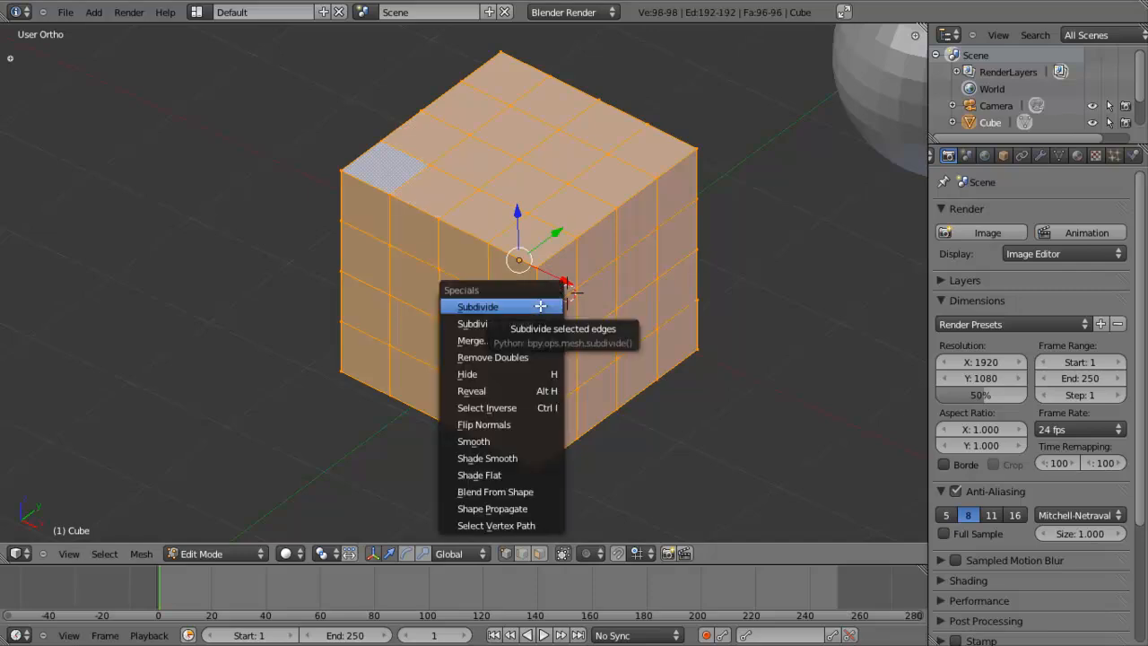
scroll(408, 107, "down", 2)
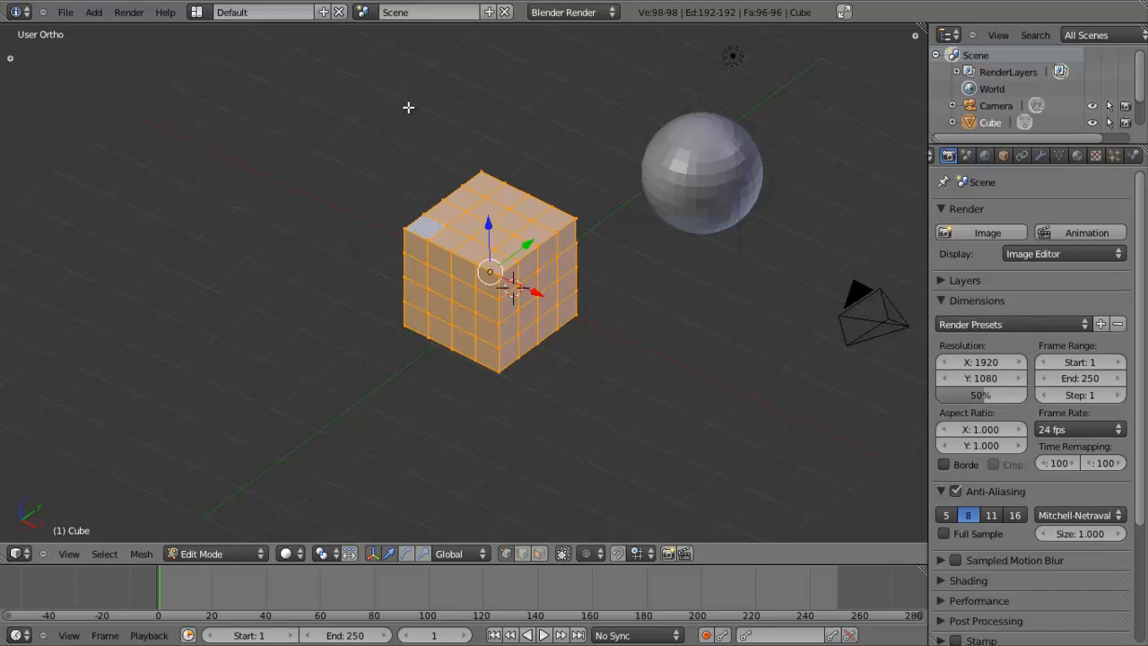
middle_click_drag(586, 218, 515, 205, "shift")
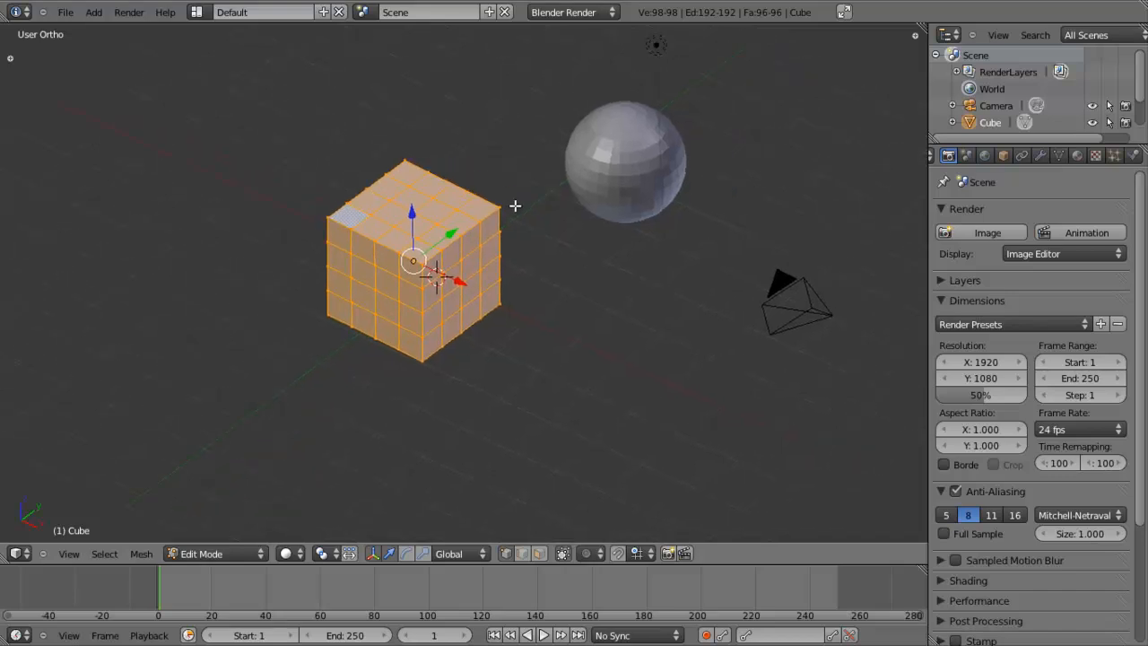
scroll(515, 206, "up", 3)
- Undo the subdivisions and return to Object Mode
key("ctrl+z")
scroll(515, 205, "down", 4)
key("Tab")
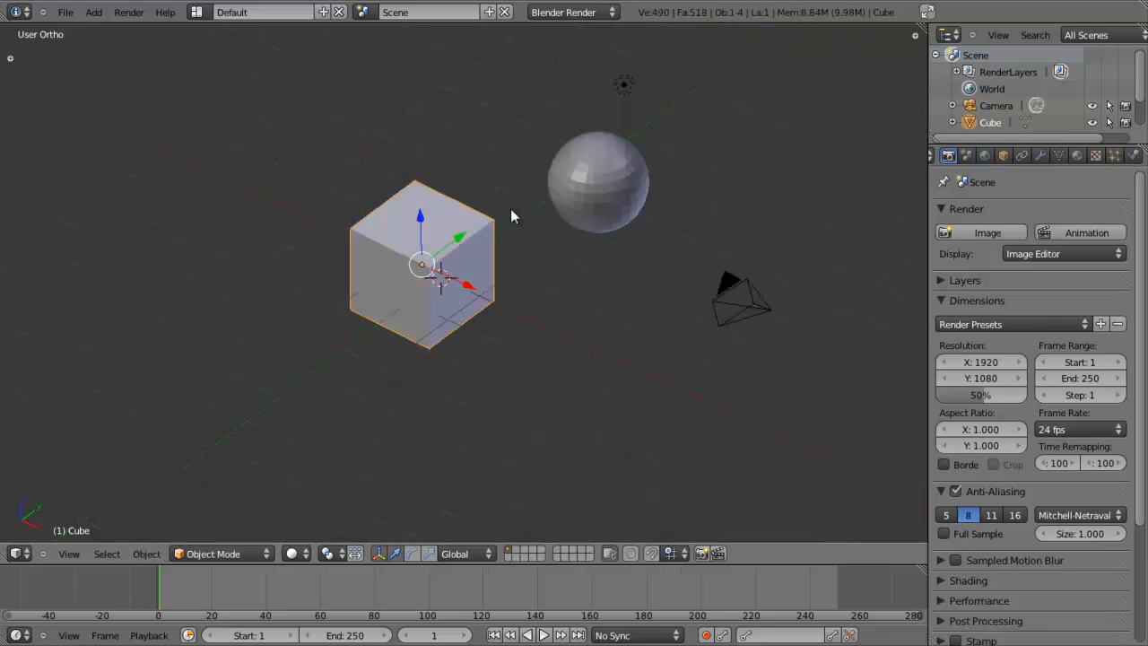
scroll(499, 246, "down", 1)
scroll(499, 254, "up", 4)
middle_click_drag(568, 261, 514, 272, "shift")
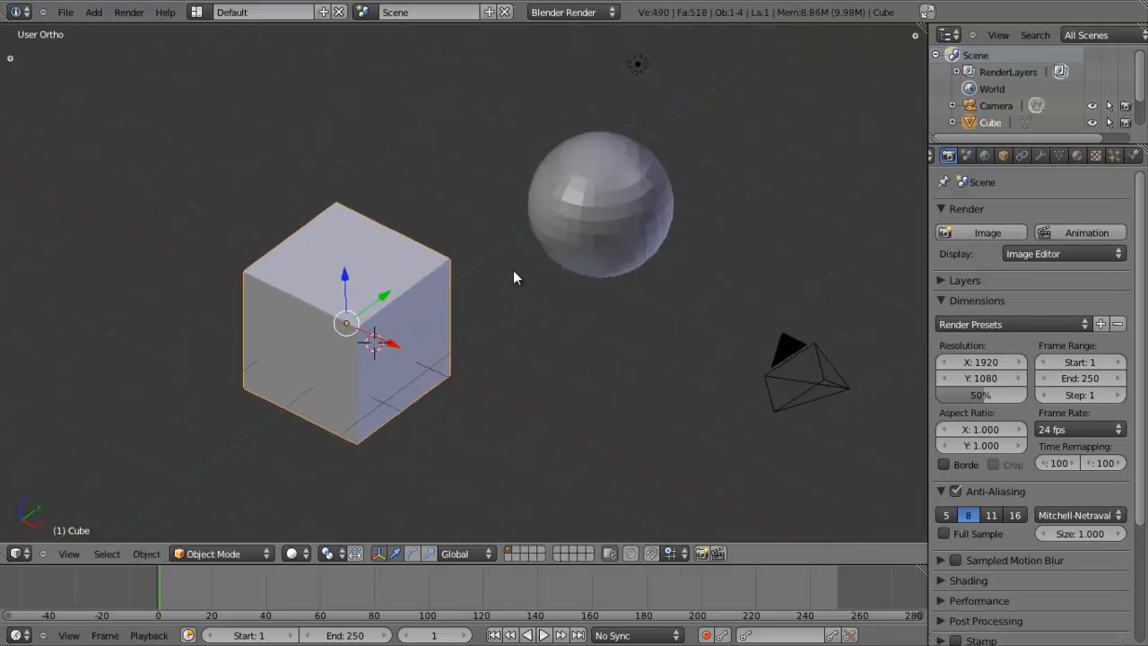
- Enter Edit Mode on the cube with nothing selected and add one loop cut, sliding it close to the cube's +Y side
key("Tab")
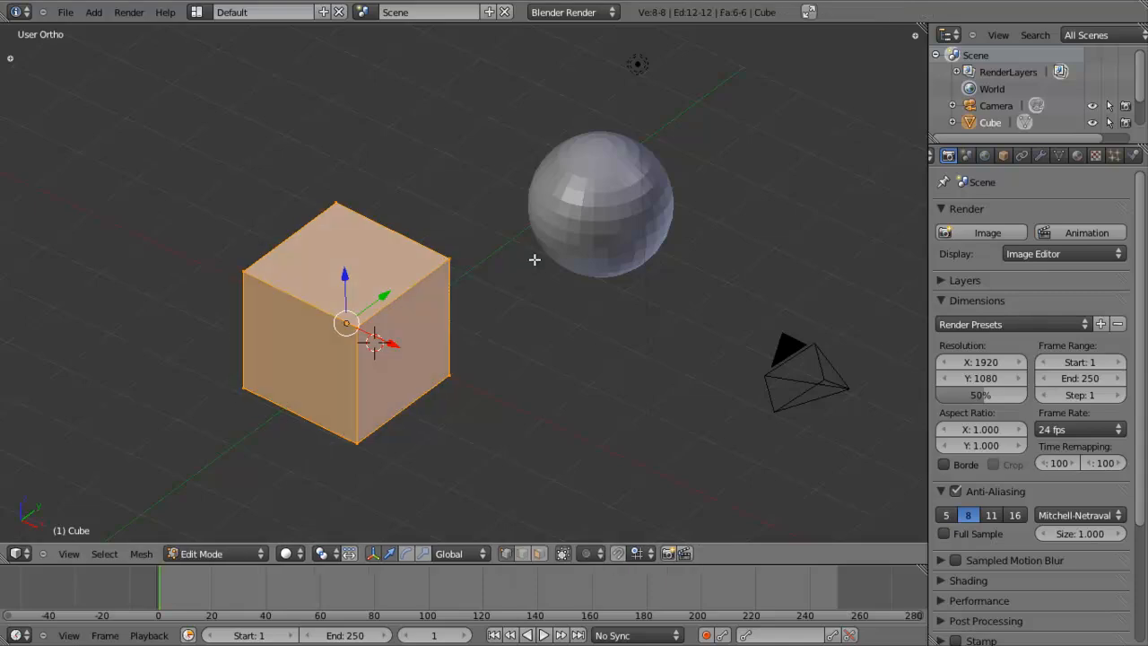
middle_click_drag(525, 261, 613, 233, "shift")
key("a")
scroll(533, 272, "up", 3)
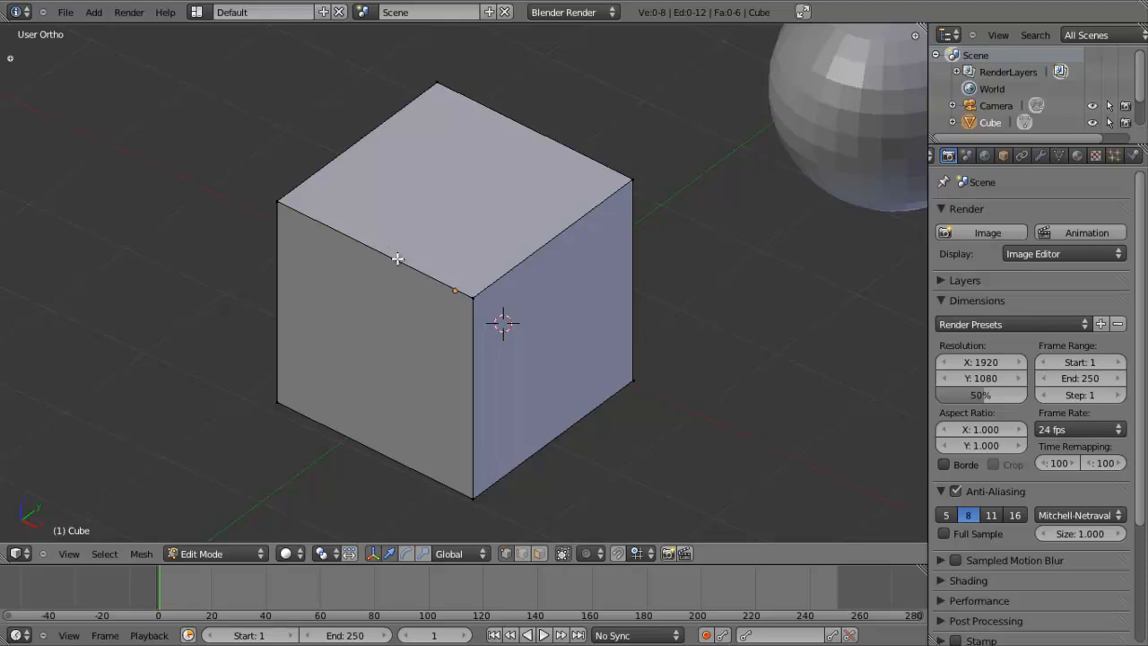
key("ctrl+r")
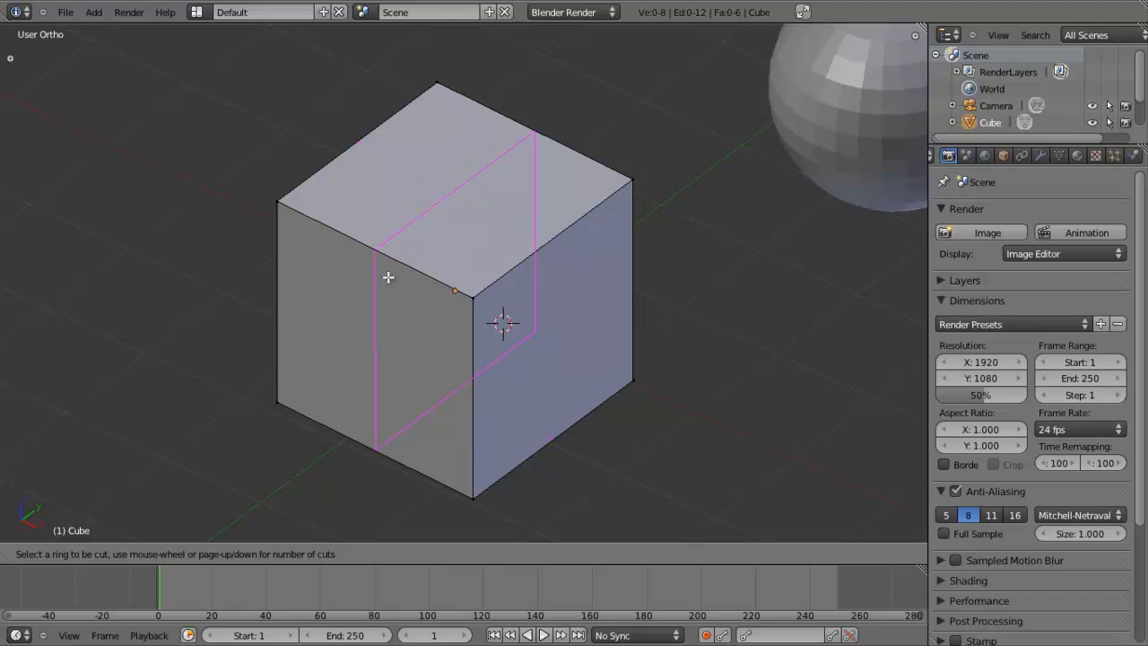
left_click(566, 250)
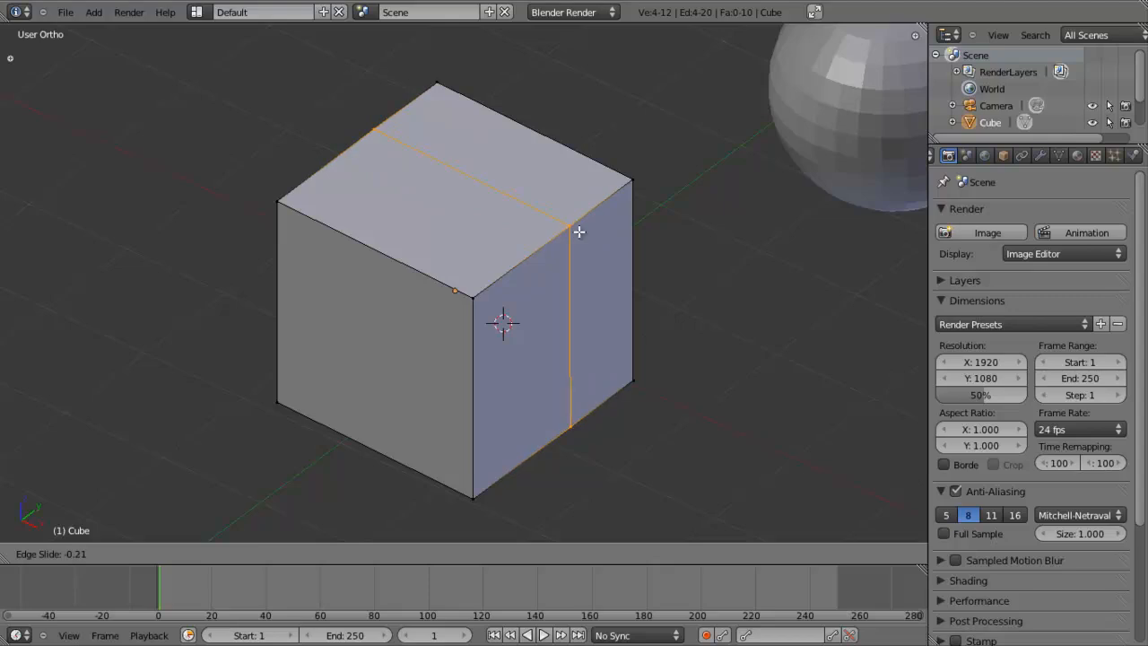
left_click(597, 205)
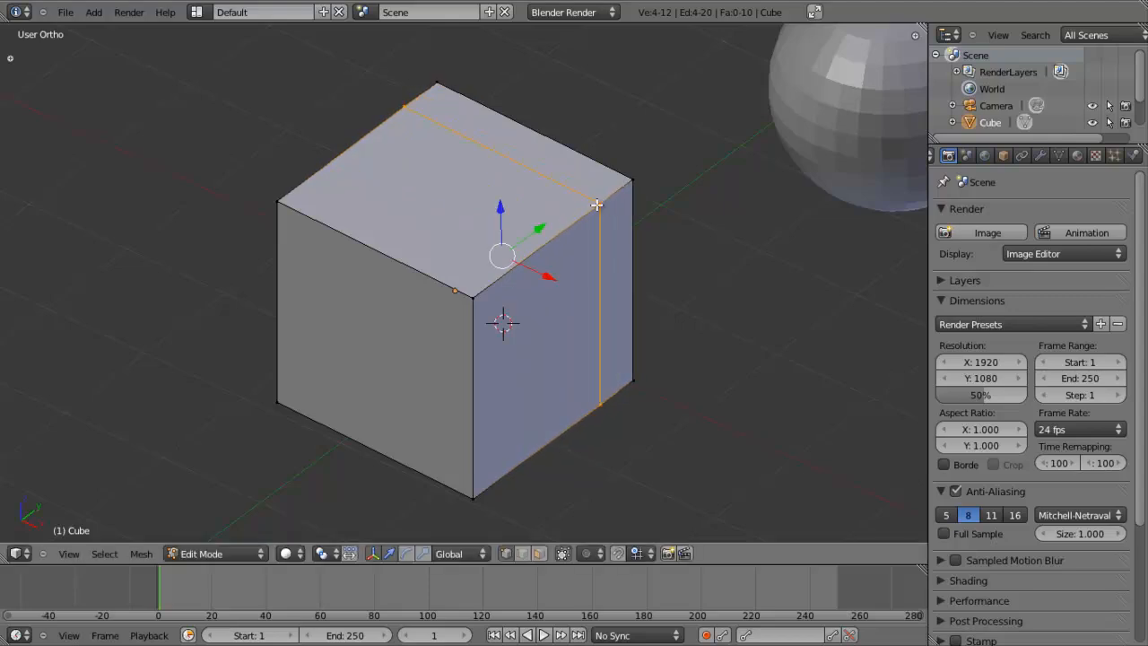
- Try adding dozens of evenly spaced loop cuts along the cube's X direction, and undo them
key("ctrl+r")
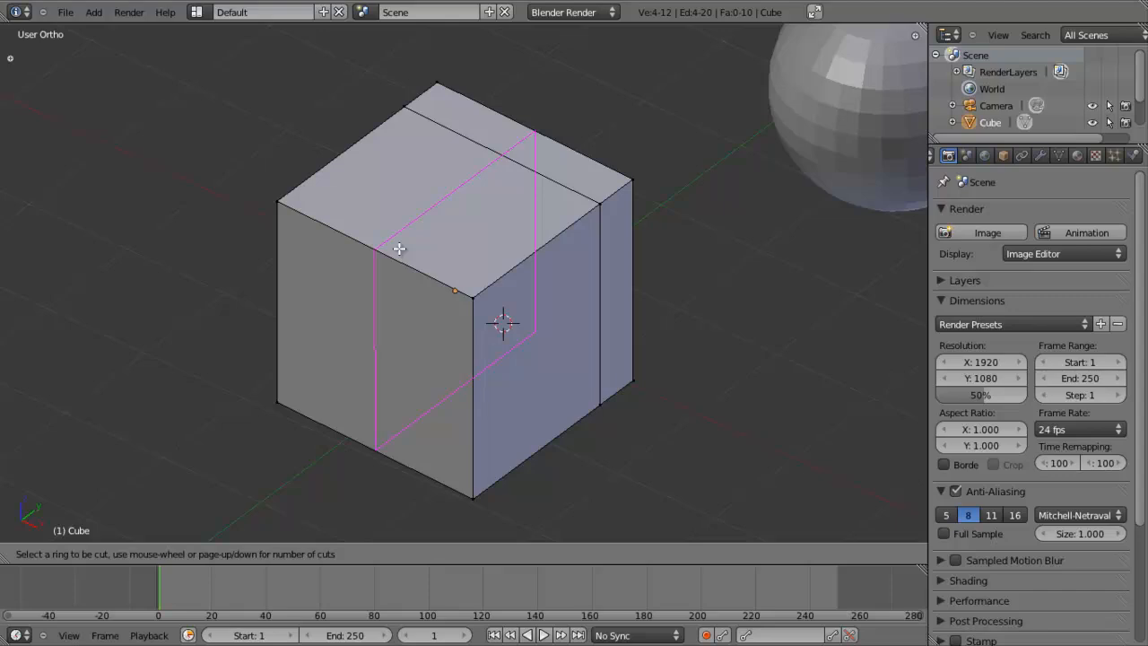
scroll(400, 249, "up", 20)
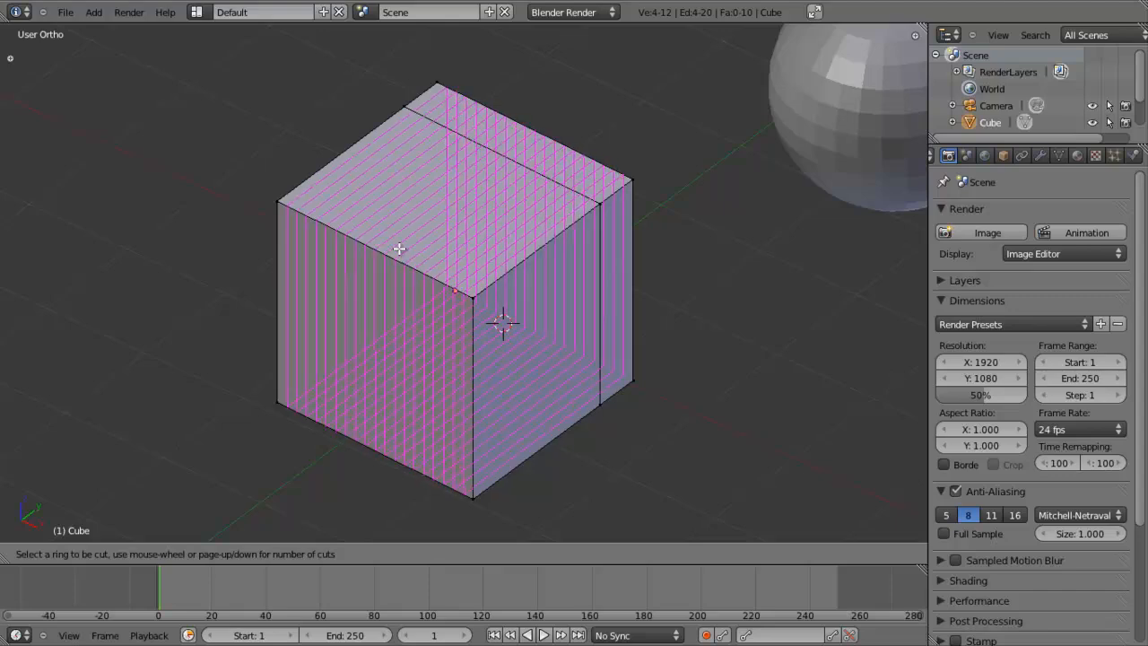
scroll(399, 248, "up", 20)
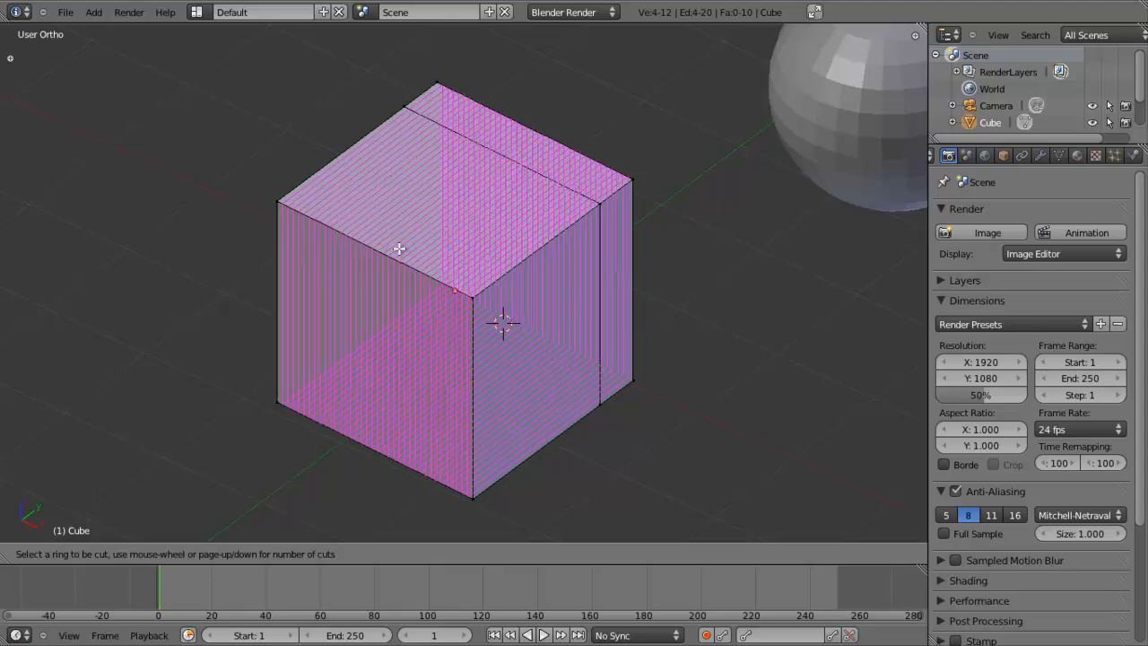
left_click(399, 248)
key("ctrl+z")
- Examine the cube with its single loop cut in both Edit Mode and Object Mode
scroll(715, 233, "down", 6)
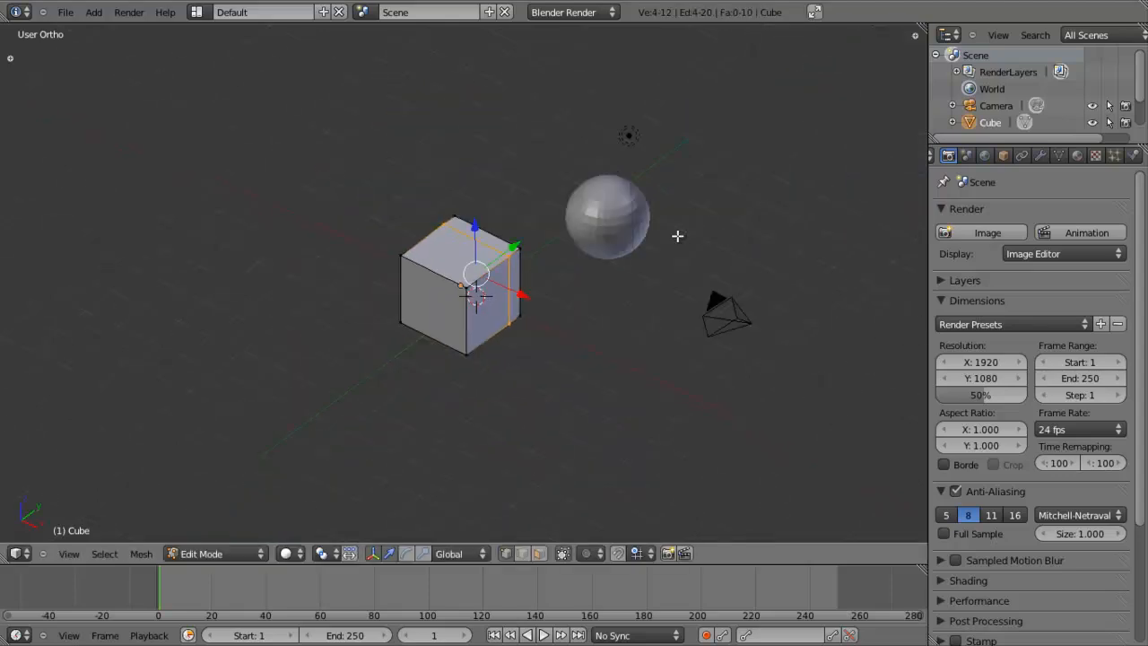
middle_click_drag(702, 233, 679, 248, "shift")
scroll(621, 262, "up", 5)
middle_click_drag(596, 277, 612, 255, "shift")
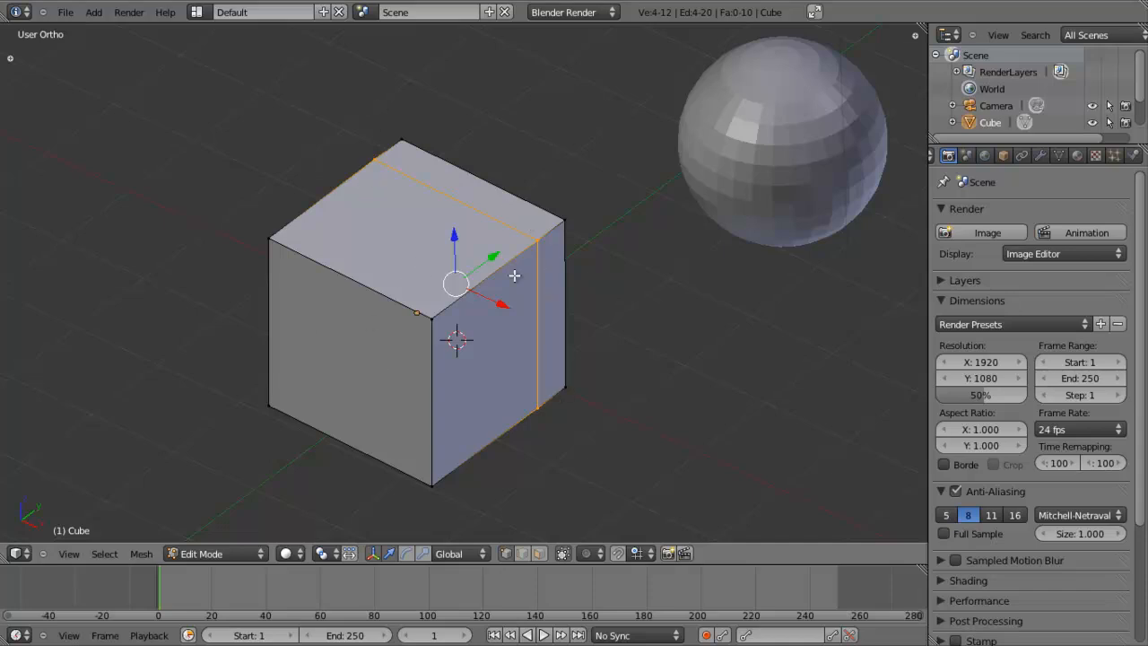
middle_click_drag(514, 275, 541, 260, "shift")
scroll(469, 254, "down", 2)
scroll(470, 253, "up", 2)
key("Tab")
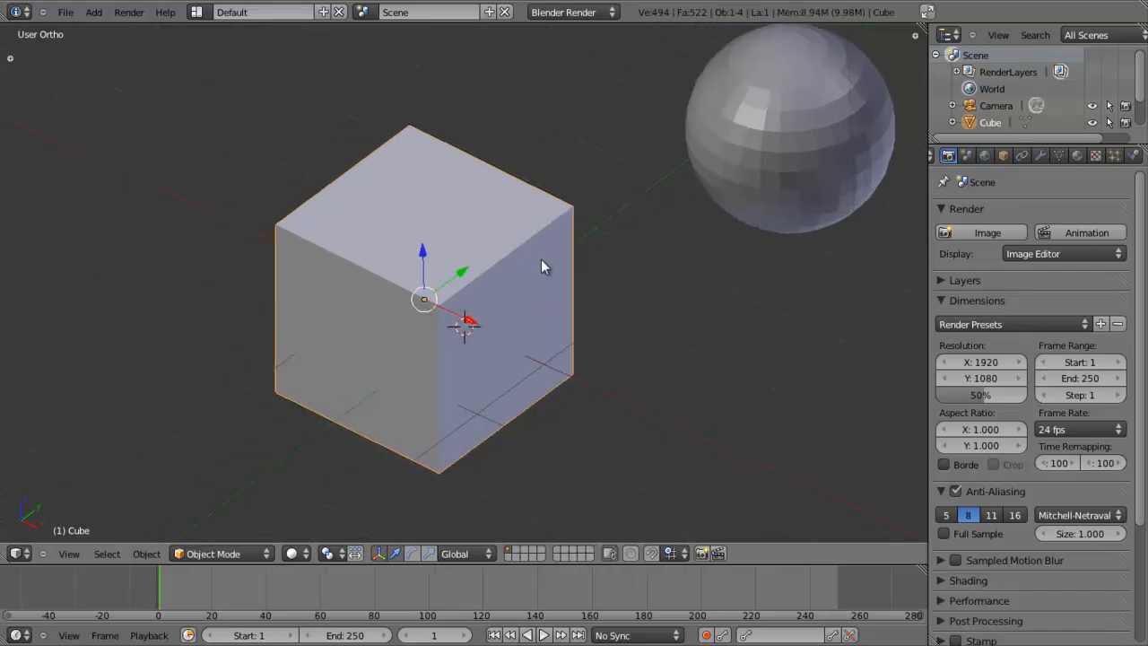
scroll(541, 260, "down", 1)
key("Tab")
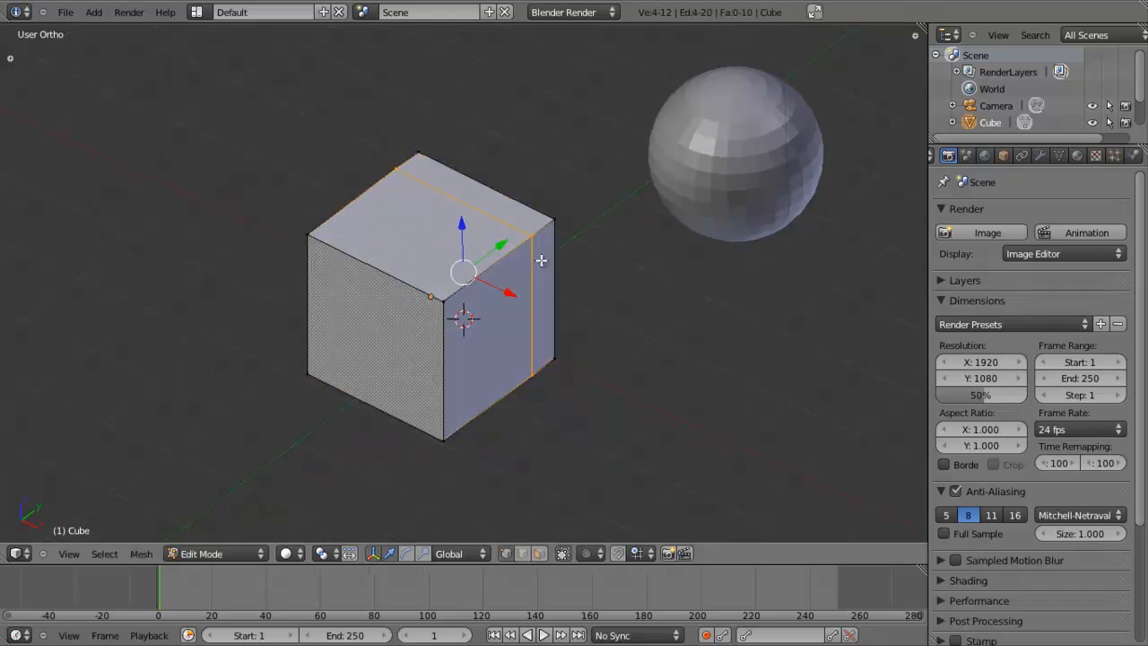
- Undo the single loop cut near the cube's +Y side
scroll(541, 259, "up", 3)
key("ctrl+z")
key("ctrl+z")
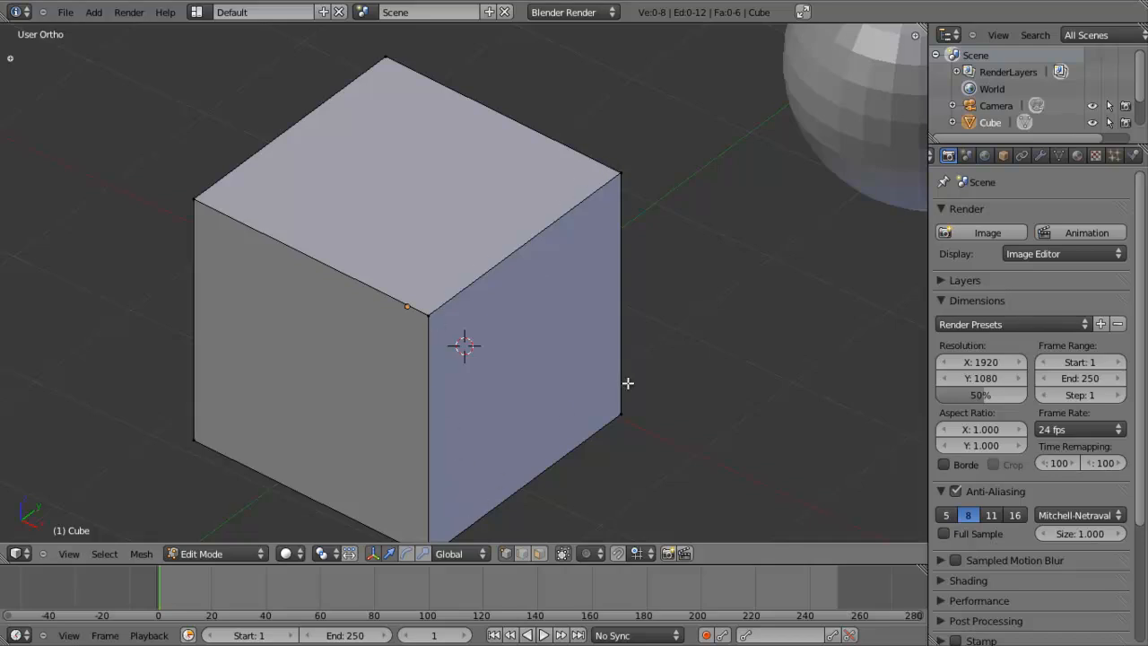
scroll(468, 354, "down", 3)
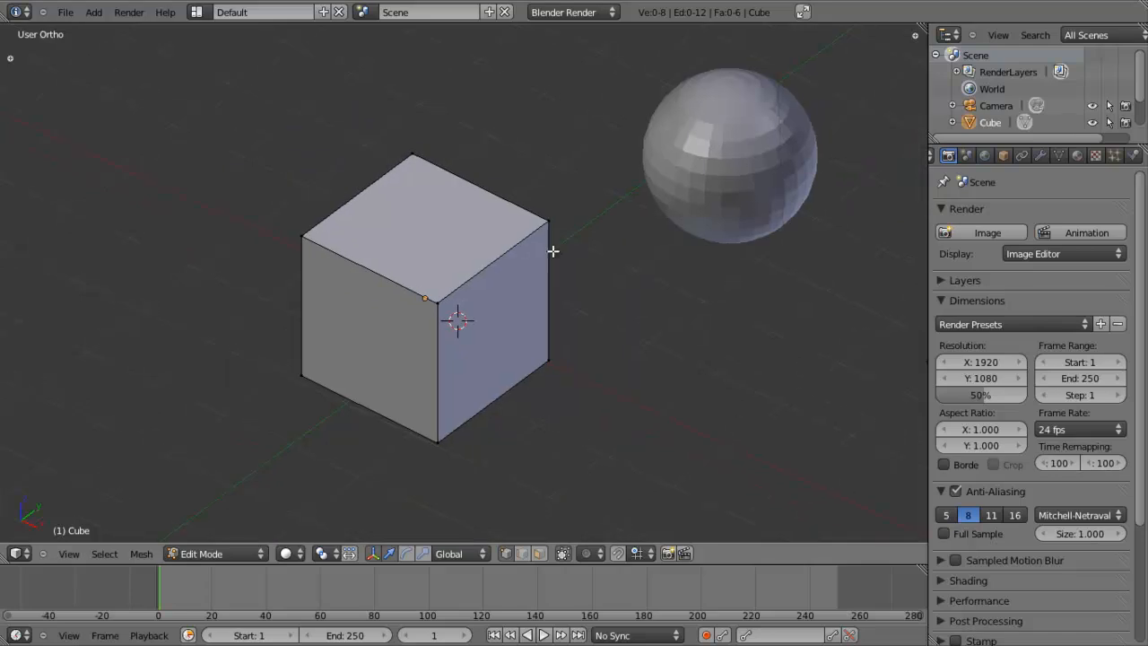
- Select the sphere instead of the cube and enter Edit Mode on it
middle_click_drag(727, 189, 649, 237, "shift")
key("Tab")
right_click(671, 232)
key("Tab")
- Add a horizontal loop cut around the upper half of the sphere
scroll(685, 230, "up", 3)
middle_click_drag(538, 339, 523, 302)
scroll(523, 303, "up", 2)
key("ctrl+r")
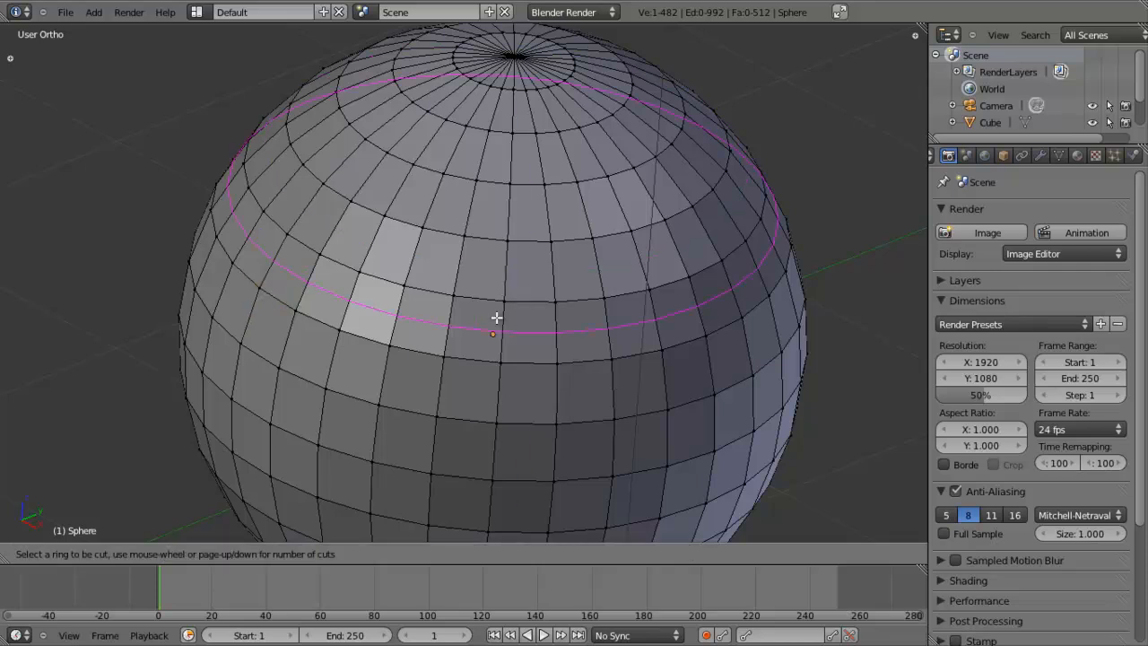
left_click(511, 330)
left_click(543, 325)
- Inspect the new edge loop from several angles, undo it and return the sphere to Object Mode
middle_click_drag(612, 356, 520, 224)
scroll(430, 251, "down", 3)
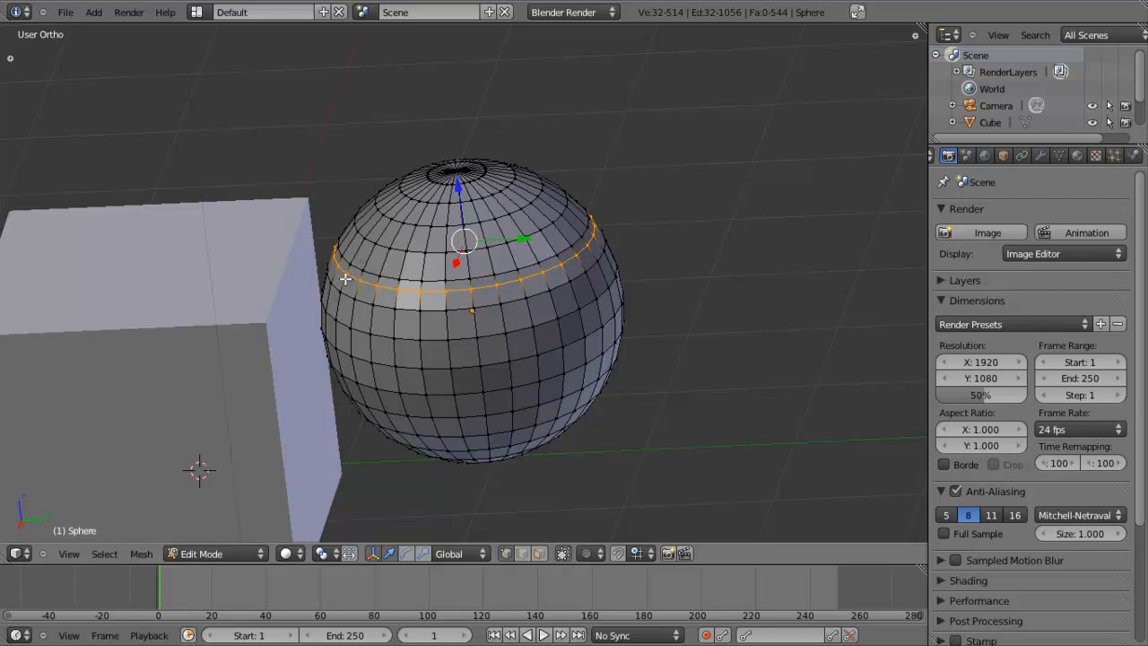
scroll(494, 251, "down", 2)
middle_click_drag(453, 250, 468, 311)
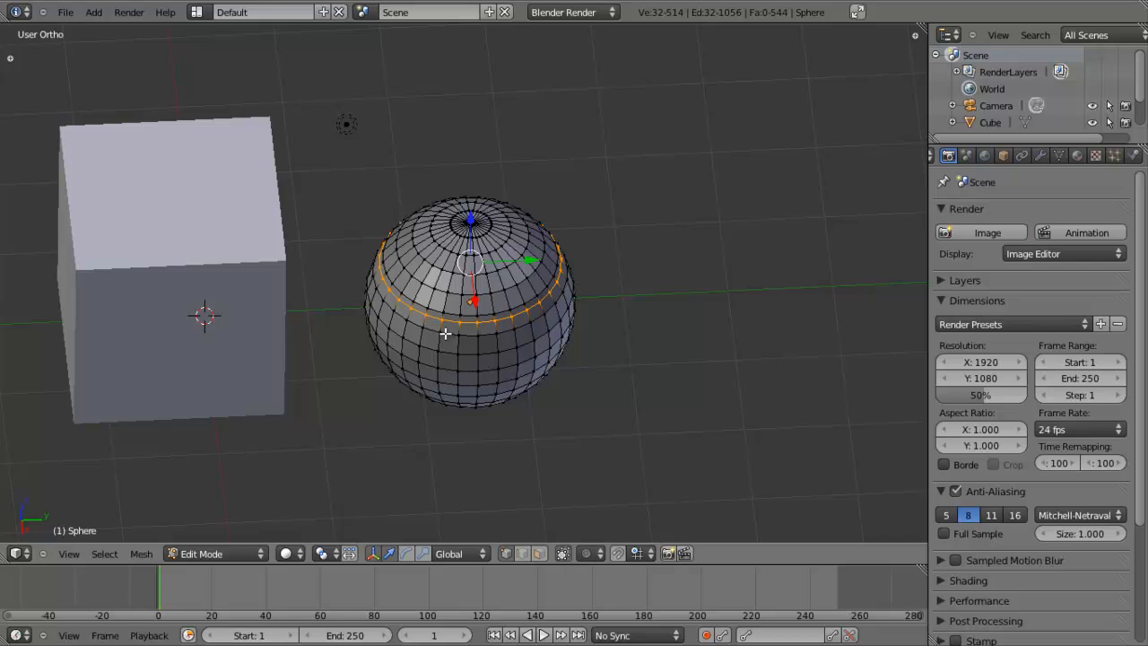
middle_click_drag(509, 261, 363, 287)
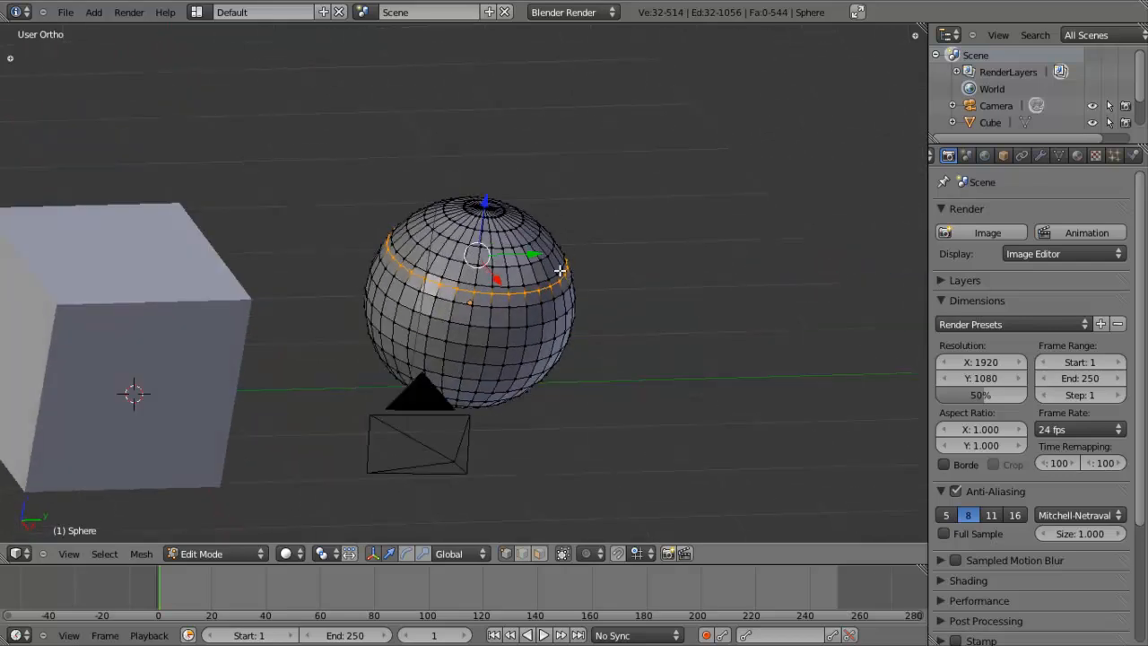
middle_click_drag(407, 237, 390, 307)
key("ctrl+z")
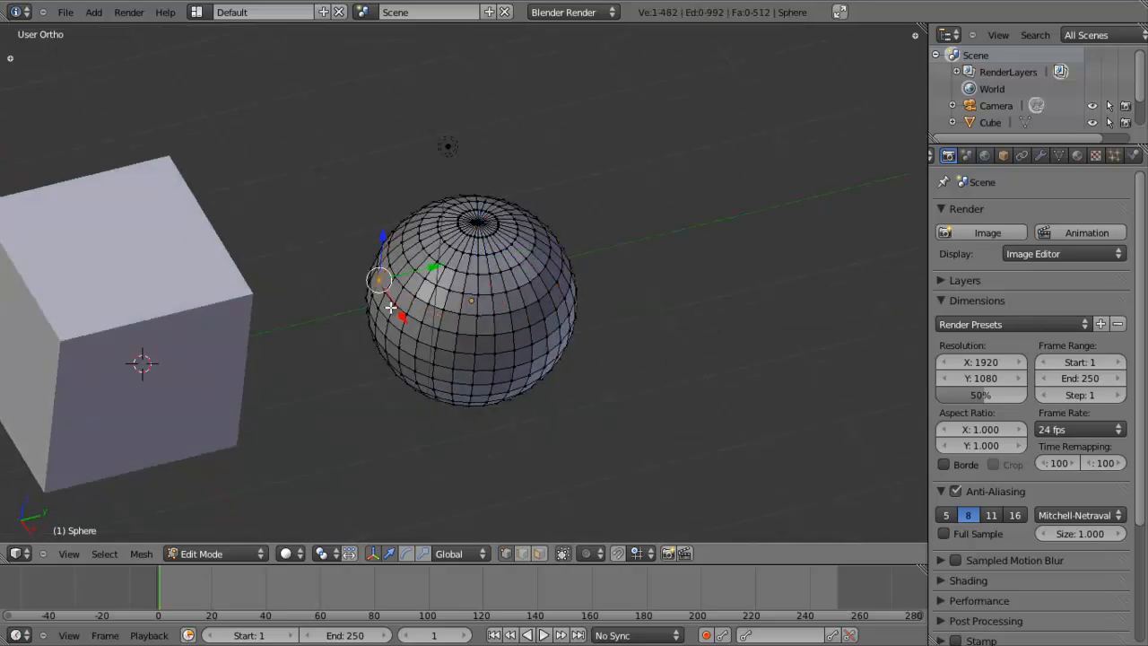
key("Tab")
scroll(392, 308, "down", 3)
scroll(489, 311, "up", 2)
middle_click_drag(489, 311, 485, 285)
scroll(484, 294, "down", 3)
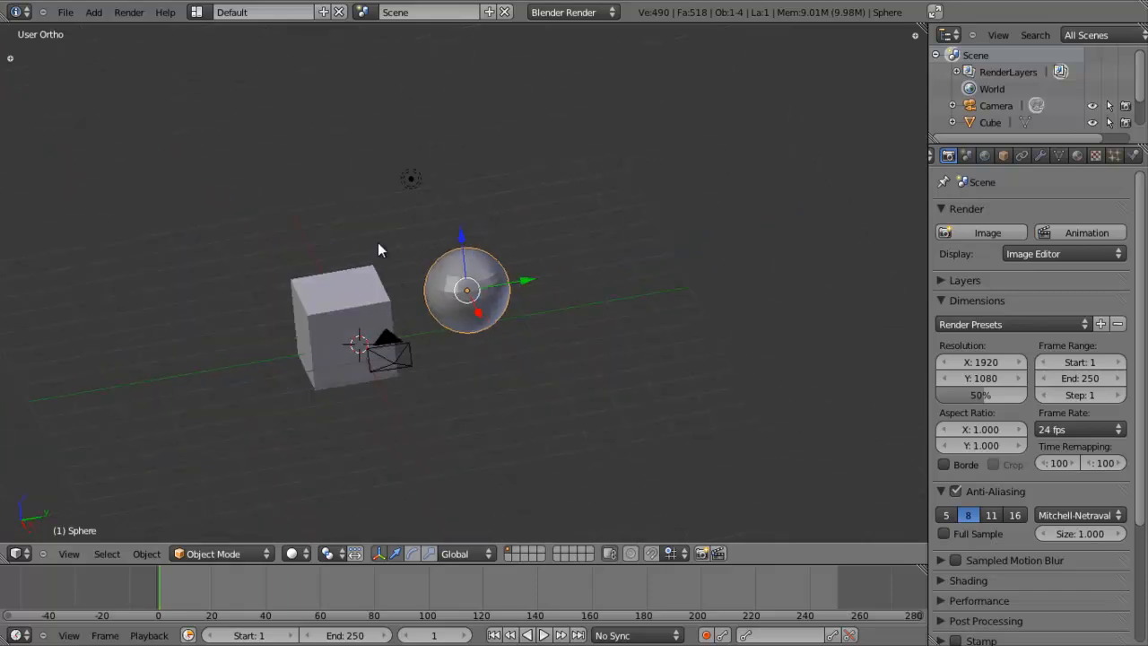